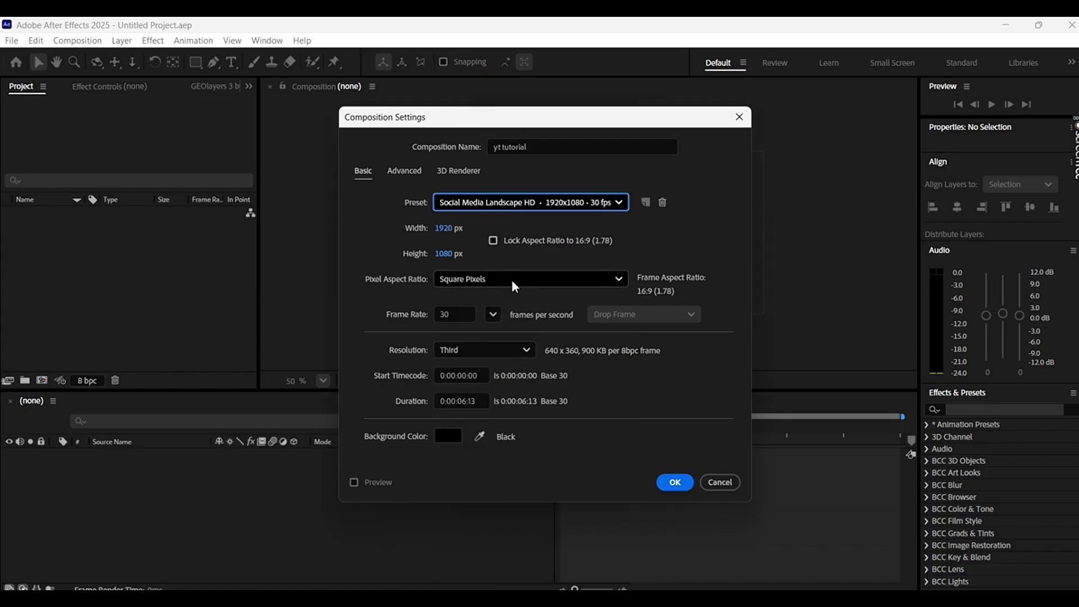
Create the composition yt tutorial with the Social Media Landscape HD preset, 1920x1080 at 30 fps.
{"action": "left_click", "coordinate": [676, 483]}
{"action": "left_click", "coordinate": [159, 277]}
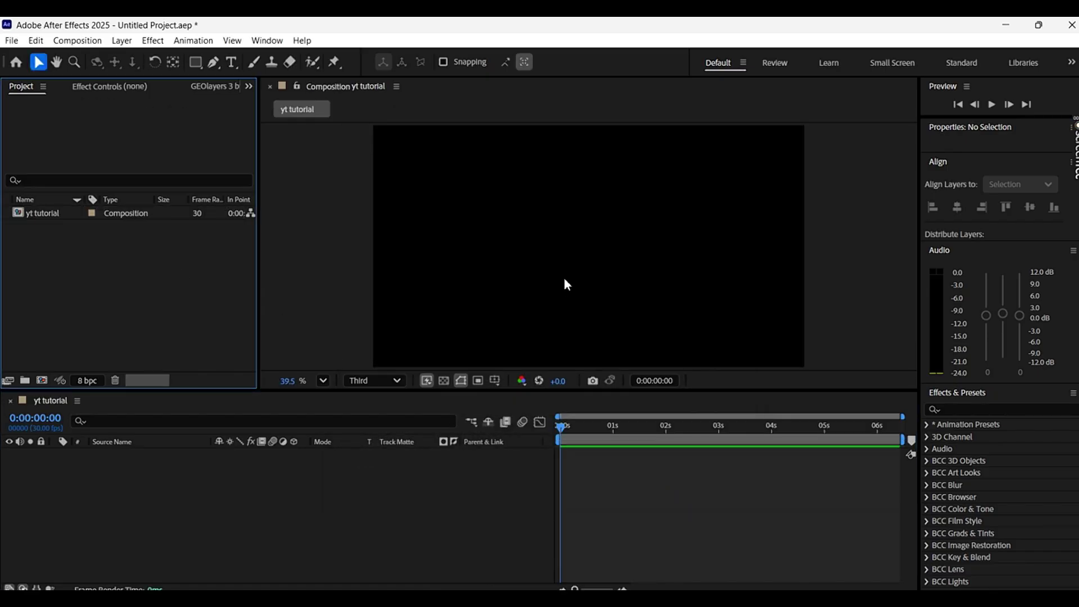
In File Explorer, copy the GEOlayers3 folder from the downloaded Aescript - GEOlayers 3 v1.11.1 Win-Mac folder.
{"action": "key", "text": "super+e"}
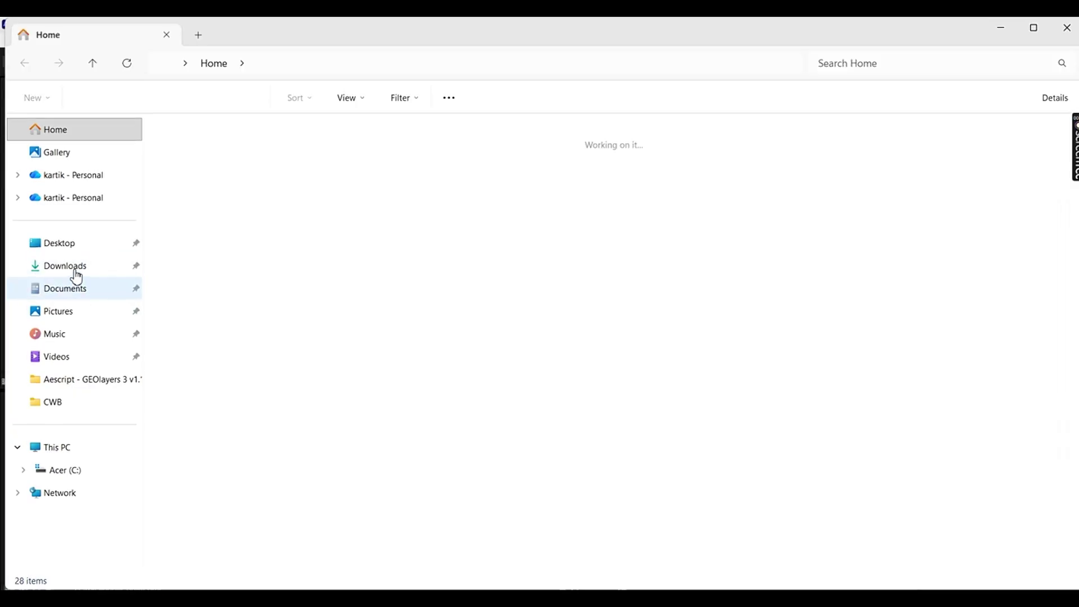
{"action": "left_click", "coordinate": [72, 269]}
{"action": "double_click", "coordinate": [281, 316]}
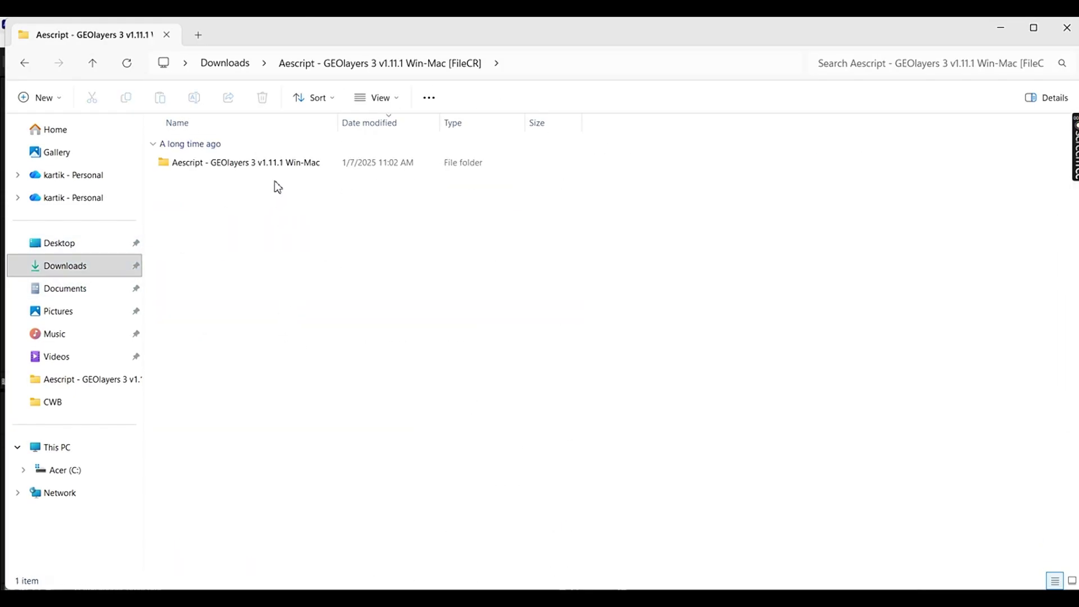
{"action": "double_click", "coordinate": [277, 164]}
{"action": "left_click", "coordinate": [224, 249]}
{"action": "right_click", "coordinate": [225, 248]}
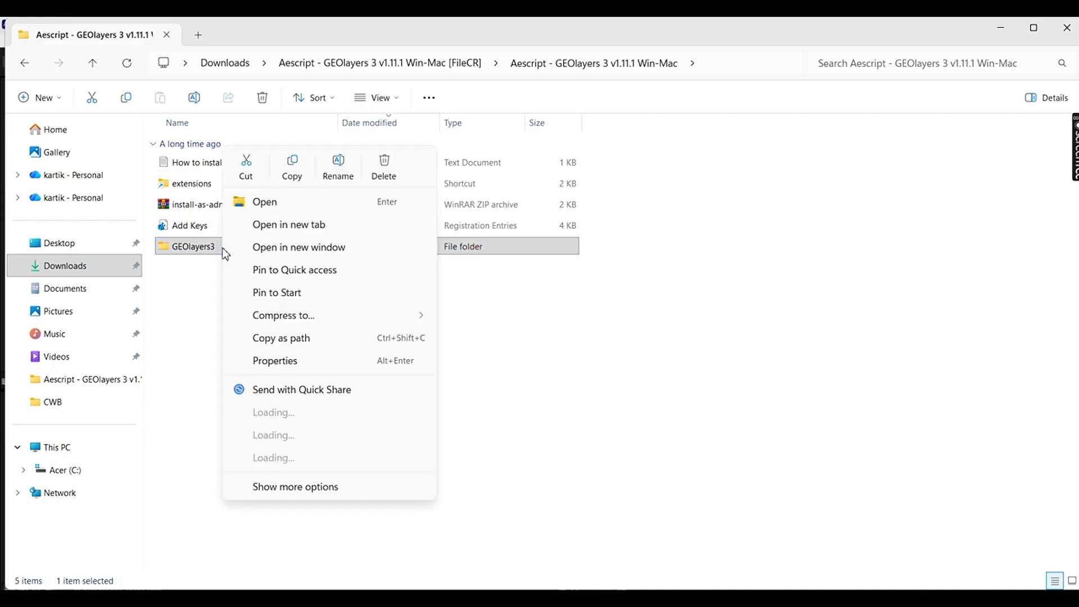
{"action": "left_click", "coordinate": [276, 171]}
Inspect the Adobe CEP extensions folder through the extensions shortcut, and close File Explorer.
{"action": "double_click", "coordinate": [205, 184]}
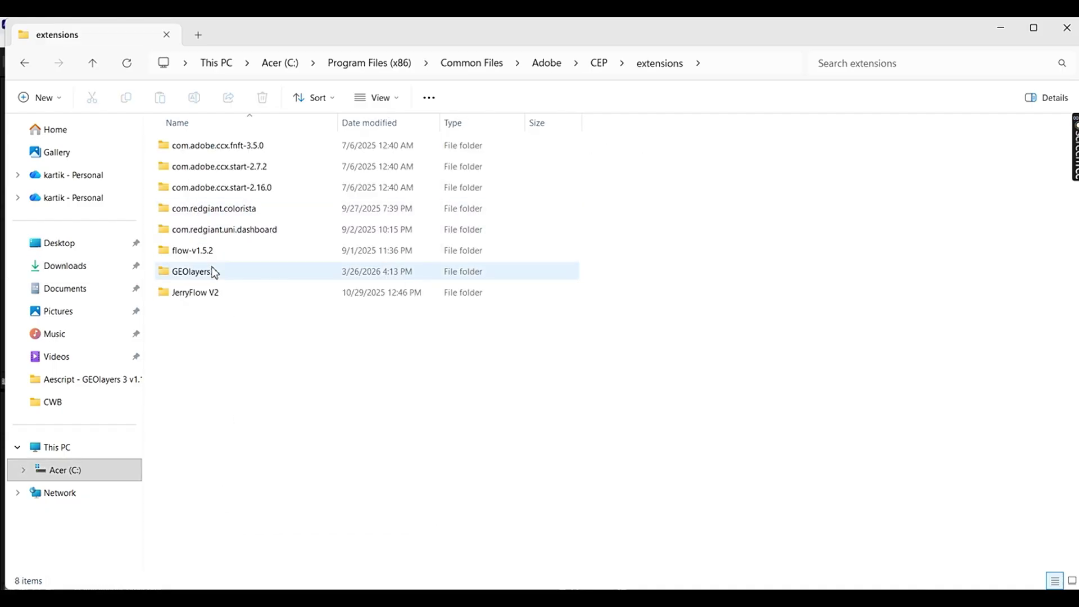
{"action": "left_click", "coordinate": [21, 64]}
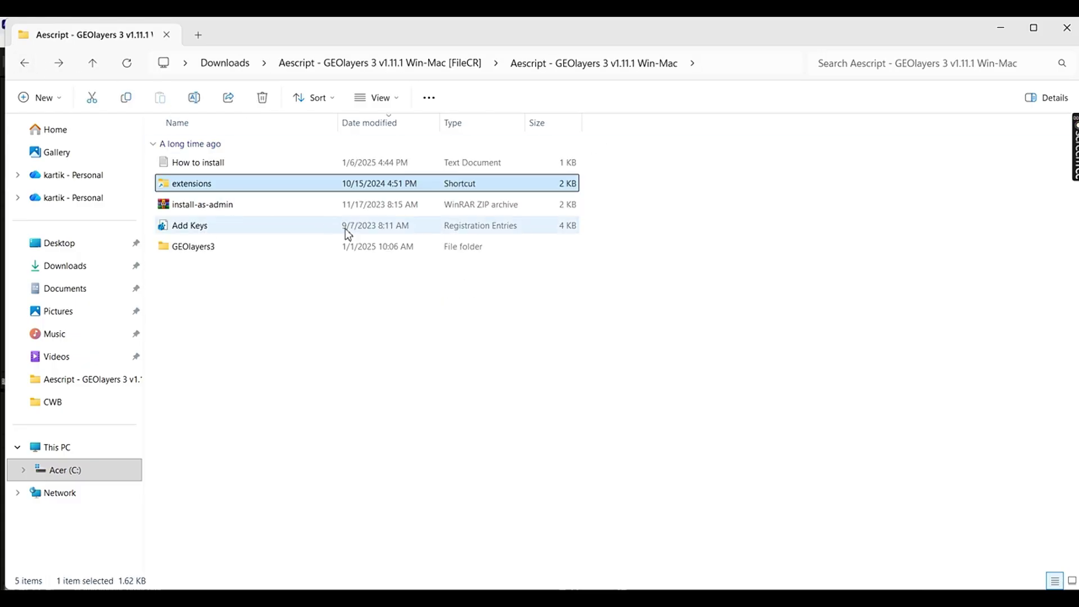
{"action": "left_click", "coordinate": [1067, 28]}
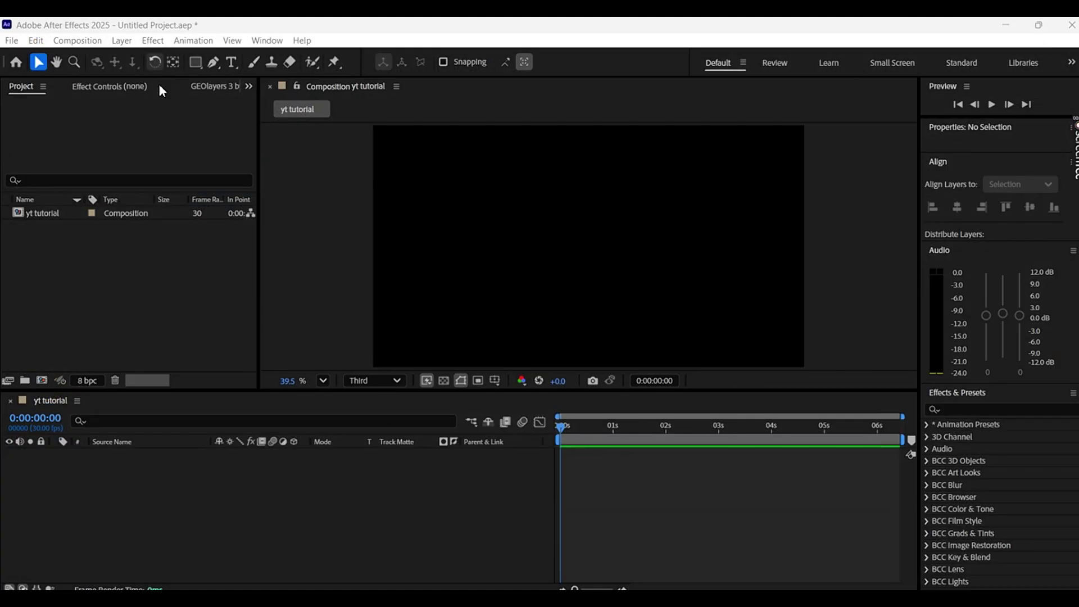
Close the docked GEOlayers 3 panel and narrow the panel group beside the composition viewer.
{"action": "left_click", "coordinate": [267, 41]}
{"action": "mouse_move", "coordinate": [354, 104]}
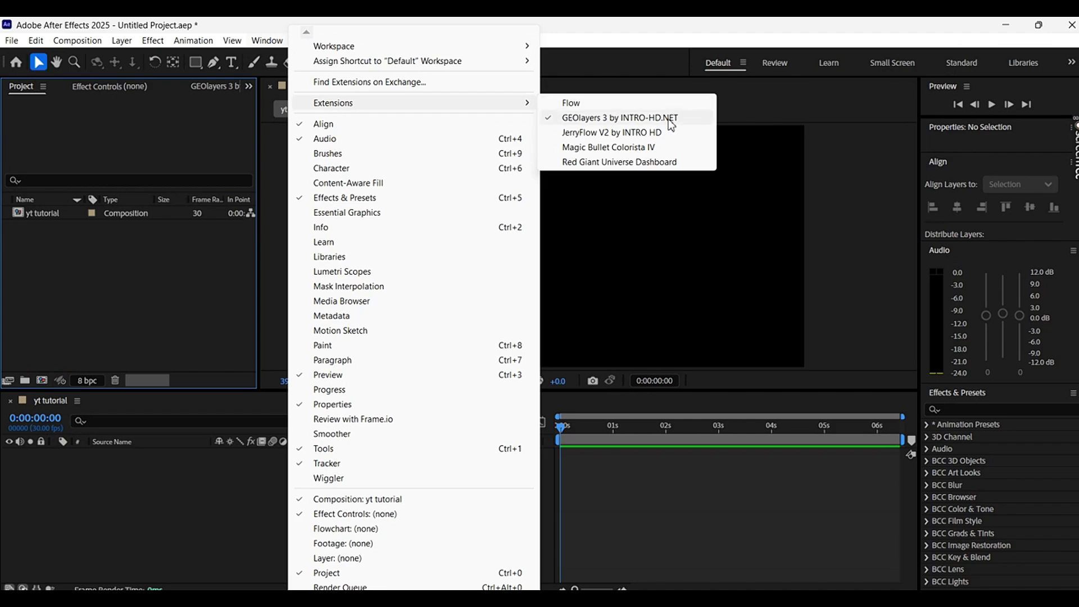
{"action": "left_click", "coordinate": [646, 118]}
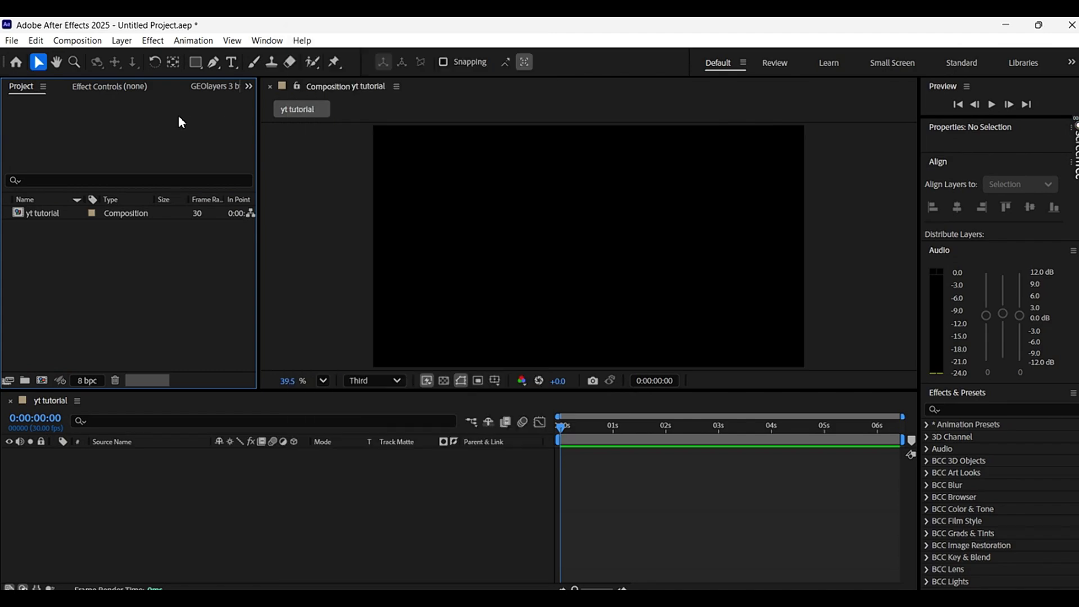
{"action": "right_click", "coordinate": [226, 86]}
{"action": "left_click", "coordinate": [273, 89]}
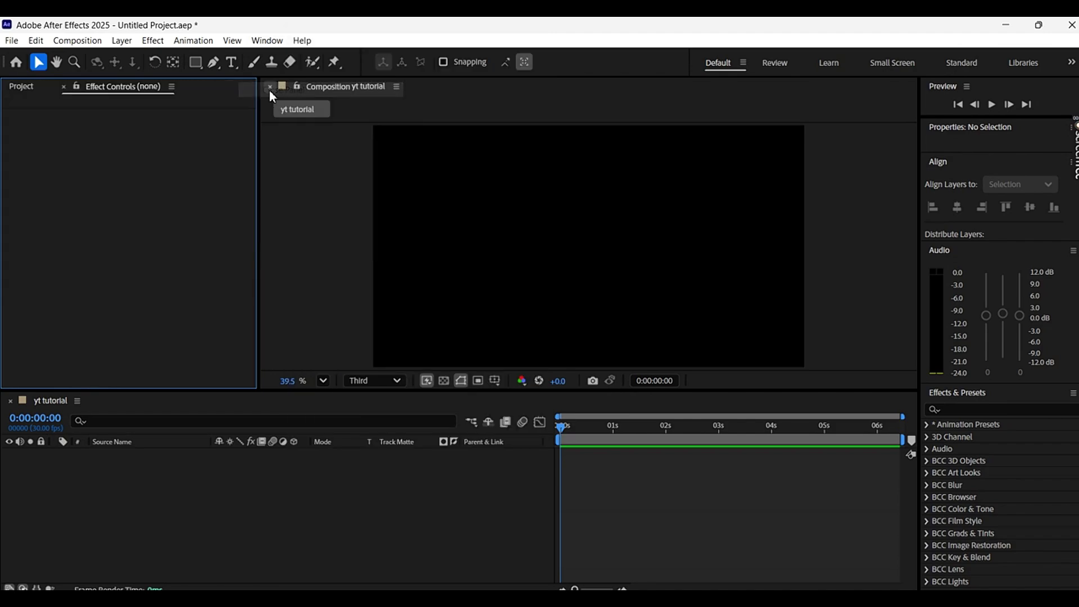
{"action": "left_click_drag", "start_coordinate": [126, 85], "coordinate": [194, 110]}
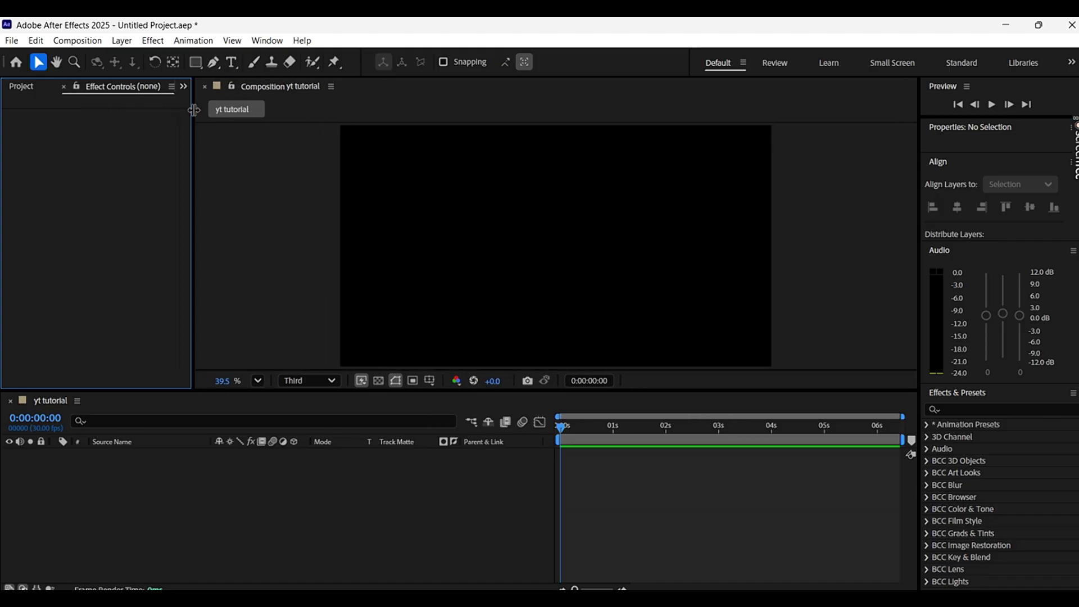
Open the GEOlayers 3 extension in a widened panel and dismiss its authentication error.
{"action": "left_click", "coordinate": [266, 40]}
{"action": "mouse_move", "coordinate": [393, 102]}
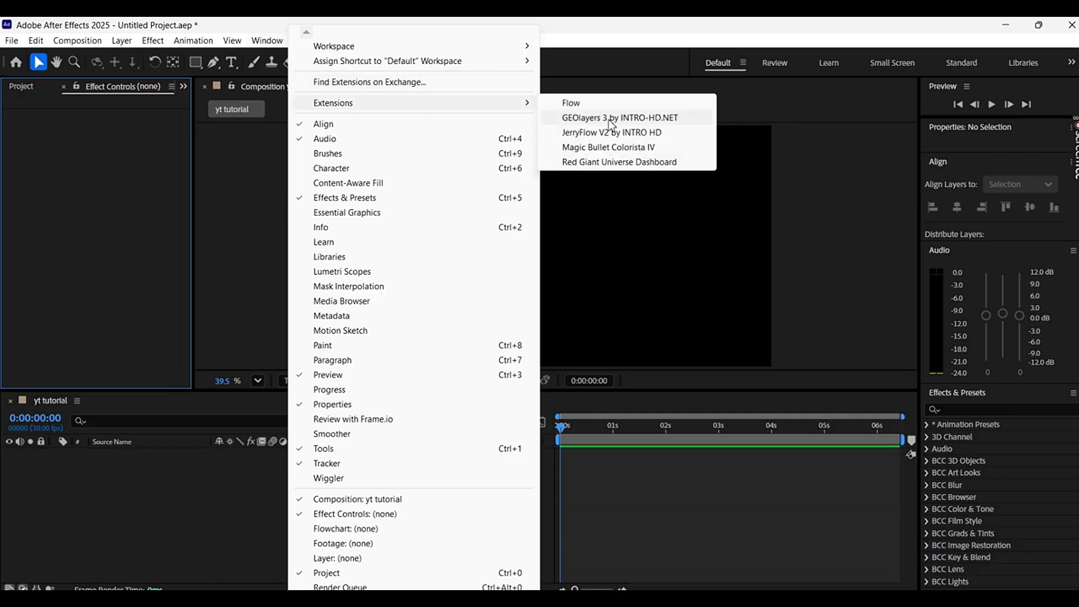
{"action": "left_click", "coordinate": [612, 122]}
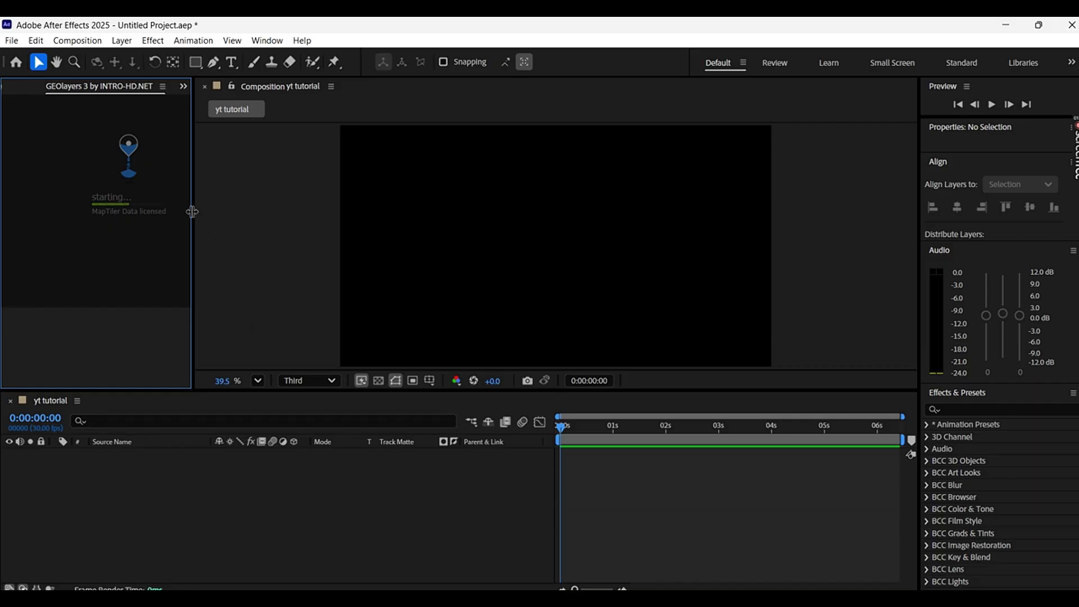
{"action": "left_click_drag", "start_coordinate": [192, 213], "coordinate": [235, 220]}
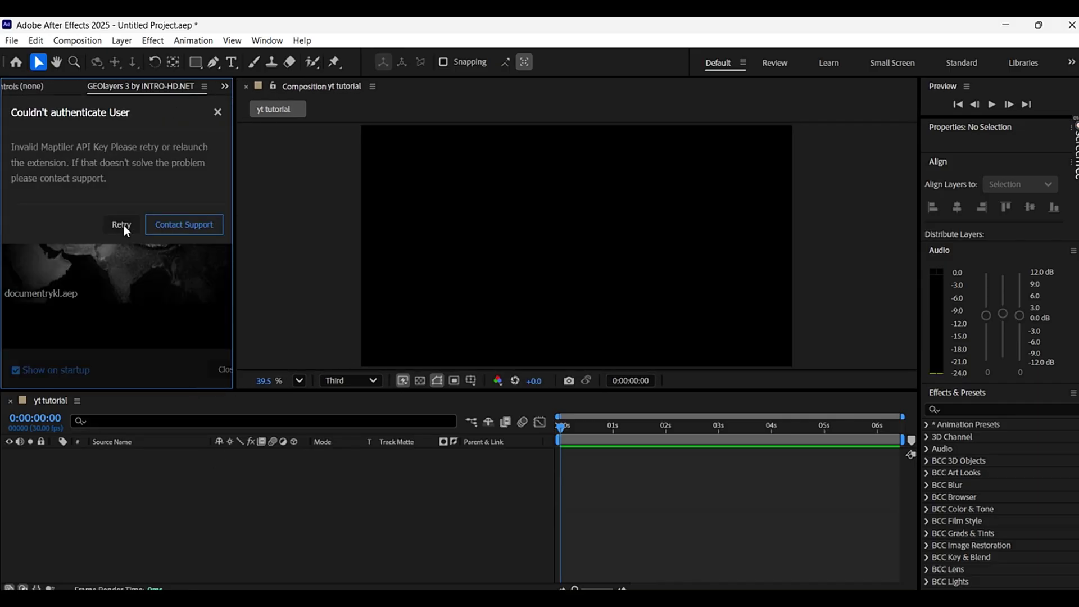
{"action": "left_click", "coordinate": [220, 114]}
{"action": "left_click", "coordinate": [218, 113]}
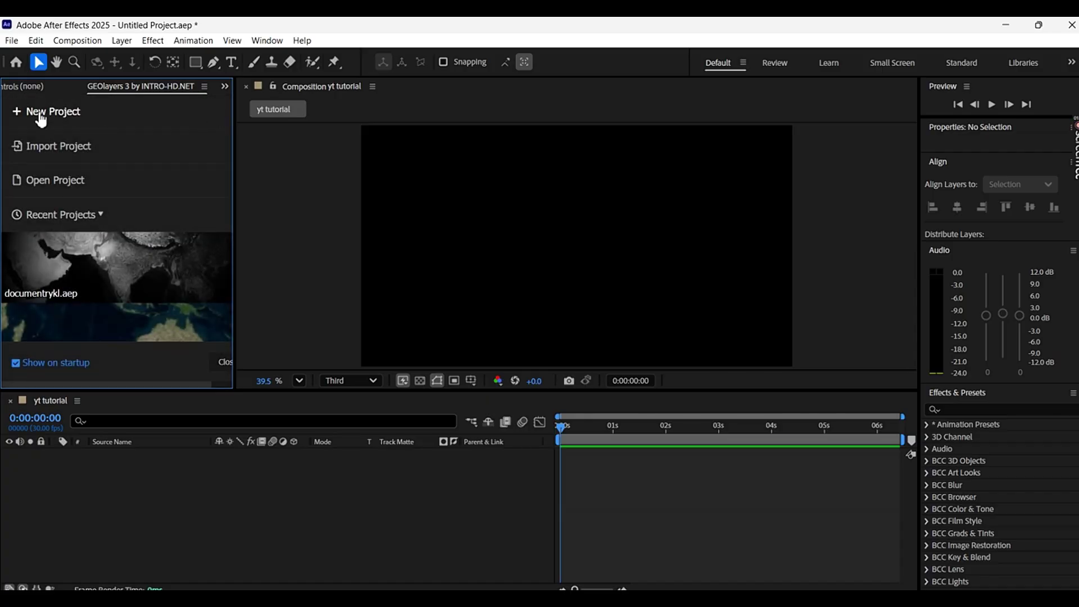
Start a new project from GEOlayers, saving the current After Effects project as yt ka tu.
{"action": "left_click", "coordinate": [39, 115]}
{"action": "left_click", "coordinate": [525, 353]}
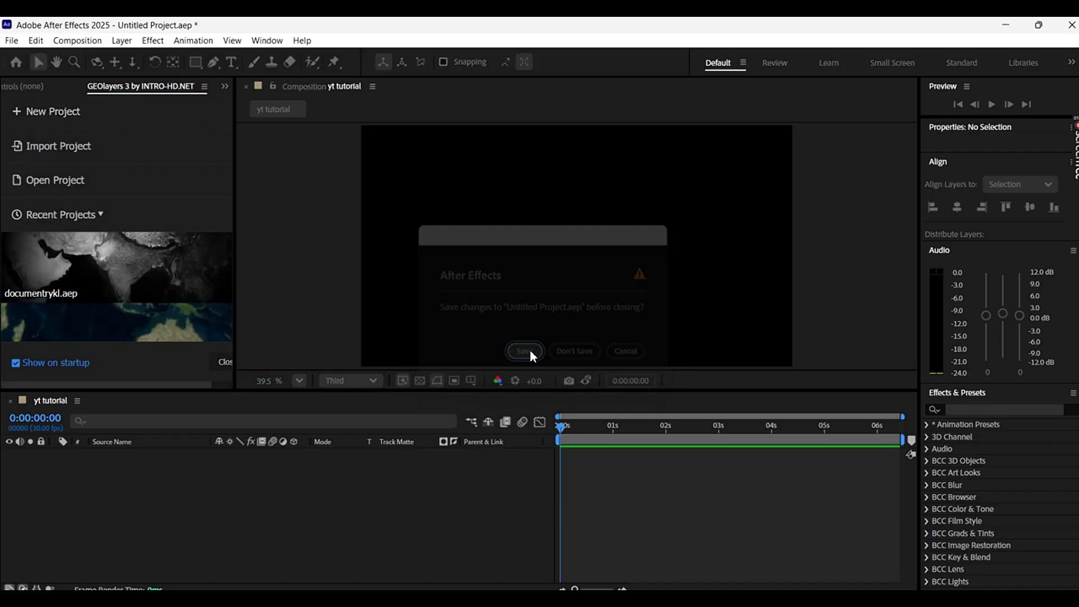
{"action": "key", "text": "BackSpace"}
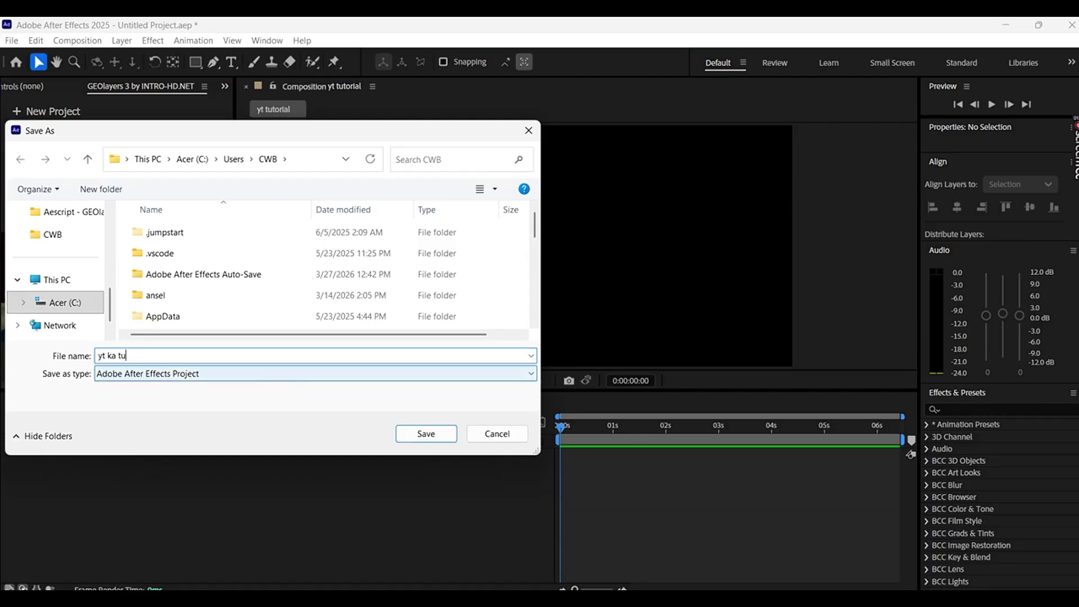
{"action": "key", "text": "Return"}
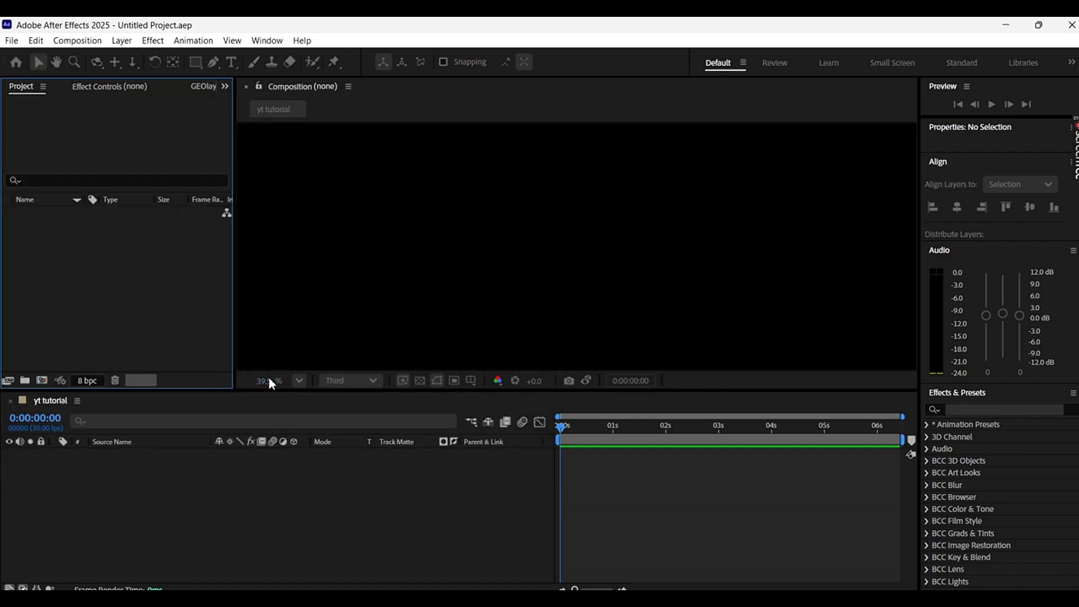
Create a composition named yt with the Social Media Landscape HD preset in the new project.
{"action": "left_click", "coordinate": [435, 272]}
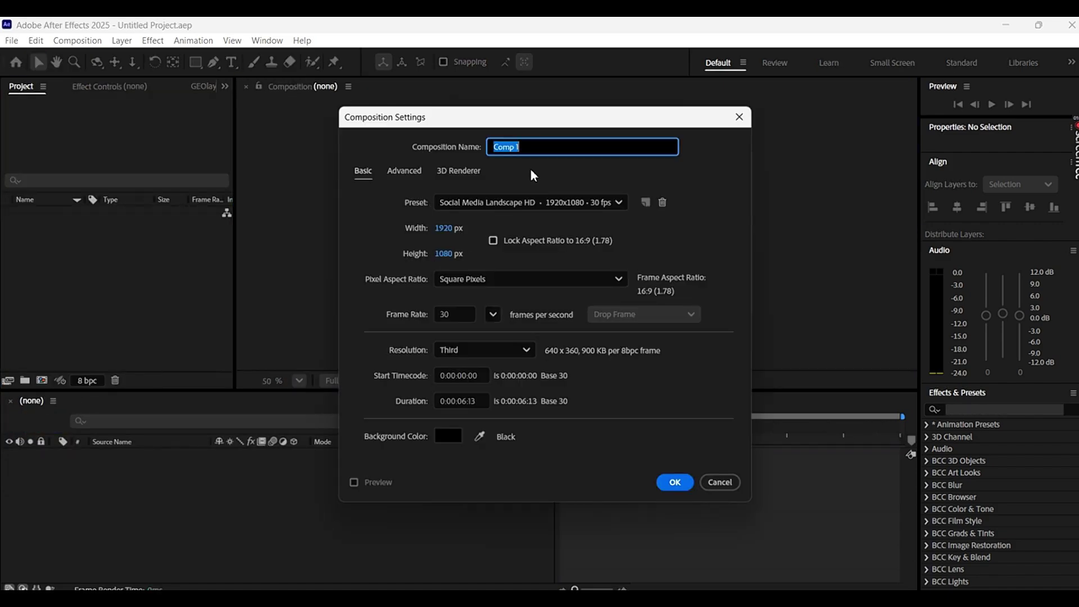
{"action": "type", "text": "yt"}
{"action": "key", "text": "Return"}
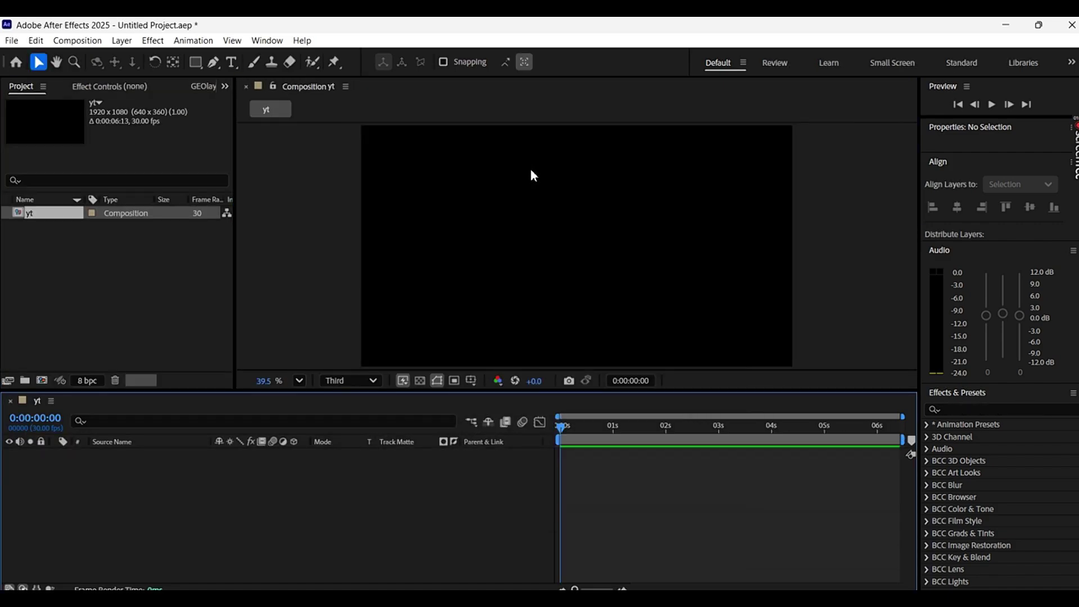
Set the new World Mapcomp's duration to 15 seconds in GEOlayers and proceed to its imagery selection.
{"action": "left_click", "coordinate": [203, 88]}
{"action": "left_click", "coordinate": [88, 350]}
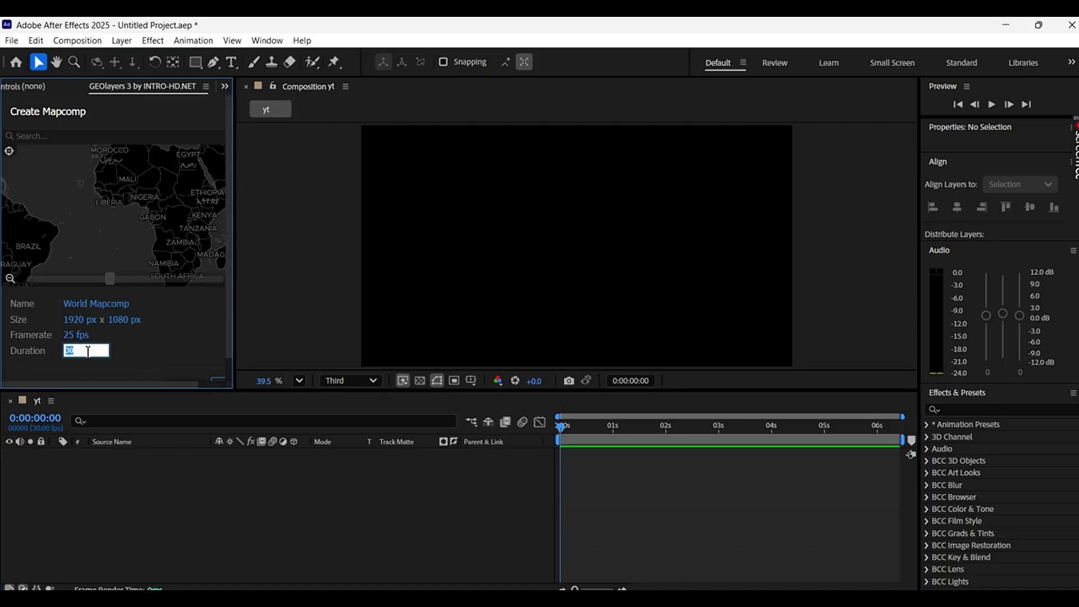
{"action": "key", "text": "Return"}
{"action": "scroll", "coordinate": [146, 346], "scroll_direction": "down", "scroll_amount": 1}
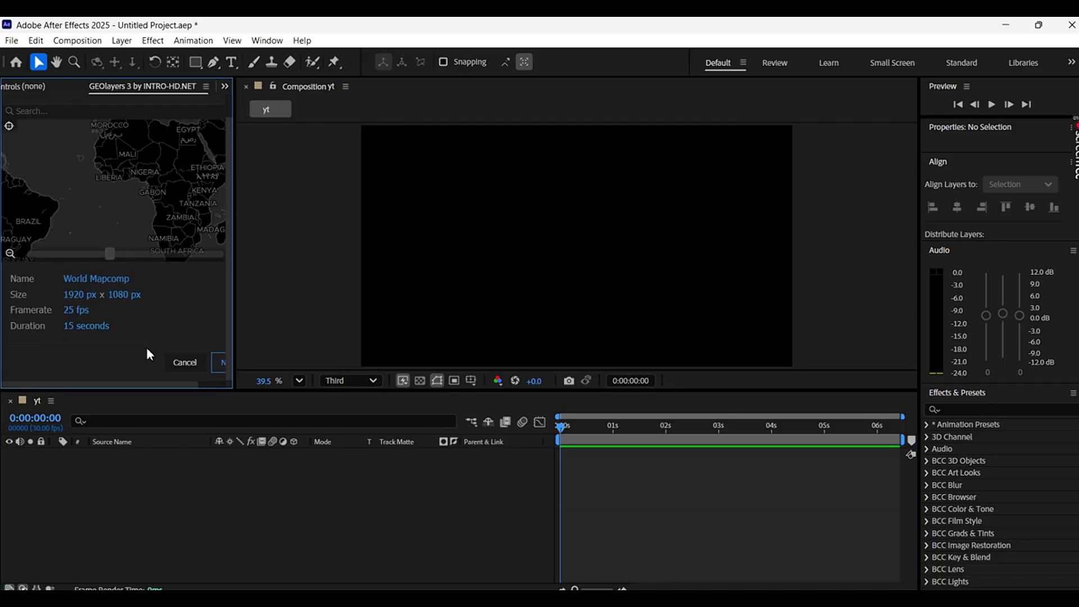
{"action": "left_click", "coordinate": [219, 365]}
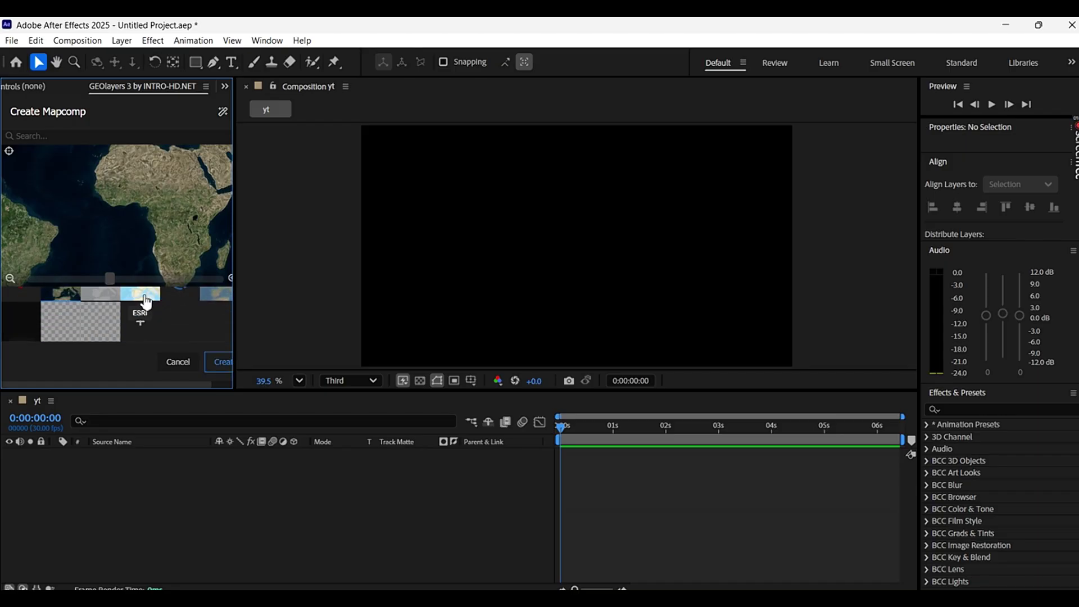
Choose ESRI as the mapcomp imagery and widen the GEOlayers panel.
{"action": "left_click", "coordinate": [143, 298]}
{"action": "scroll", "coordinate": [137, 272], "scroll_direction": "down", "scroll_amount": 3}
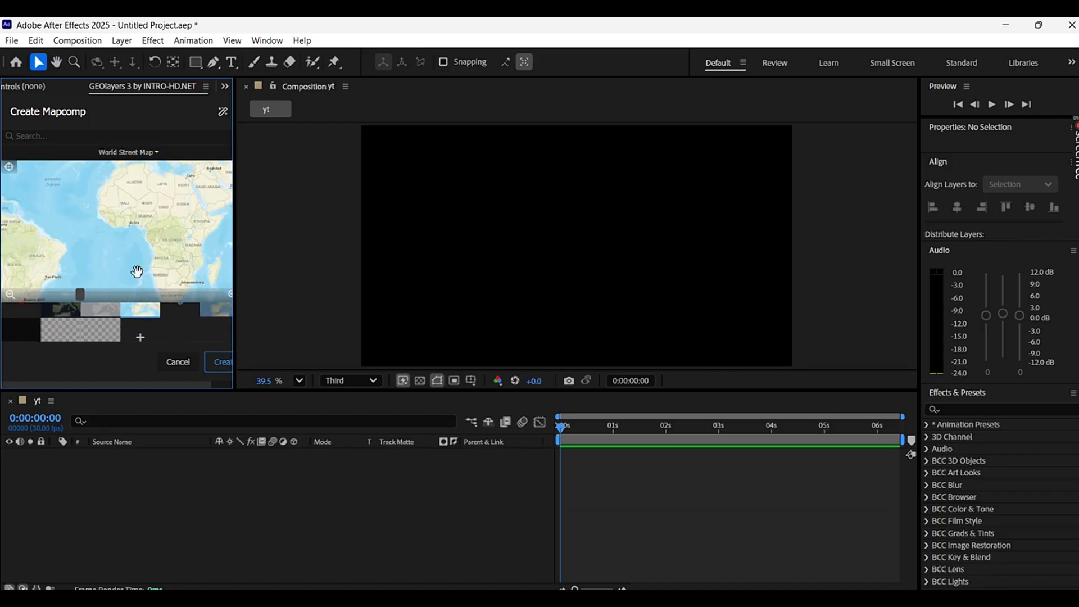
{"action": "left_click", "coordinate": [141, 309]}
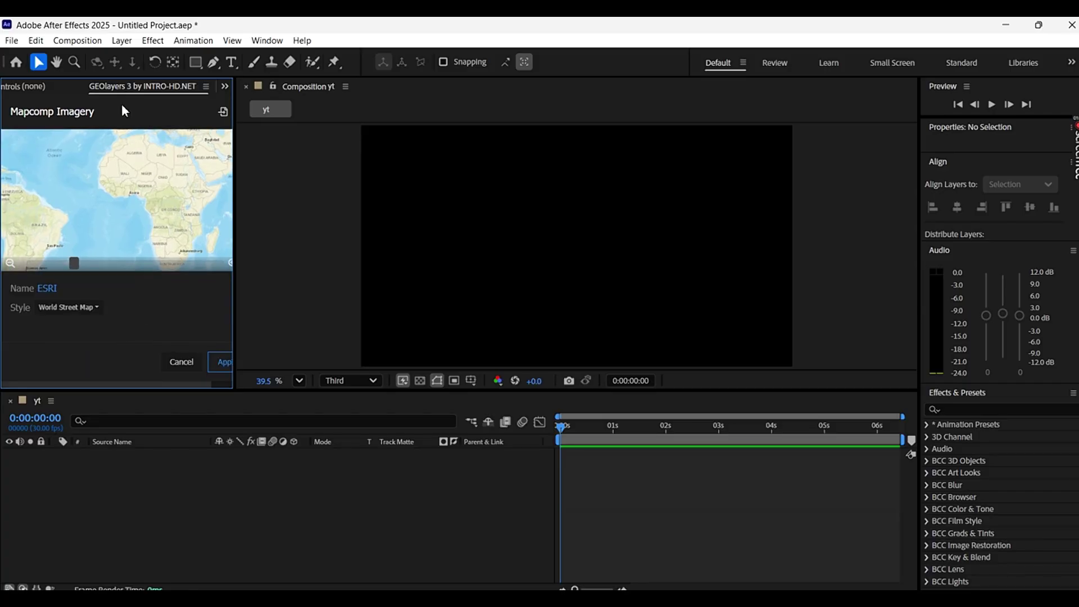
{"action": "left_click_drag", "start_coordinate": [236, 146], "coordinate": [361, 178]}
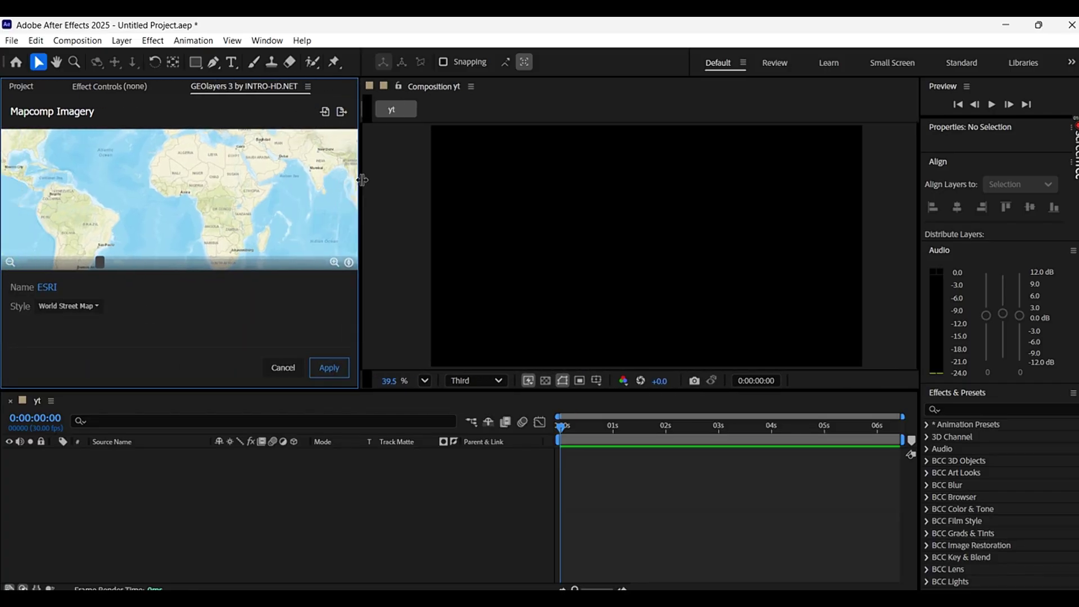
{"action": "left_click", "coordinate": [290, 368]}
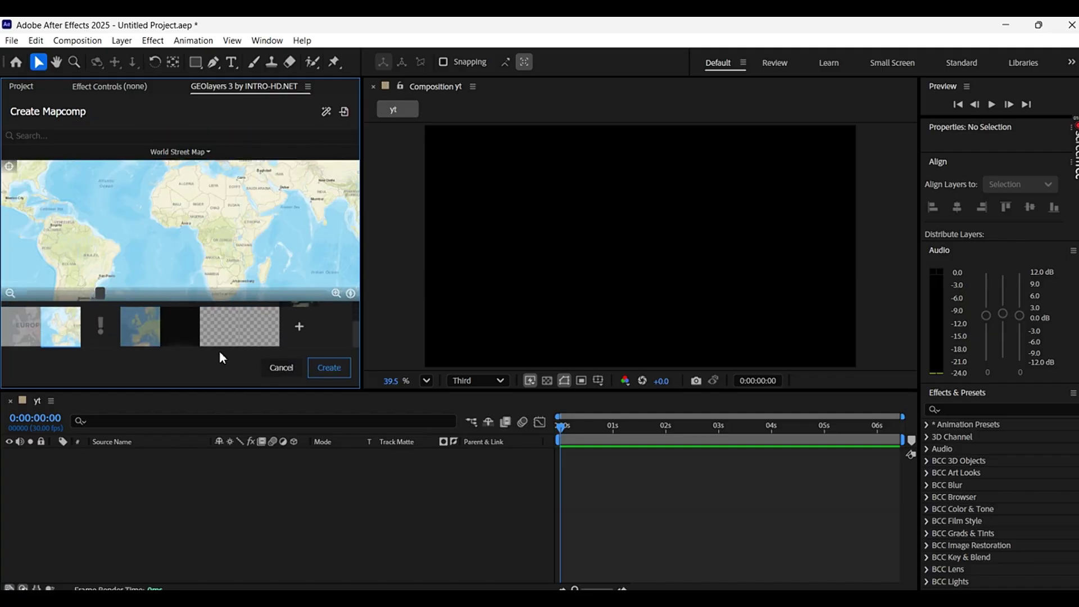
Set the ESRI imagery style to World Imagery and create the mapcomp.
{"action": "left_click", "coordinate": [67, 321]}
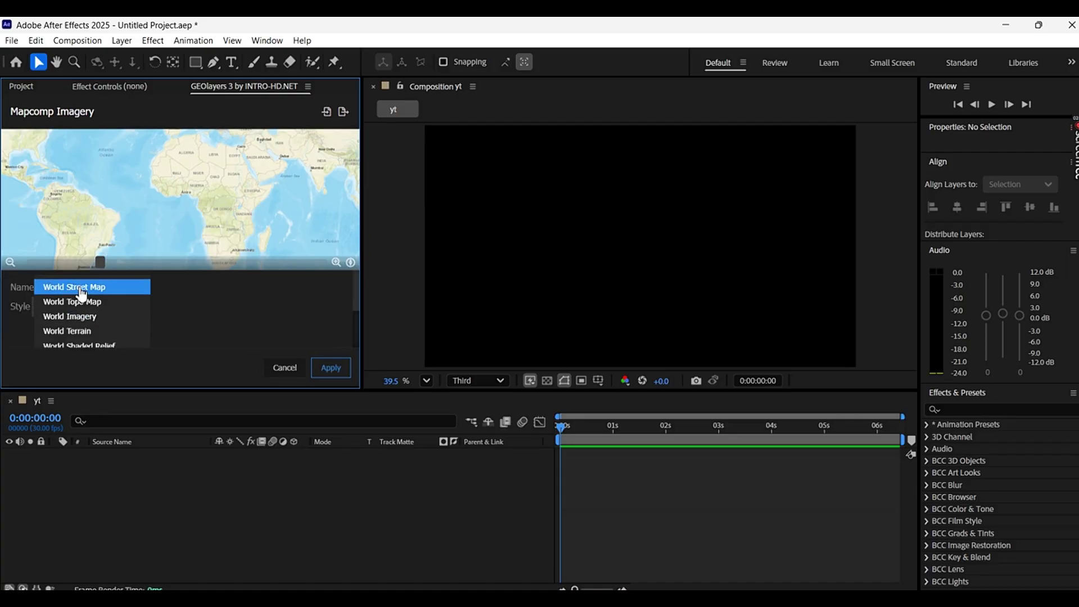
{"action": "left_click", "coordinate": [84, 316]}
{"action": "left_click", "coordinate": [333, 369]}
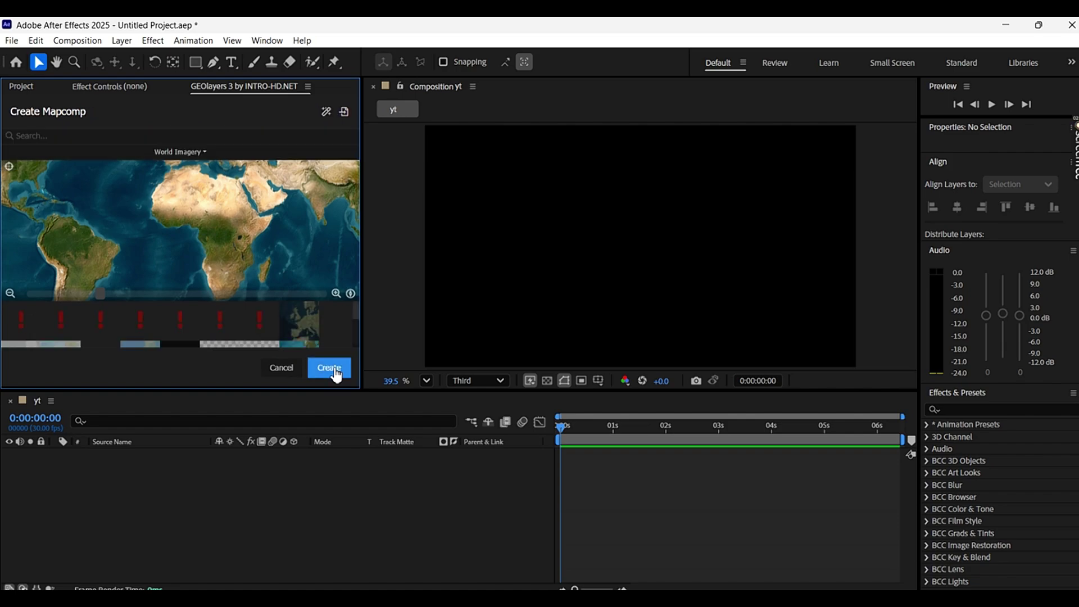
{"action": "left_click", "coordinate": [331, 368]}
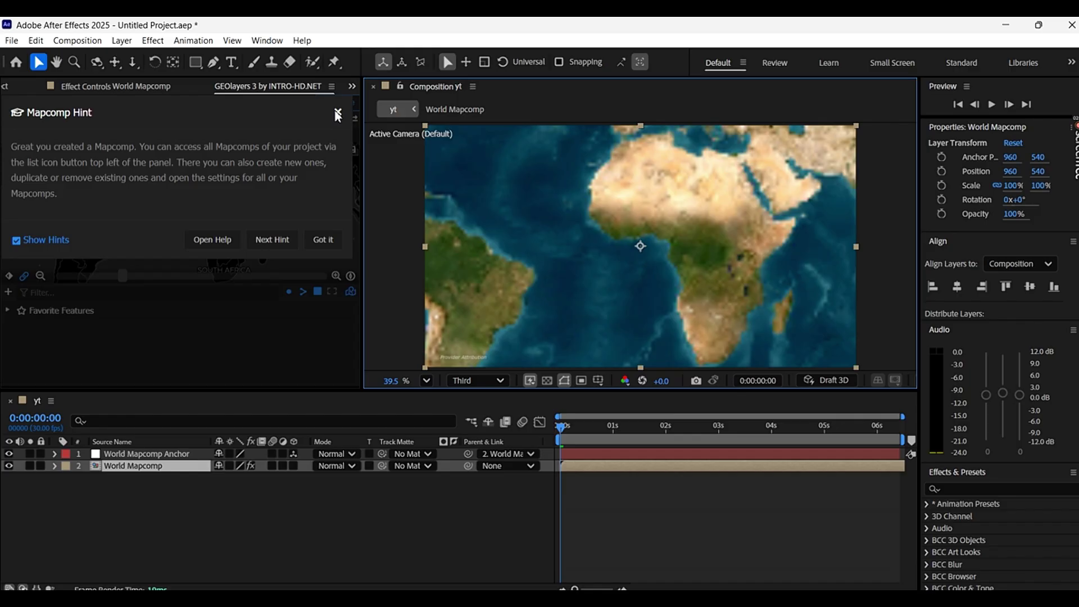
{"action": "left_click", "coordinate": [338, 114]}
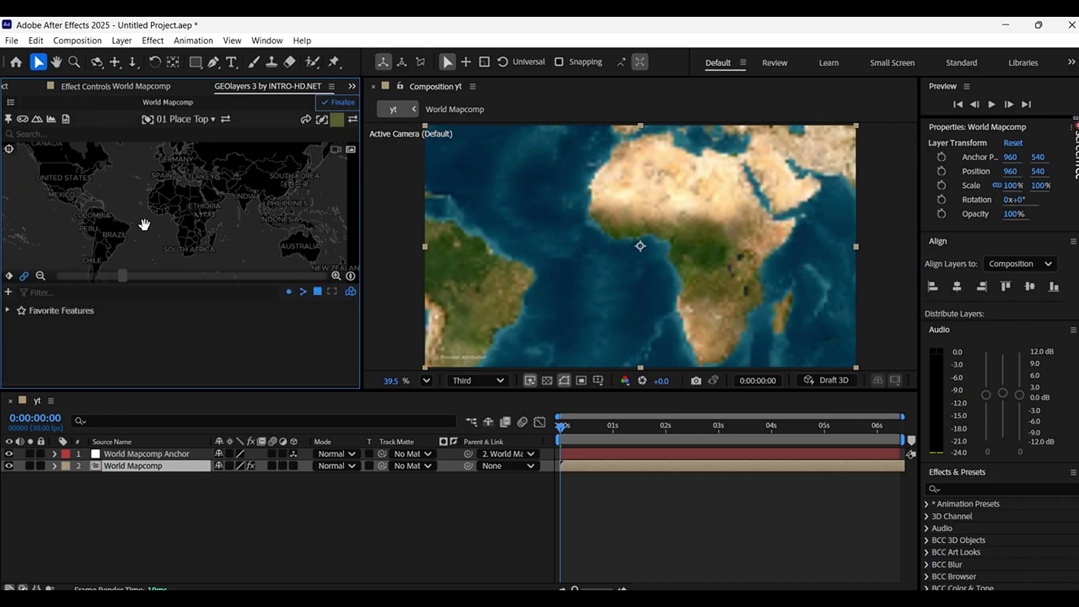
{"action": "scroll", "coordinate": [145, 224], "scroll_direction": "up", "scroll_amount": 2}
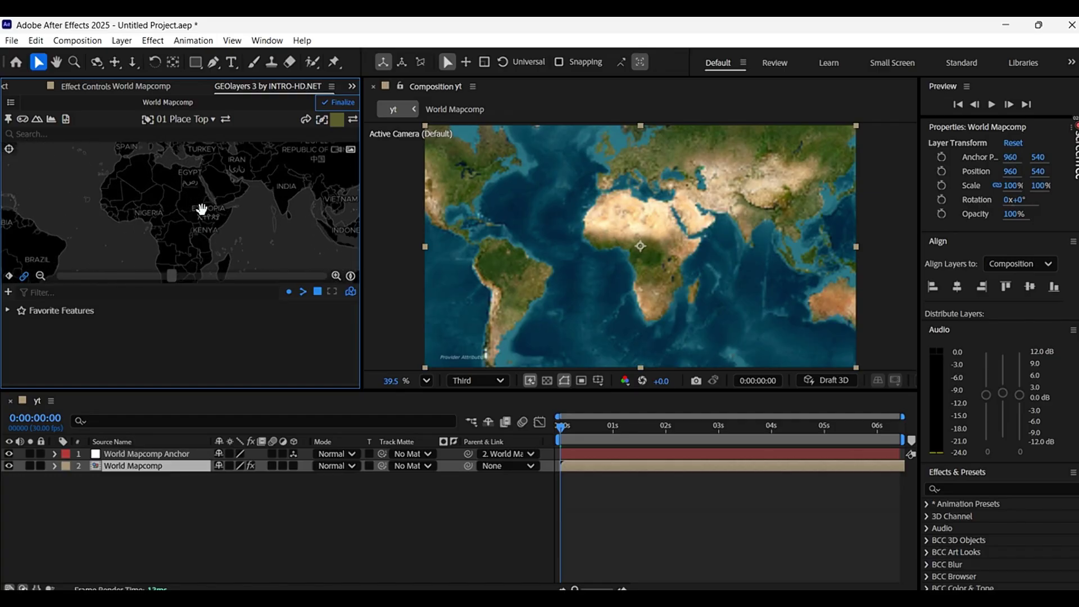
{"action": "scroll", "coordinate": [201, 209], "scroll_direction": "down", "scroll_amount": 2}
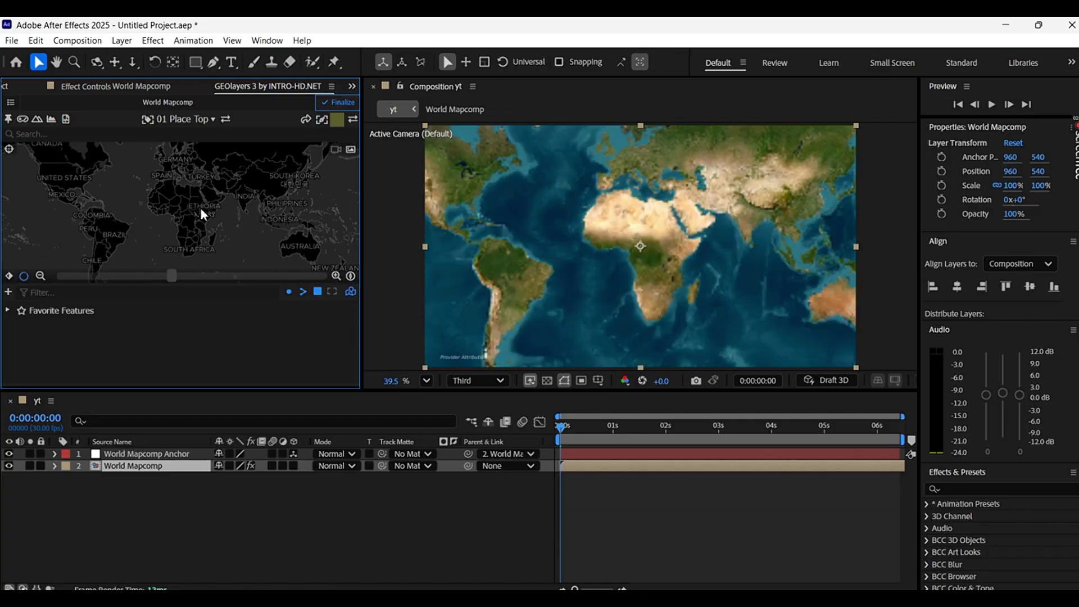
{"action": "left_click", "coordinate": [107, 135]}
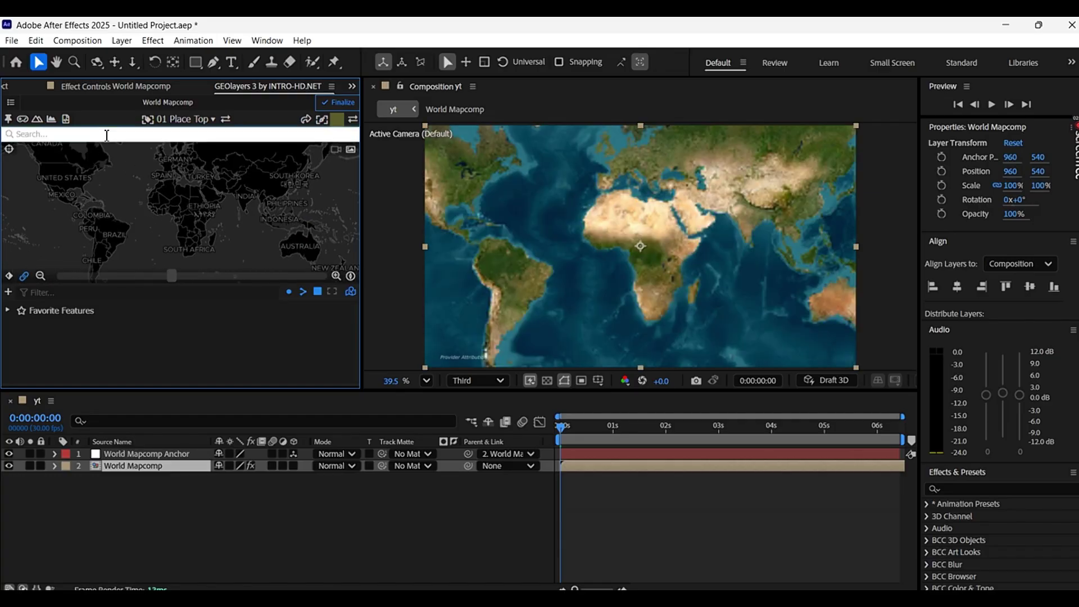
Set the World Mapcomp's attribution to none in its mapcomp settings and apply the change.
{"action": "left_click", "coordinate": [11, 103]}
{"action": "left_click", "coordinate": [50, 143]}
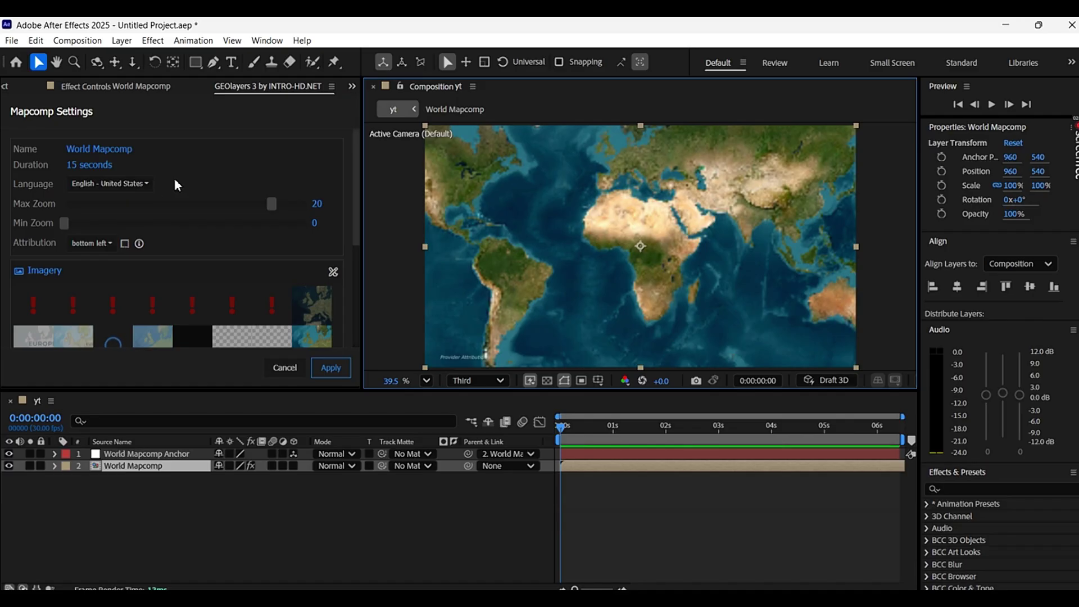
{"action": "scroll", "coordinate": [169, 180], "scroll_direction": "down", "scroll_amount": 2}
{"action": "left_click", "coordinate": [95, 173]}
{"action": "left_click", "coordinate": [101, 267]}
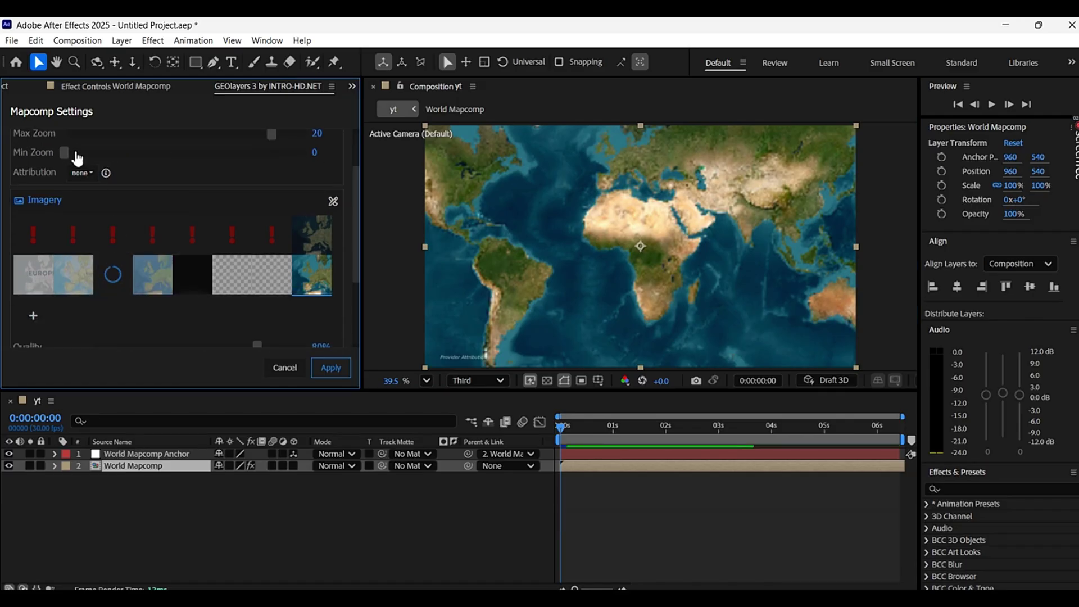
{"action": "scroll", "coordinate": [163, 181], "scroll_direction": "up", "scroll_amount": 2}
{"action": "left_click", "coordinate": [331, 367]}
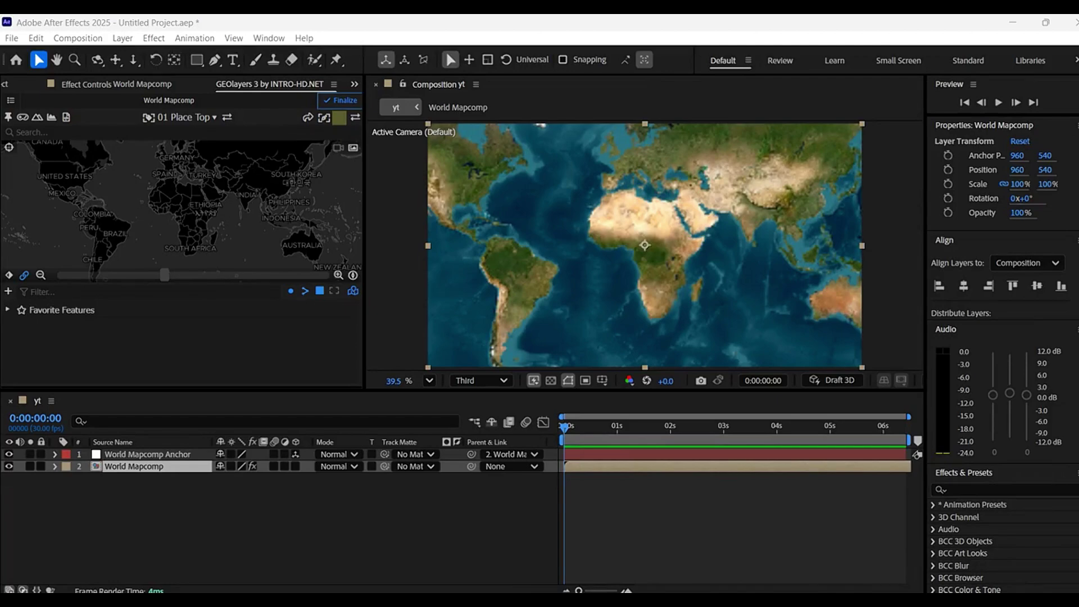
Import the geospatial JSON file named in from the Downloads folder as mapcomp features.
{"action": "left_click", "coordinate": [8, 291]}
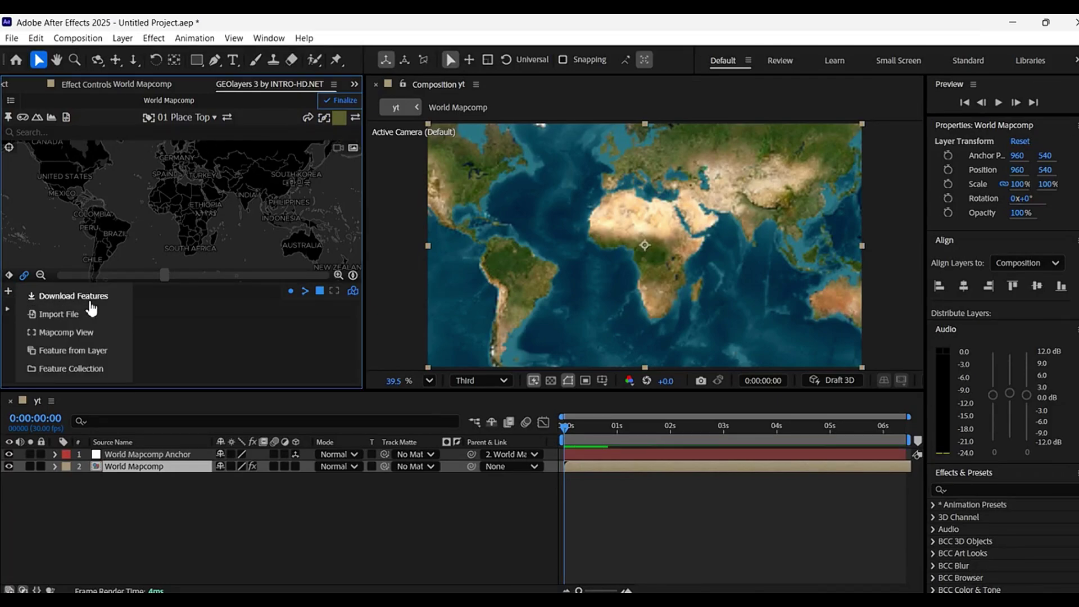
{"action": "left_click", "coordinate": [89, 309]}
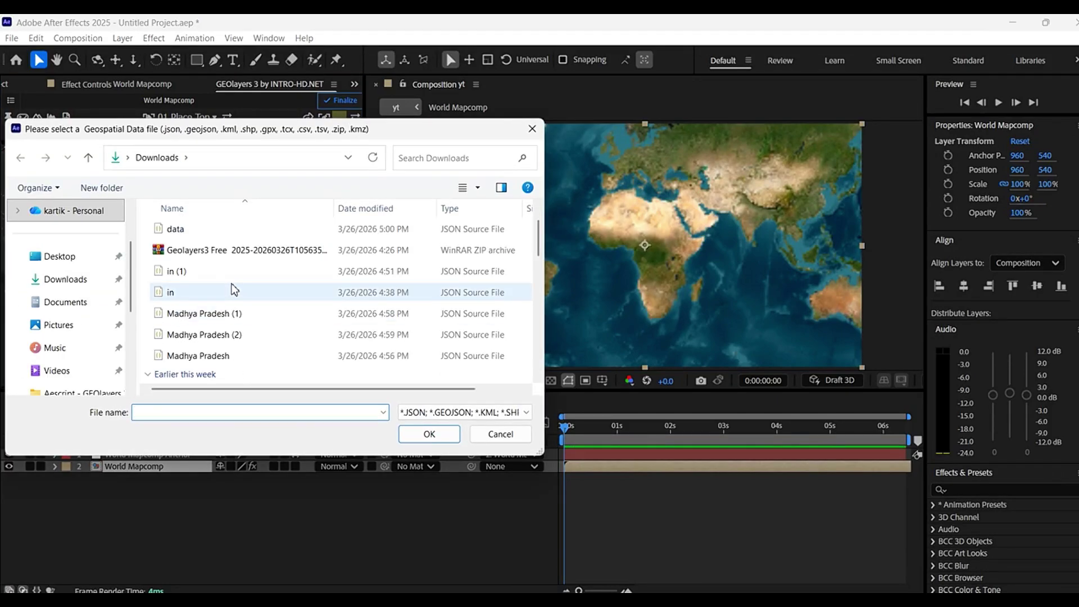
{"action": "left_click", "coordinate": [232, 285]}
{"action": "left_click", "coordinate": [428, 432]}
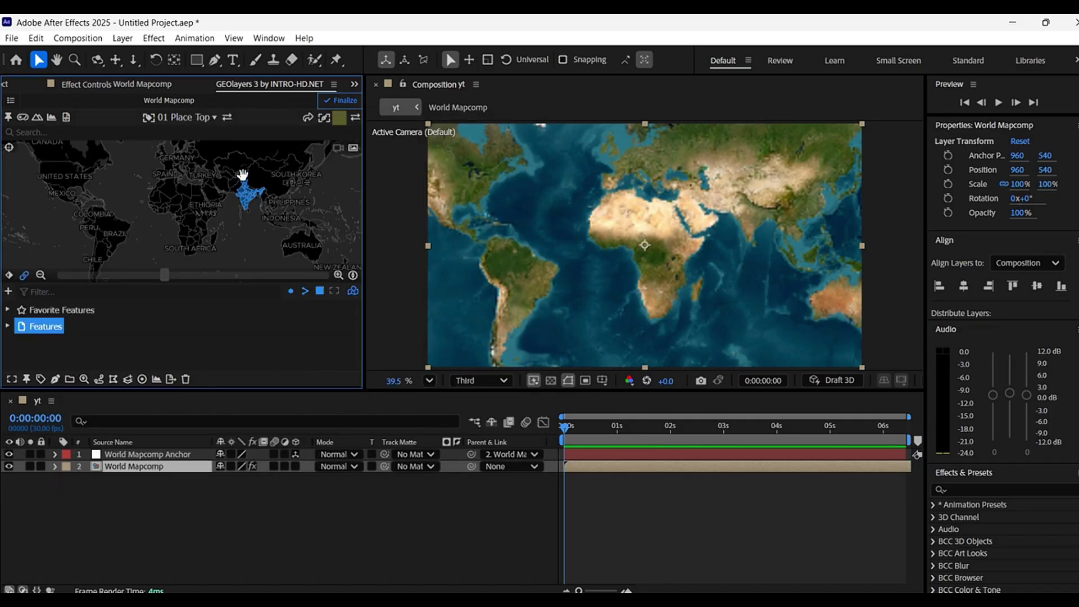
Draw the imported India features into the composition as a shape layer and dismiss the shape layer hint.
{"action": "scroll", "coordinate": [246, 176], "scroll_direction": "up", "scroll_amount": 3}
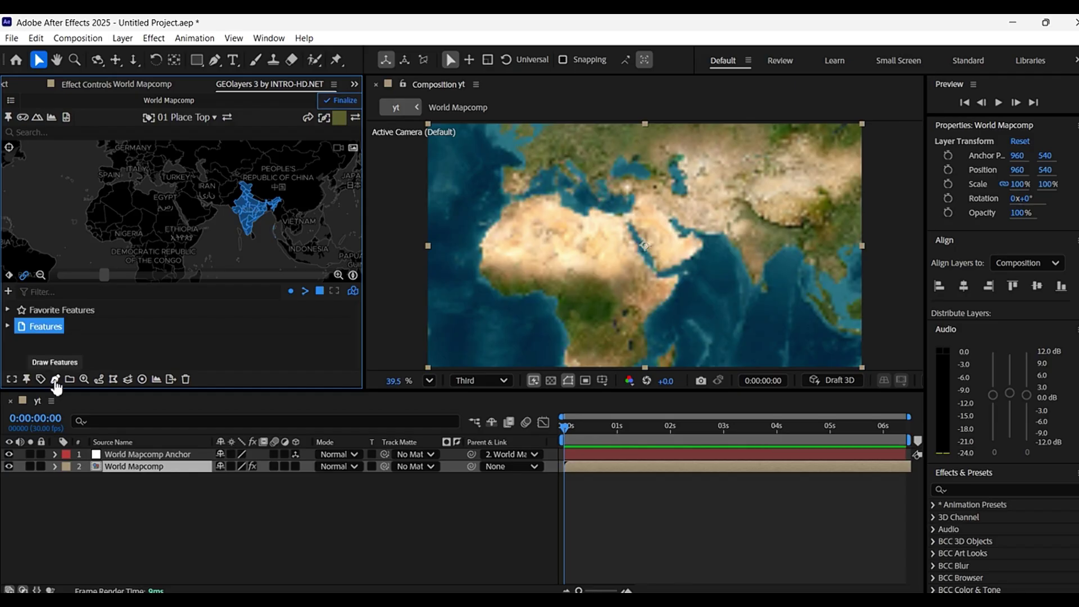
{"action": "left_click", "coordinate": [55, 379]}
{"action": "left_click", "coordinate": [94, 342]}
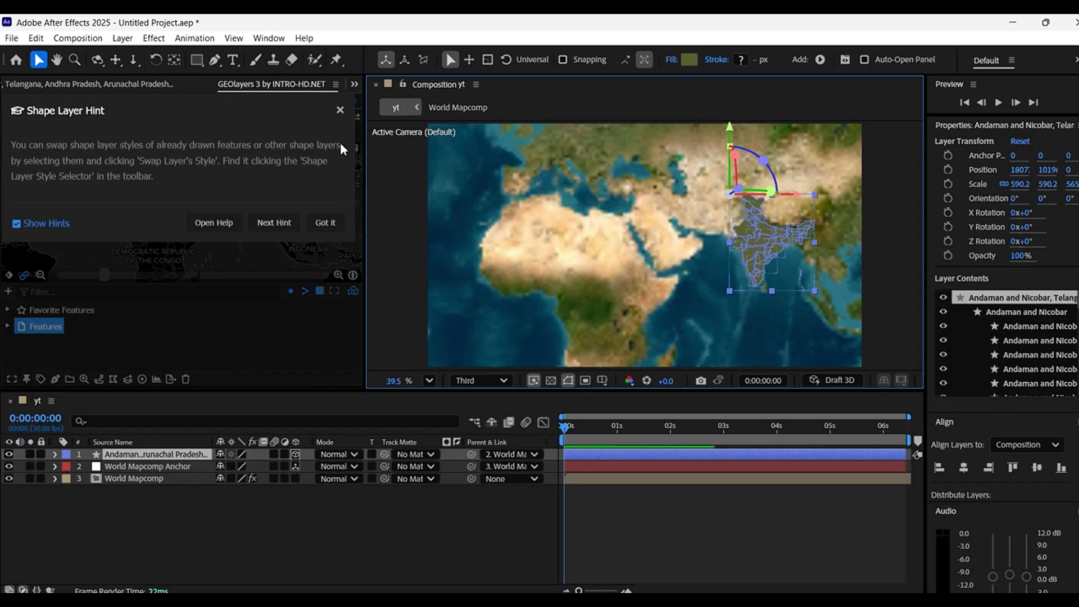
{"action": "left_click", "coordinate": [323, 221]}
Rename the newly drawn shape layer as India.
{"action": "left_click", "coordinate": [150, 454]}
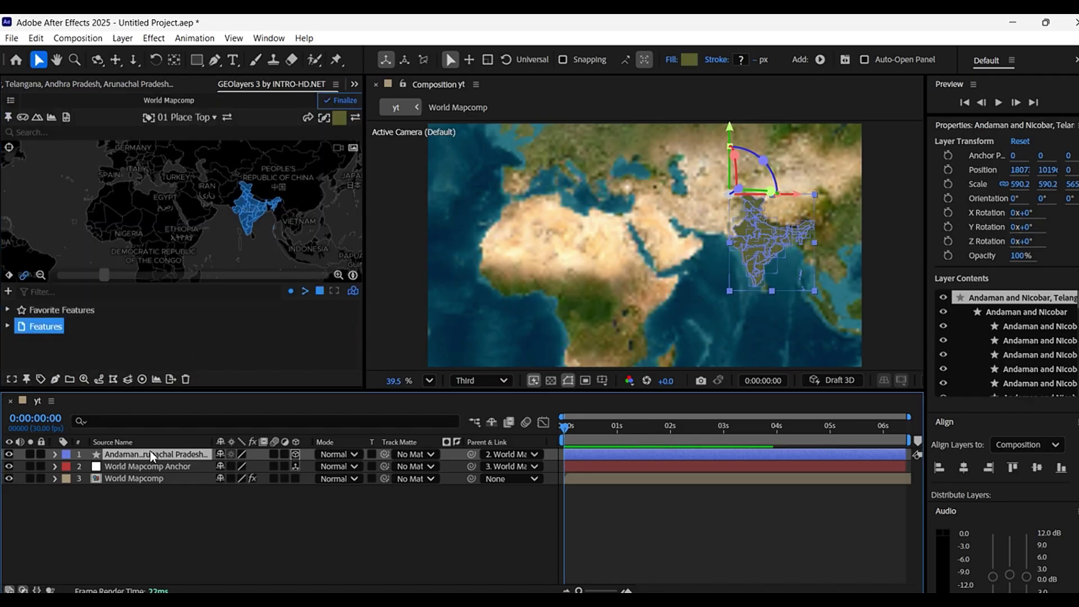
{"action": "key", "text": "Return"}
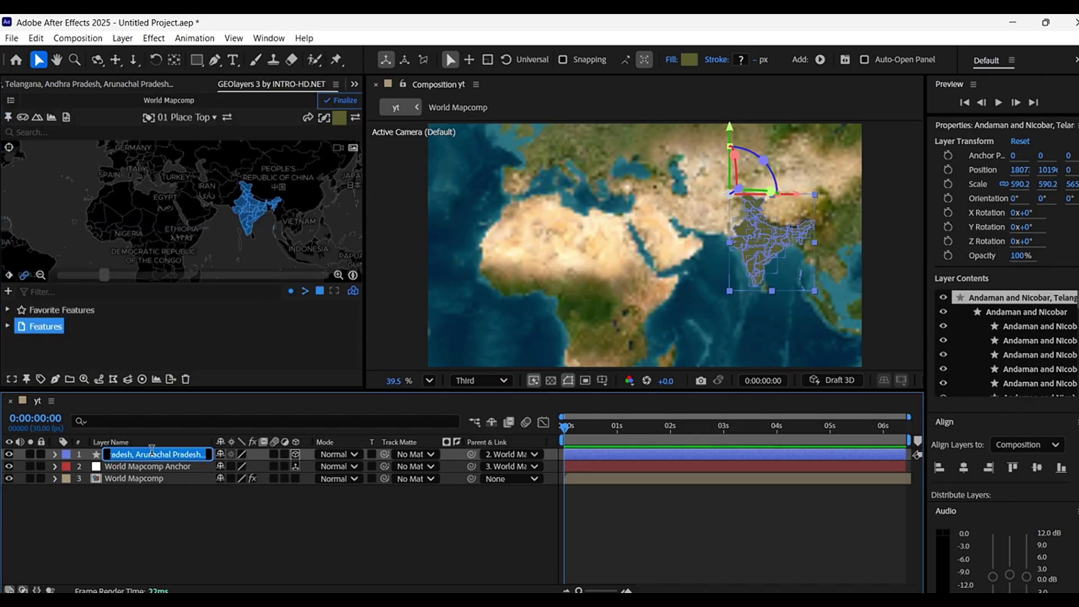
{"action": "type", "text": "ind"}
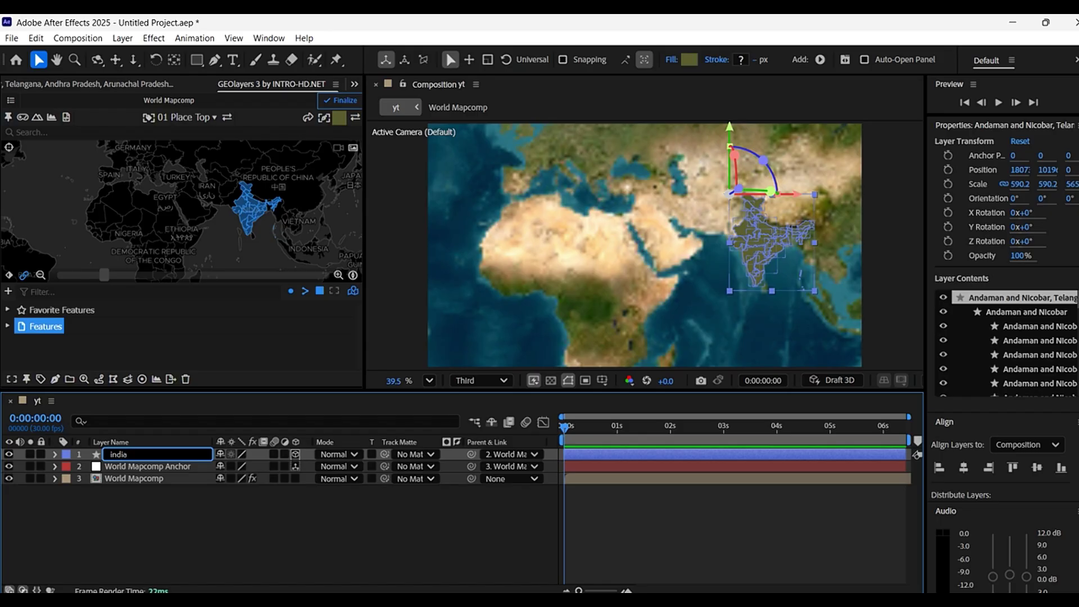
{"action": "type", "text": "ia"}
{"action": "key", "text": "Return"}
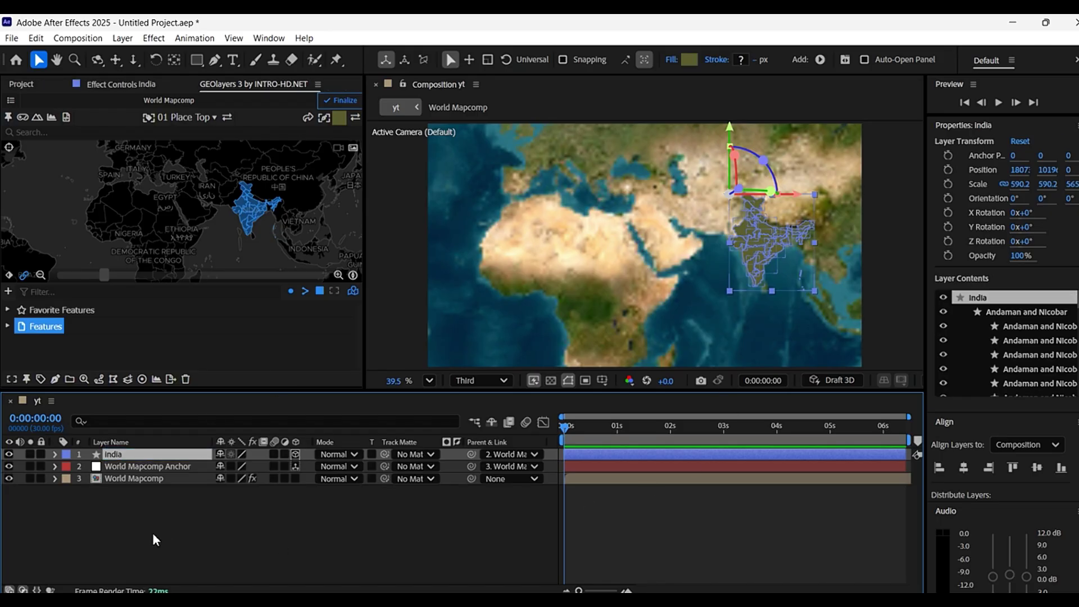
{"action": "left_click", "coordinate": [153, 534]}
Change the India layer's fill to a saturated blue and deselect the layer.
{"action": "left_click", "coordinate": [145, 454]}
{"action": "scroll", "coordinate": [167, 202], "scroll_direction": "up", "scroll_amount": 3}
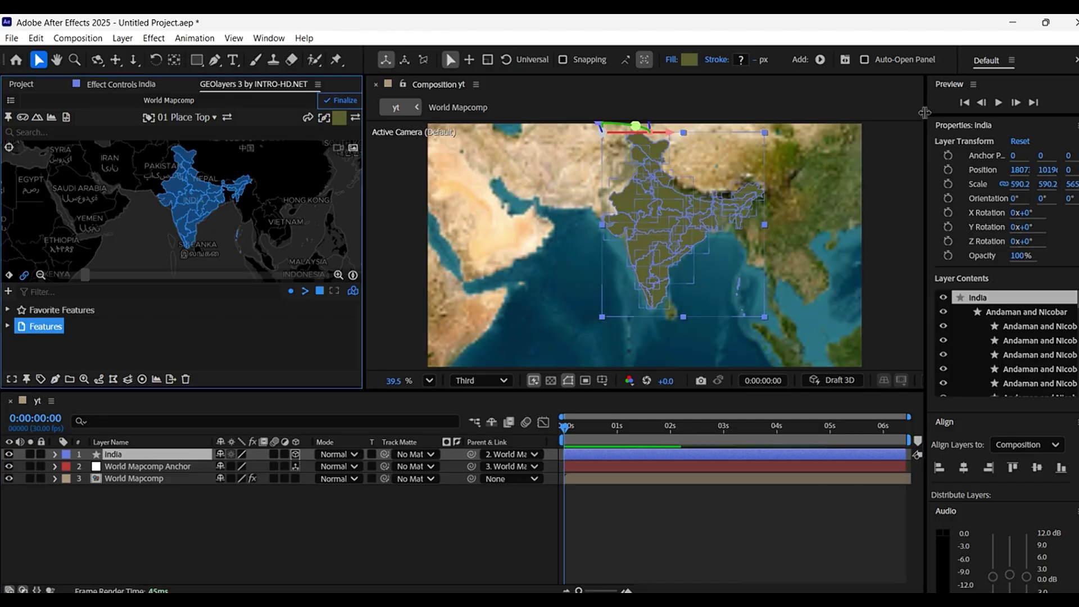
{"action": "left_click", "coordinate": [689, 60]}
{"action": "left_click", "coordinate": [554, 233]}
{"action": "left_click", "coordinate": [585, 284]}
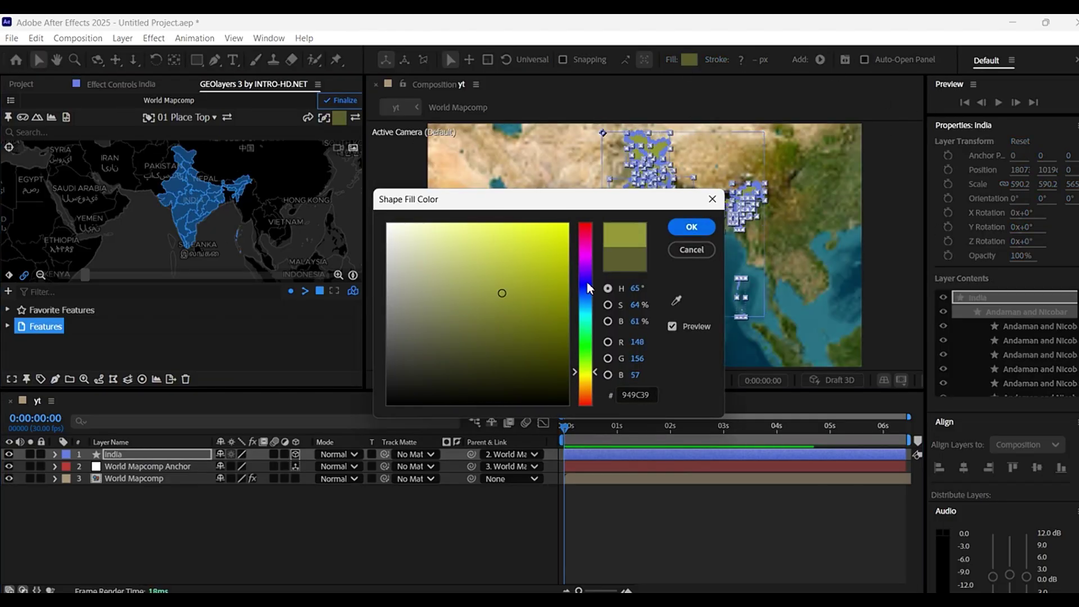
{"action": "left_click", "coordinate": [545, 240]}
{"action": "left_click", "coordinate": [691, 227]}
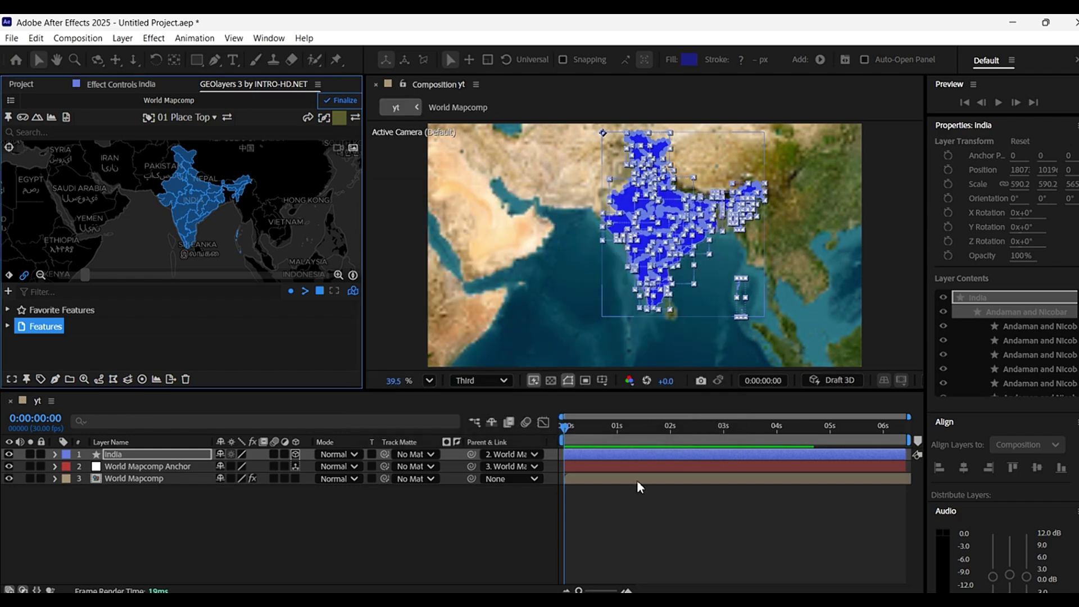
{"action": "left_click", "coordinate": [609, 514]}
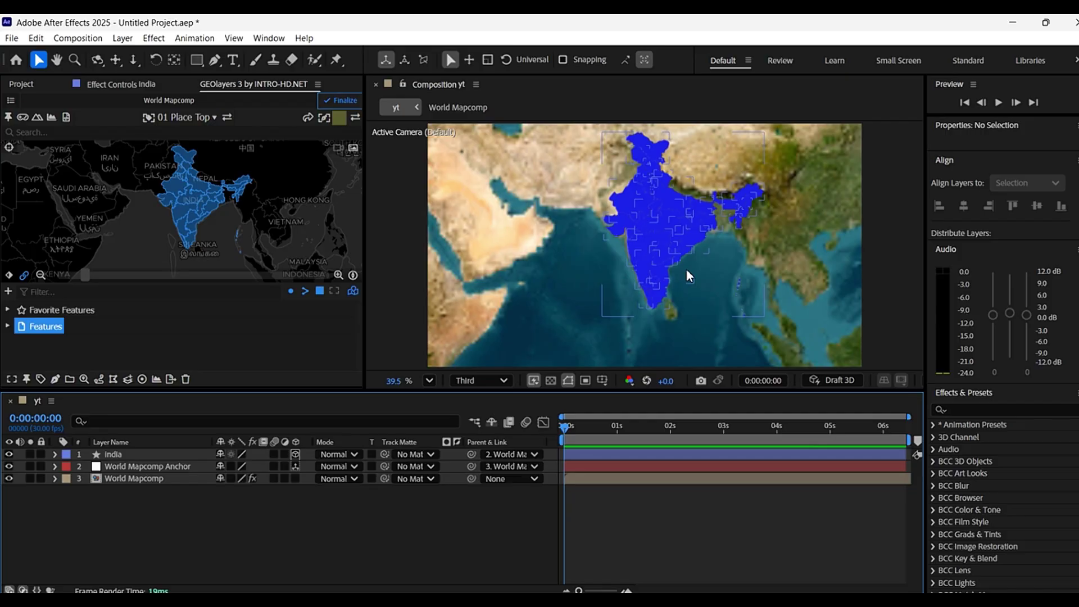
Apply the Color Correction effect Black & White to the World Mapcomp layer.
{"action": "left_click", "coordinate": [115, 478]}
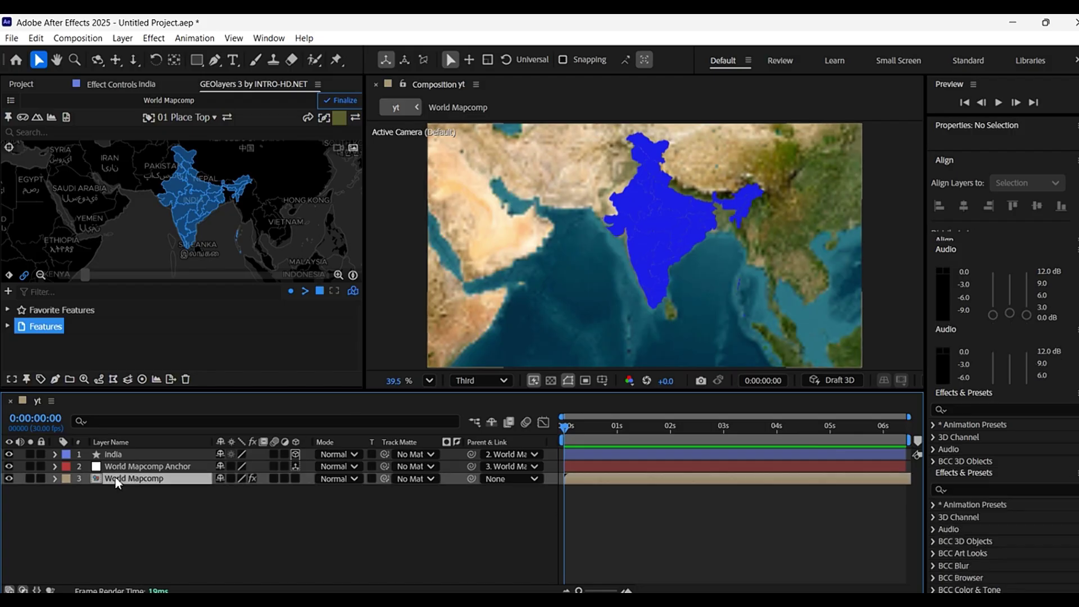
{"action": "left_click", "coordinate": [964, 489]}
{"action": "type", "text": "black"}
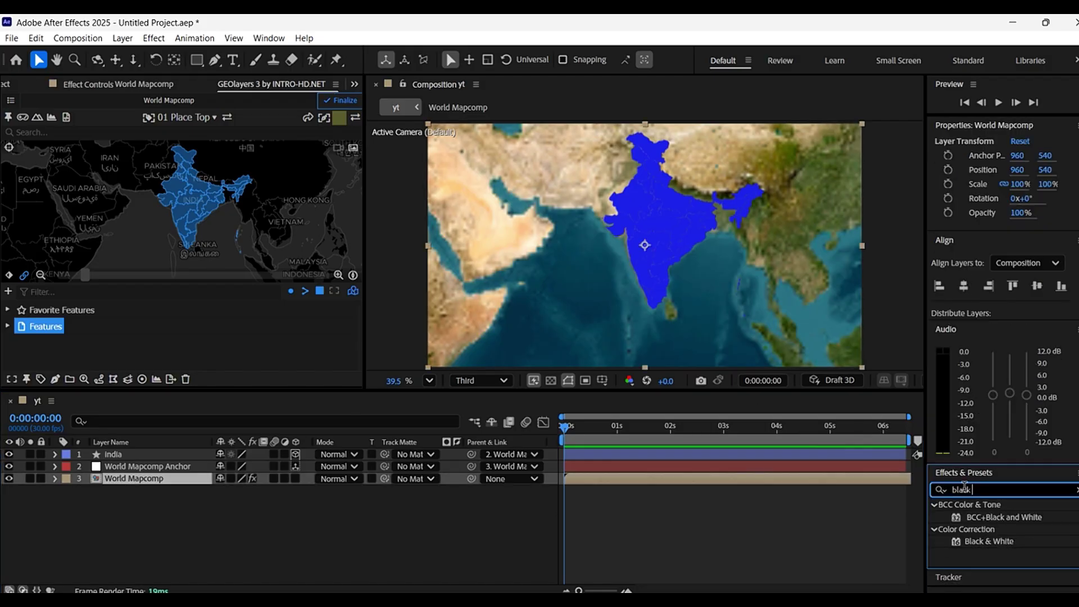
{"action": "left_click_drag", "start_coordinate": [988, 541], "coordinate": [118, 480]}
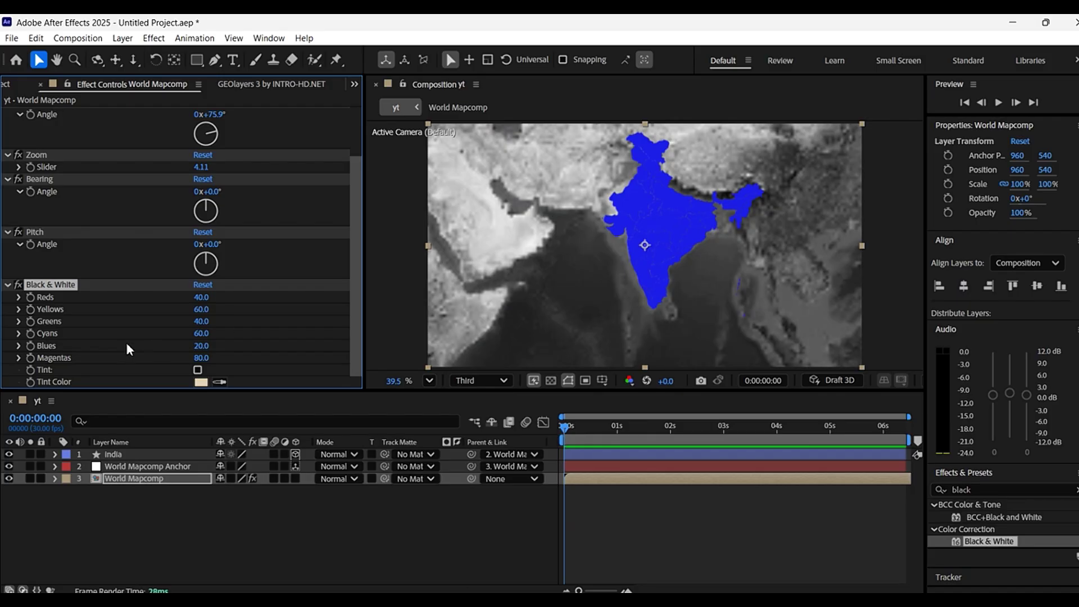
Set the Black & White effect's Reds to 94 and Yellows to 32.
{"action": "left_click_drag", "start_coordinate": [201, 297], "coordinate": [79, 308]}
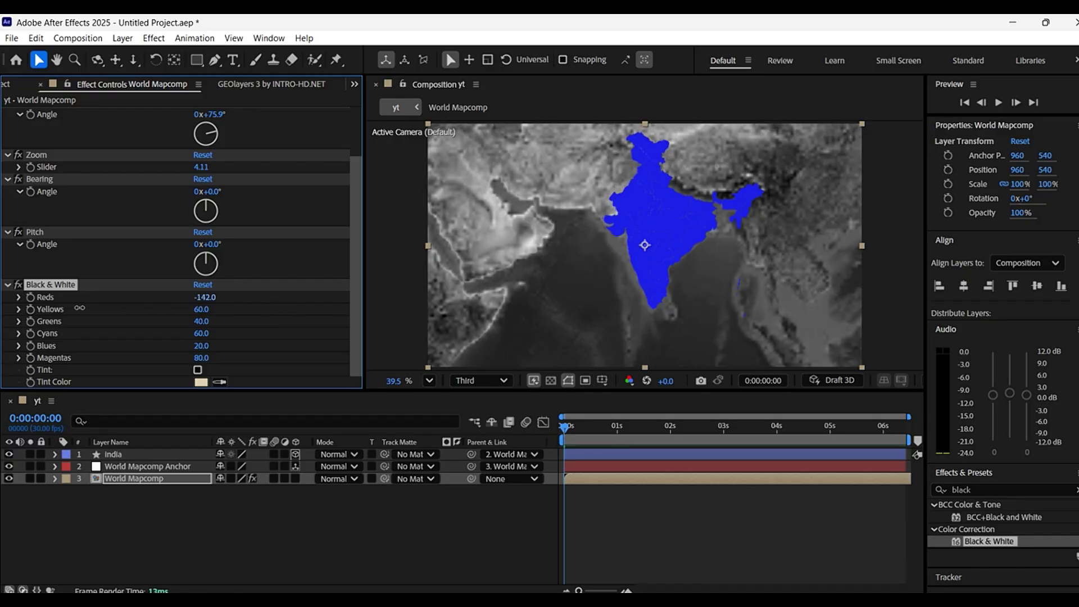
{"action": "left_click", "coordinate": [216, 298]}
{"action": "type", "text": "94"}
{"action": "key", "text": "Tab"}
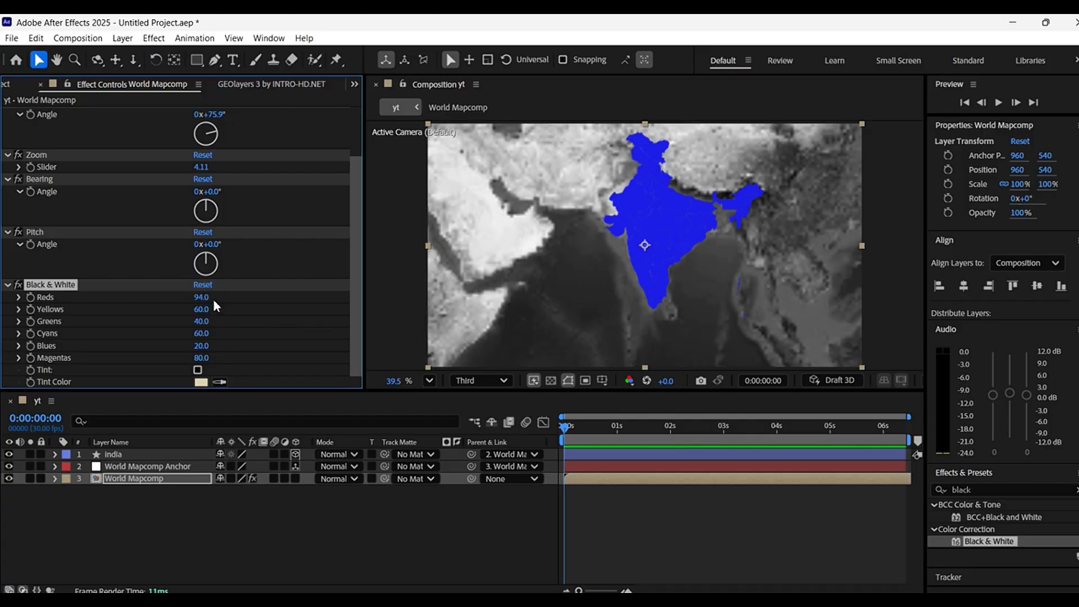
{"action": "type", "text": "32"}
{"action": "key", "text": "Return"}
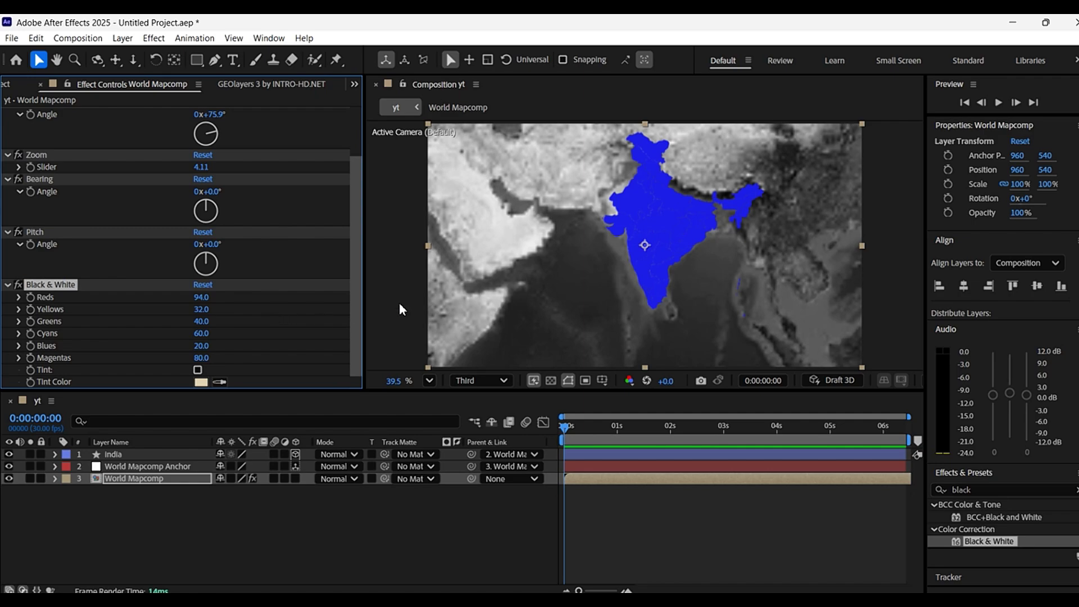
Set the Black & White effect's Greens to 0 and Cyans to -7.
{"action": "scroll", "coordinate": [593, 278], "scroll_direction": "down", "scroll_amount": 4}
{"action": "left_click", "coordinate": [200, 321]}
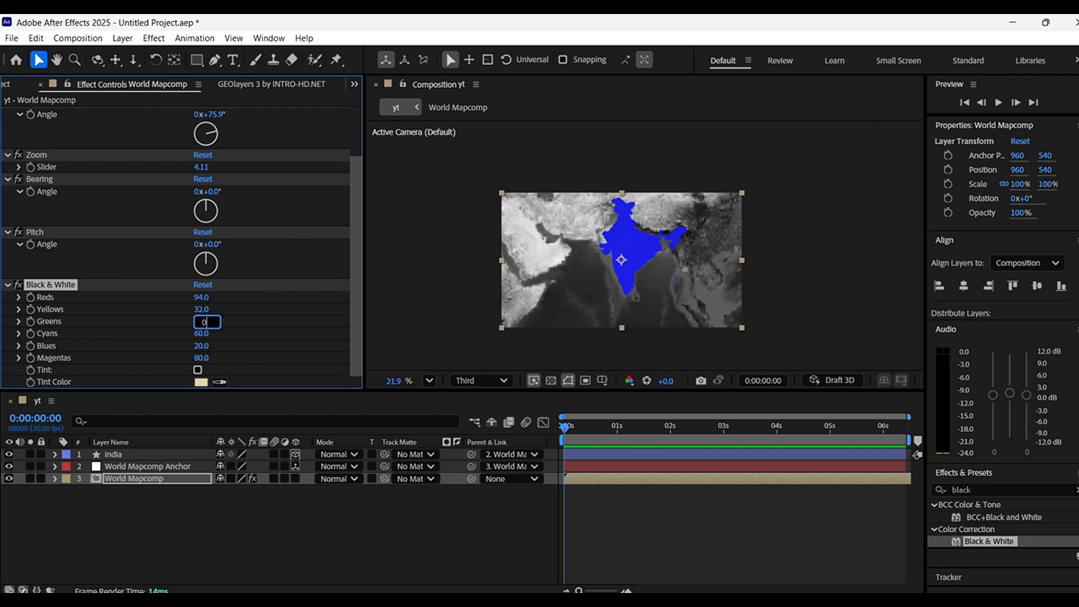
{"action": "key", "text": "Tab"}
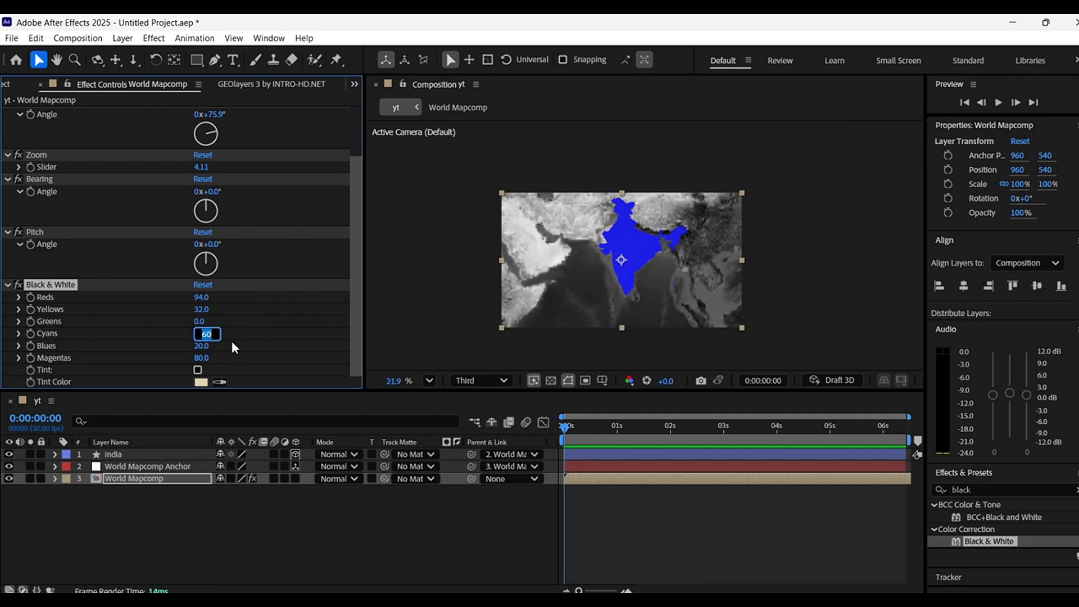
{"action": "type", "text": "-7"}
{"action": "key", "text": "Return"}
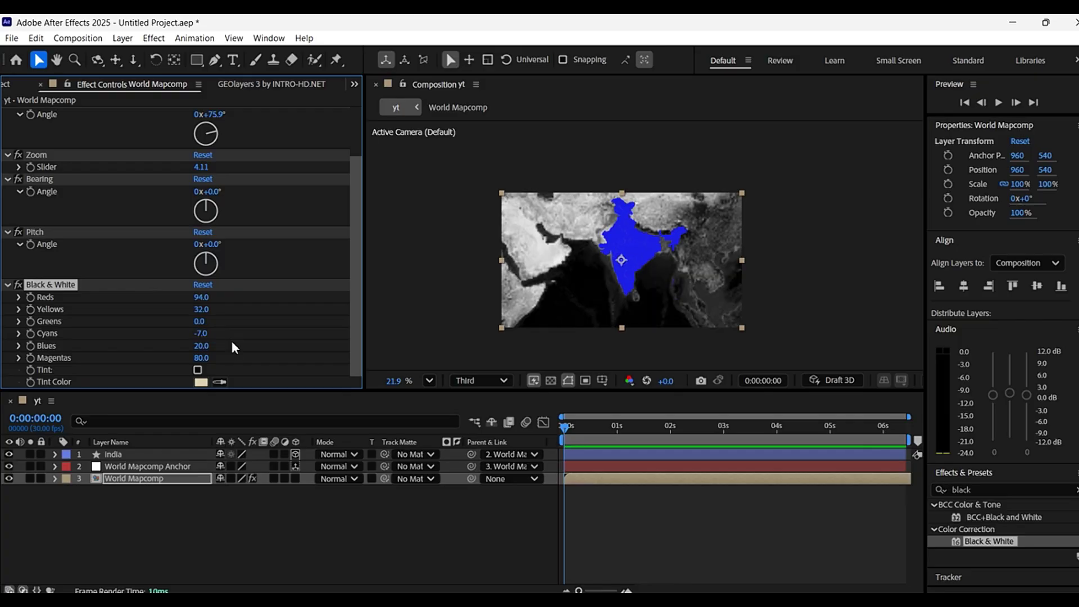
Set the Black & White effect's Blues to -32 and Magentas to 58.
{"action": "left_click_drag", "start_coordinate": [201, 346], "coordinate": [302, 363]}
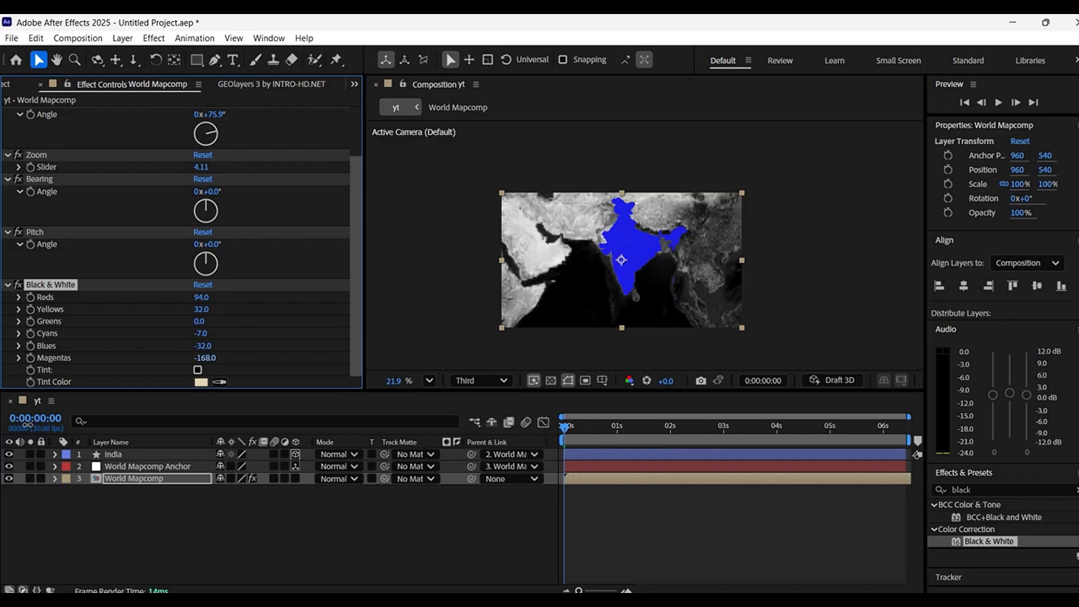
{"action": "left_click", "coordinate": [205, 357]}
{"action": "type", "text": "58"}
{"action": "key", "text": "Return"}
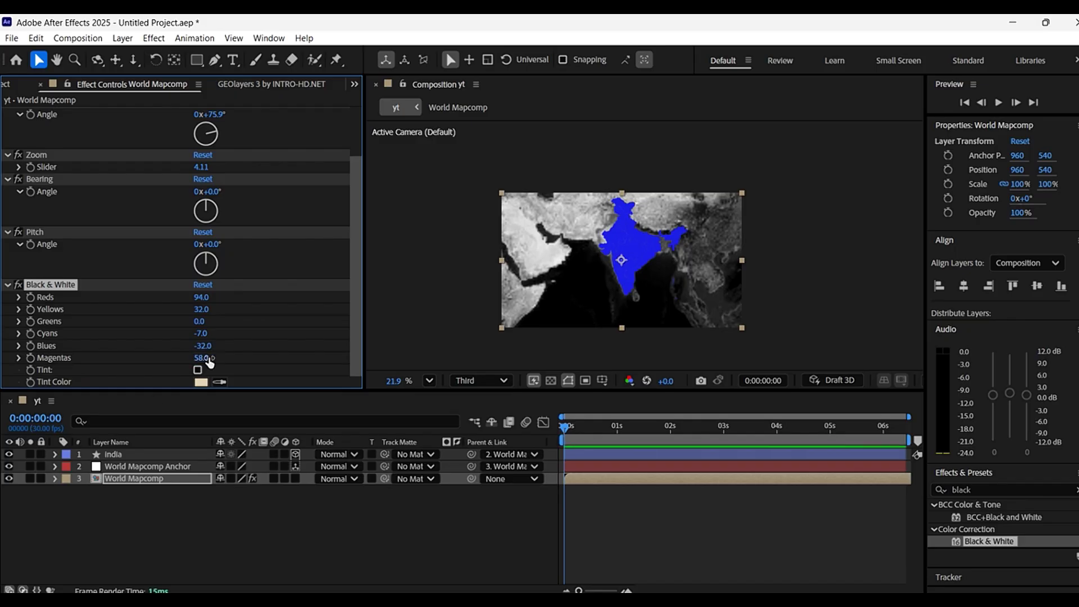
Reframe the World Mapcomp closely around India using the linked GEOlayers map.
{"action": "left_click", "coordinate": [279, 84]}
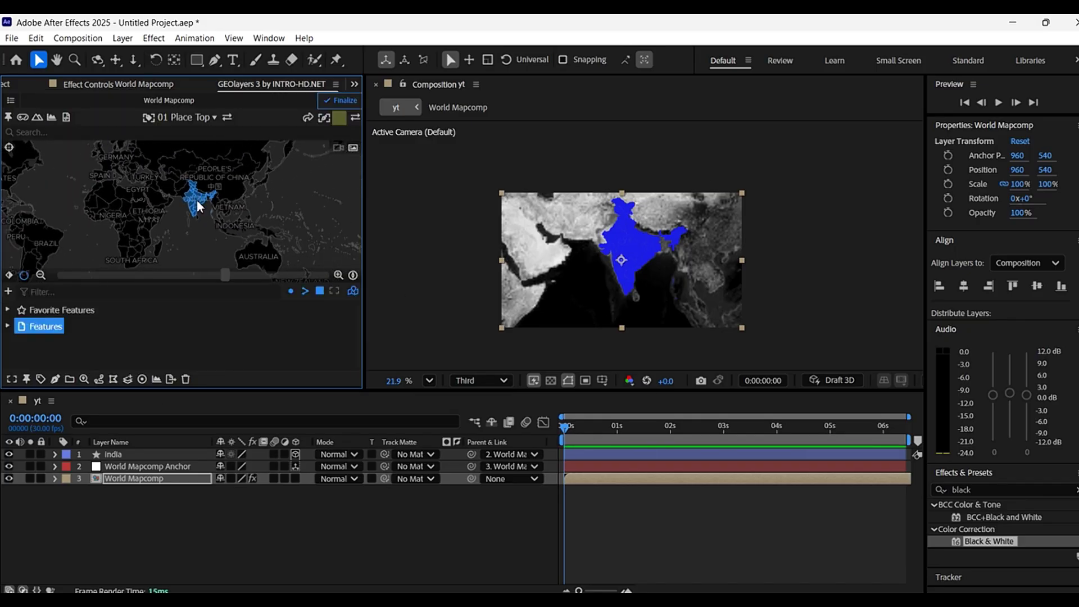
{"action": "scroll", "coordinate": [197, 200], "scroll_direction": "up", "scroll_amount": 5}
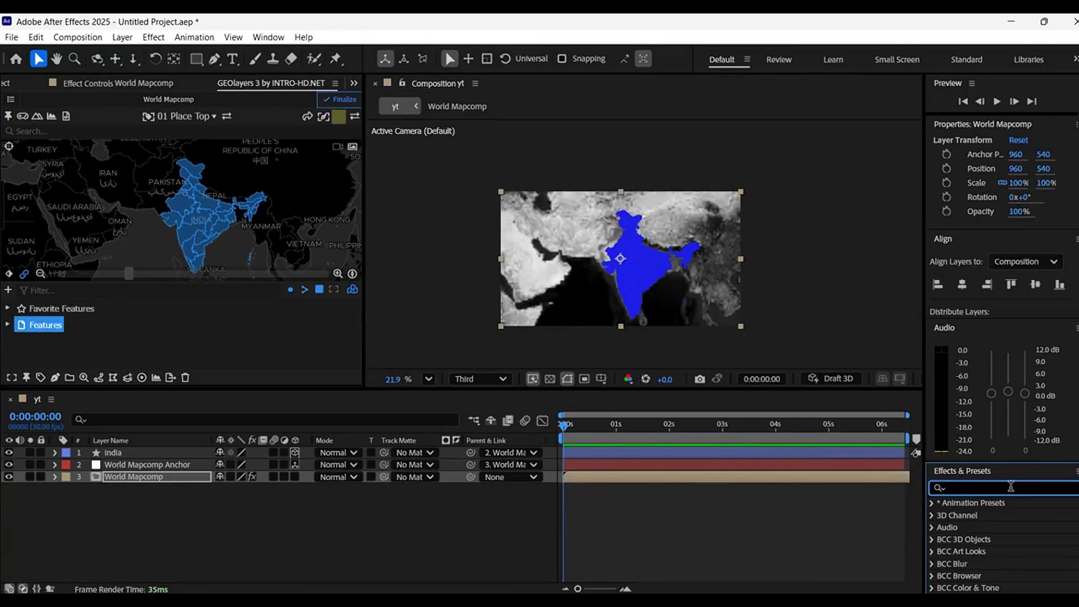
Apply the Brightness & Contrast effect to the World Mapcomp layer, with Brightness at 0 and Contrast at 64.
{"action": "type", "text": "brightne"}
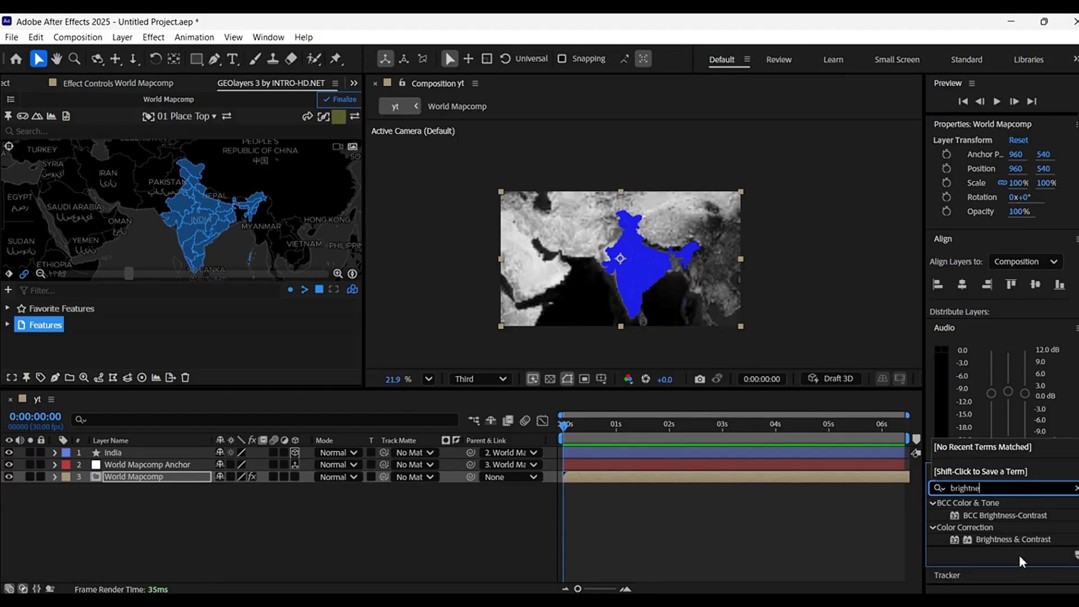
{"action": "left_click_drag", "start_coordinate": [1013, 540], "coordinate": [171, 477]}
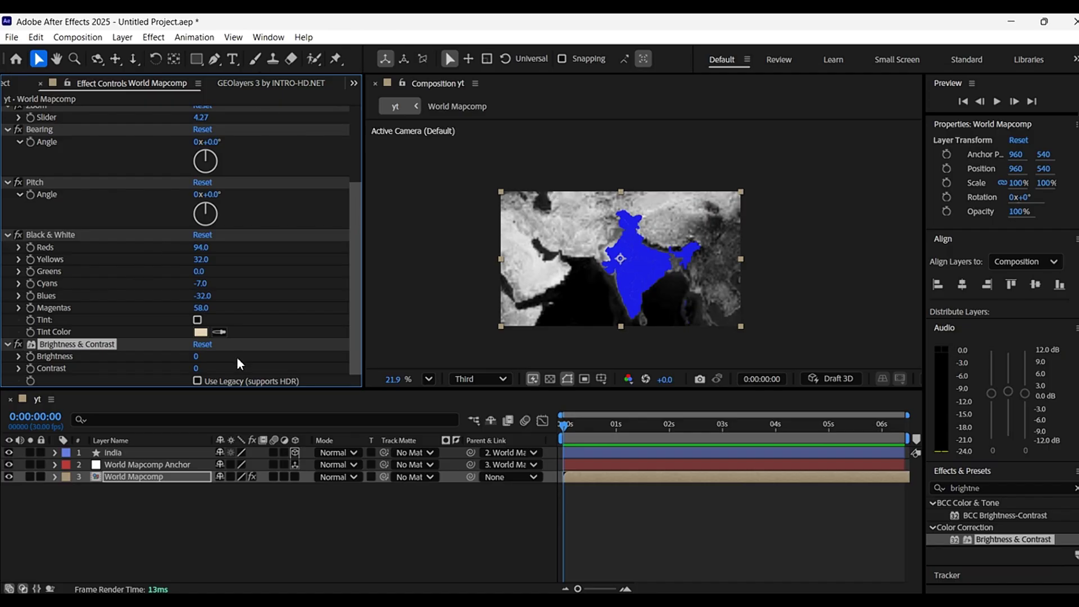
{"action": "left_click_drag", "start_coordinate": [195, 356], "coordinate": [225, 360]}
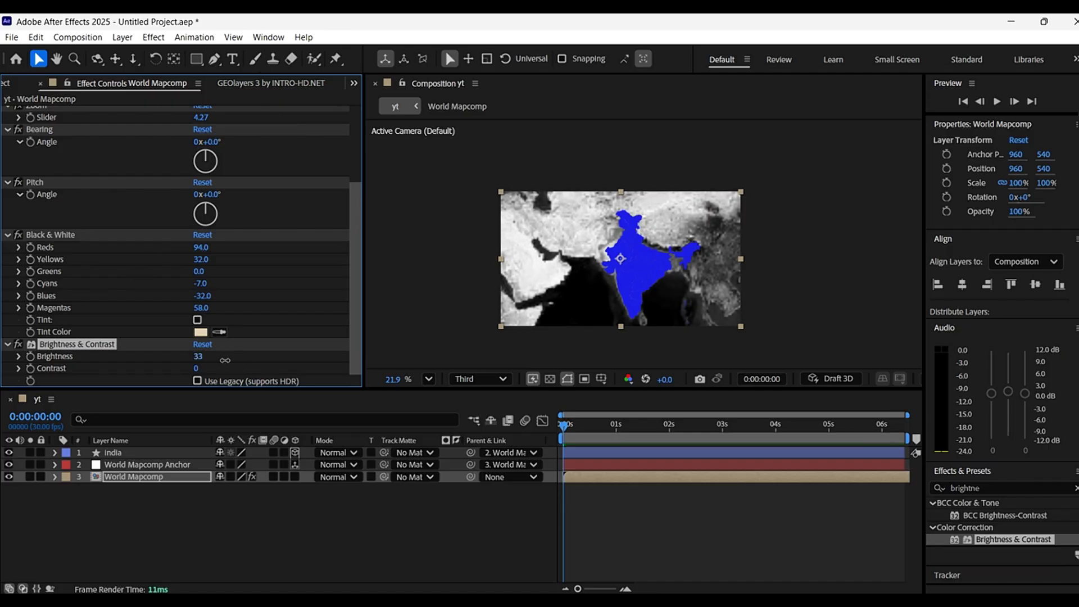
{"action": "left_click", "coordinate": [199, 356]}
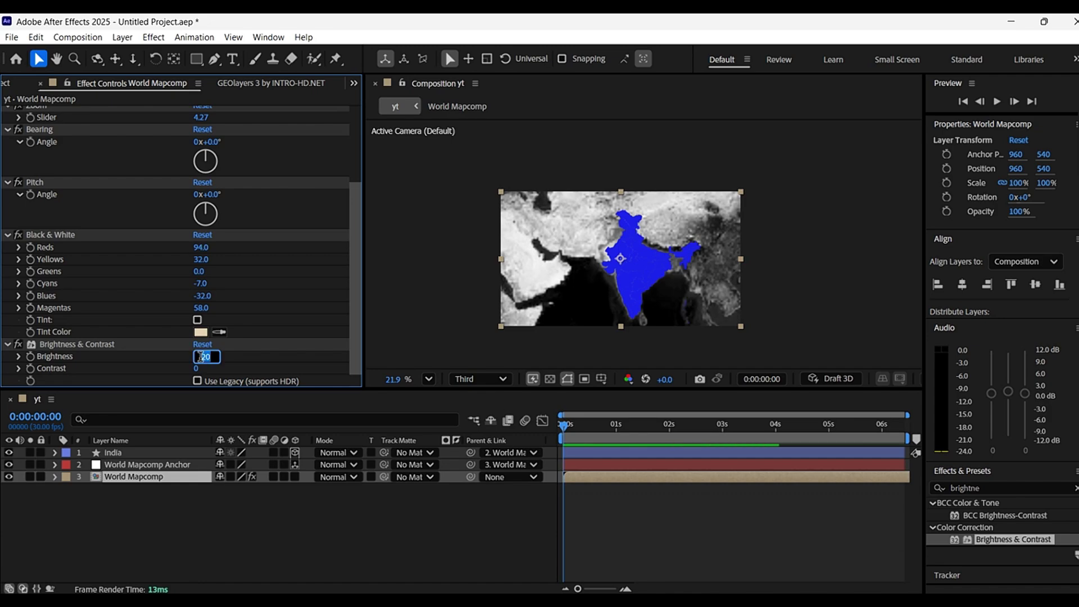
{"action": "left_click", "coordinate": [195, 369]}
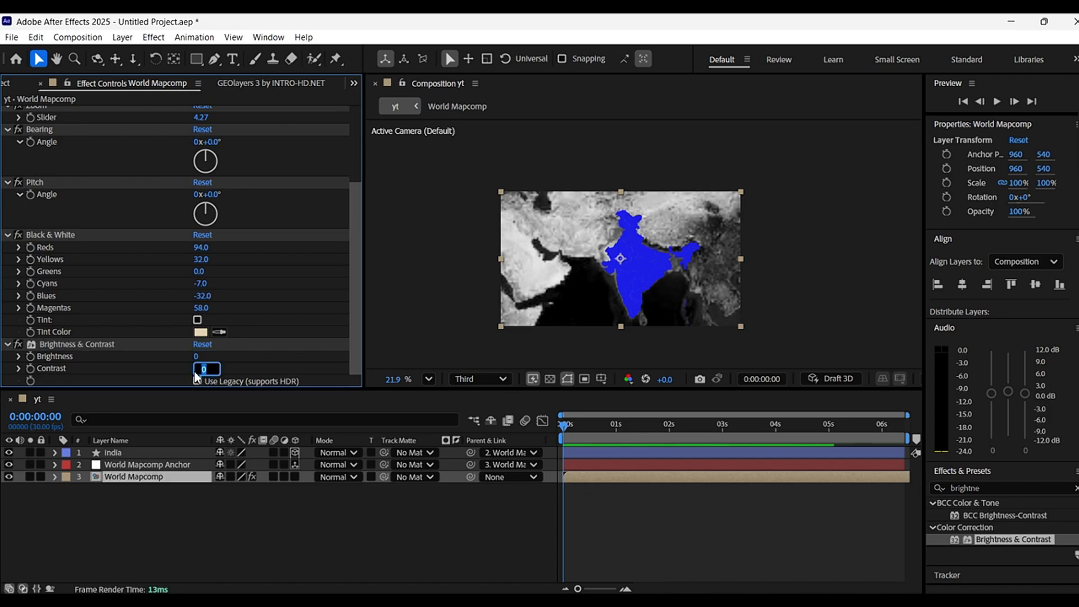
{"action": "type", "text": "64"}
{"action": "key", "text": "Return"}
Apply CC Vignette to the World Mapcomp layer and set its Amount to 251 and Angle of View to 49.3.
{"action": "left_click", "coordinate": [1074, 488]}
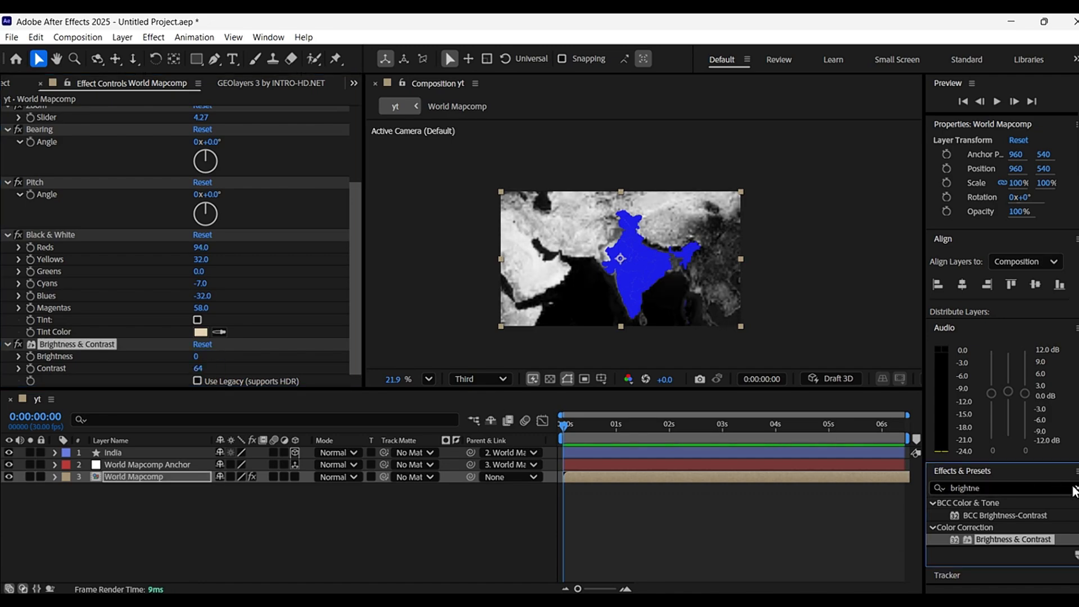
{"action": "type", "text": "vign"}
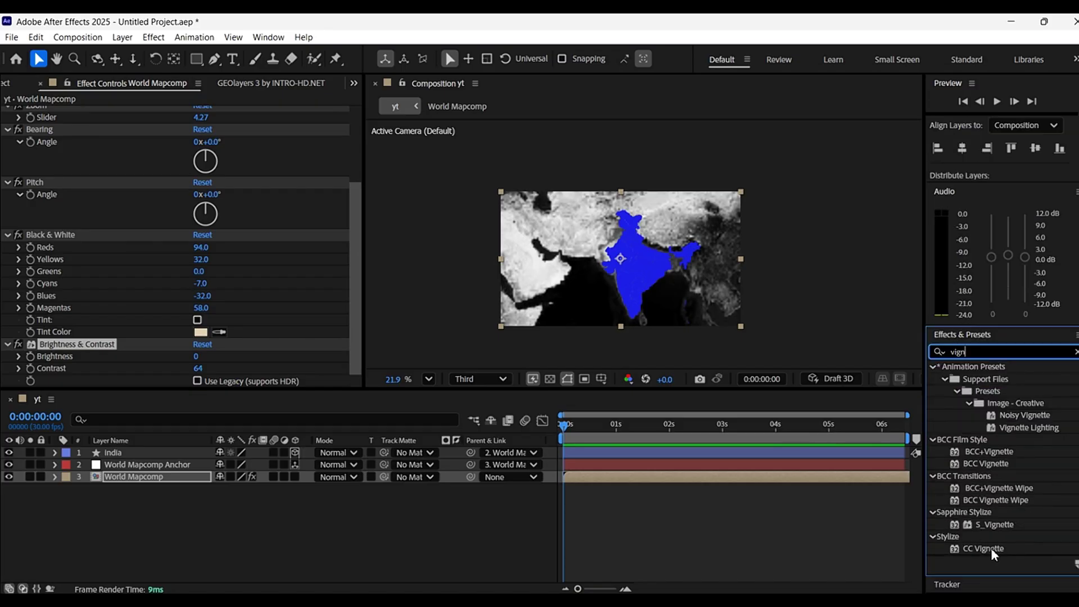
{"action": "left_click_drag", "start_coordinate": [990, 548], "coordinate": [691, 490]}
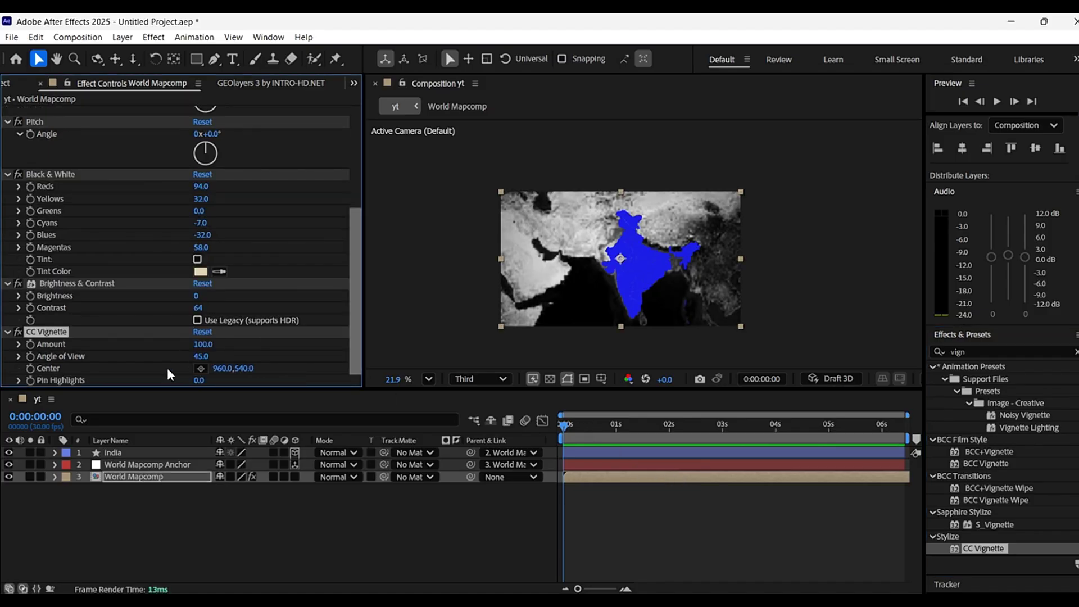
{"action": "left_click", "coordinate": [203, 343]}
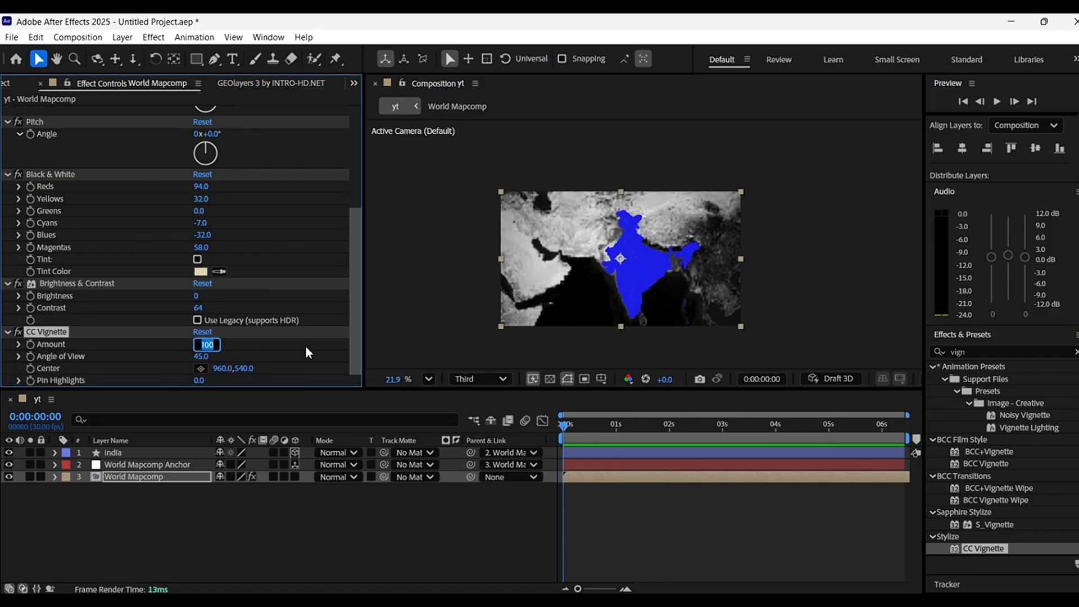
{"action": "type", "text": "200"}
{"action": "key", "text": "Return"}
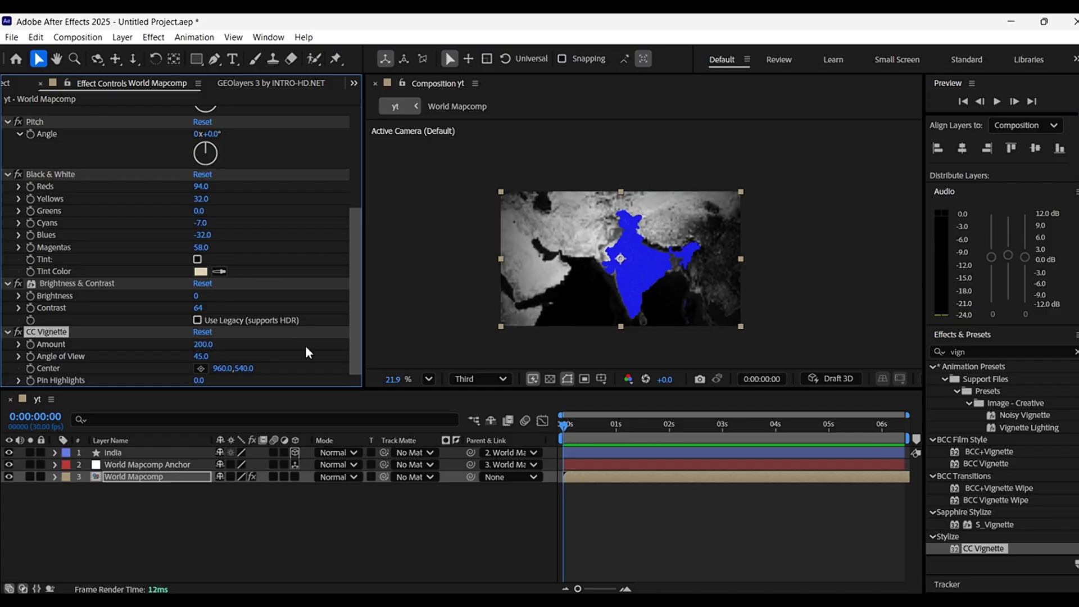
{"action": "left_click_drag", "start_coordinate": [204, 345], "coordinate": [252, 375]}
{"action": "left_click", "coordinate": [260, 520]}
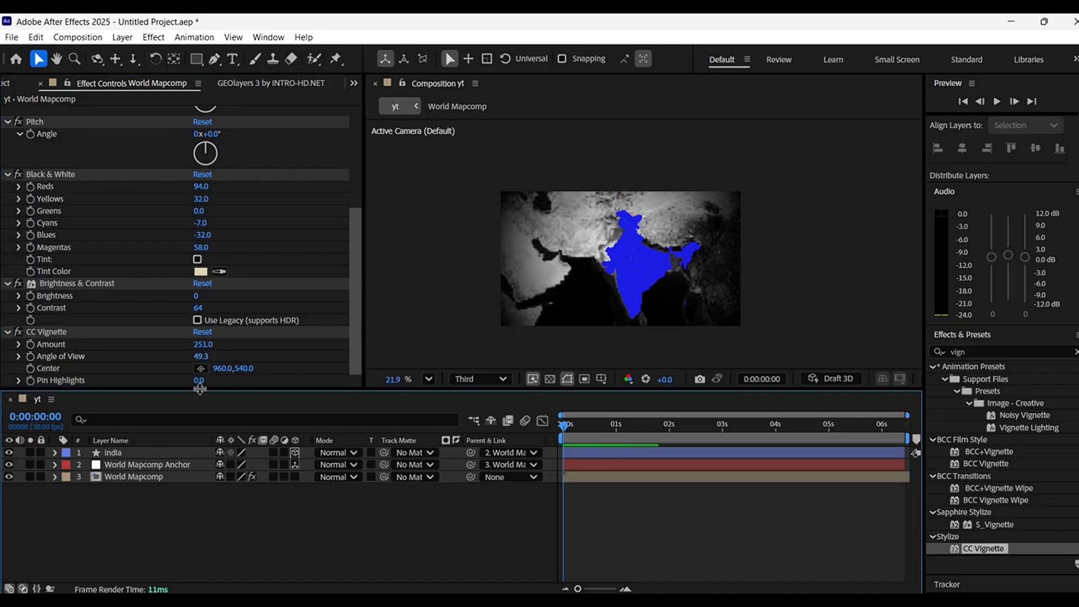
Move the CC Vignette's center onto India, at about 1074.3, 589.7.
{"action": "left_click", "coordinate": [201, 368]}
{"action": "left_click", "coordinate": [645, 314]}
{"action": "left_click", "coordinate": [634, 265]}
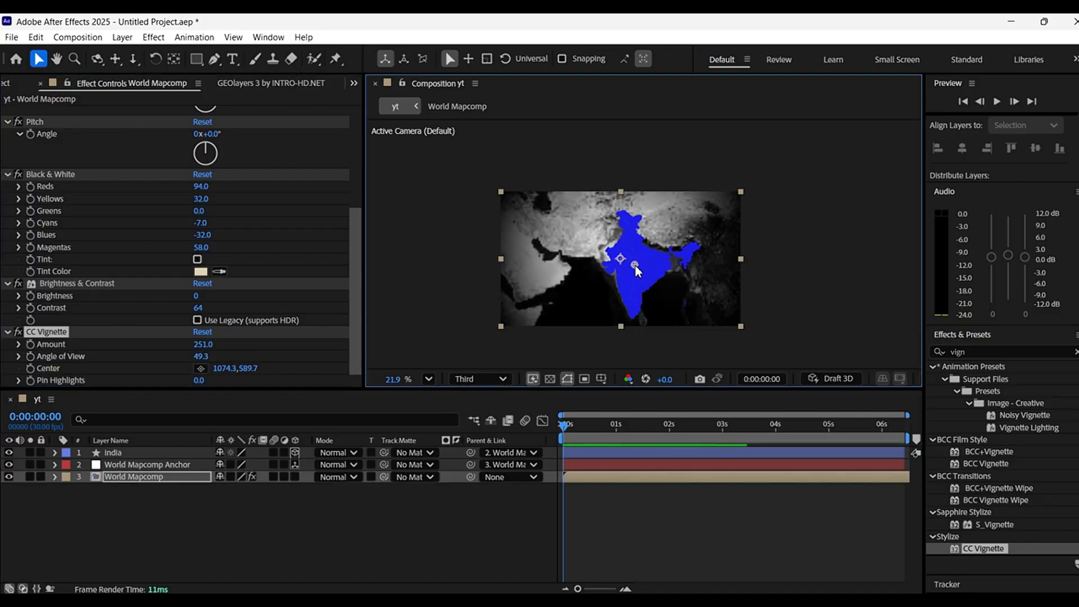
{"action": "left_click", "coordinate": [281, 521]}
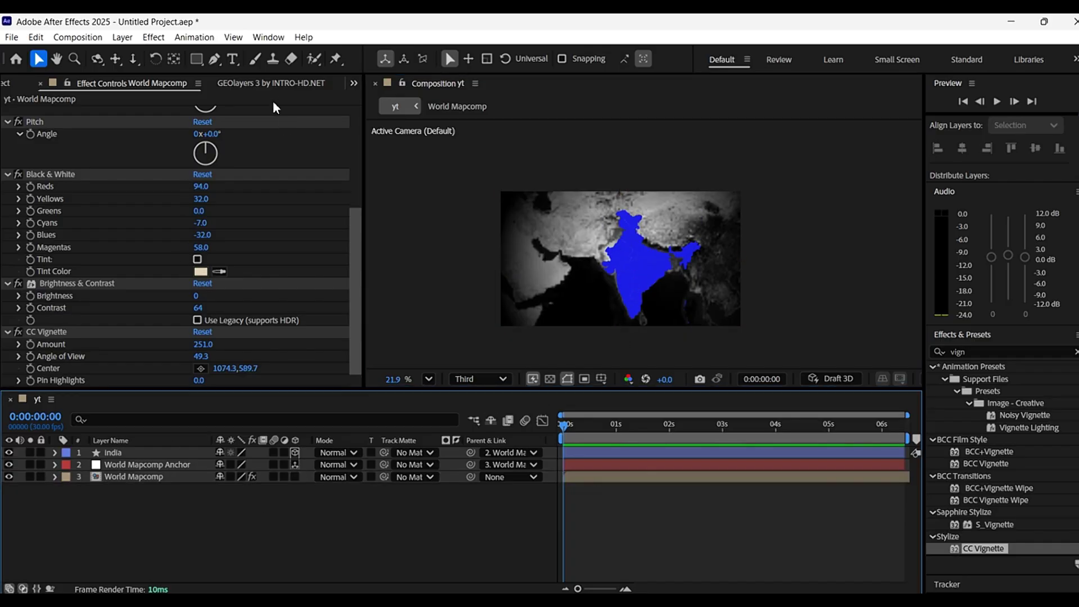
{"action": "left_click", "coordinate": [270, 81]}
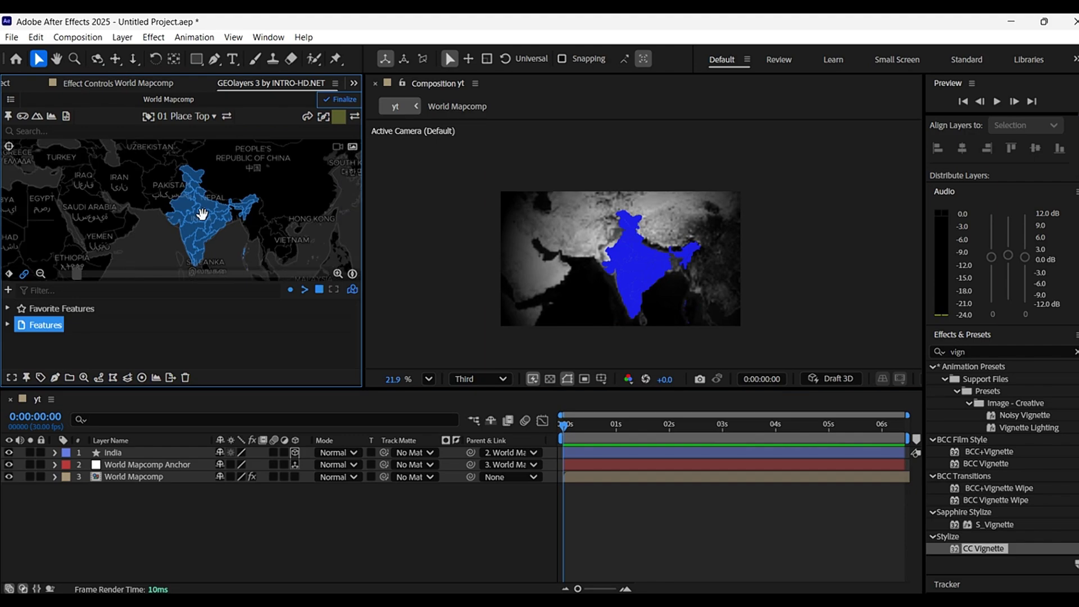
{"action": "scroll", "coordinate": [203, 214], "scroll_direction": "up", "scroll_amount": 3}
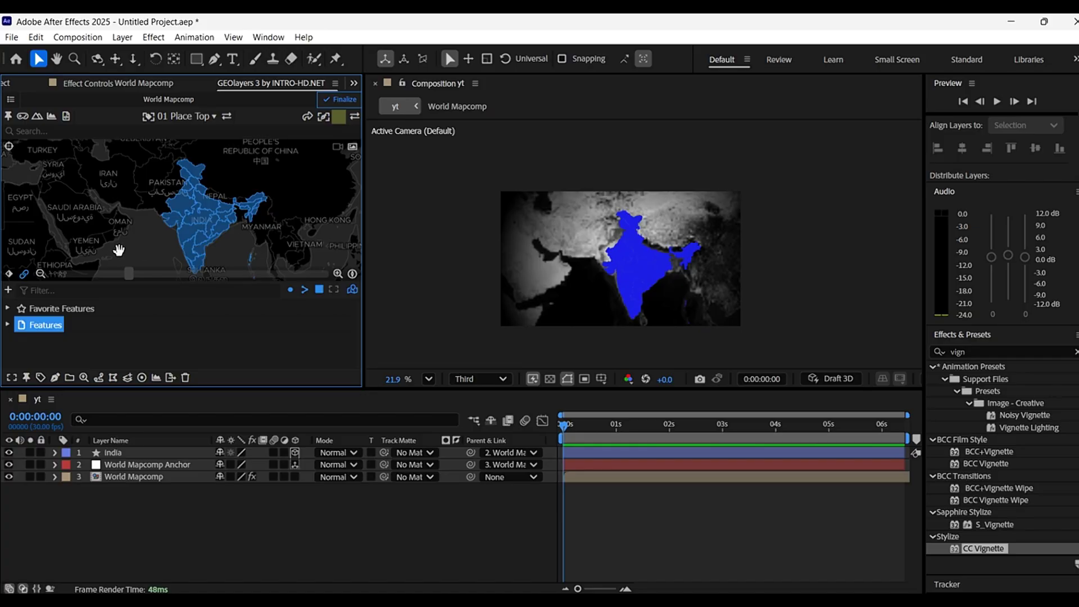
Create a new composition of 1080 by 1080 px at 30 fps in the project.
{"action": "left_click", "coordinate": [354, 83]}
{"action": "left_click", "coordinate": [371, 92]}
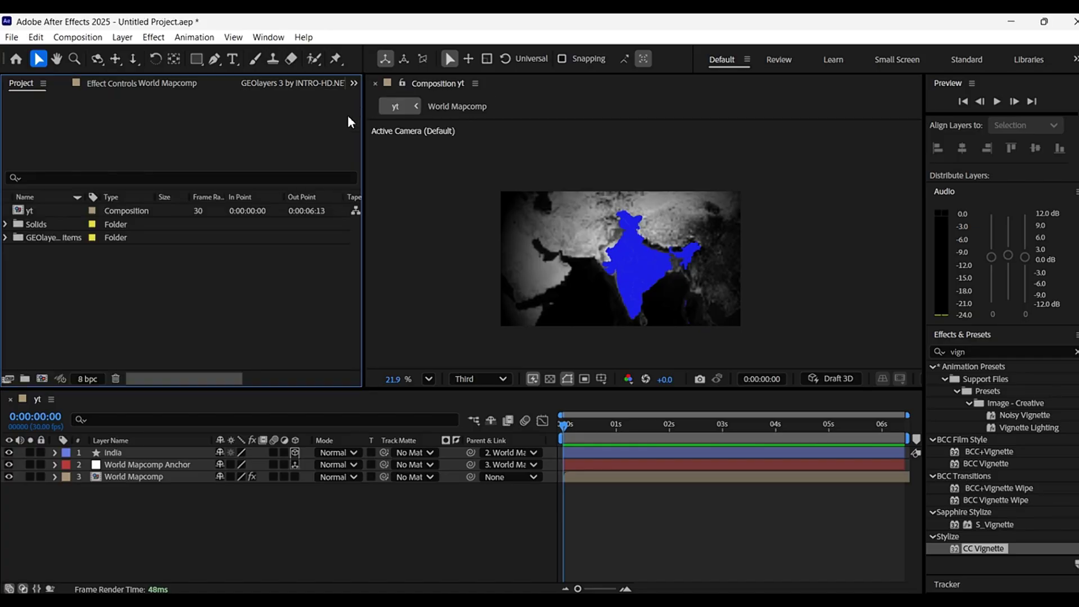
{"action": "right_click", "coordinate": [45, 290]}
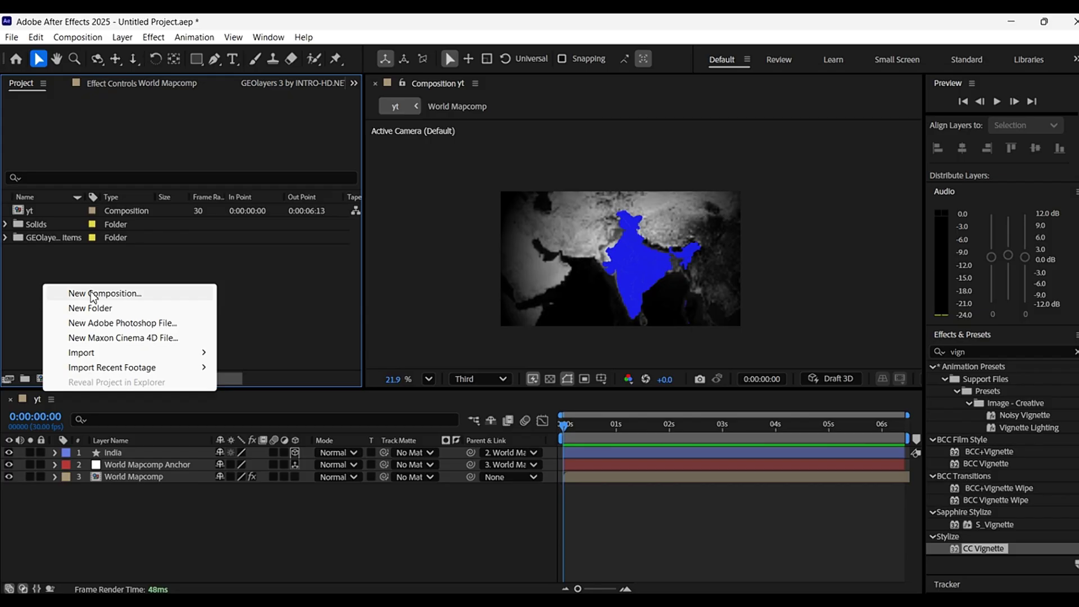
{"action": "left_click", "coordinate": [90, 291]}
{"action": "left_click", "coordinate": [541, 200]}
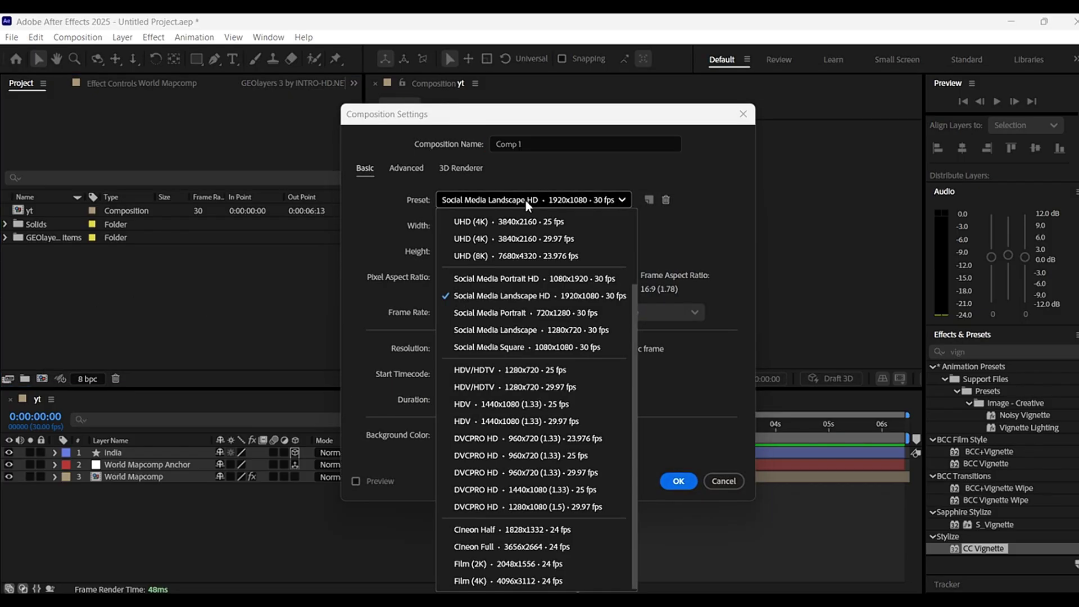
{"action": "left_click", "coordinate": [399, 216]}
{"action": "left_click", "coordinate": [448, 224]}
{"action": "type", "text": "10"}
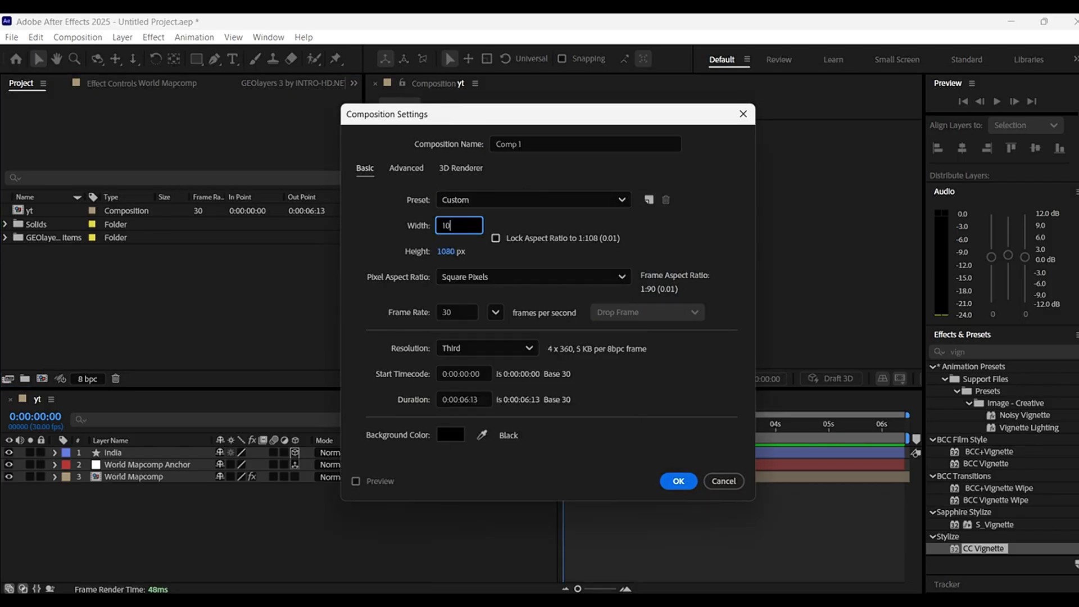
{"action": "type", "text": "80"}
{"action": "key", "text": "Return"}
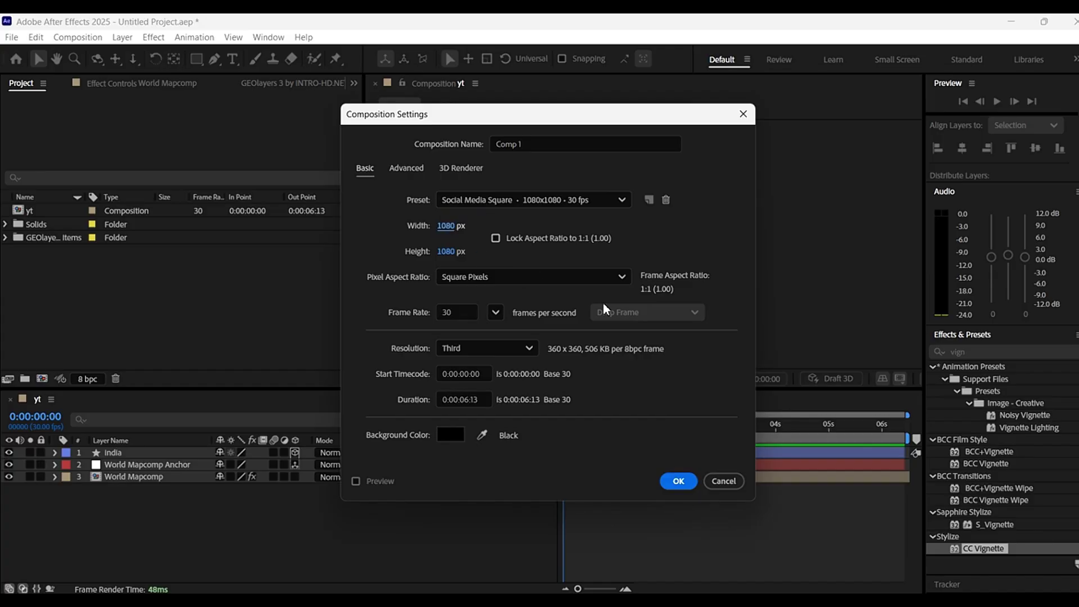
{"action": "left_click", "coordinate": [678, 480]}
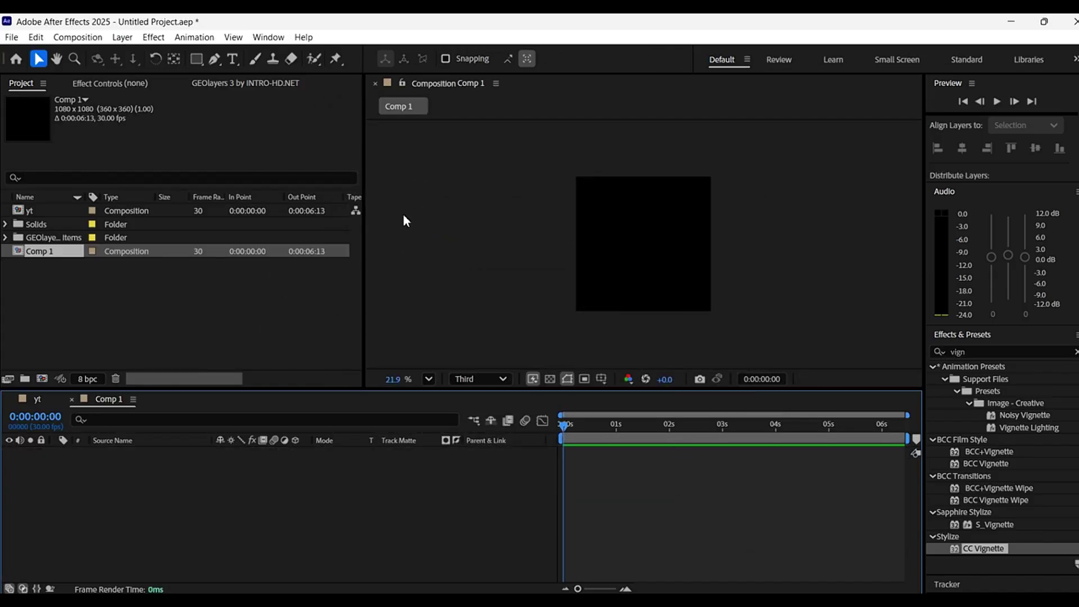
Draw a blue circle near the middle of the new composition with the Ellipse tool.
{"action": "left_click", "coordinate": [198, 59]}
{"action": "key", "text": "q"}
{"action": "key", "text": "q"}
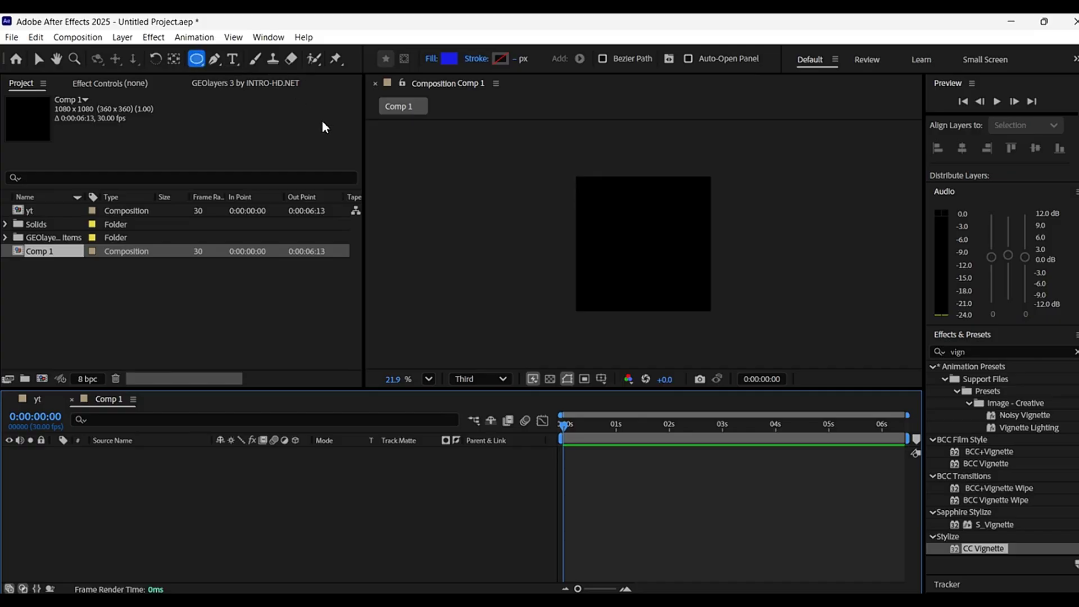
{"action": "left_click_drag", "start_coordinate": [600, 198], "coordinate": [685, 276]}
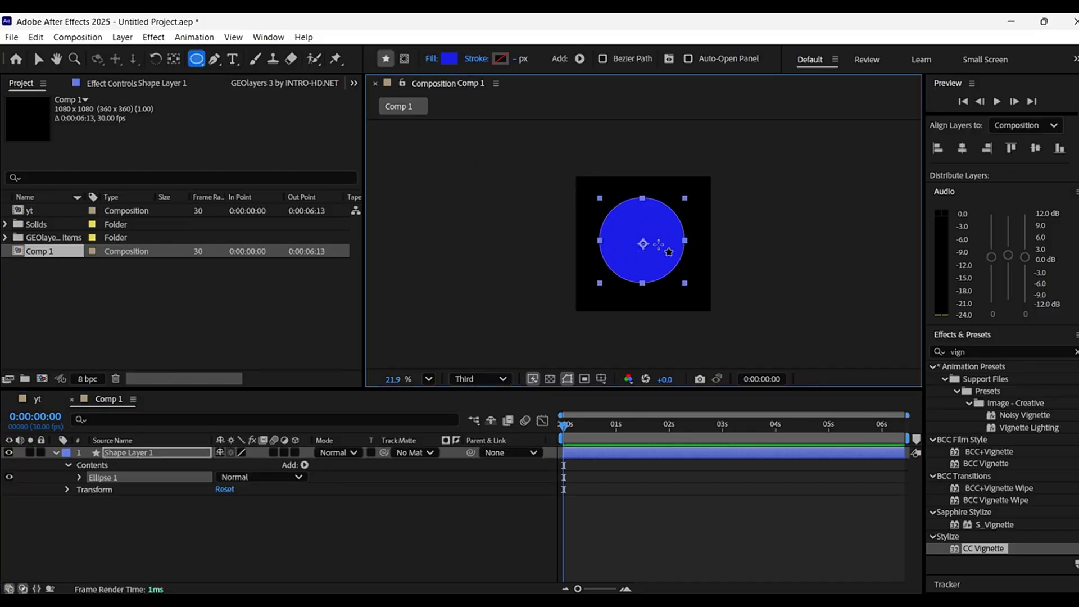
{"action": "key", "text": "v"}
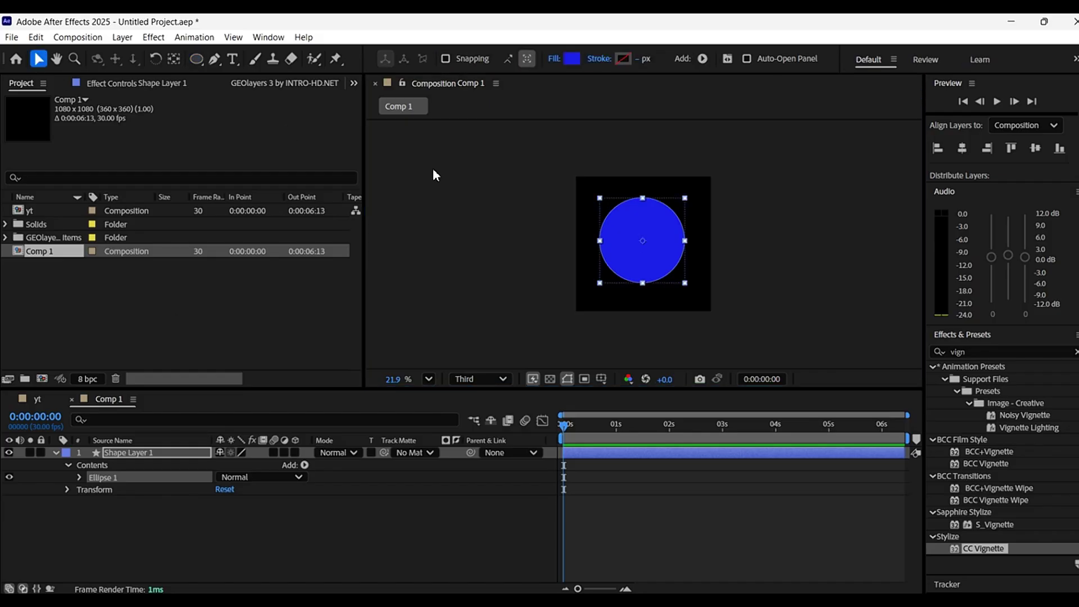
Center the circle horizontally and vertically in the composition.
{"action": "left_click_drag", "start_coordinate": [656, 258], "coordinate": [660, 262]}
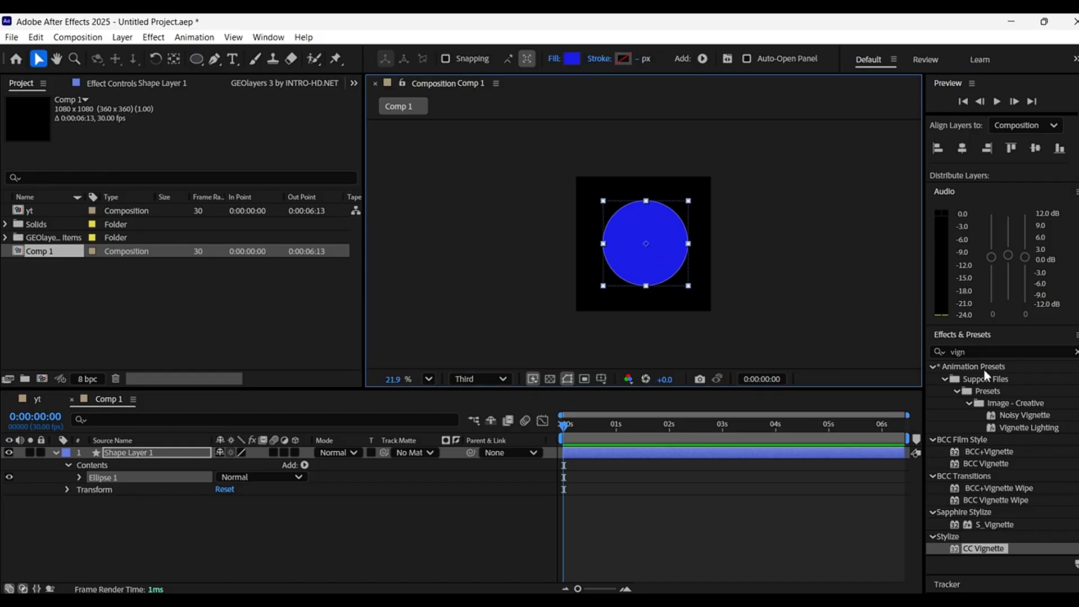
{"action": "left_click", "coordinate": [962, 148]}
{"action": "left_click", "coordinate": [1034, 149]}
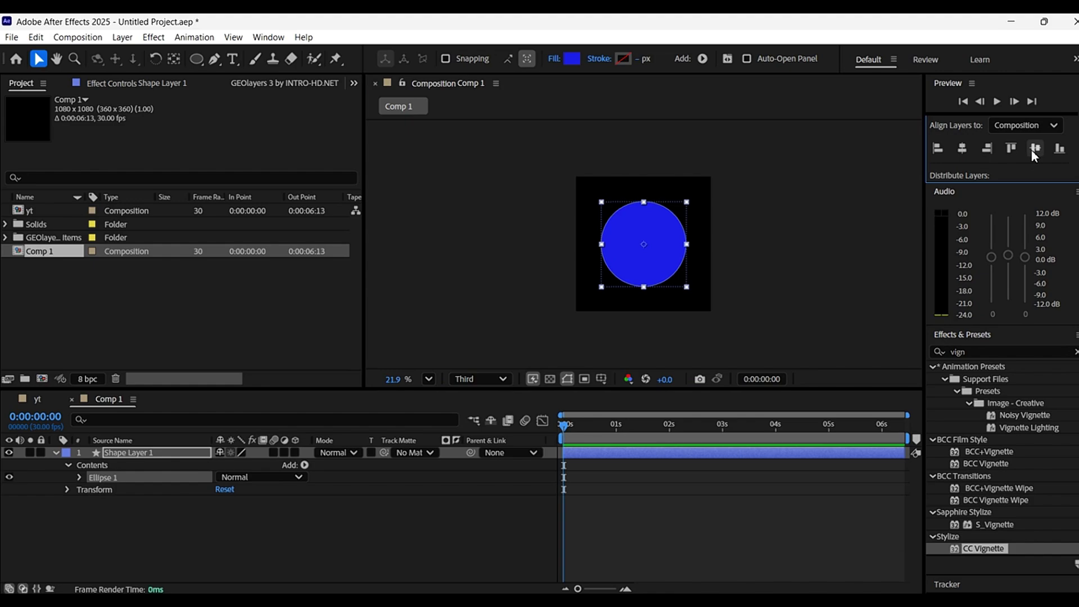
{"action": "left_click", "coordinate": [657, 531]}
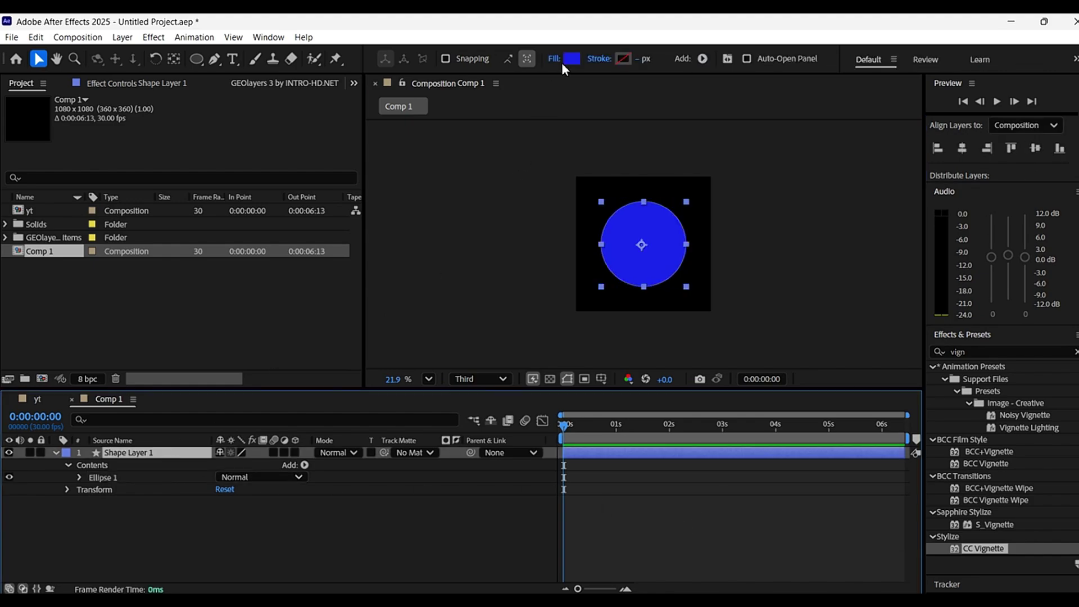
Change the circle's fill color to black.
{"action": "left_click", "coordinate": [570, 59]}
{"action": "left_click", "coordinate": [416, 400]}
{"action": "left_click", "coordinate": [701, 224]}
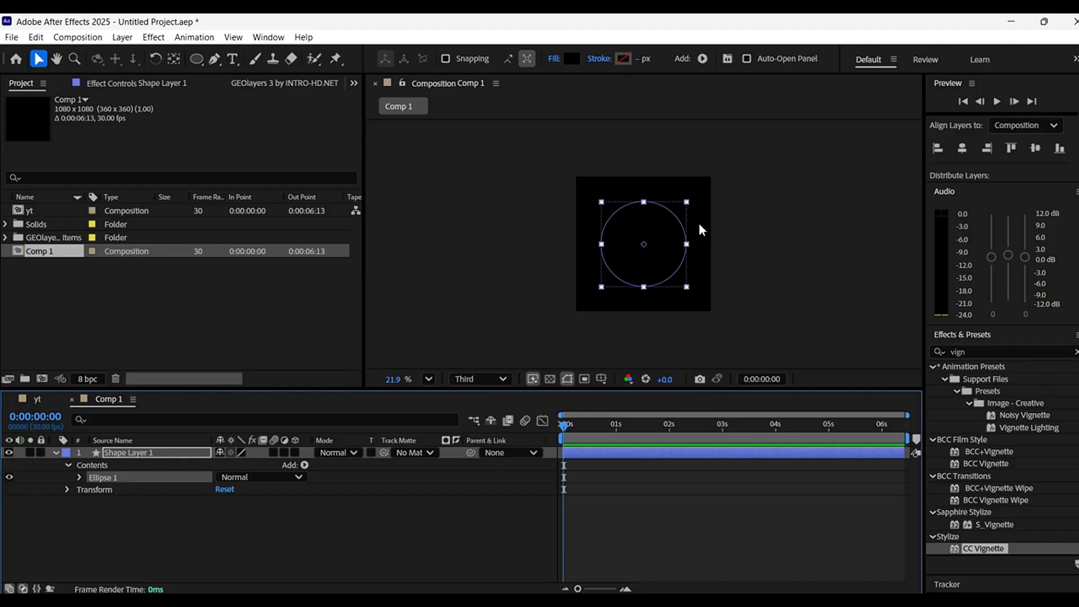
Add a green solid to Comp 1 and place it beneath the circle's shape layer.
{"action": "left_click", "coordinate": [56, 452]}
{"action": "right_click", "coordinate": [53, 495]}
{"action": "mouse_move", "coordinate": [145, 342]}
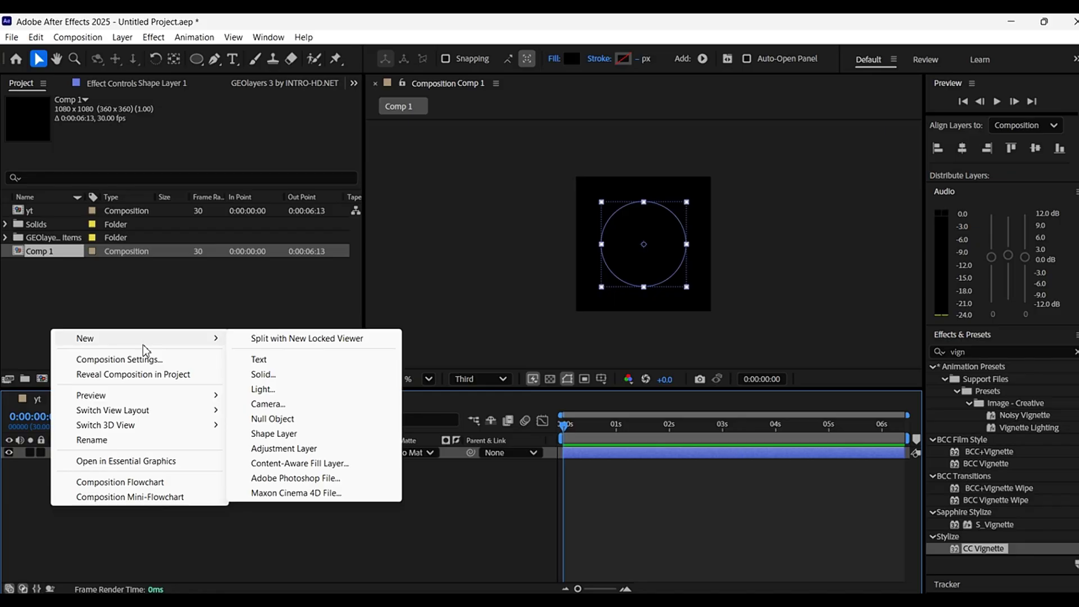
{"action": "left_click", "coordinate": [288, 373]}
{"action": "left_click", "coordinate": [645, 447]}
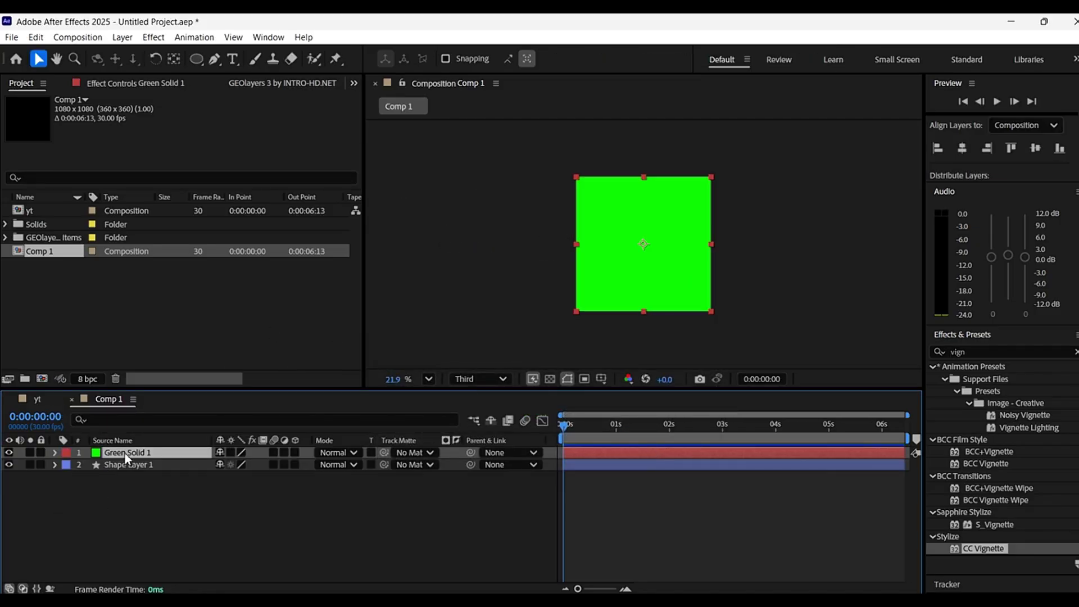
{"action": "left_click_drag", "start_coordinate": [126, 453], "coordinate": [124, 484]}
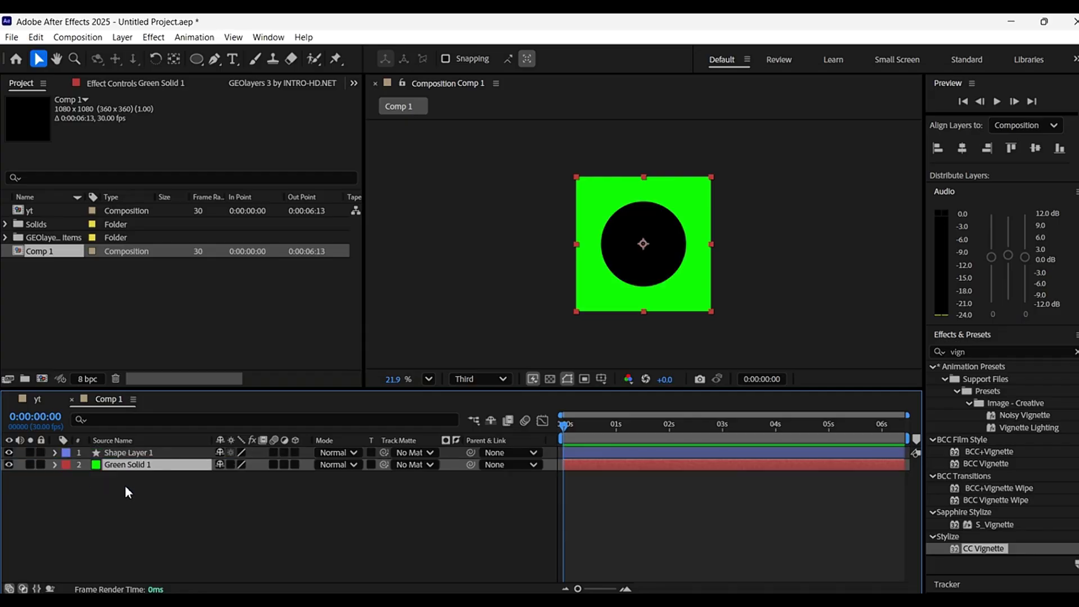
{"action": "left_click", "coordinate": [127, 490]}
Find the Turbulent Displace effect and apply it to the circle's shape layer.
{"action": "left_click", "coordinate": [150, 454]}
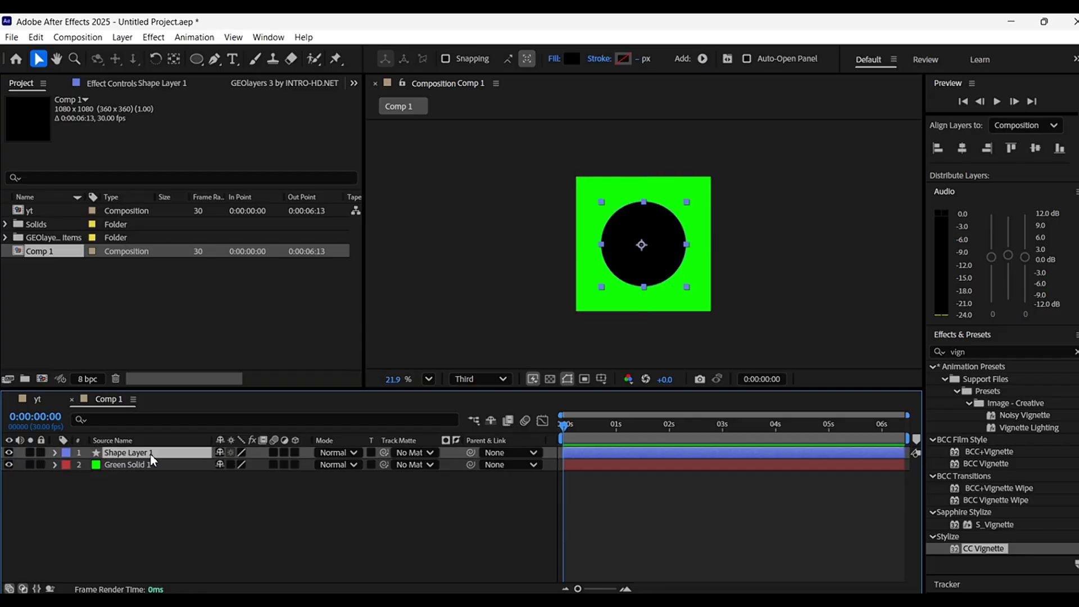
{"action": "left_click", "coordinate": [1074, 351]}
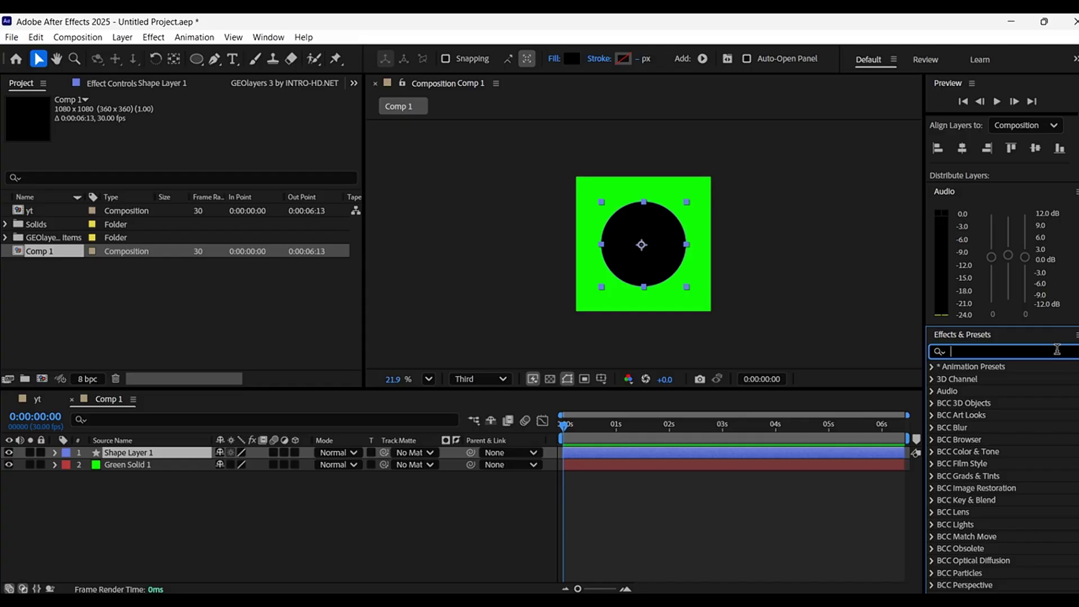
{"action": "type", "text": "turbu"}
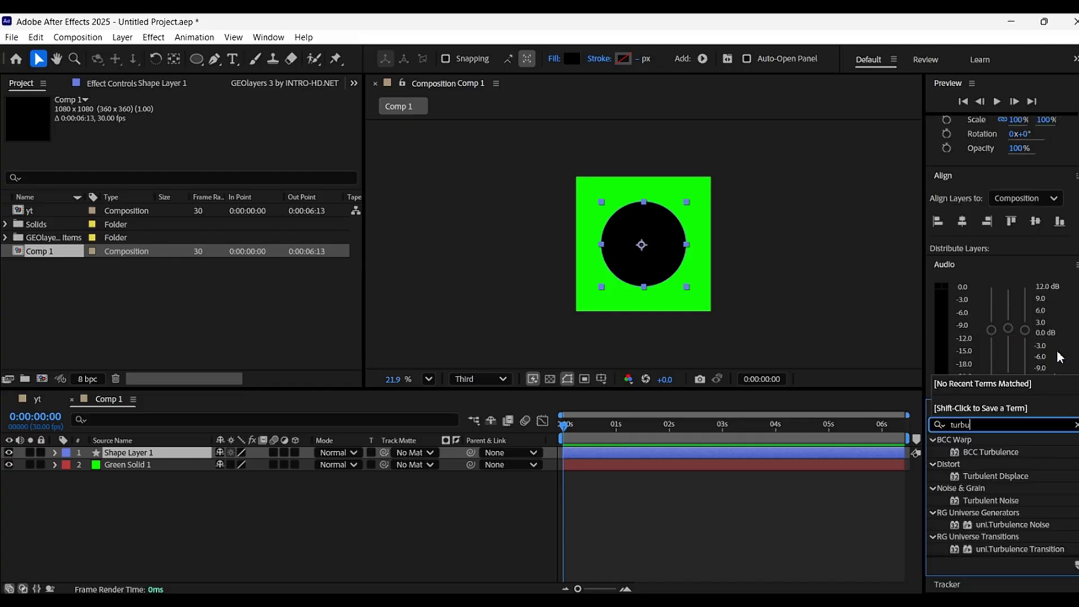
{"action": "left_click", "coordinate": [1003, 476]}
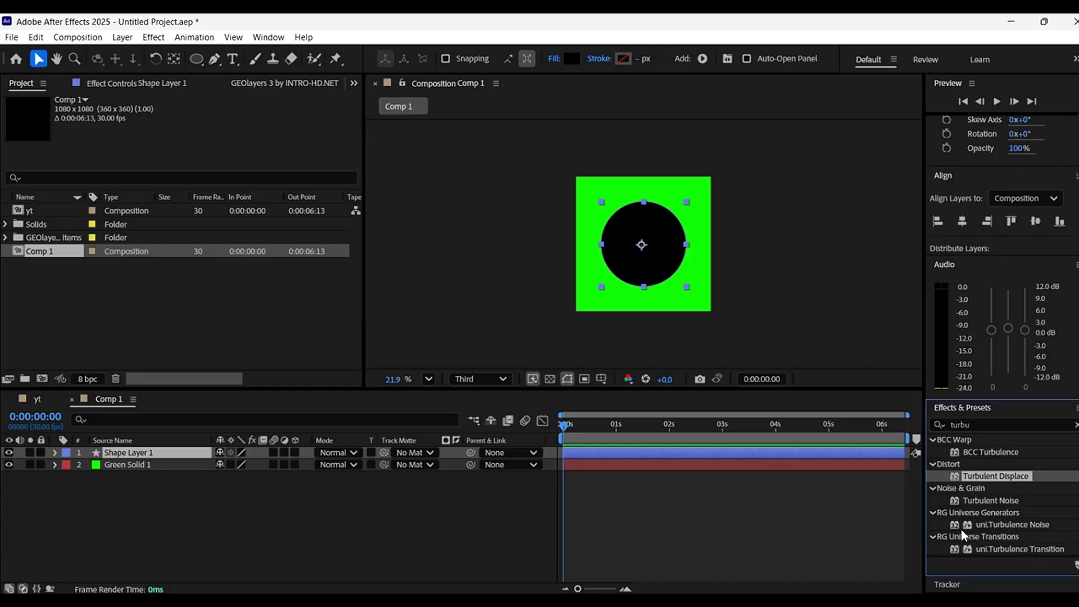
{"action": "left_click_drag", "start_coordinate": [986, 480], "coordinate": [687, 454]}
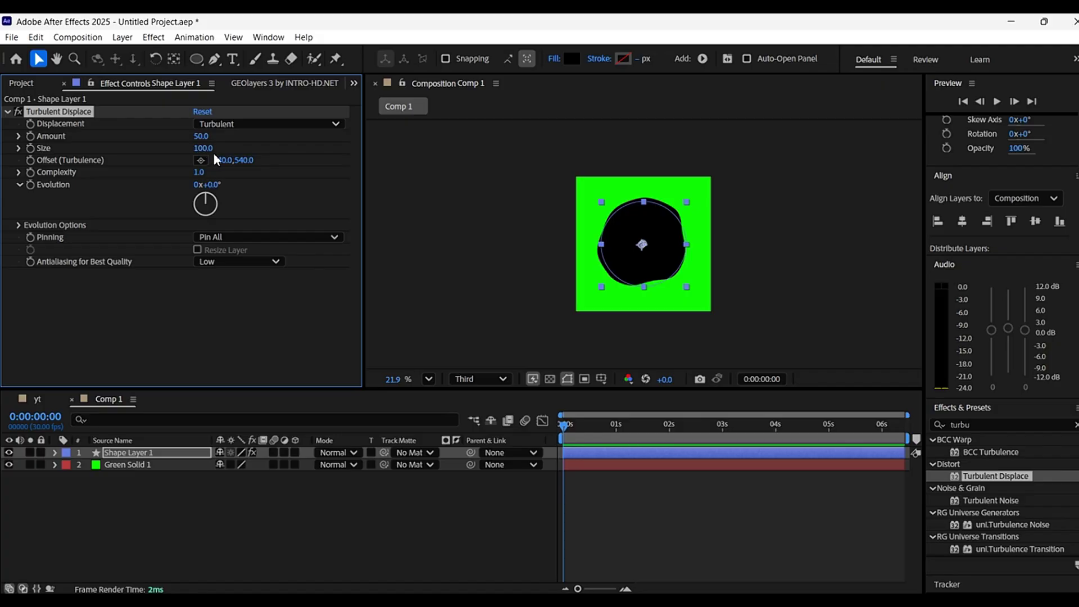
Set the circle's Turbulent Displace complexity to 10.
{"action": "left_click_drag", "start_coordinate": [199, 172], "coordinate": [250, 177]}
{"action": "left_click", "coordinate": [203, 173]}
{"action": "type", "text": "10"}
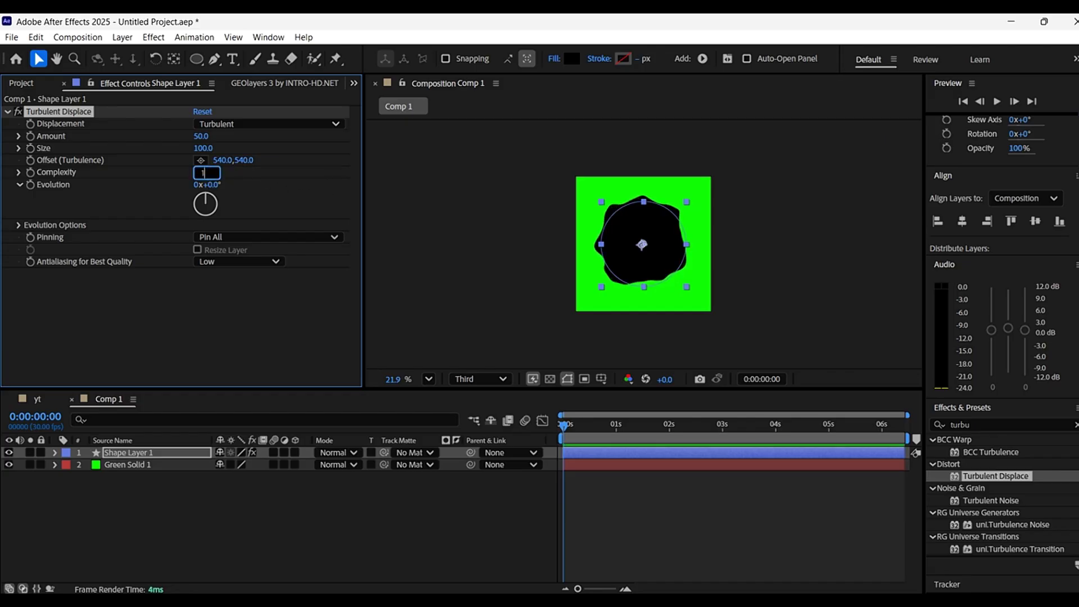
{"action": "key", "text": "Return"}
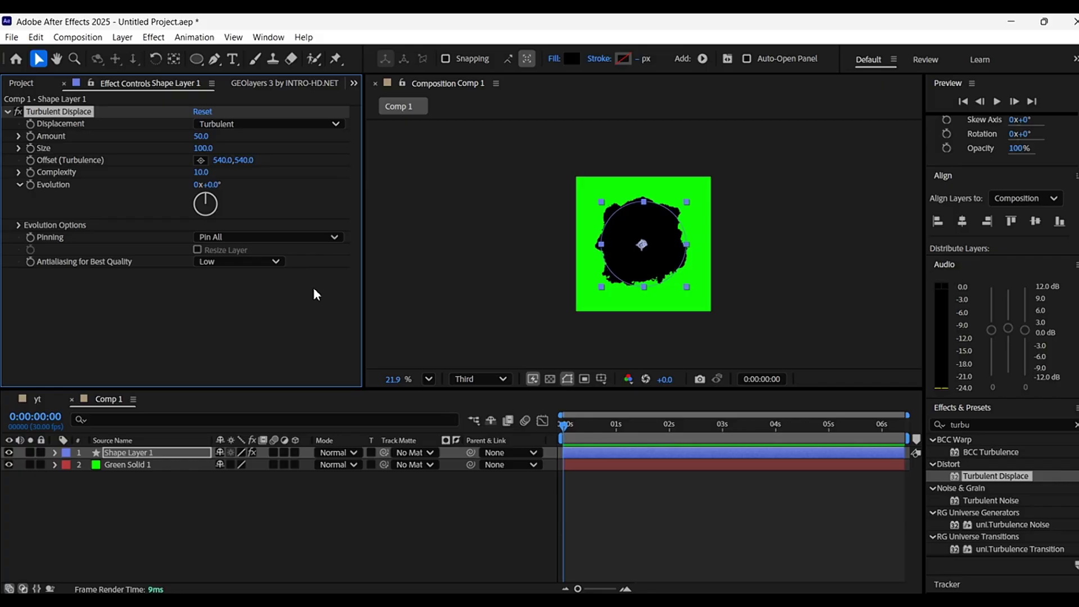
Scale the circle layer to 244%, keyframe the scale, and move that keyframe to just past 2 seconds.
{"action": "key", "text": "s"}
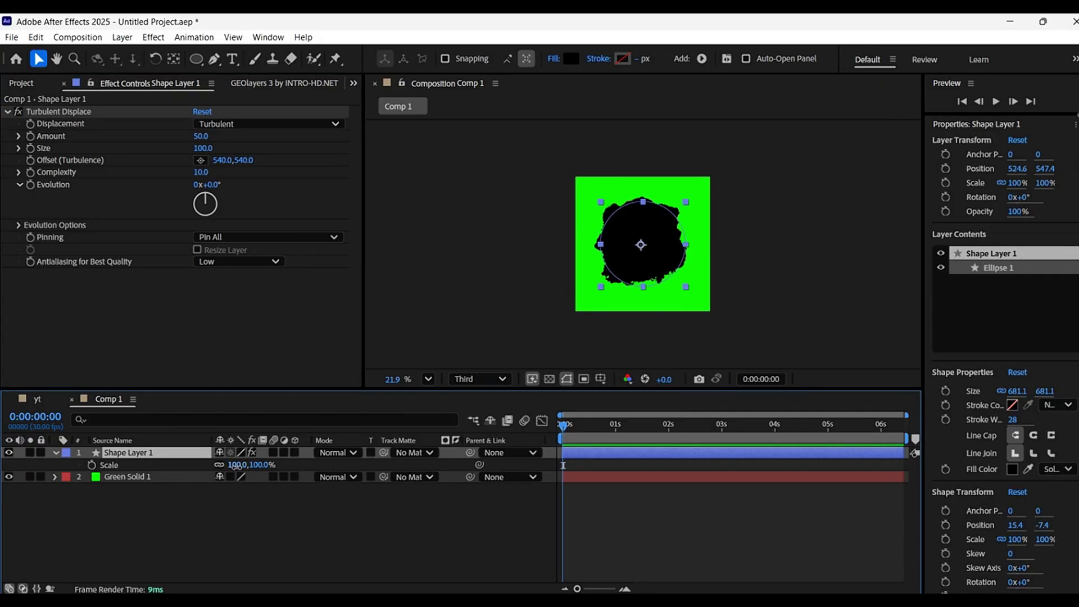
{"action": "left_click_drag", "start_coordinate": [236, 465], "coordinate": [269, 464]}
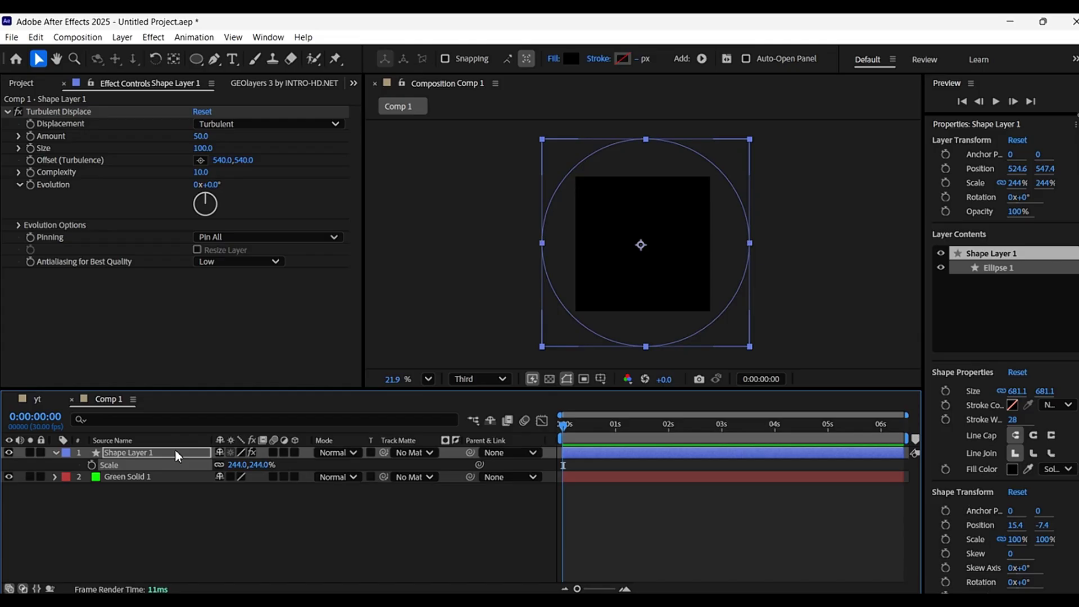
{"action": "left_click", "coordinate": [92, 464]}
{"action": "left_click", "coordinate": [617, 468]}
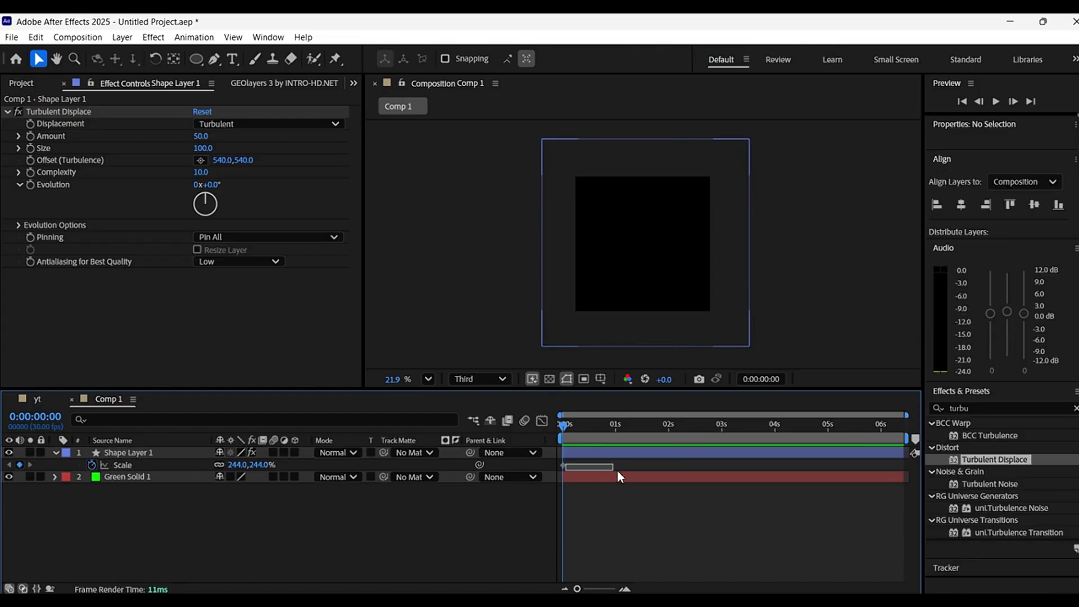
{"action": "left_click_drag", "start_coordinate": [563, 465], "coordinate": [679, 465]}
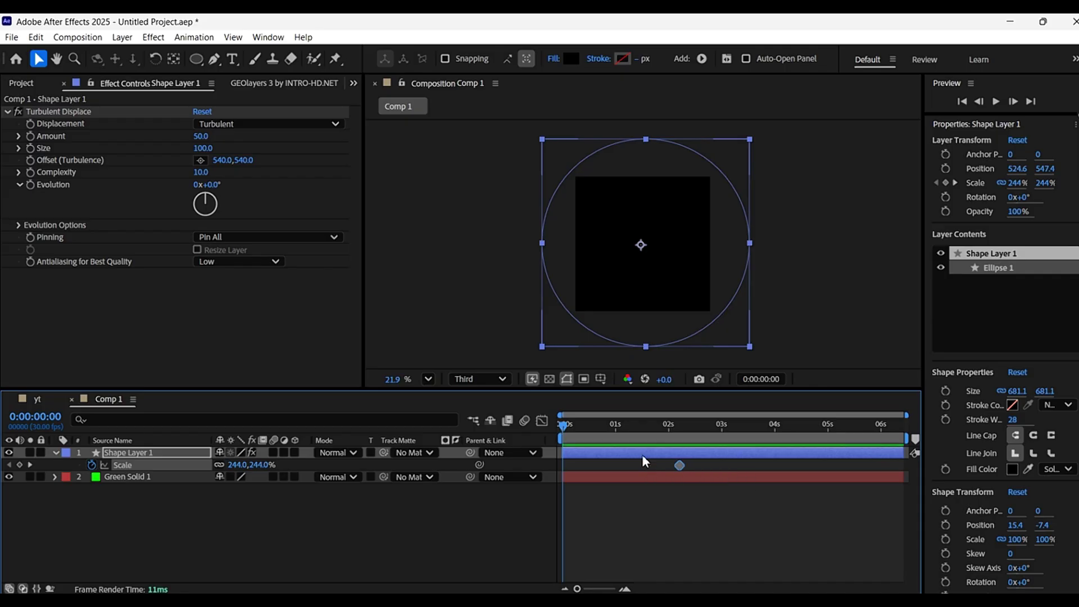
Add a scale keyframe of 0% at the start of the circle layer and preview the growth animation.
{"action": "left_click", "coordinate": [20, 464]}
{"action": "left_click_drag", "start_coordinate": [237, 471], "coordinate": [99, 471]}
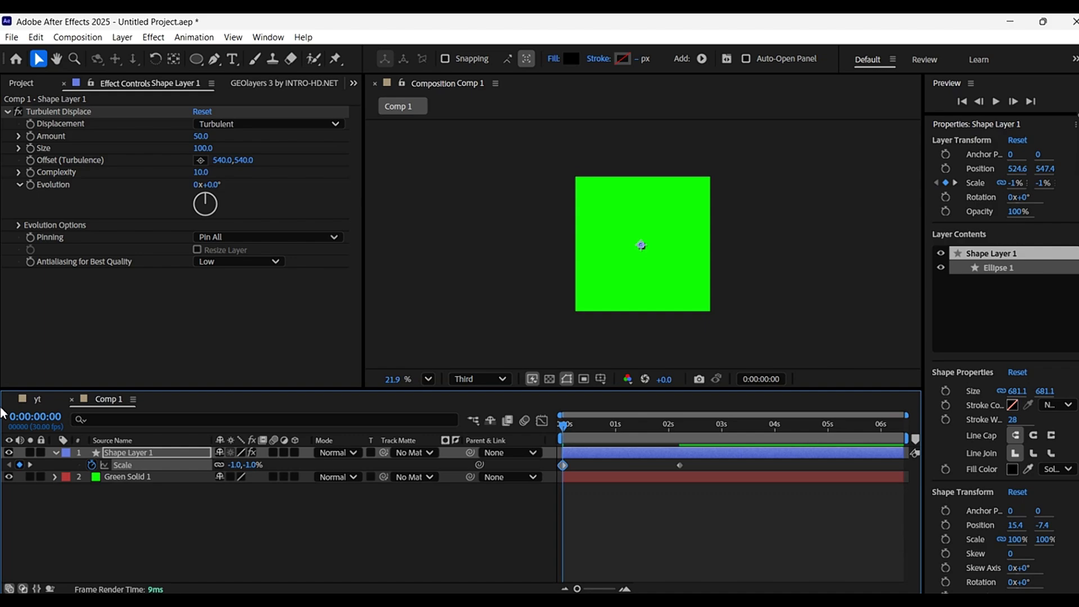
{"action": "left_click", "coordinate": [239, 464]}
{"action": "type", "text": "0"}
{"action": "key", "text": "Return"}
{"action": "key", "text": "space"}
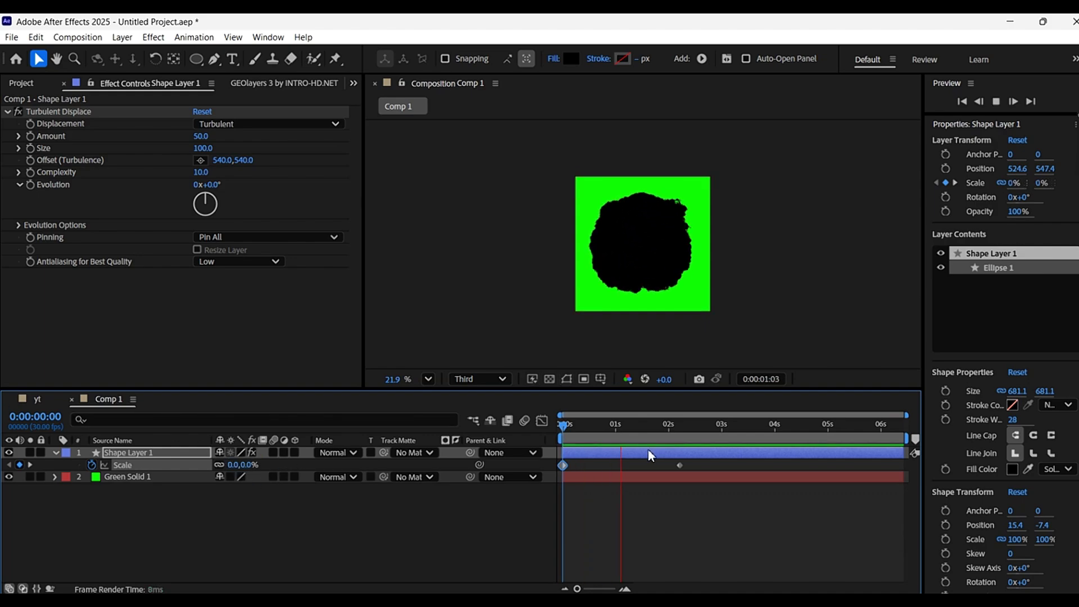
Move the circle's ending scale keyframe to about 1.6 seconds and apply Easy Ease to both scale keyframes.
{"action": "left_click_drag", "start_coordinate": [679, 464], "coordinate": [552, 474]}
{"action": "left_click", "coordinate": [645, 495]}
{"action": "left_click", "coordinate": [650, 464]}
{"action": "key", "text": "F9"}
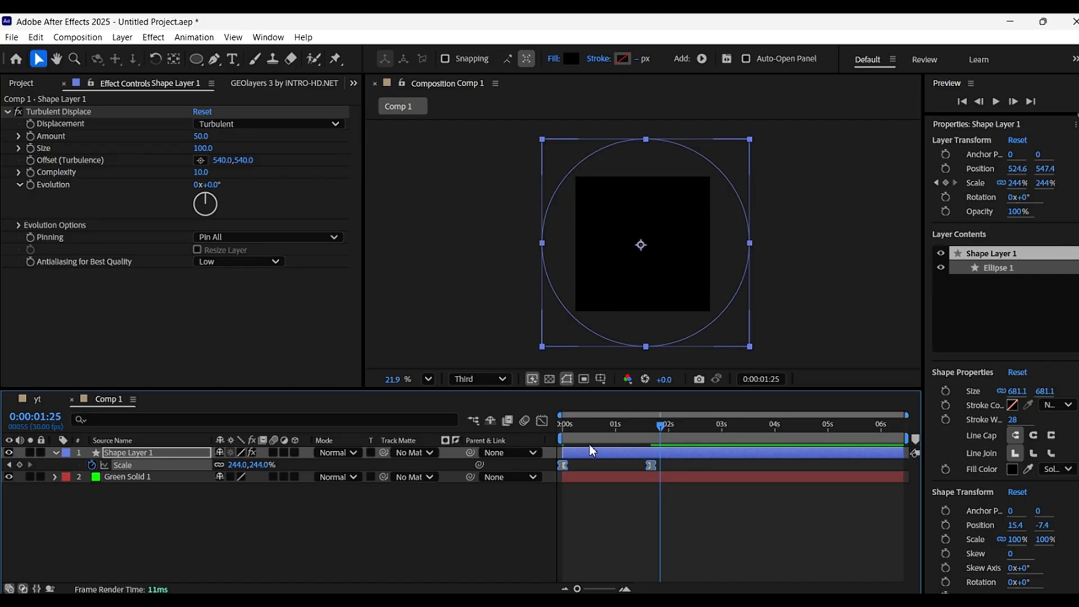
Reshape the scale speed curve in the Graph Editor so it starts slowly and peaks late, and check the motion.
{"action": "left_click", "coordinate": [540, 421]}
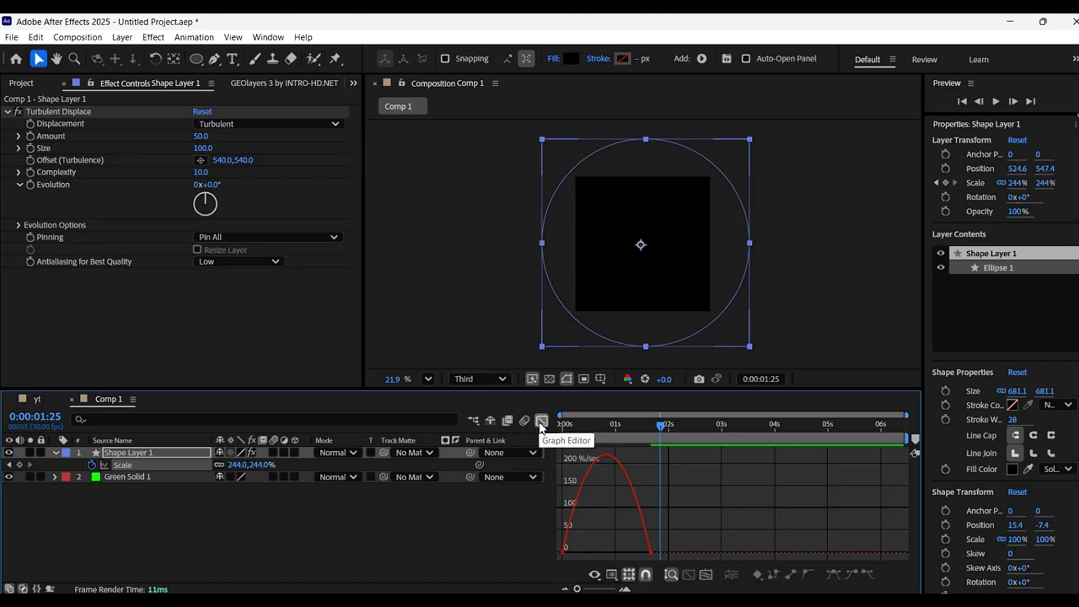
{"action": "left_click_drag", "start_coordinate": [727, 479], "coordinate": [559, 557]}
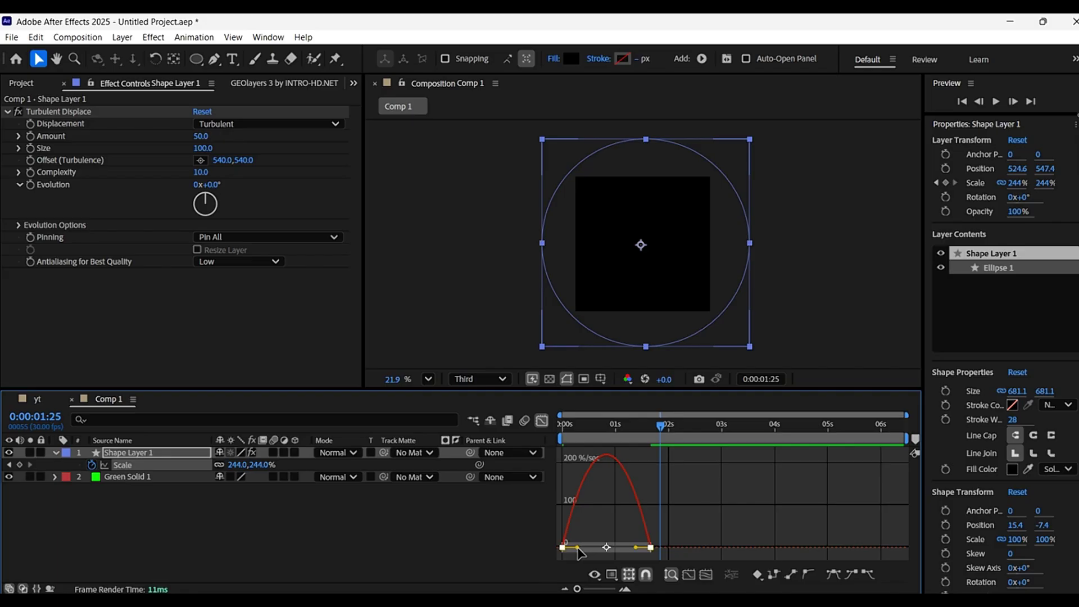
{"action": "left_click_drag", "start_coordinate": [582, 548], "coordinate": [610, 551]}
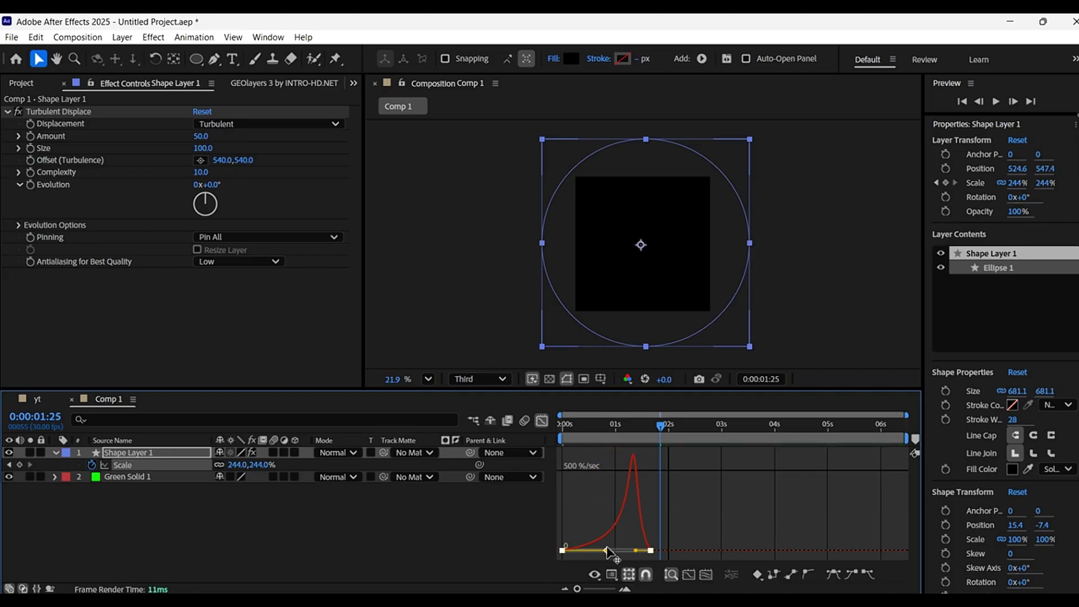
{"action": "left_click", "coordinate": [542, 420]}
{"action": "left_click", "coordinate": [611, 517]}
{"action": "left_click", "coordinate": [630, 436]}
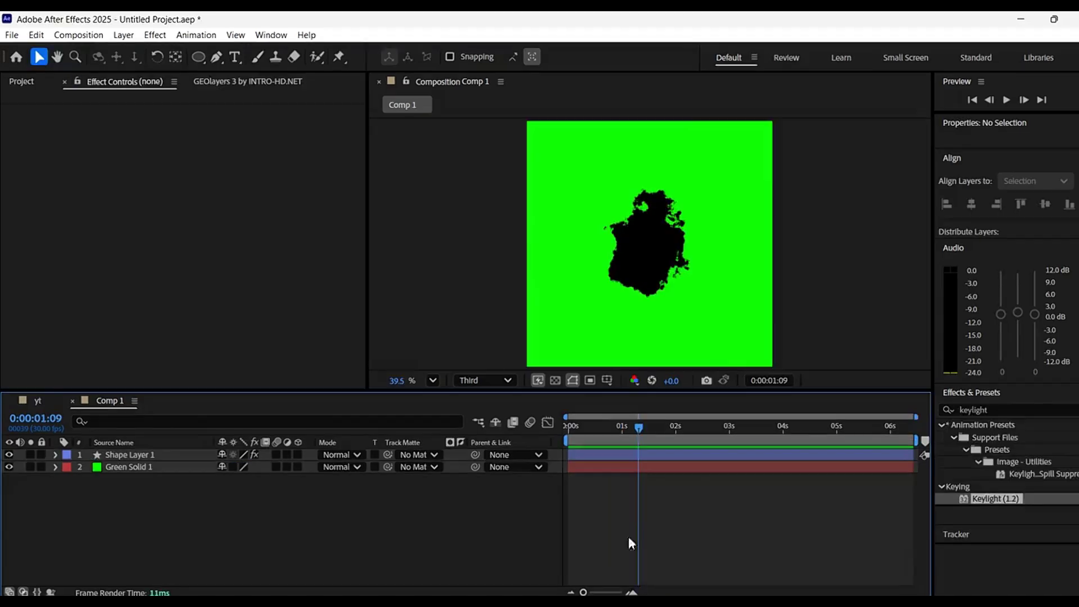
Add Comp 1 to the yt composition as the topmost layer, above India.
{"action": "left_click", "coordinate": [55, 401]}
{"action": "left_click", "coordinate": [22, 82]}
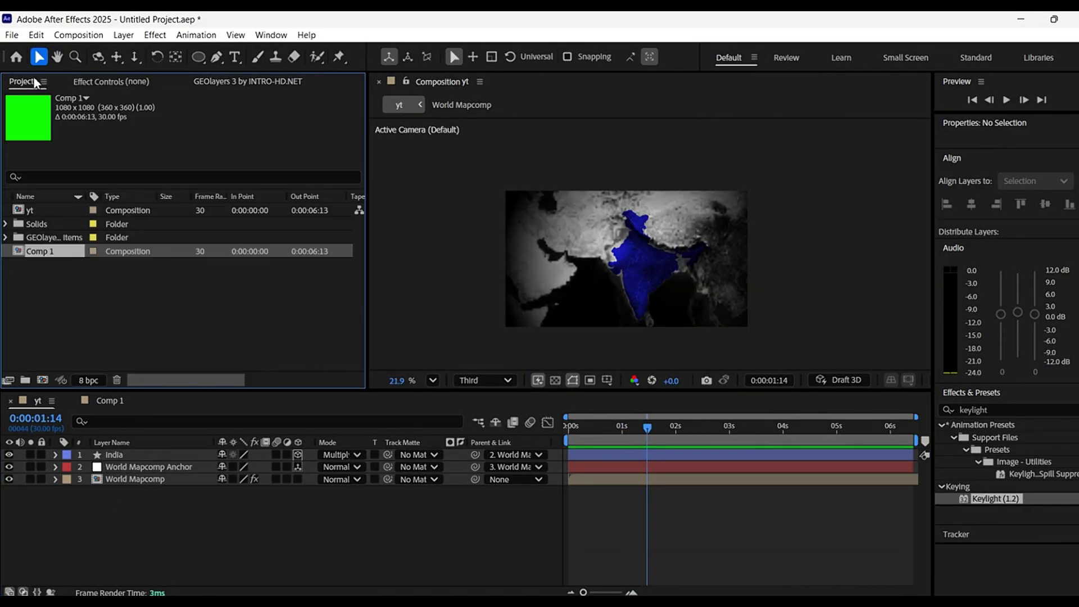
{"action": "left_click_drag", "start_coordinate": [57, 250], "coordinate": [112, 453]}
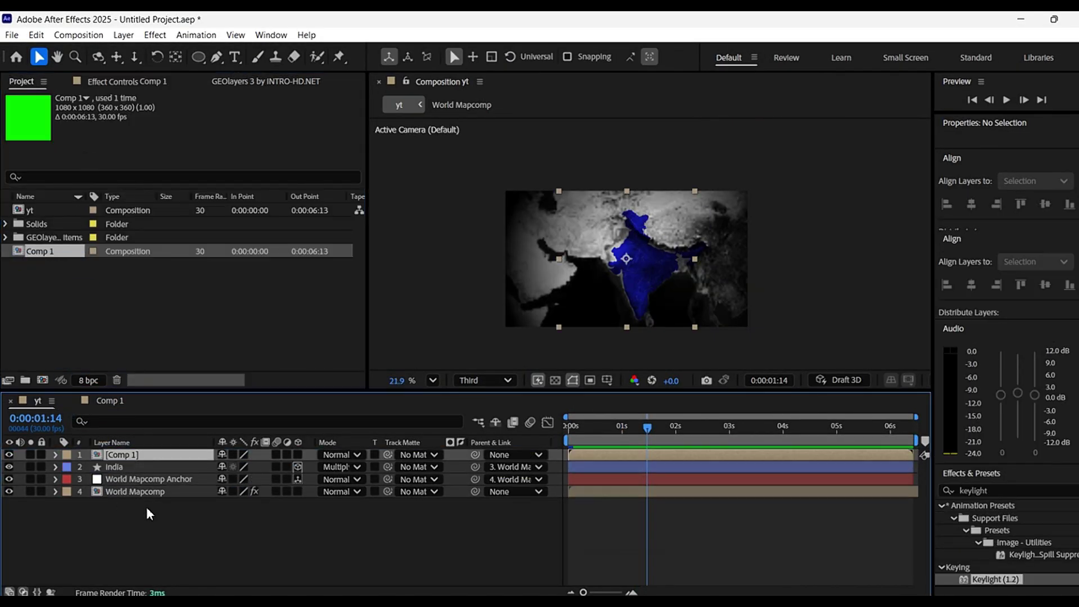
{"action": "left_click", "coordinate": [295, 457]}
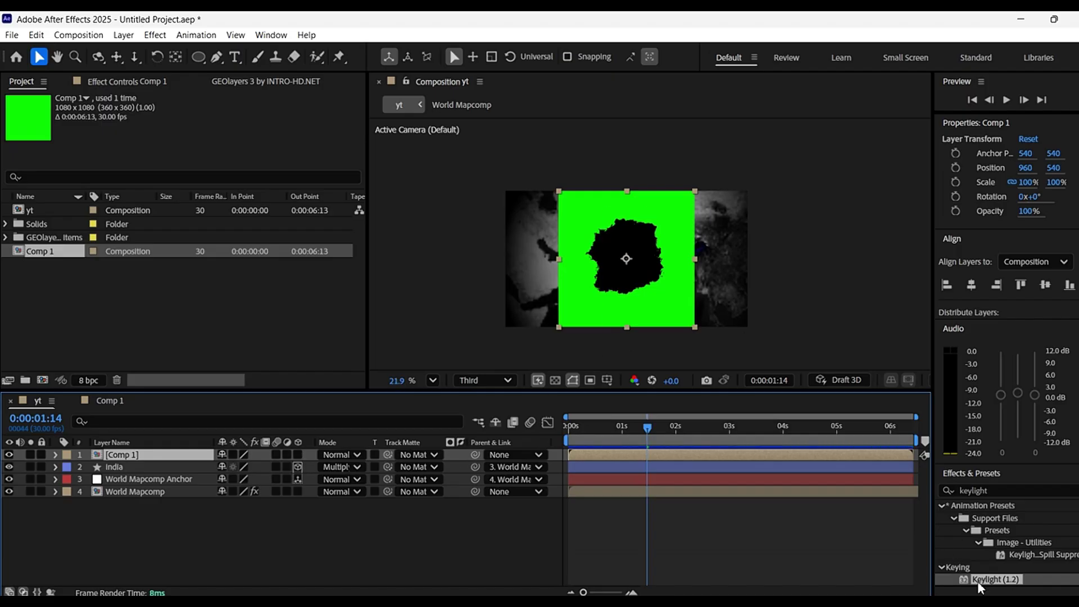
Apply Keylight (1.2) to the Comp 1 layer, sample the green background as Screen Colour, and check the keyed result.
{"action": "left_click_drag", "start_coordinate": [980, 579], "coordinate": [157, 454]}
{"action": "left_click", "coordinate": [221, 201]}
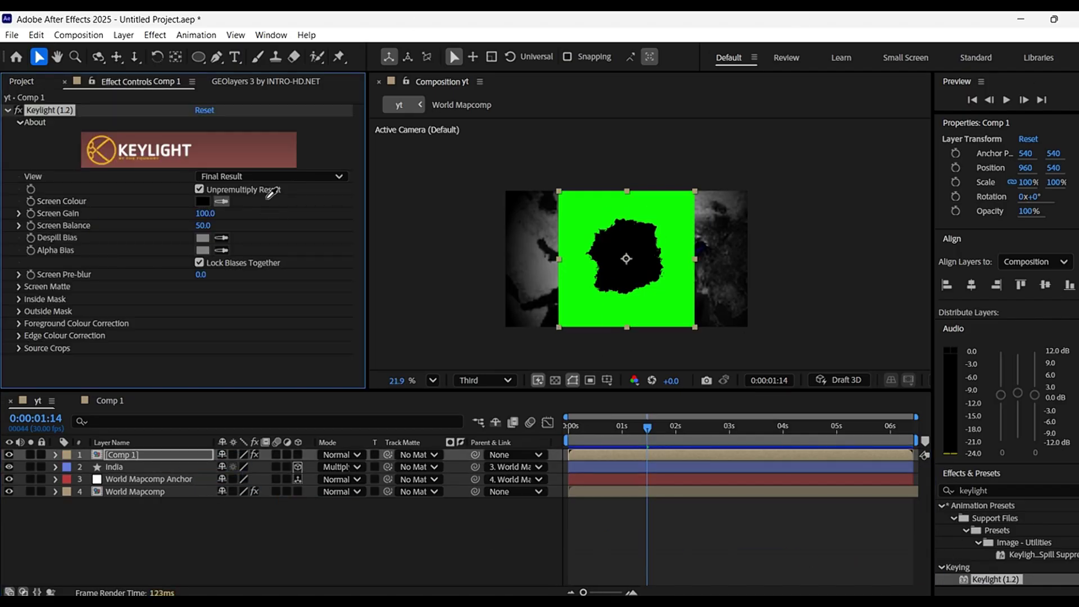
{"action": "left_click", "coordinate": [644, 221]}
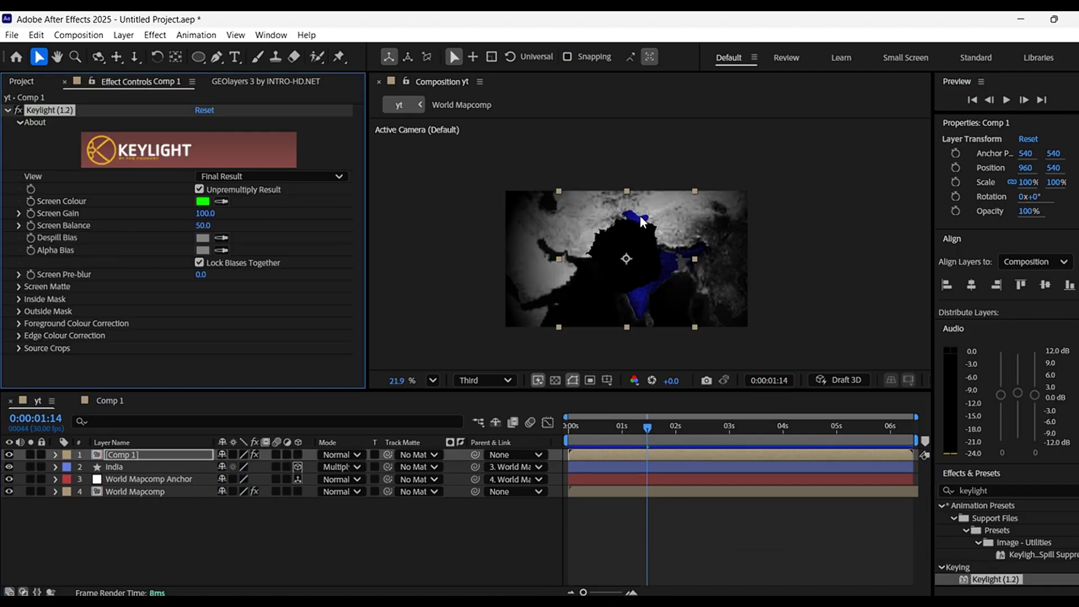
{"action": "left_click", "coordinate": [204, 459]}
{"action": "left_click_drag", "start_coordinate": [613, 432], "coordinate": [595, 459]}
{"action": "key", "text": "Home"}
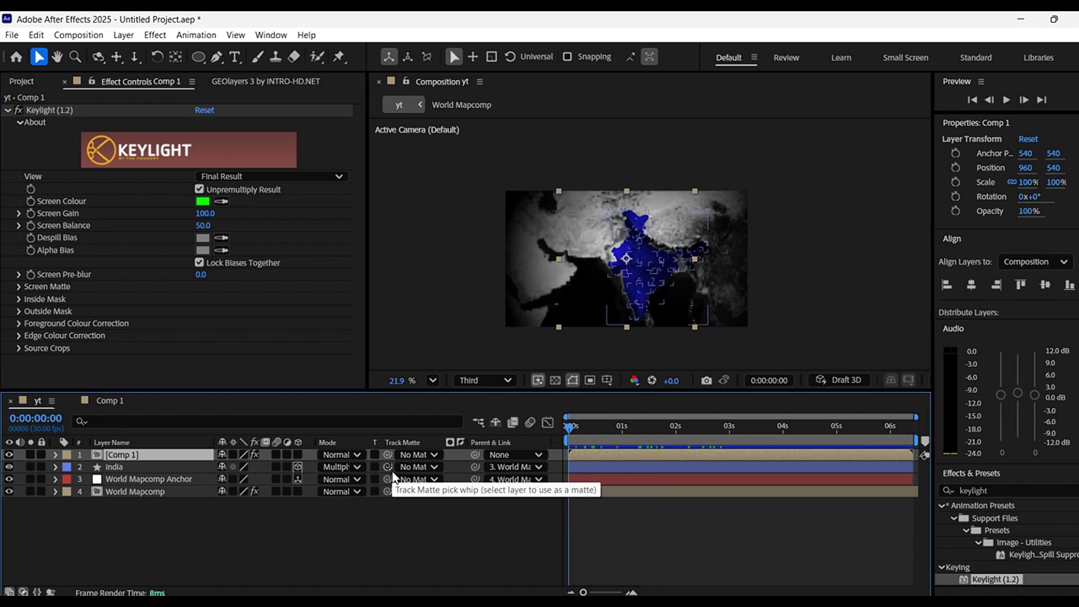
Use the Comp 1 layer as the track matte for the India layer and preview the reveal.
{"action": "left_click", "coordinate": [372, 470]}
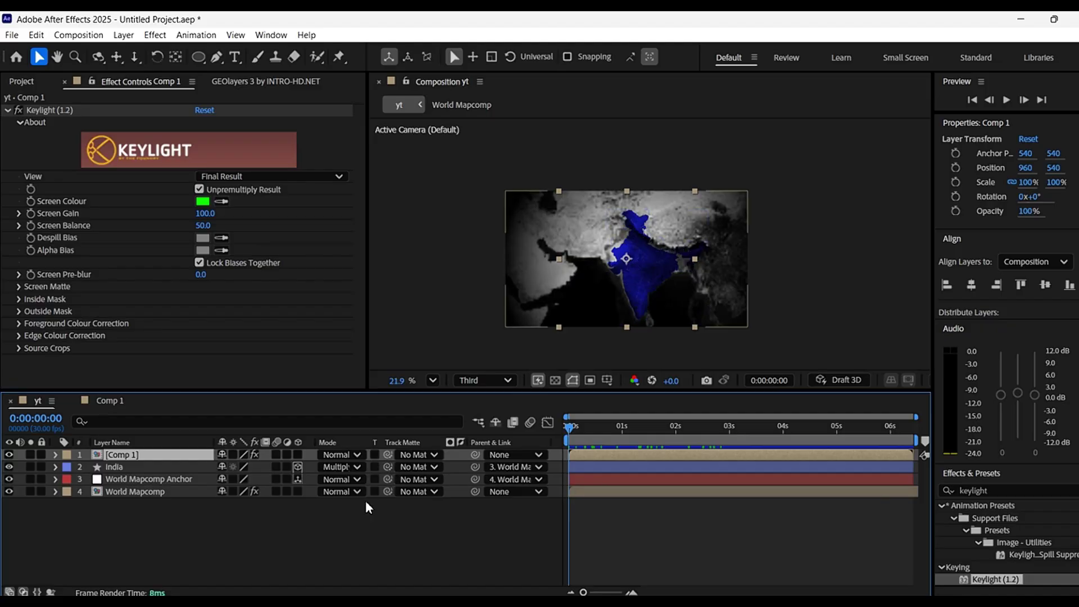
{"action": "left_click_drag", "start_coordinate": [387, 467], "coordinate": [112, 454]}
{"action": "key", "text": "space"}
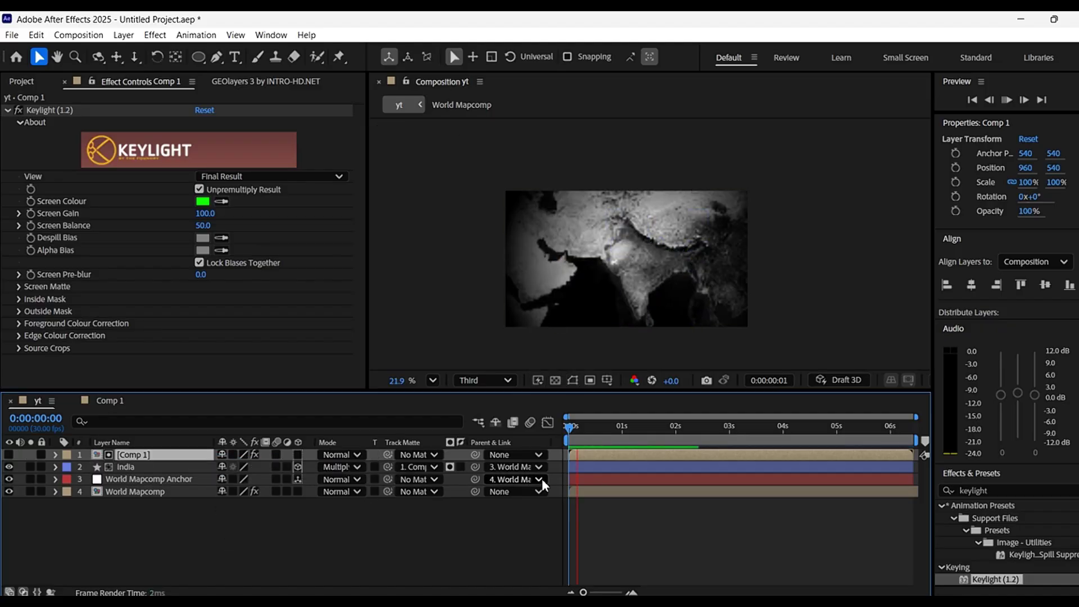
{"action": "left_click_drag", "start_coordinate": [669, 431], "coordinate": [569, 430]}
{"action": "key", "text": "space"}
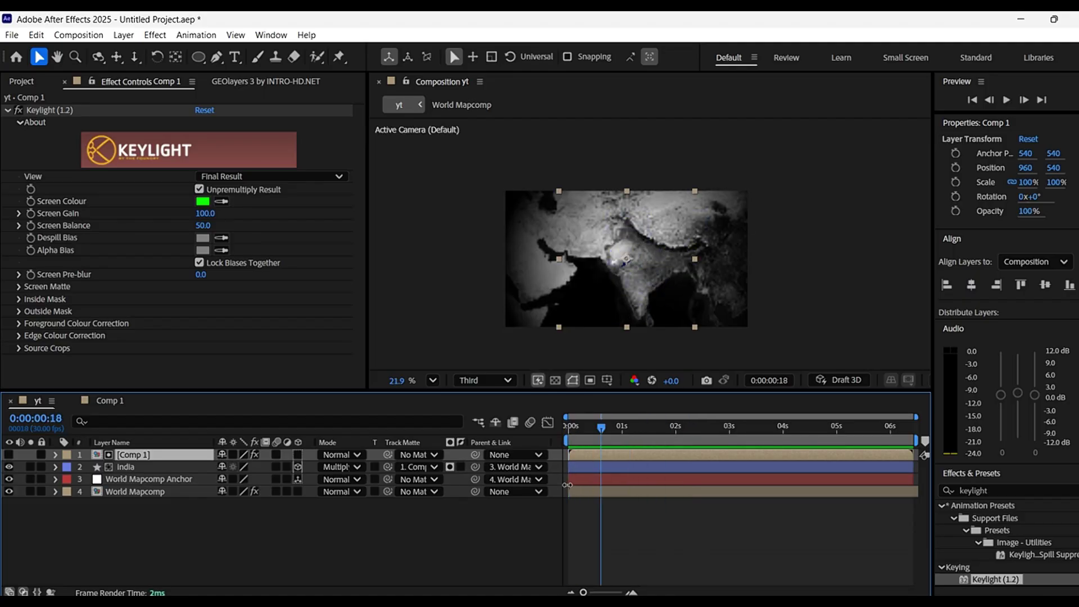
Duplicate the India layer and rename the copy as stroke.
{"action": "left_click", "coordinate": [141, 467]}
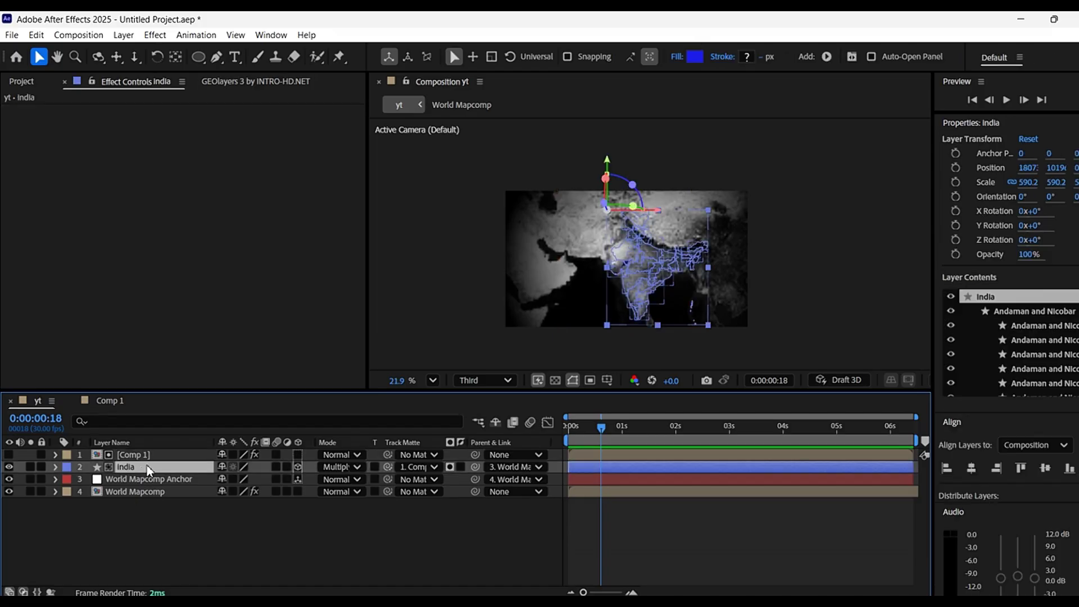
{"action": "key", "text": "ctrl+d"}
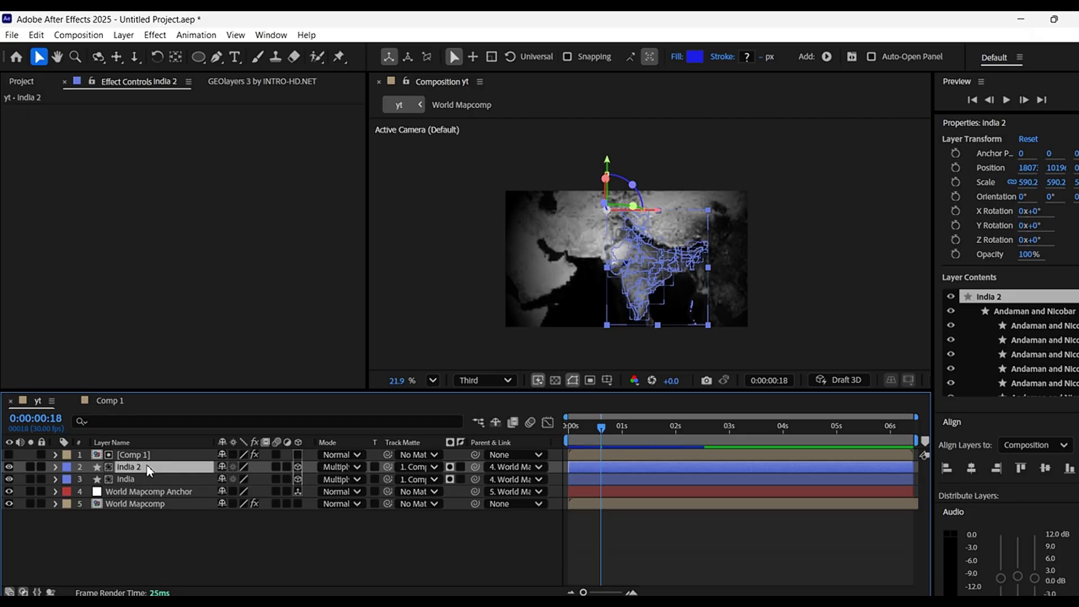
{"action": "type", "text": "stroke"}
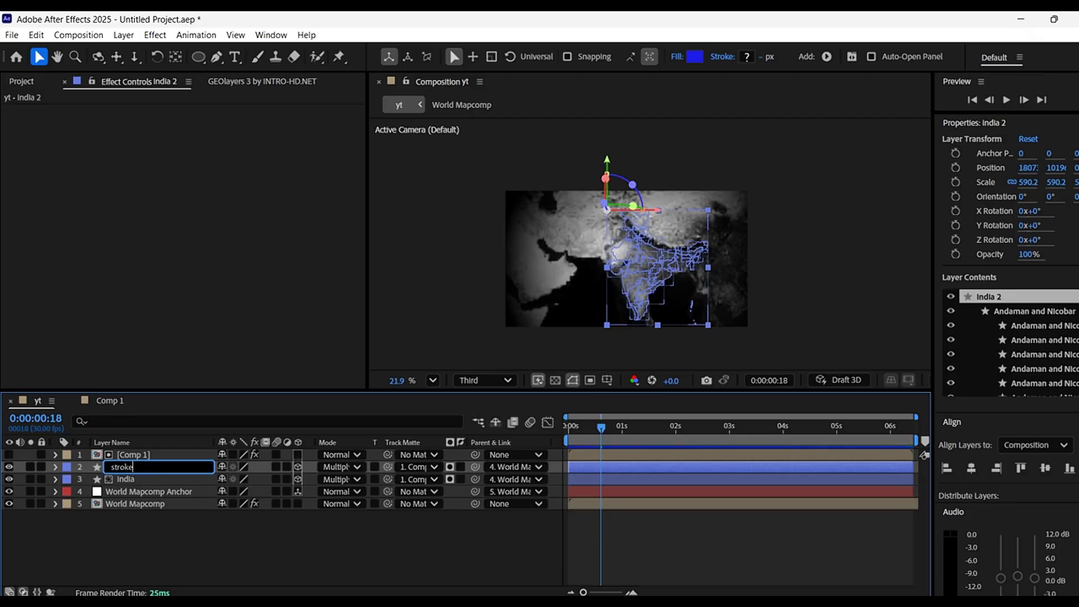
{"action": "key", "text": "Return"}
Place the stroke layer above Comp 1 and set its track matte to No Matte.
{"action": "left_click_drag", "start_coordinate": [149, 471], "coordinate": [148, 453]}
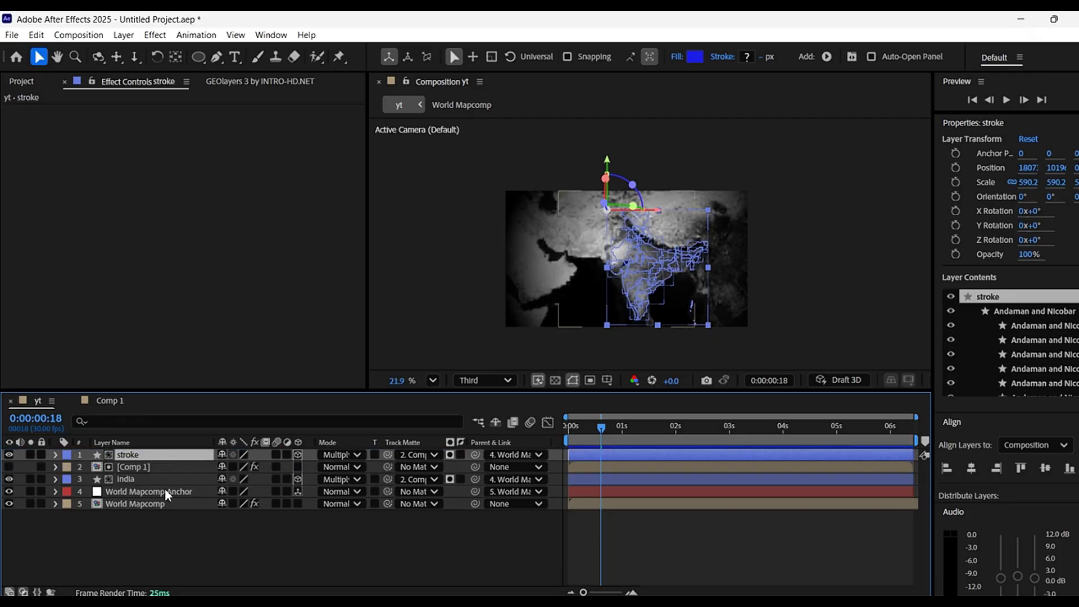
{"action": "left_click", "coordinate": [419, 454]}
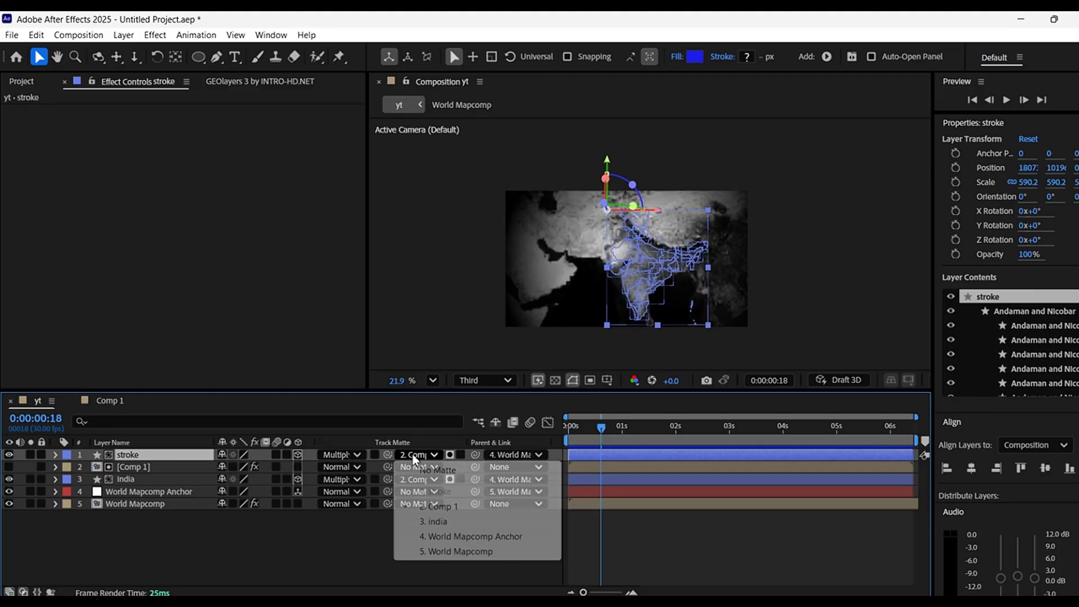
{"action": "left_click", "coordinate": [413, 468]}
{"action": "left_click", "coordinate": [399, 547]}
Parent the Comp 1 layer to World Mapcomp Anchor.
{"action": "left_click_drag", "start_coordinate": [602, 428], "coordinate": [604, 434]}
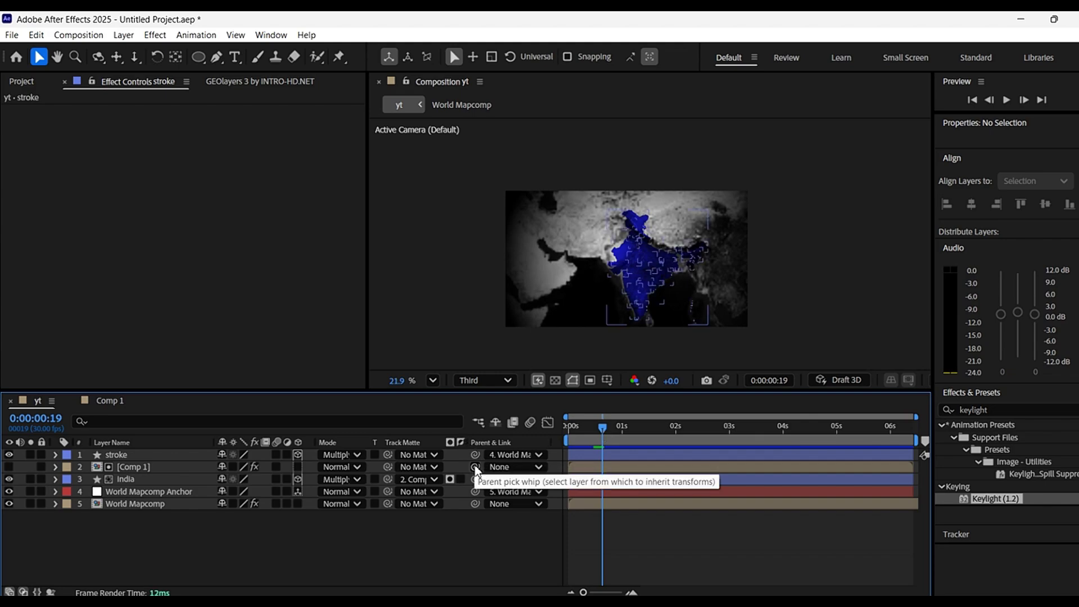
{"action": "left_click_drag", "start_coordinate": [474, 467], "coordinate": [180, 495]}
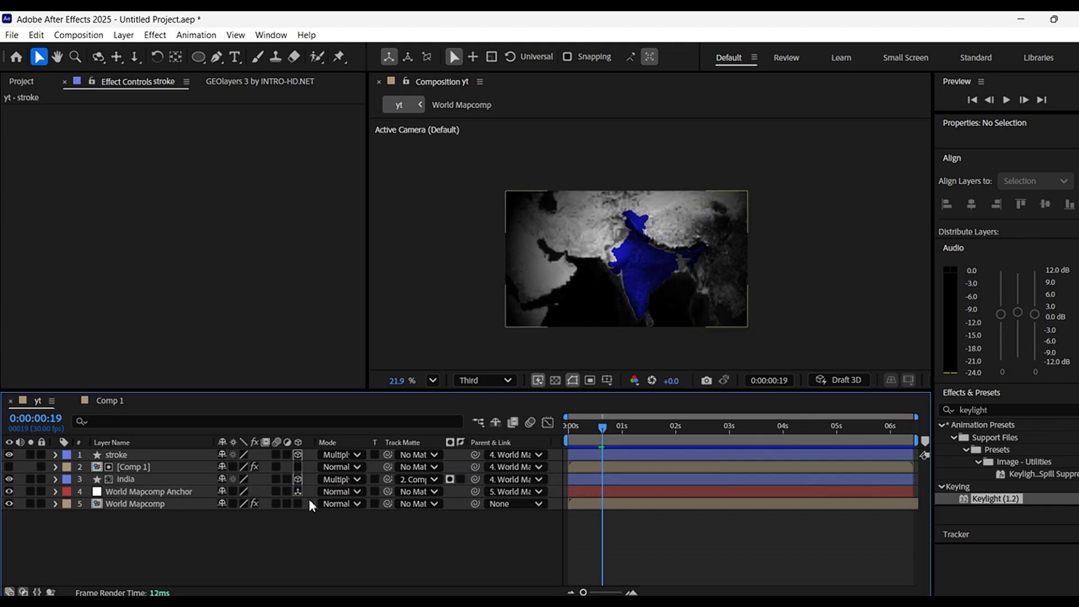
Add a Stroke to the contents of the stroke shape layer.
{"action": "left_click", "coordinate": [147, 457]}
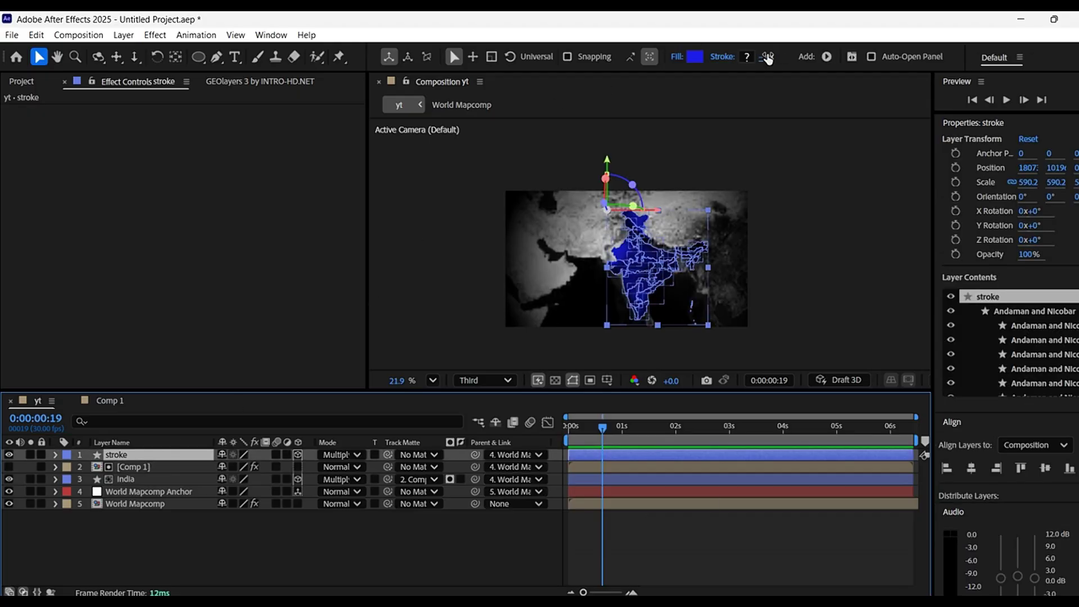
{"action": "left_click", "coordinate": [826, 61]}
{"action": "left_click", "coordinate": [885, 160]}
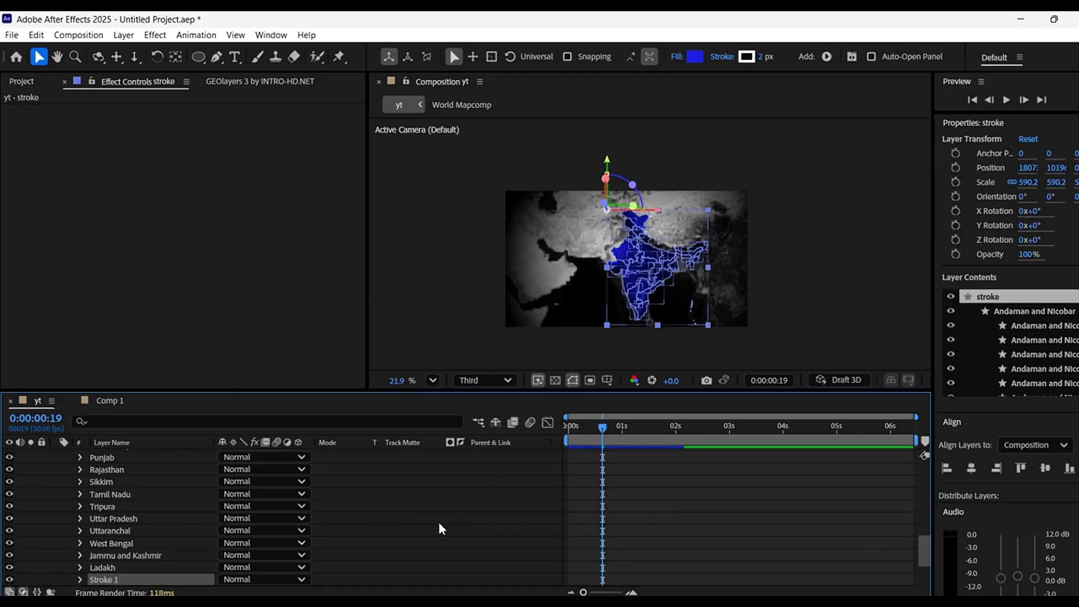
Set the fill of the stroke layer to None.
{"action": "left_click", "coordinate": [678, 56]}
{"action": "left_click", "coordinate": [477, 275]}
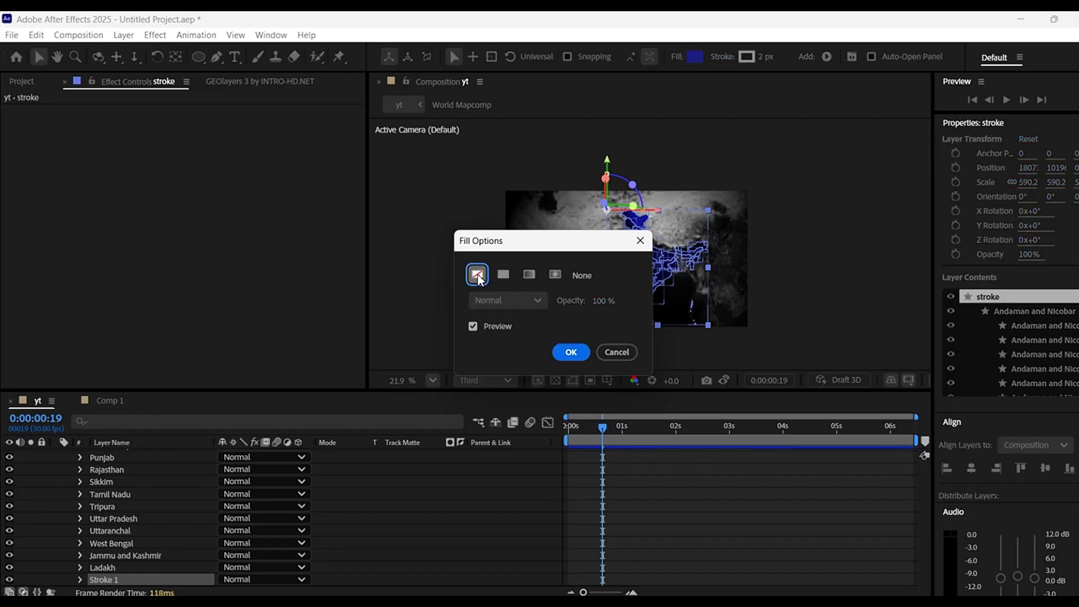
{"action": "left_click", "coordinate": [570, 352]}
{"action": "scroll", "coordinate": [573, 528], "scroll_direction": "down", "scroll_amount": 2}
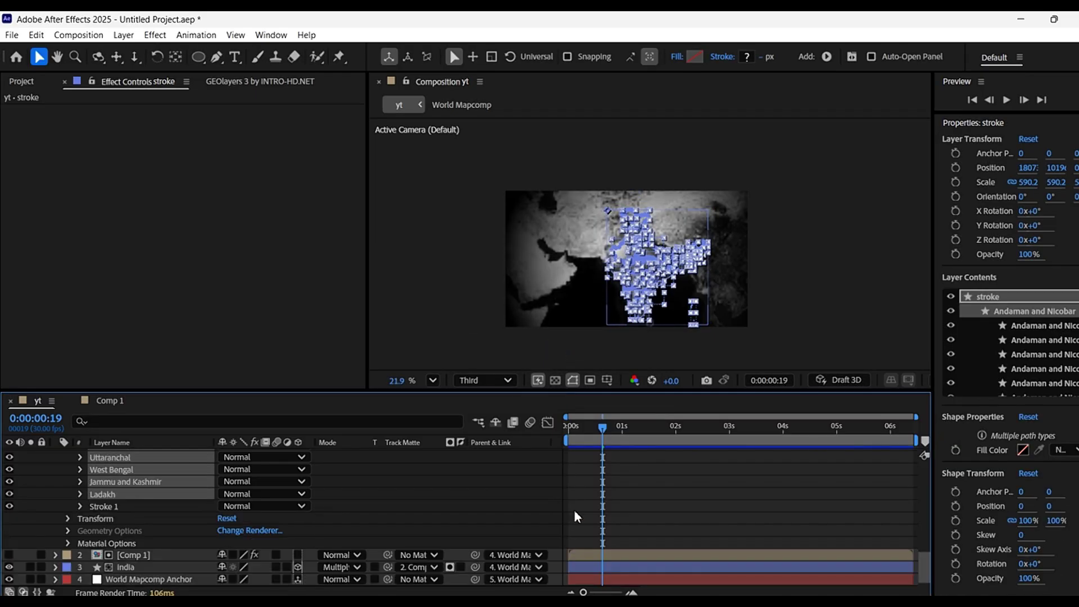
Keep the stroke layer's outline colour white and set the stroke width to 24 px.
{"action": "left_click", "coordinate": [747, 56]}
{"action": "left_click", "coordinate": [695, 224]}
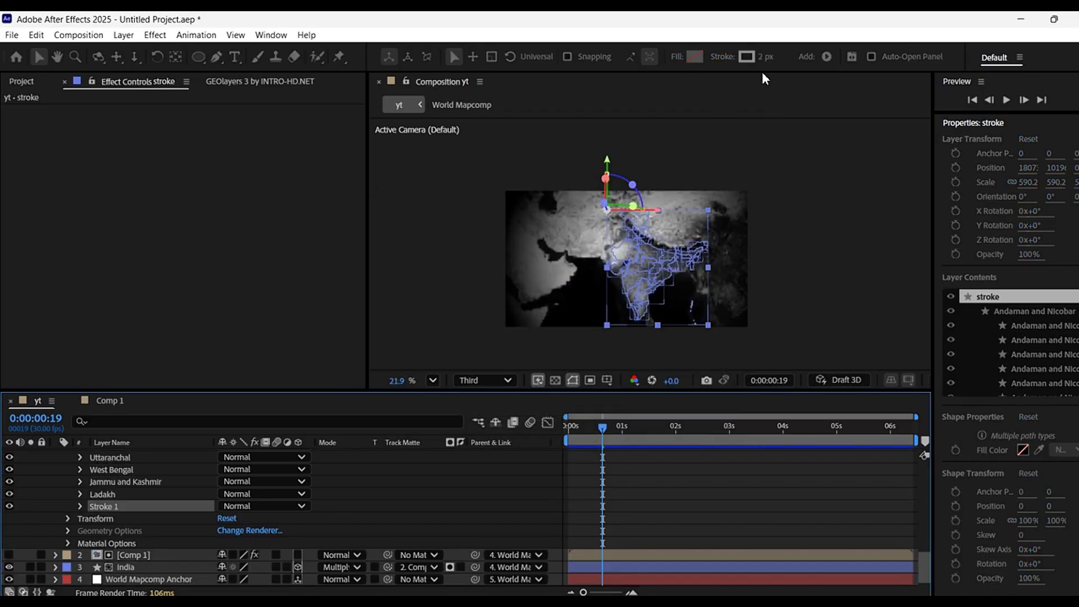
{"action": "left_click", "coordinate": [763, 56]}
{"action": "key", "text": "Return"}
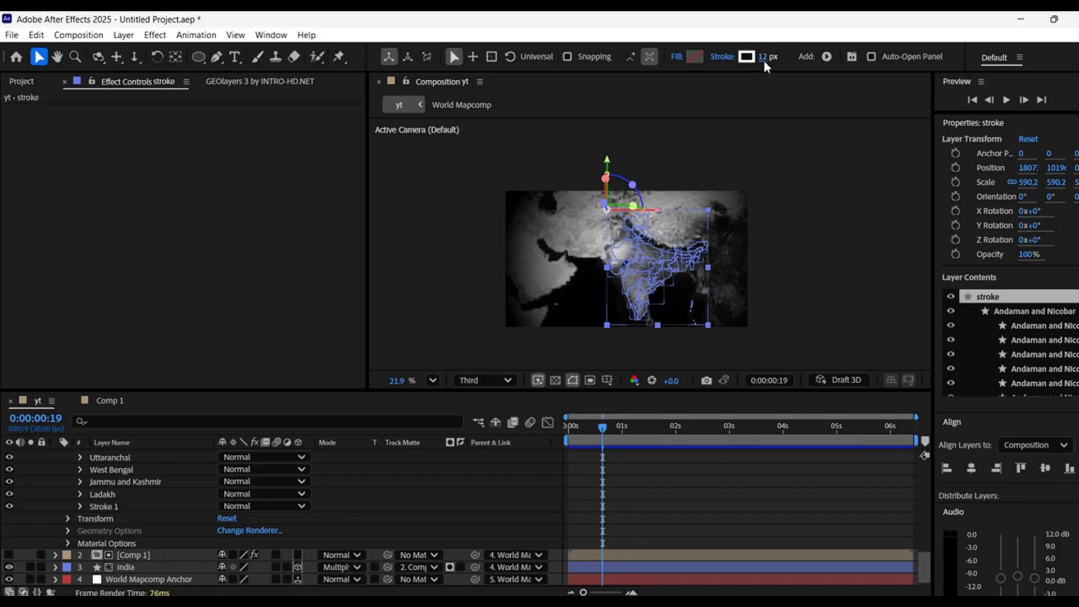
{"action": "left_click_drag", "start_coordinate": [768, 60], "coordinate": [800, 73]}
{"action": "scroll", "coordinate": [617, 452], "scroll_direction": "up", "scroll_amount": 3}
{"action": "scroll", "coordinate": [638, 271], "scroll_direction": "up", "scroll_amount": 5}
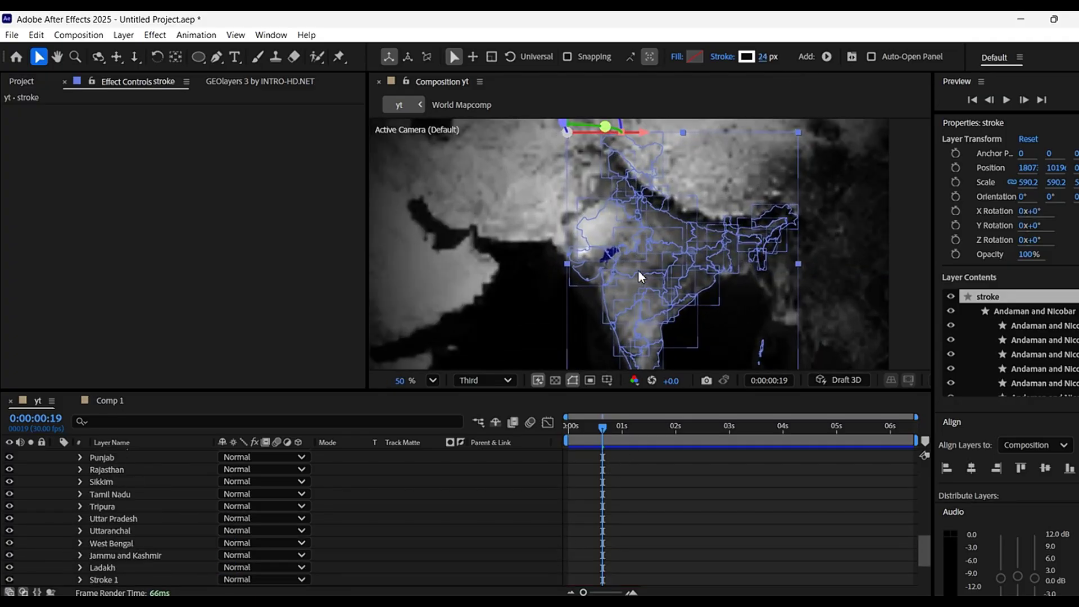
Check the map at 0:00:02:08 and look through the stroke layer's contents and Material Options.
{"action": "left_click_drag", "start_coordinate": [617, 425], "coordinate": [690, 444]}
{"action": "scroll", "coordinate": [312, 528], "scroll_direction": "up", "scroll_amount": 10}
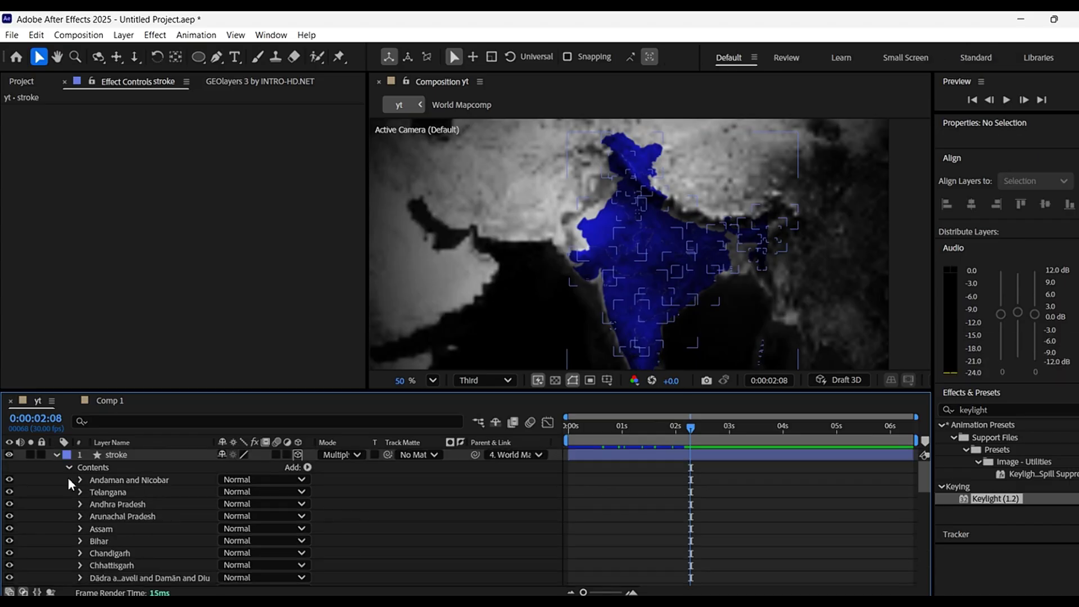
{"action": "scroll", "coordinate": [73, 484], "scroll_direction": "down", "scroll_amount": 11}
{"action": "scroll", "coordinate": [87, 494], "scroll_direction": "down", "scroll_amount": 1}
{"action": "left_click", "coordinate": [88, 507]}
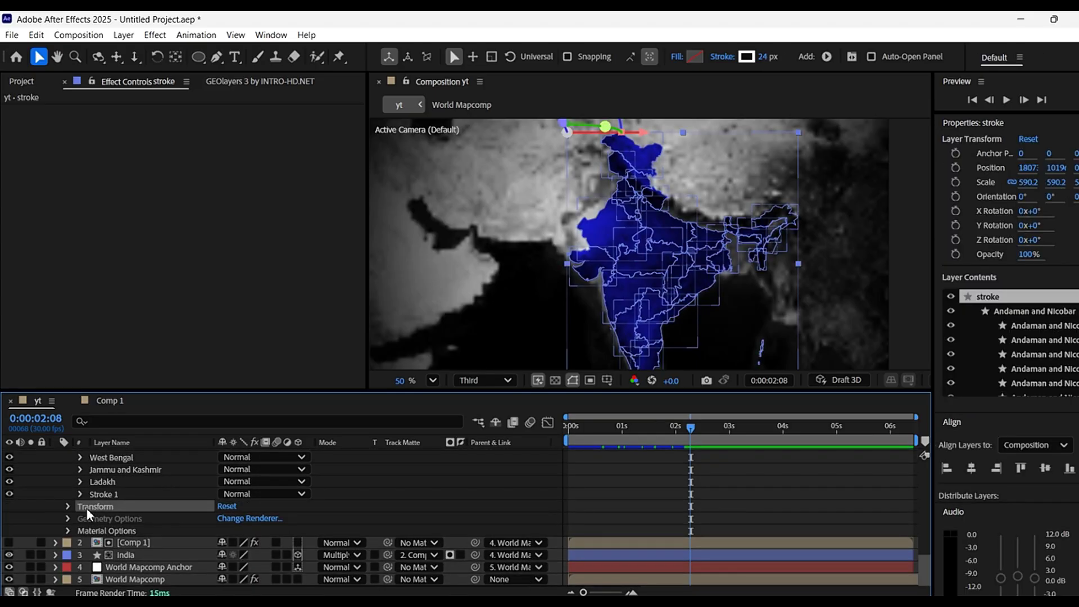
{"action": "left_click", "coordinate": [78, 531]}
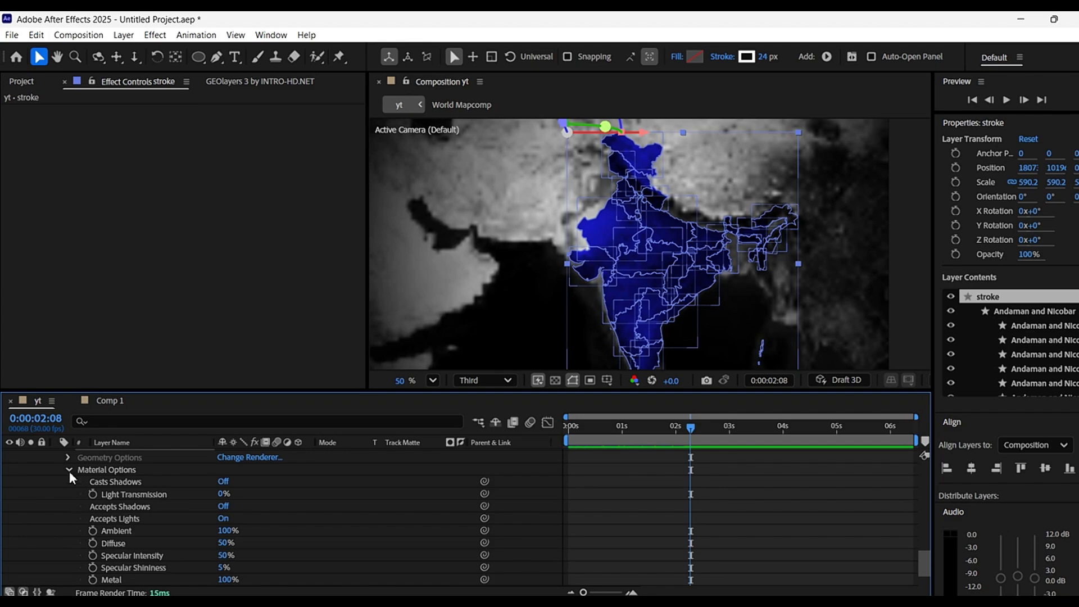
{"action": "scroll", "coordinate": [69, 472], "scroll_direction": "up", "scroll_amount": 15}
{"action": "left_click", "coordinate": [58, 456]}
{"action": "left_click", "coordinate": [150, 463]}
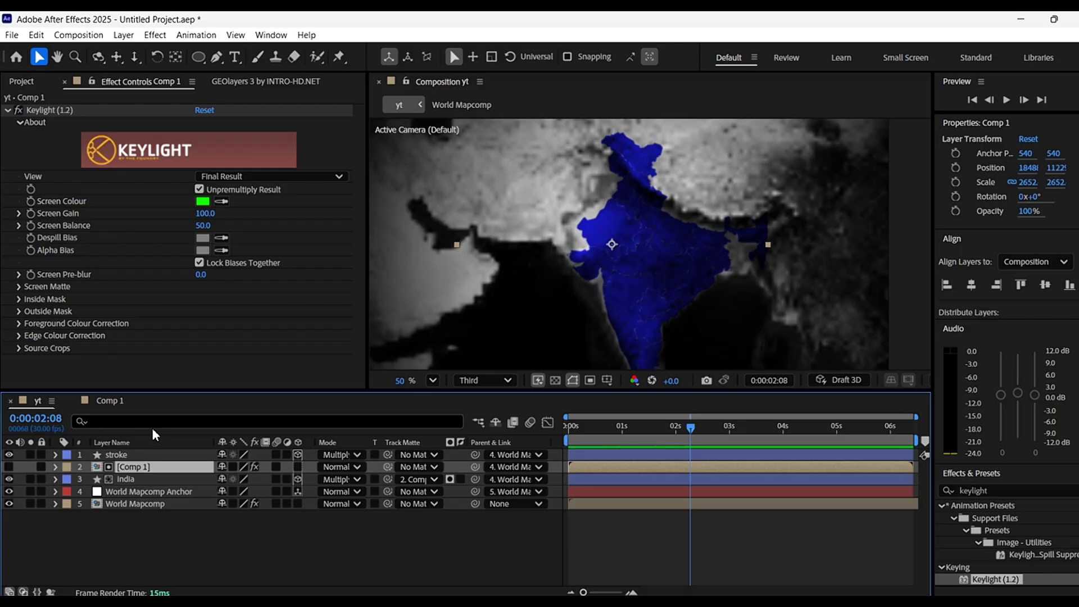
Expand Stroke 1 in the stroke layer's contents and set its Stroke Width to 15.
{"action": "left_click", "coordinate": [146, 454]}
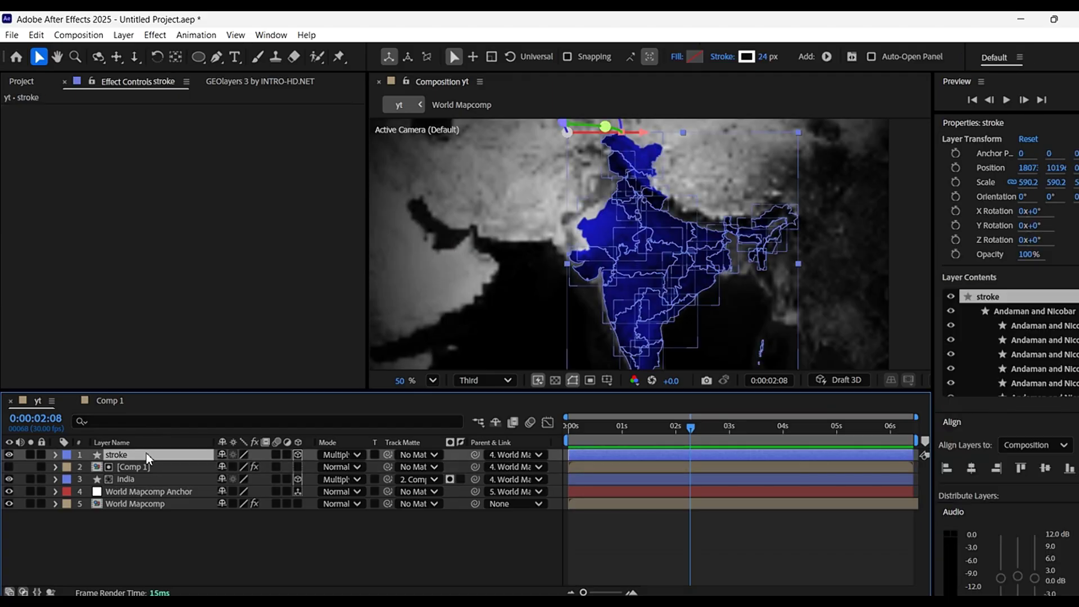
{"action": "left_click", "coordinate": [55, 455]}
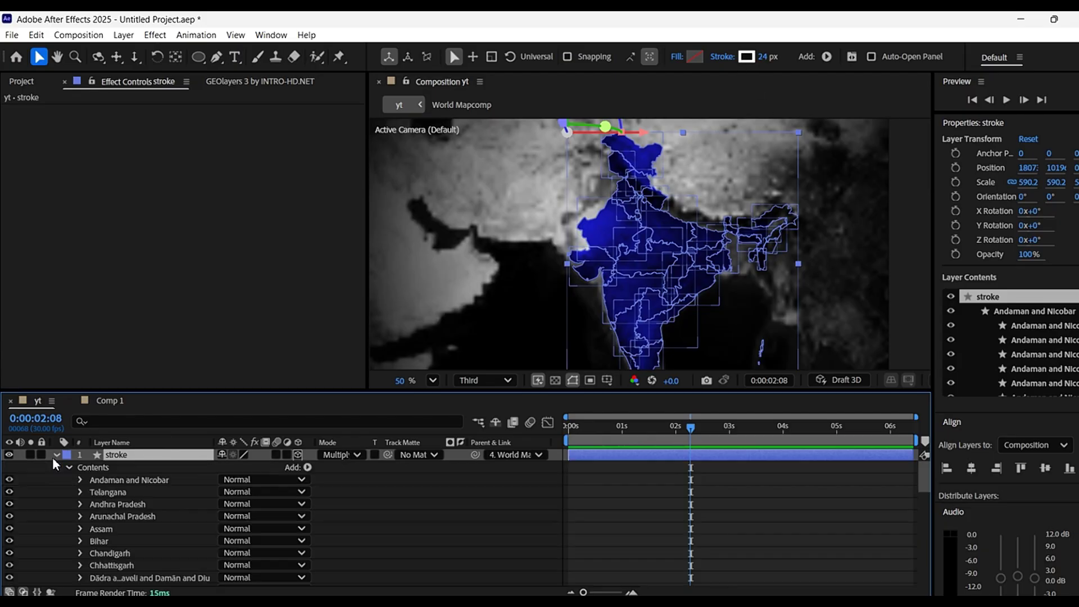
{"action": "scroll", "coordinate": [82, 508], "scroll_direction": "down", "scroll_amount": 10}
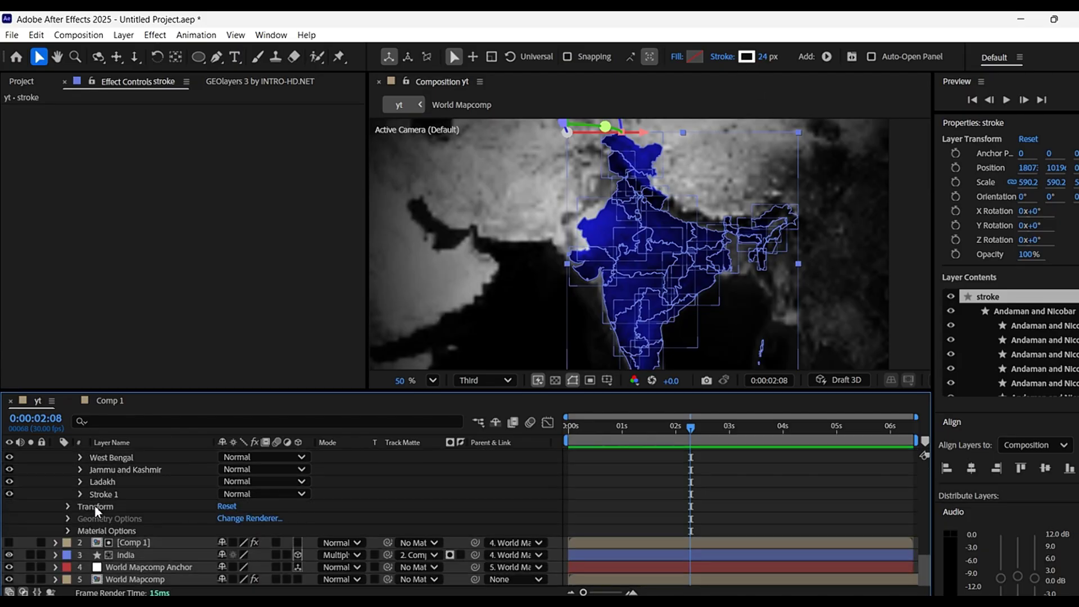
{"action": "left_click", "coordinate": [80, 494]}
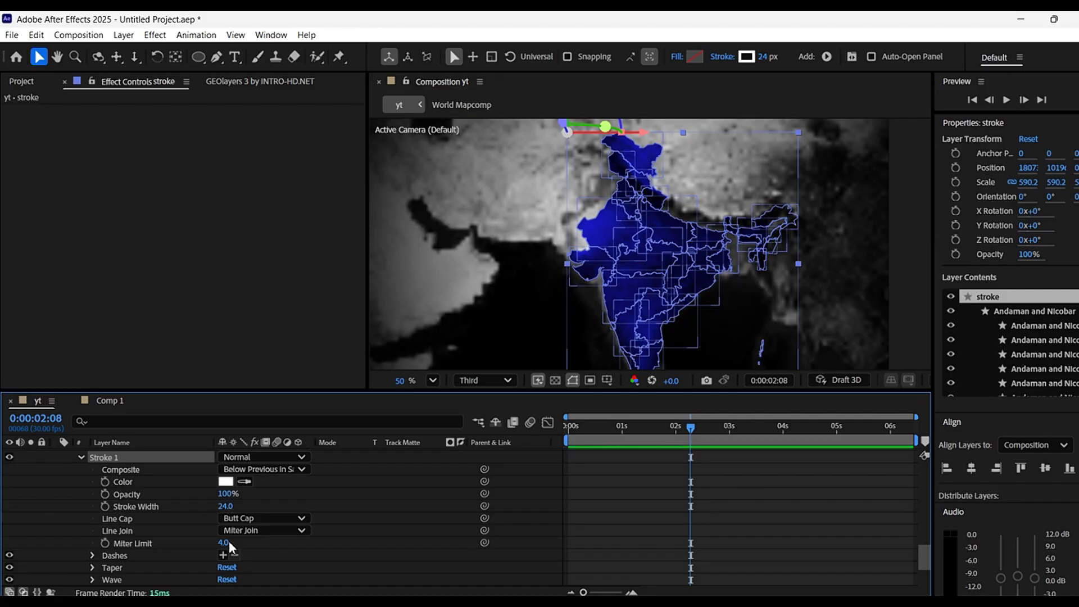
{"action": "mouse_move", "coordinate": [229, 513]}
{"action": "left_mouse_down"}
{"action": "mouse_move", "coordinate": [284, 516]}
{"action": "mouse_move", "coordinate": [184, 506]}
{"action": "left_mouse_up"}
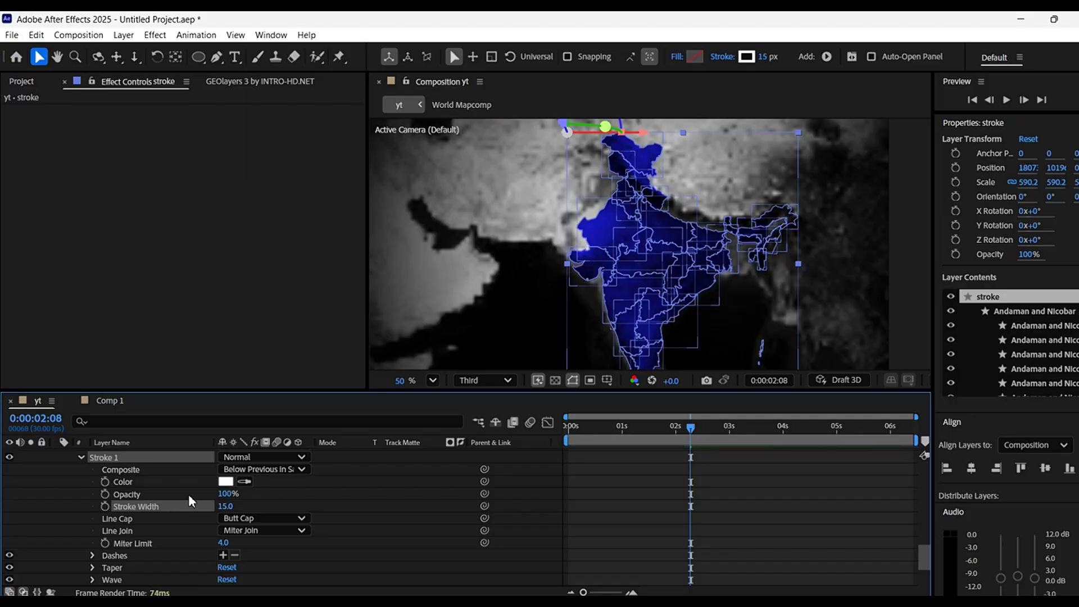
Set the stroke layer's blending mode to Normal and its stroke width to 15 px.
{"action": "scroll", "coordinate": [180, 511], "scroll_direction": "up", "scroll_amount": 10}
{"action": "left_click", "coordinate": [298, 454]}
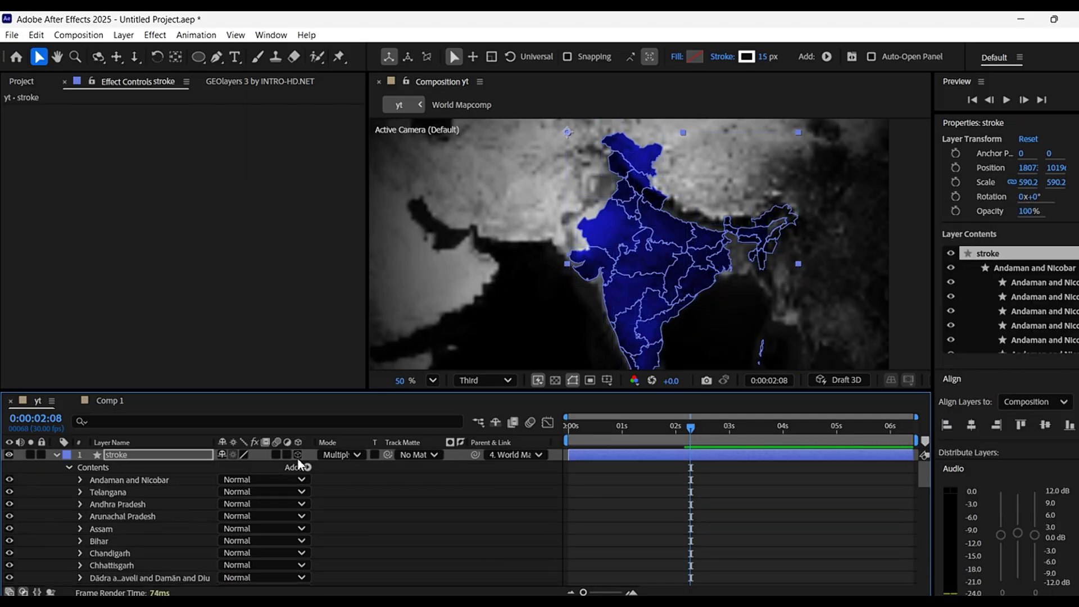
{"action": "left_click", "coordinate": [298, 454]}
{"action": "left_click", "coordinate": [340, 454]}
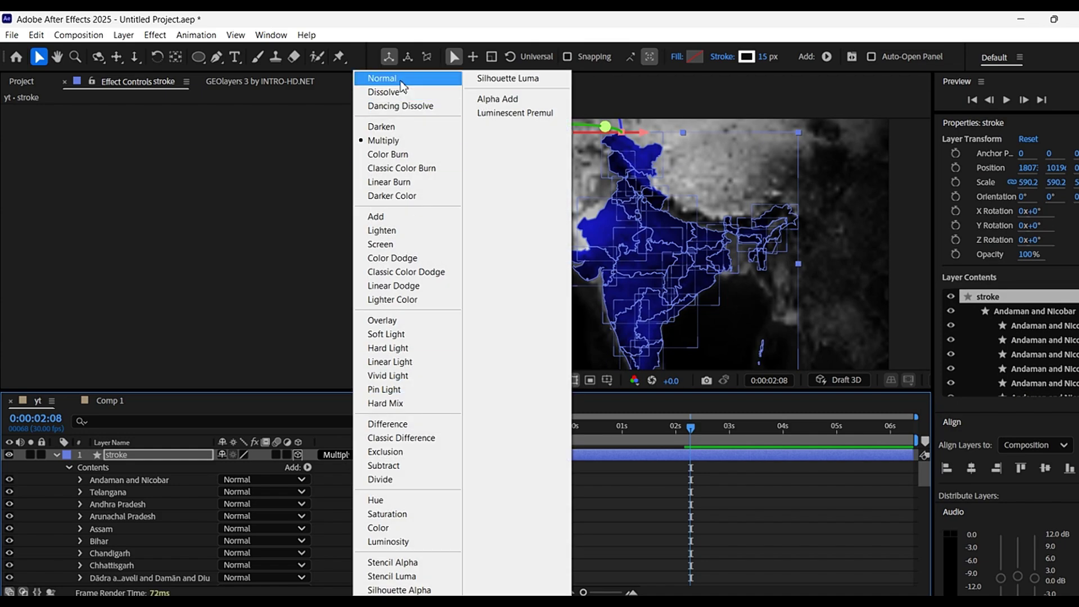
{"action": "left_click", "coordinate": [400, 83]}
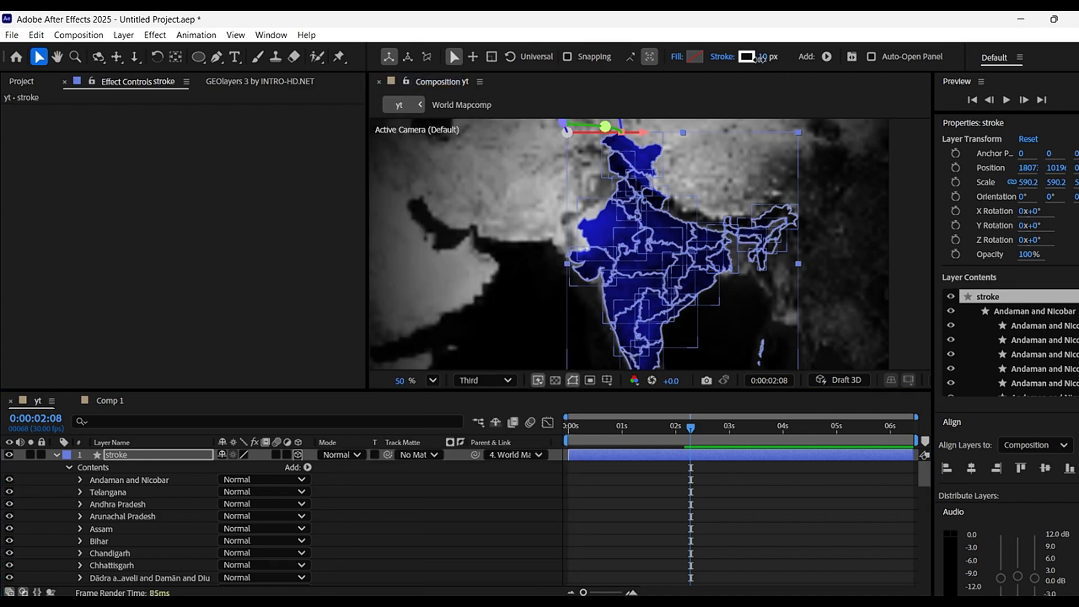
{"action": "left_click_drag", "start_coordinate": [760, 59], "coordinate": [783, 77]}
{"action": "left_click", "coordinate": [56, 454]}
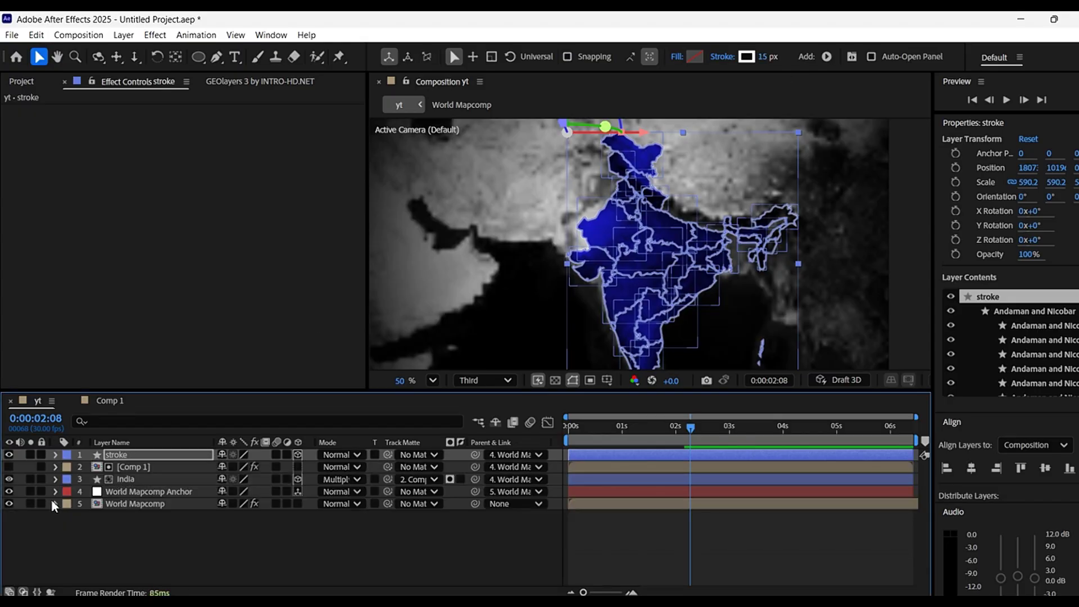
Add Trim Paths to the stroke layer.
{"action": "left_click", "coordinate": [205, 554]}
{"action": "left_click", "coordinate": [112, 442]}
{"action": "left_click", "coordinate": [158, 458]}
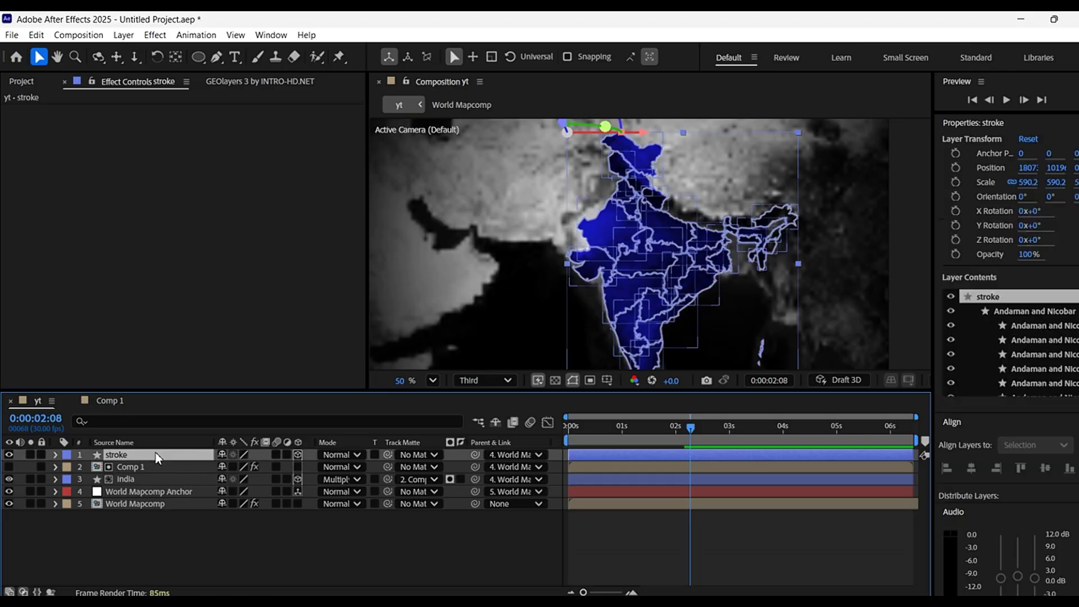
{"action": "left_click", "coordinate": [826, 56]}
{"action": "left_click", "coordinate": [847, 285]}
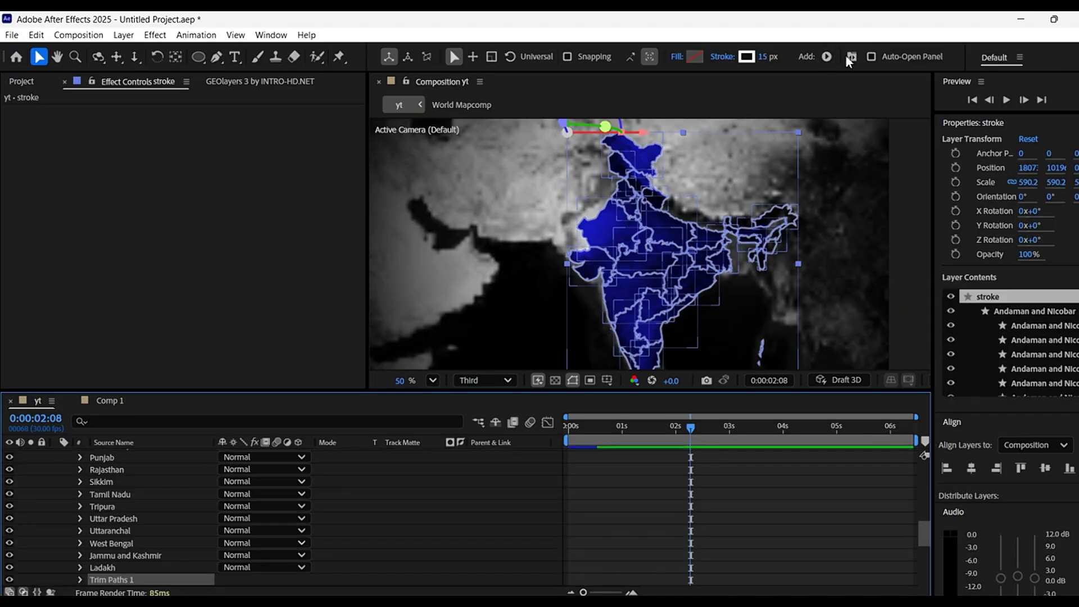
Expand Trim Paths 1 and set a 100% End keyframe at 0:00:00:00.
{"action": "left_click_drag", "start_coordinate": [676, 428], "coordinate": [639, 429]}
{"action": "scroll", "coordinate": [159, 532], "scroll_direction": "down", "scroll_amount": 1}
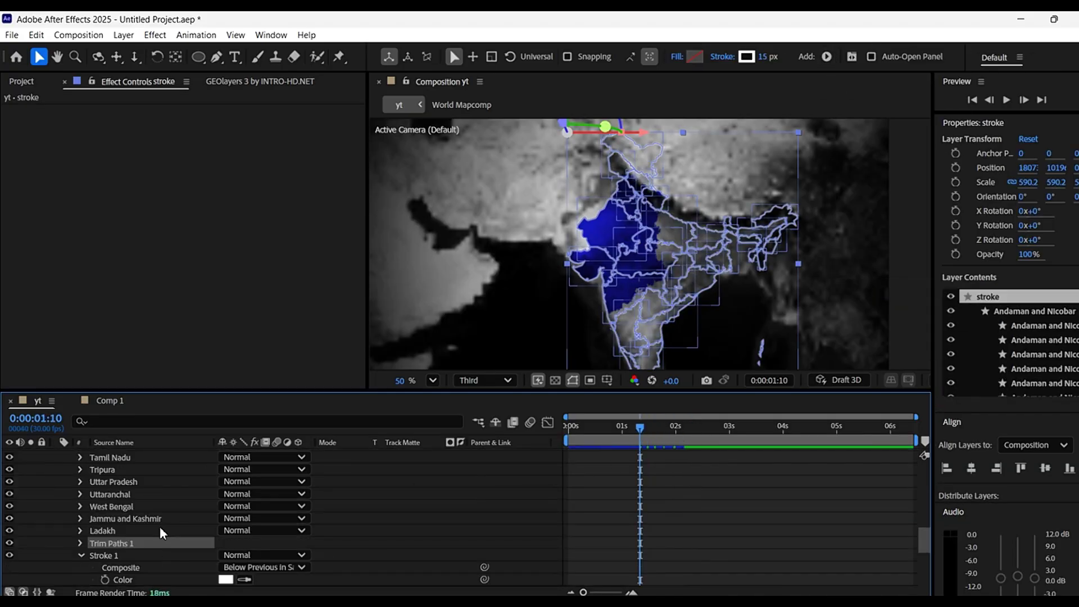
{"action": "left_click", "coordinate": [79, 542]}
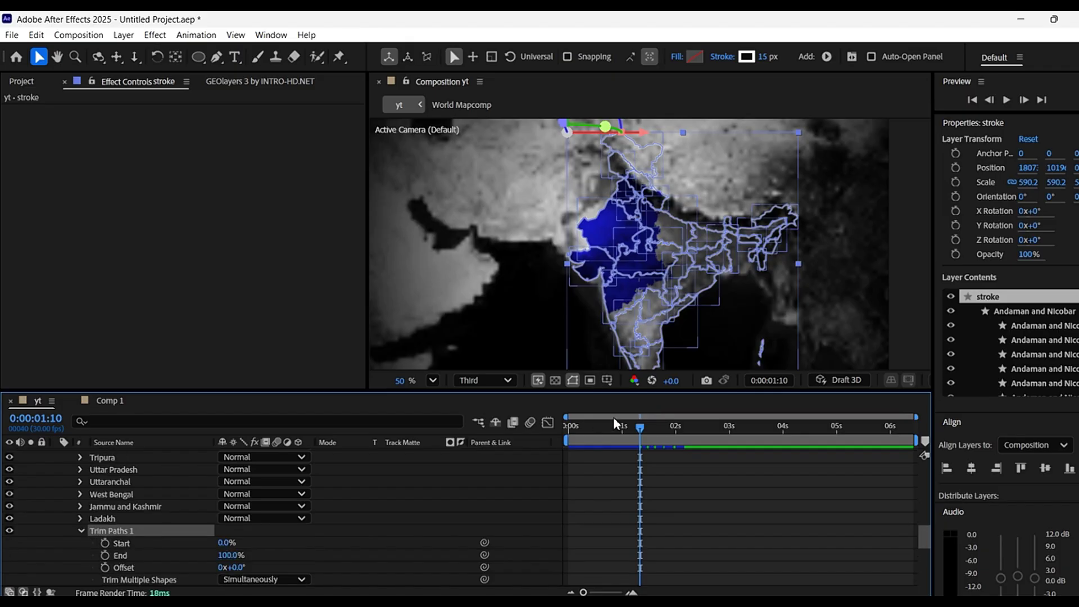
{"action": "left_click_drag", "start_coordinate": [635, 431], "coordinate": [528, 440]}
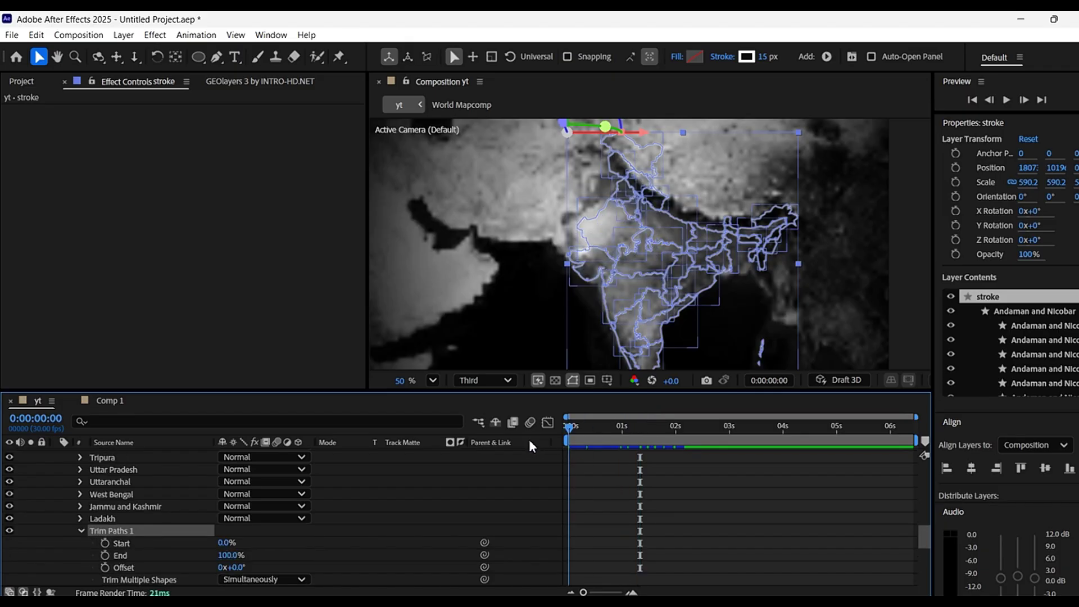
{"action": "left_click", "coordinate": [105, 555]}
Set the Trim Paths End to 0% at 0:00:01:12 and preview the stroke animation from the start.
{"action": "left_click", "coordinate": [643, 429]}
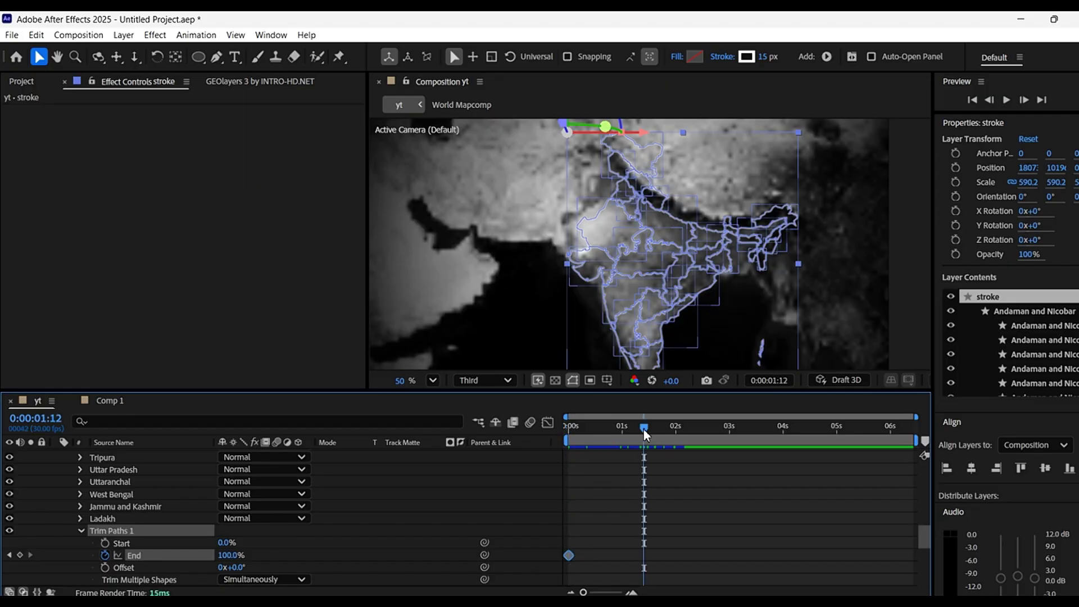
{"action": "left_click", "coordinate": [223, 557]}
{"action": "key", "text": "Return"}
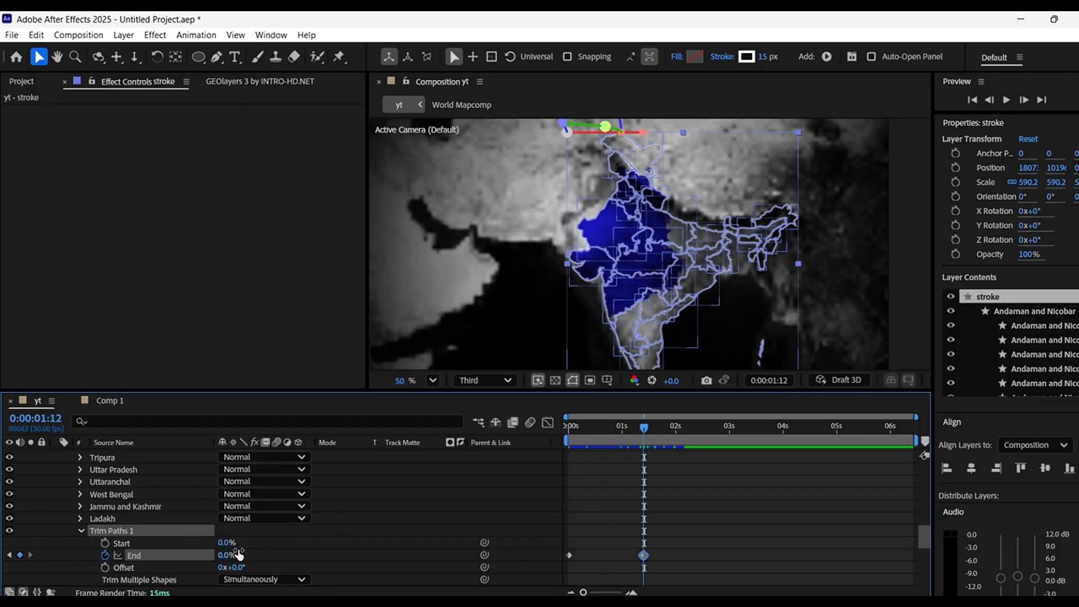
{"action": "left_click_drag", "start_coordinate": [640, 432], "coordinate": [537, 440]}
{"action": "key", "text": "space"}
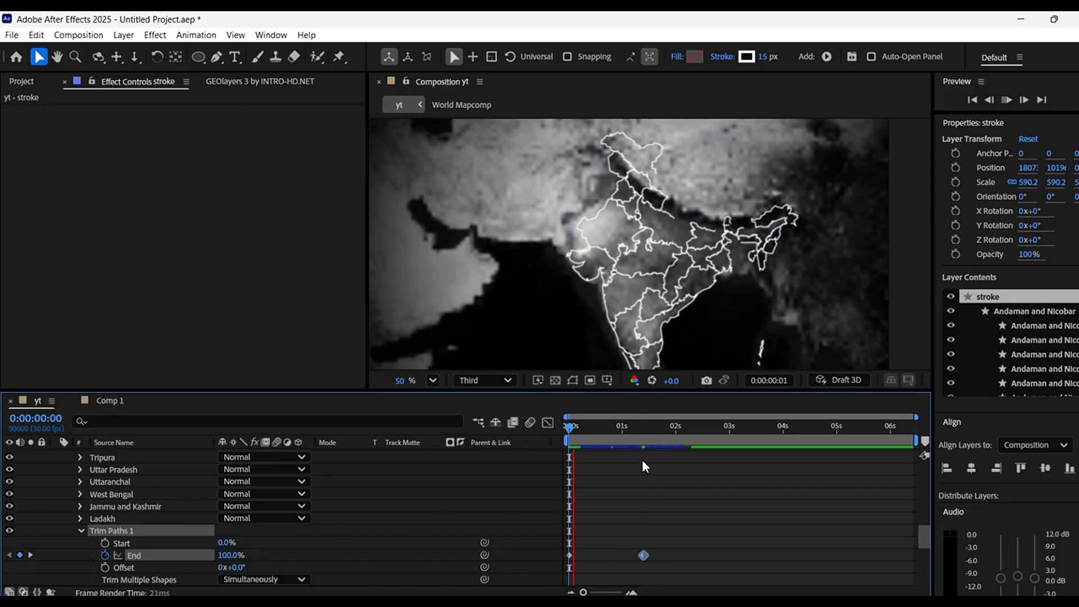
{"action": "key", "text": "space"}
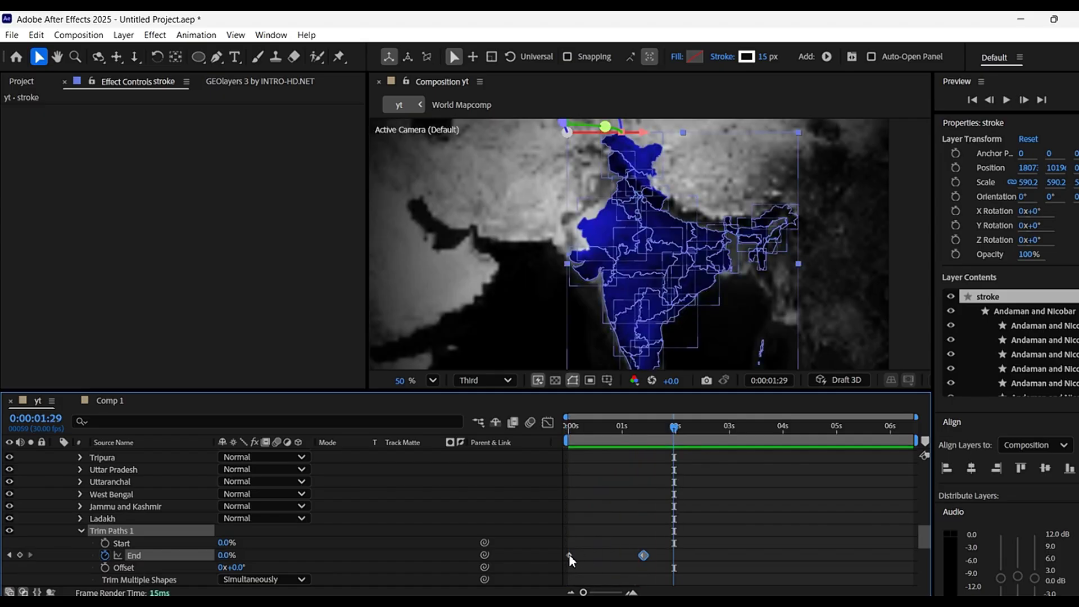
Swap the two Trim Paths End keyframes so End runs from 0% to 100%, and preview the stroke animation.
{"action": "mouse_move", "coordinate": [569, 555]}
{"action": "left_mouse_down"}
{"action": "mouse_move", "coordinate": [655, 566]}
{"action": "mouse_move", "coordinate": [574, 551]}
{"action": "left_mouse_up"}
{"action": "left_click", "coordinate": [568, 432]}
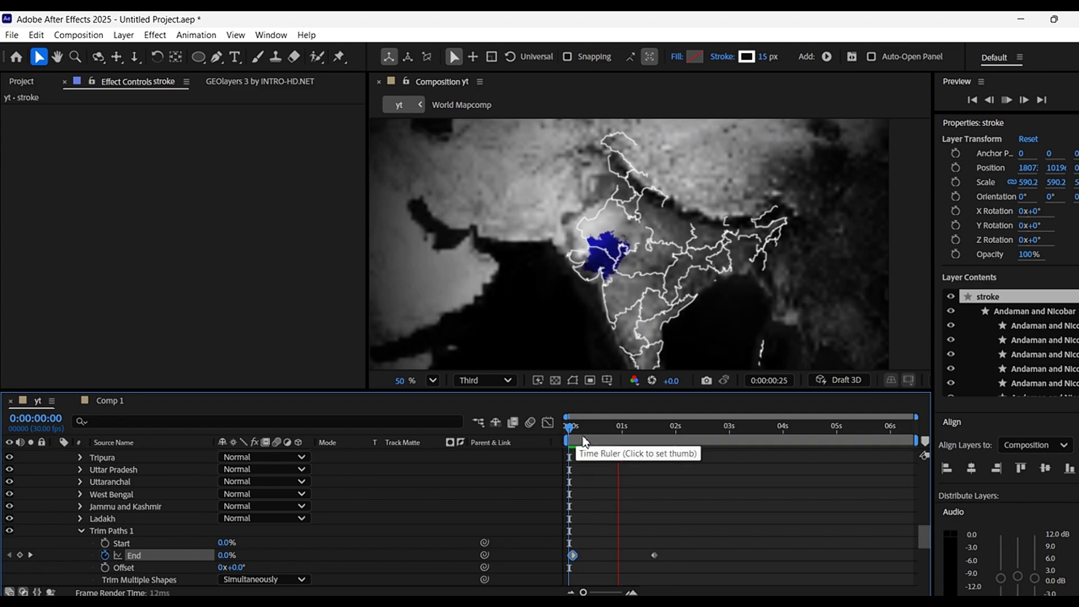
{"action": "key", "text": "space"}
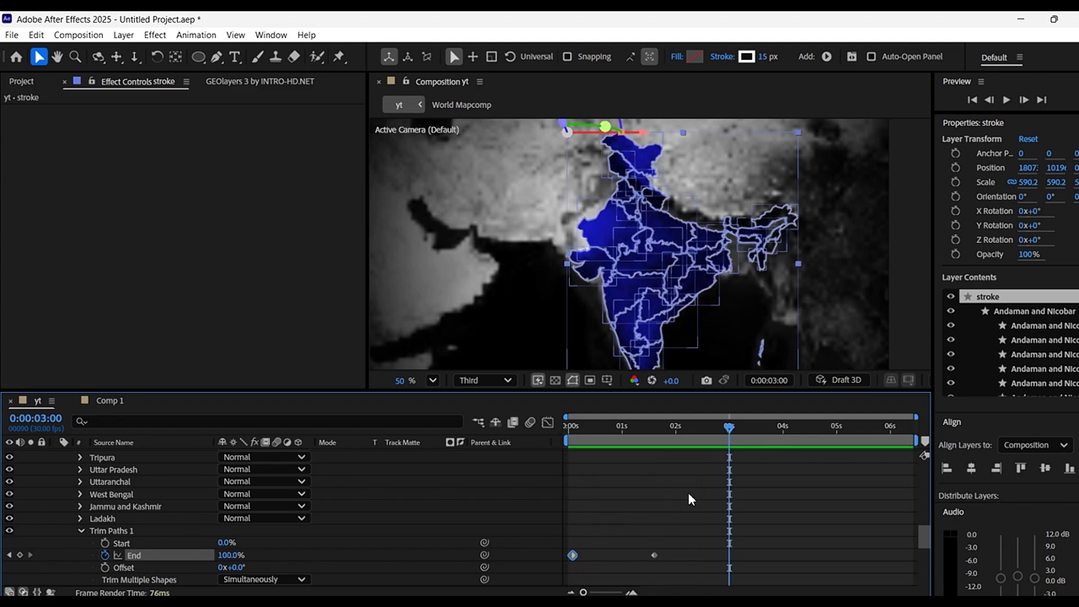
Apply Easy Ease to both Trim Paths End keyframes and show only the stroke layer's keyframed property.
{"action": "left_click", "coordinate": [631, 593]}
{"action": "left_click", "coordinate": [570, 593]}
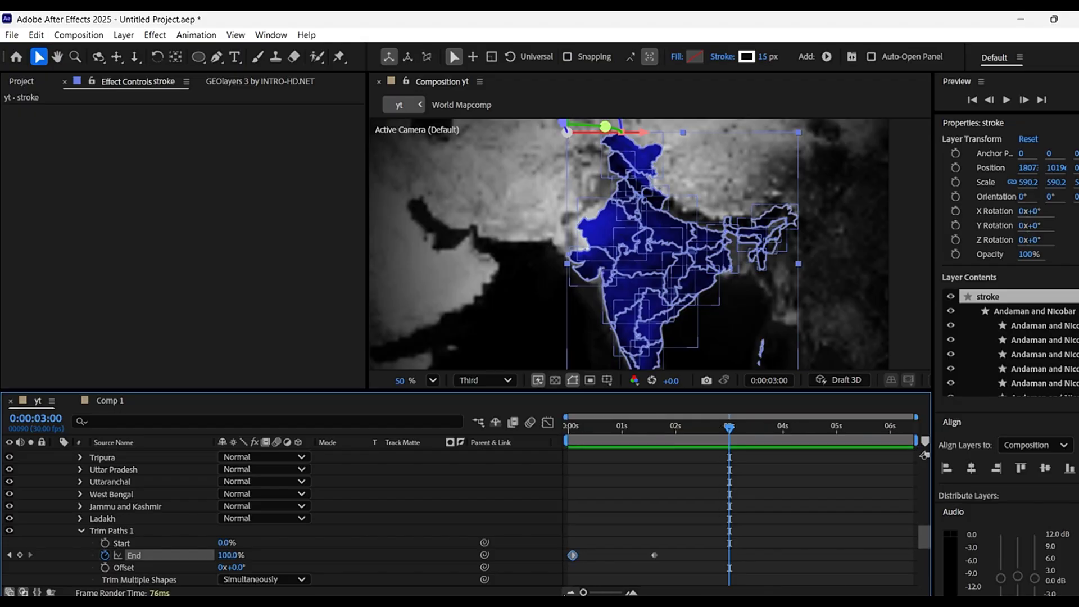
{"action": "mouse_move", "coordinate": [669, 546]}
{"action": "left_mouse_down"}
{"action": "mouse_move", "coordinate": [624, 570]}
{"action": "mouse_move", "coordinate": [547, 569]}
{"action": "left_mouse_up"}
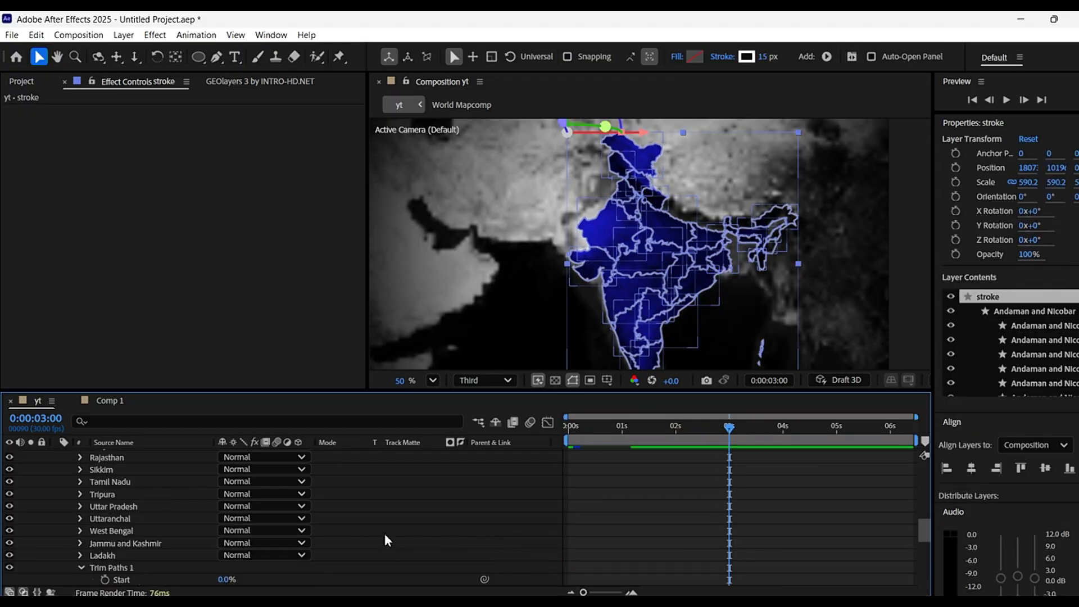
{"action": "scroll", "coordinate": [51, 474], "scroll_direction": "up", "scroll_amount": 10}
{"action": "left_click", "coordinate": [54, 455]}
{"action": "key", "text": "u"}
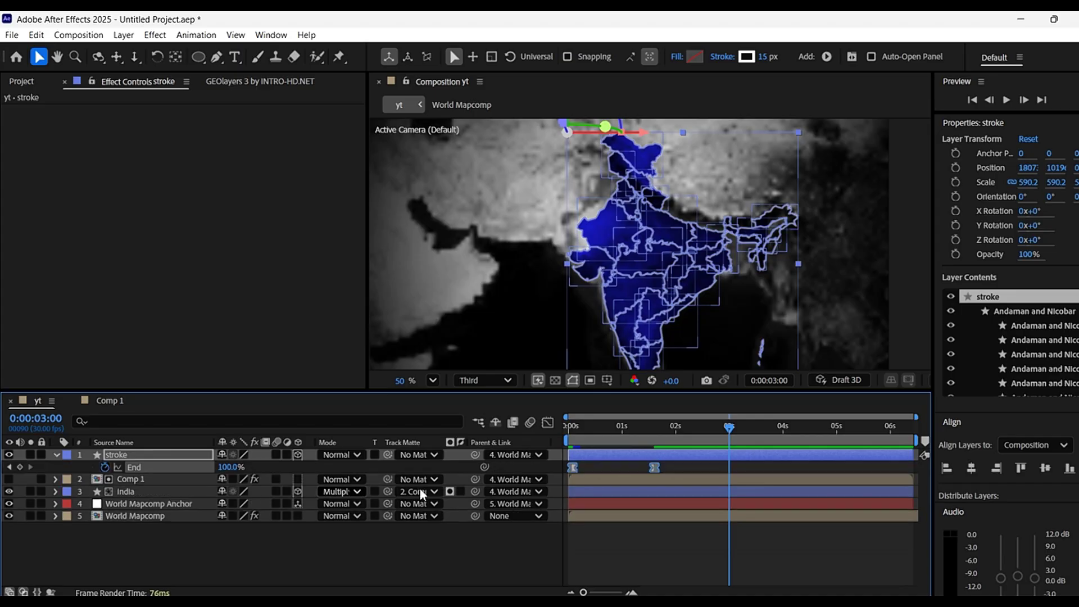
Move the stroke layer's End keyframes to run from about 0.6 s to 2.3 s and open the Graph Editor.
{"action": "mouse_move", "coordinate": [618, 430]}
{"action": "left_mouse_down"}
{"action": "mouse_move", "coordinate": [571, 438]}
{"action": "mouse_move", "coordinate": [625, 468]}
{"action": "mouse_move", "coordinate": [697, 468]}
{"action": "left_mouse_up"}
{"action": "left_click_drag", "start_coordinate": [574, 467], "coordinate": [676, 477]}
{"action": "left_click", "coordinate": [547, 422]}
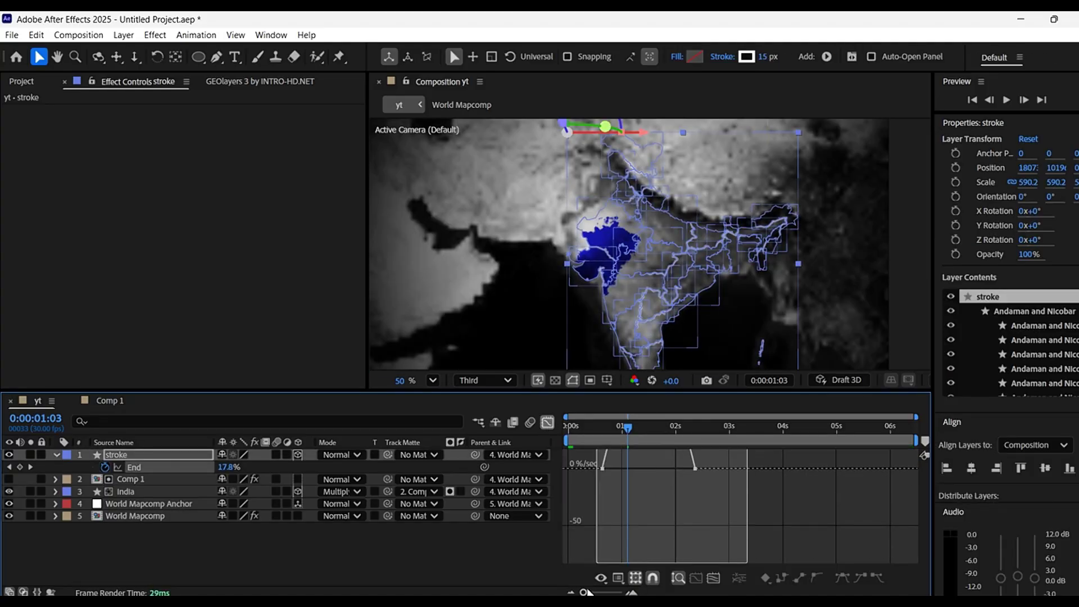
Reshape the speed curve between the stroke layer's two End keyframes, and preview the stroke animation from the start.
{"action": "left_click_drag", "start_coordinate": [618, 553], "coordinate": [653, 552]}
{"action": "left_click", "coordinate": [547, 422]}
{"action": "left_click", "coordinate": [613, 528]}
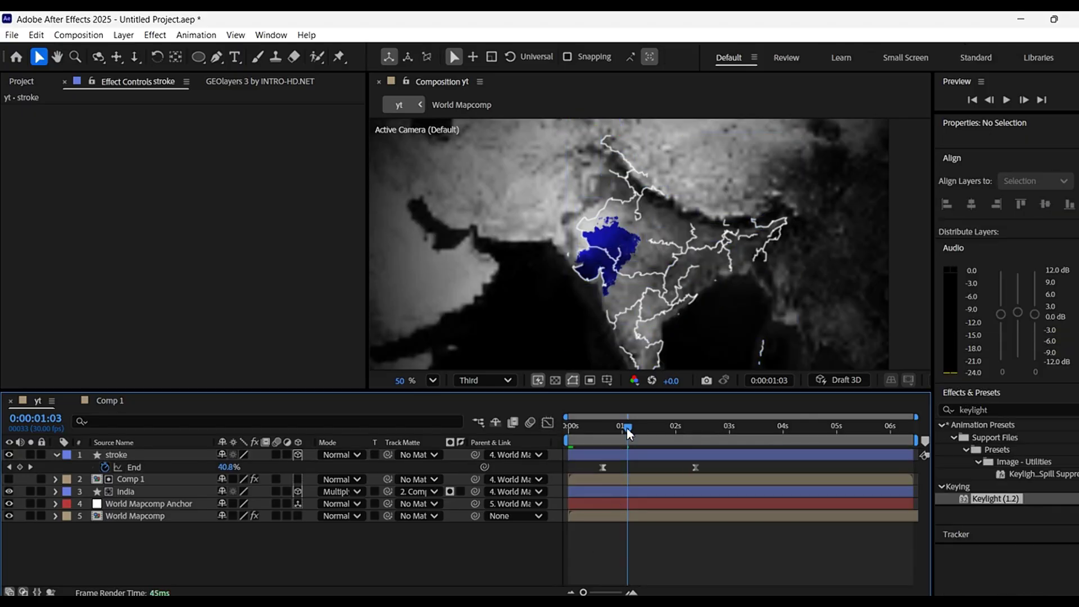
{"action": "left_click_drag", "start_coordinate": [626, 427], "coordinate": [498, 447]}
{"action": "key", "text": "space"}
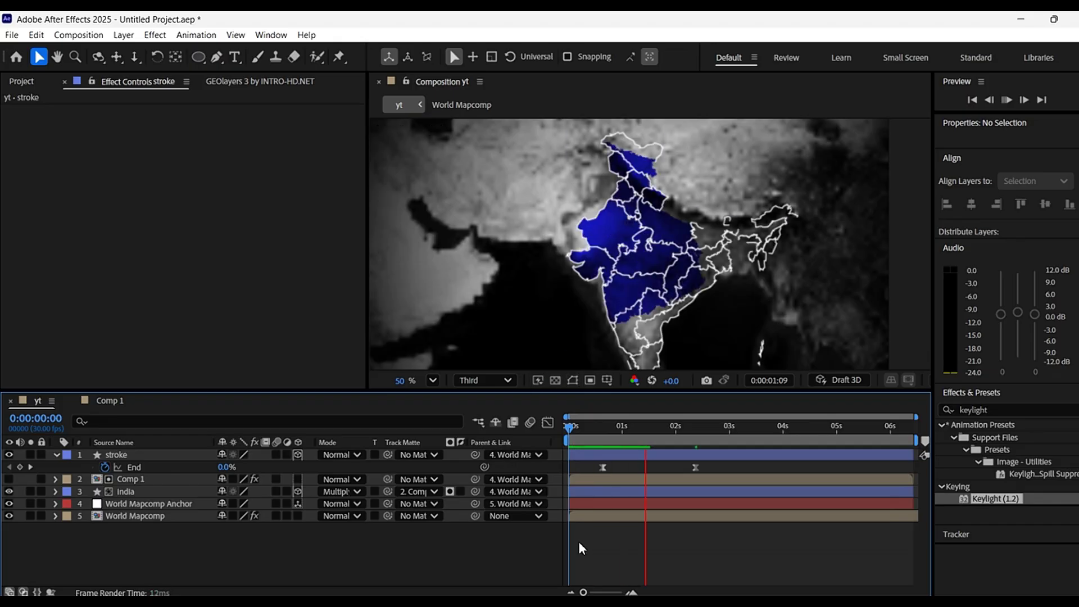
{"action": "key", "text": "space"}
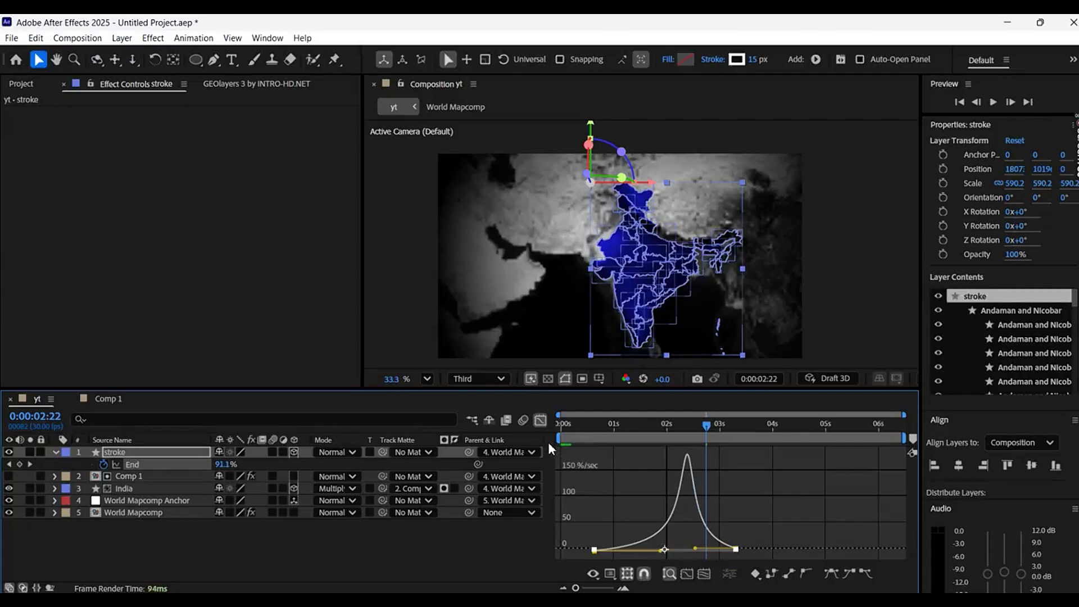
Leave the Graph Editor and preview the stroke animation from 0:00:00:15.
{"action": "left_click", "coordinate": [541, 419]}
{"action": "left_click", "coordinate": [633, 539]}
{"action": "left_click", "coordinate": [587, 426]}
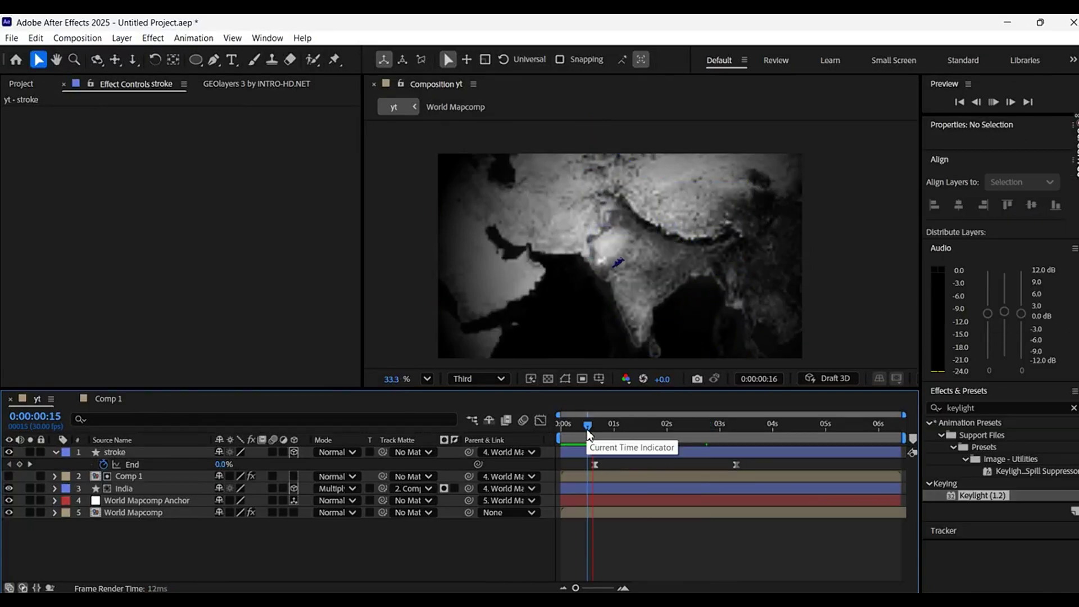
{"action": "key", "text": "space"}
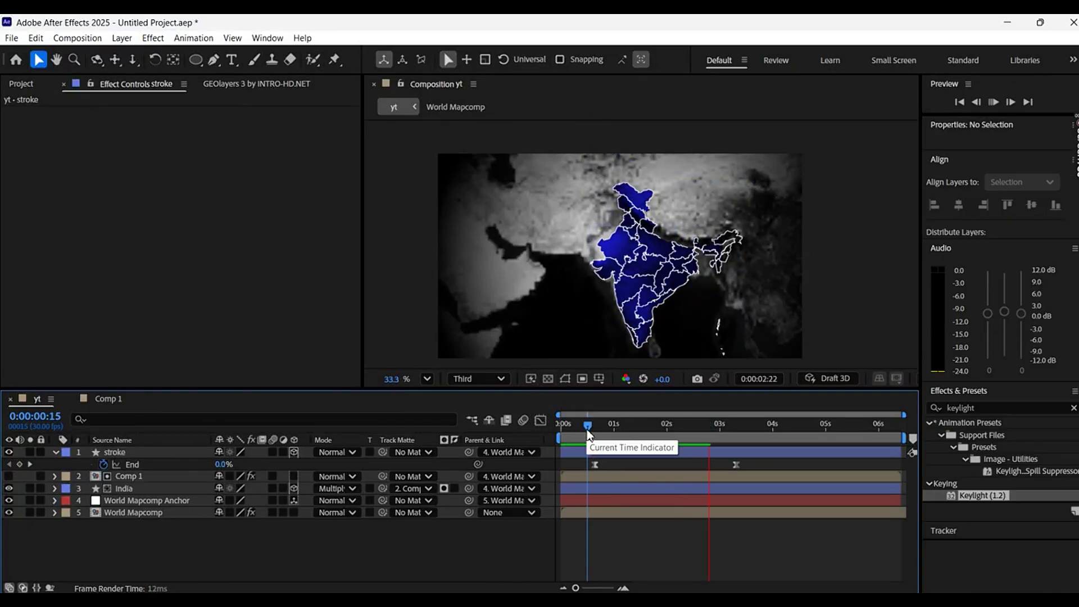
{"action": "key", "text": "space"}
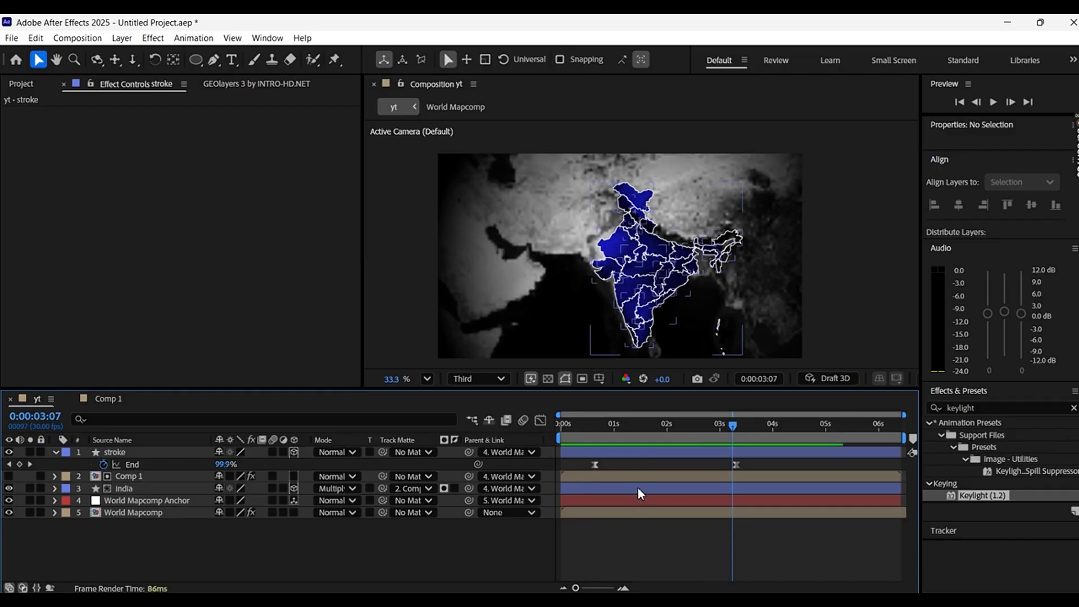
Collapse the stroke layer and hide the layer switches and modes columns, with the current time set to 0:00:00:00.
{"action": "left_click", "coordinate": [56, 452]}
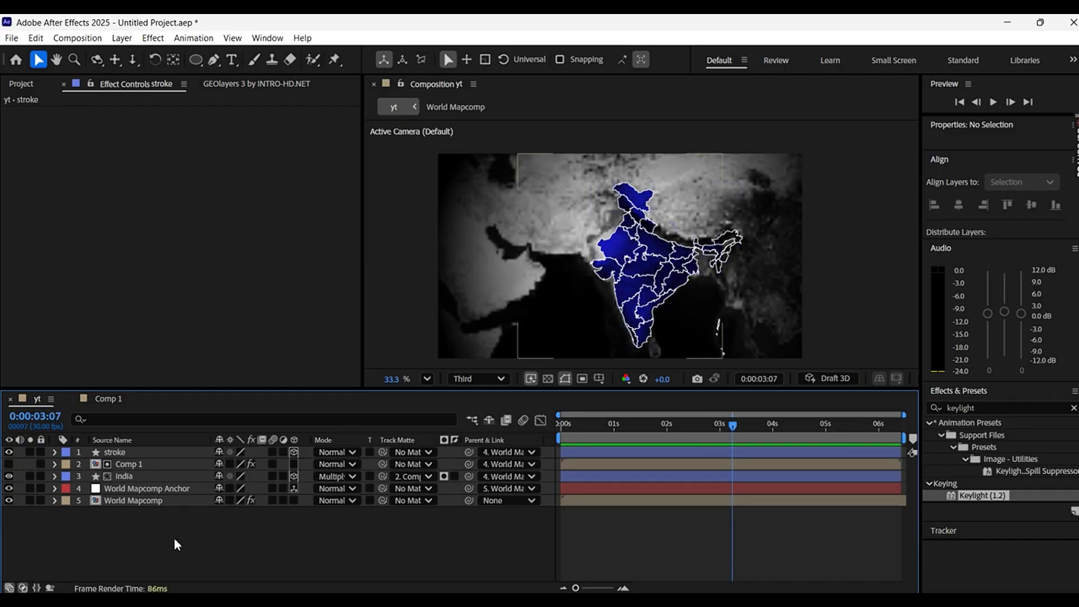
{"action": "key", "text": "F4"}
{"action": "key", "text": "F4"}
{"action": "key", "text": "F4"}
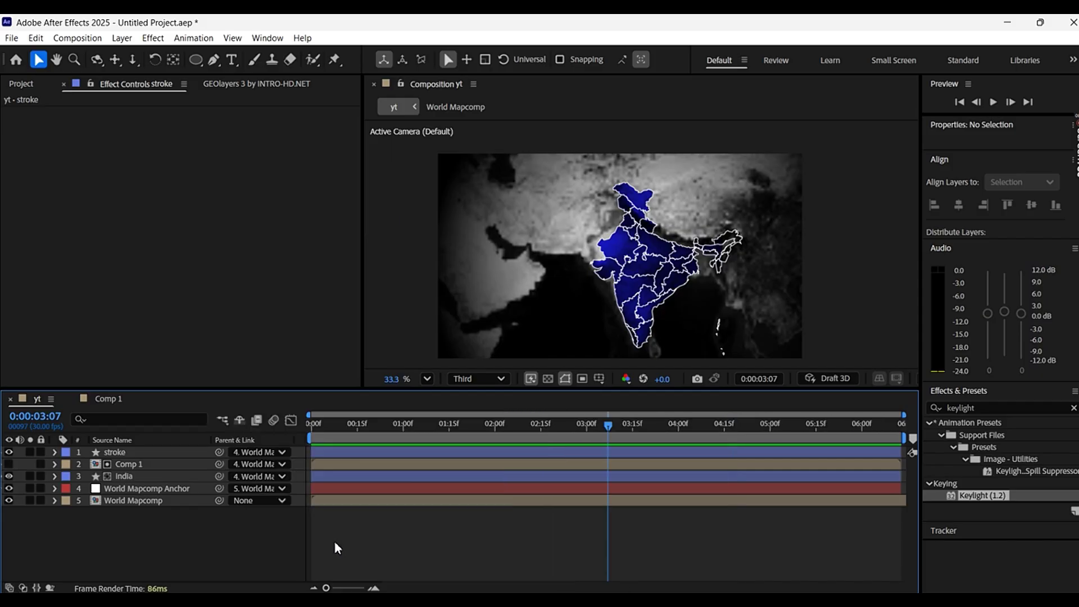
{"action": "left_click_drag", "start_coordinate": [349, 424], "coordinate": [268, 447]}
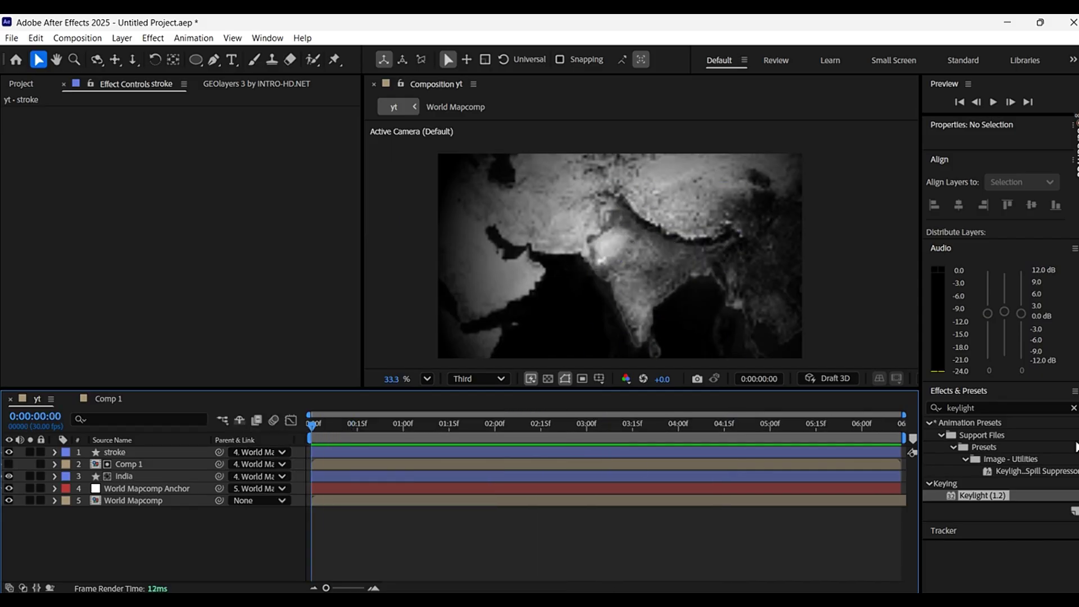
Apply a Drop Shadow effect to the stroke layer with 95% opacity and a softness of 40.
{"action": "left_click", "coordinate": [1073, 409]}
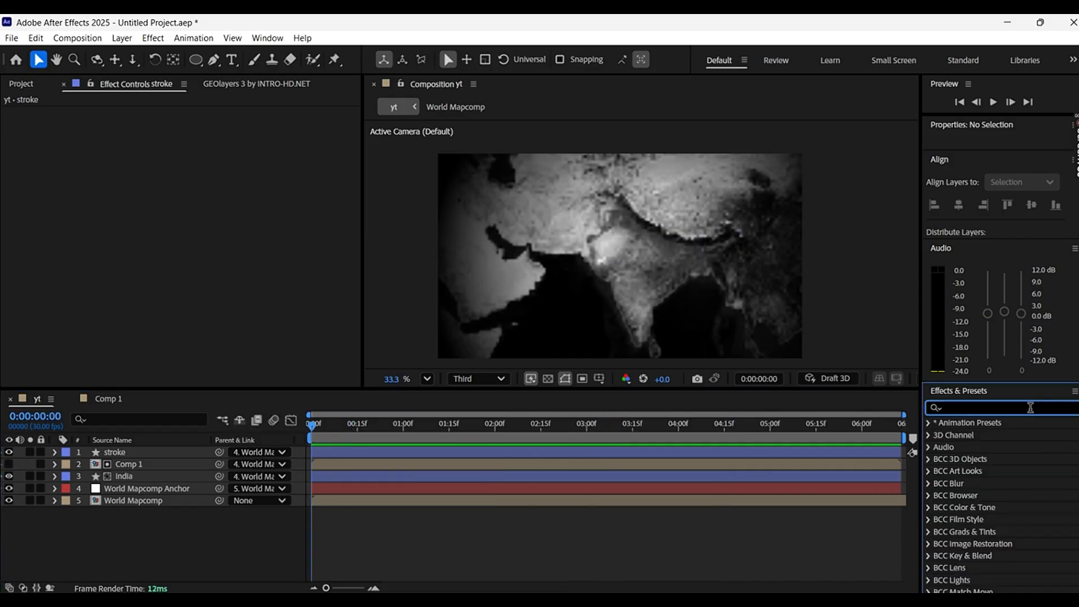
{"action": "type", "text": "drop sha"}
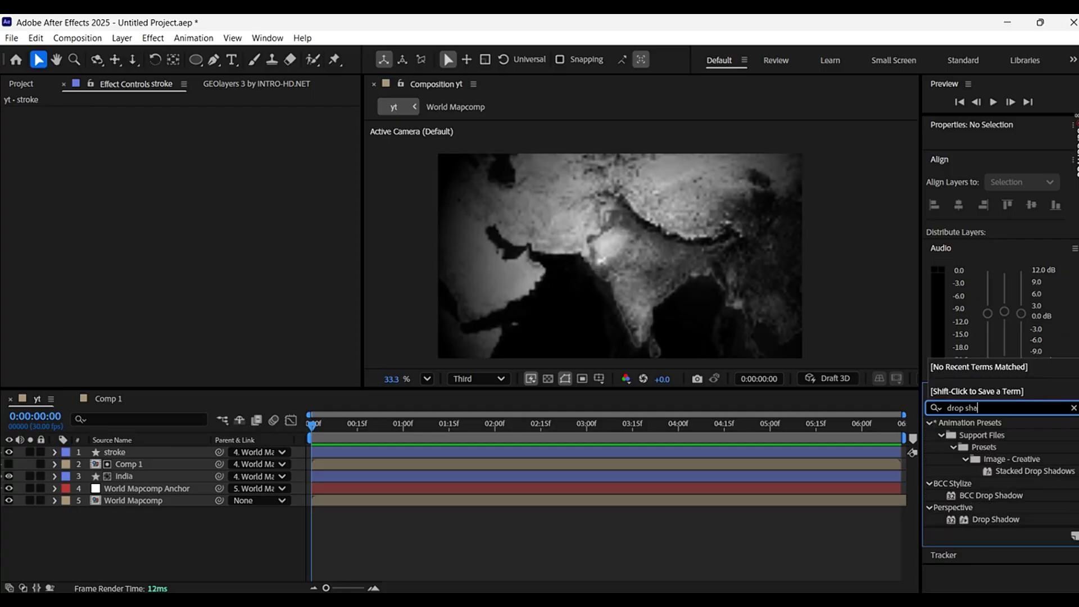
{"action": "type", "text": "dow"}
{"action": "mouse_move", "coordinate": [989, 519]}
{"action": "left_mouse_down"}
{"action": "mouse_move", "coordinate": [296, 489]}
{"action": "mouse_move", "coordinate": [213, 452]}
{"action": "left_mouse_up"}
{"action": "left_click_drag", "start_coordinate": [201, 136], "coordinate": [288, 153]}
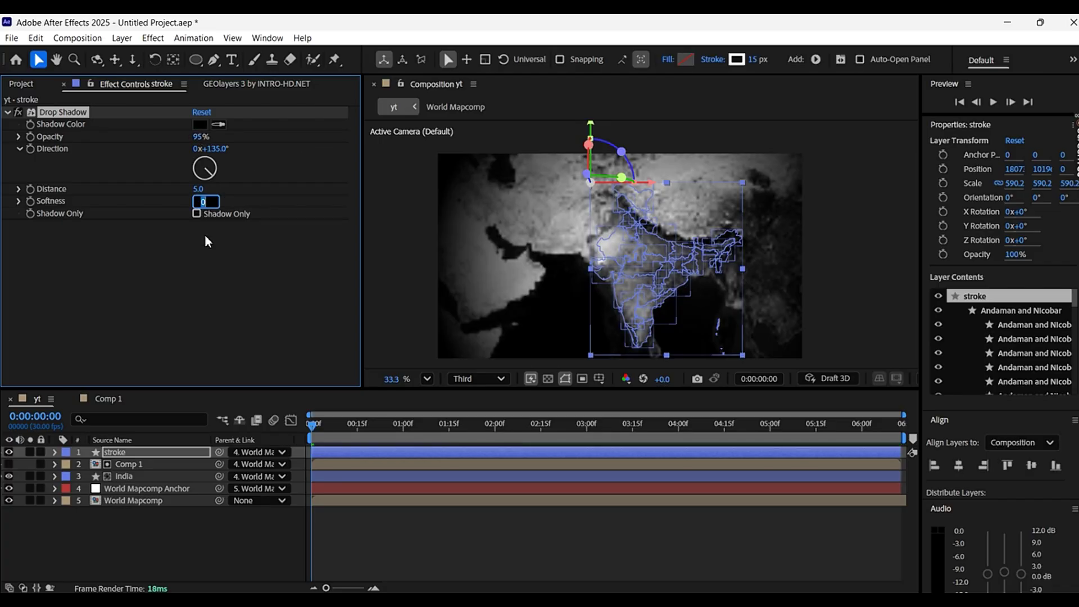
{"action": "type", "text": "40"}
{"action": "key", "text": "Return"}
Scrub through the timeline to 0:00:02:29 to check the stroke layer's drop shadow.
{"action": "left_click", "coordinate": [368, 433]}
{"action": "left_click", "coordinate": [362, 521]}
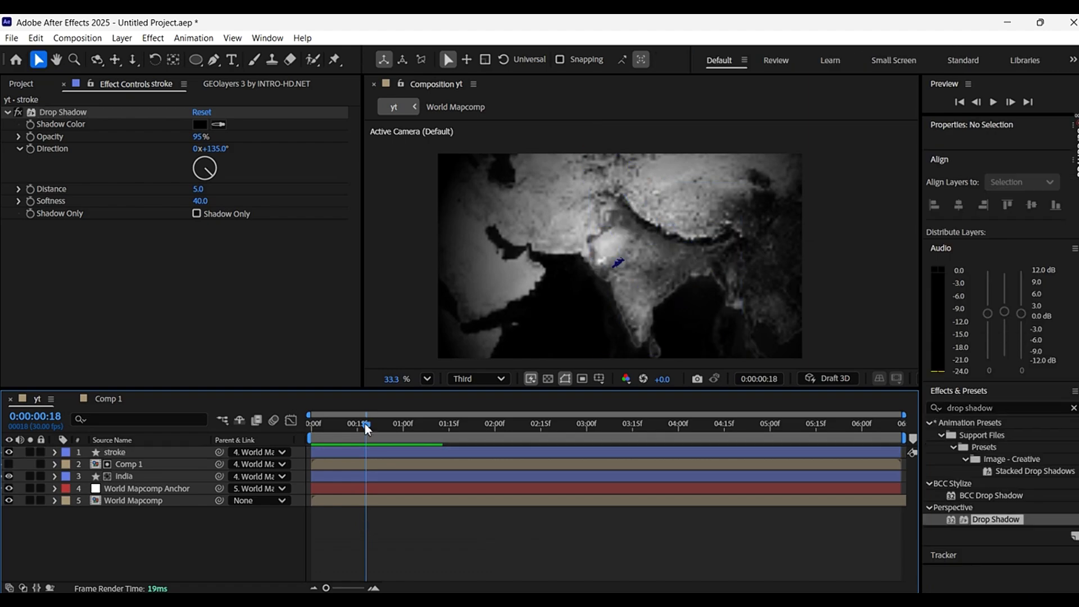
{"action": "left_click", "coordinate": [415, 430]}
{"action": "left_click_drag", "start_coordinate": [430, 428], "coordinate": [579, 475]}
{"action": "left_click", "coordinate": [63, 113]}
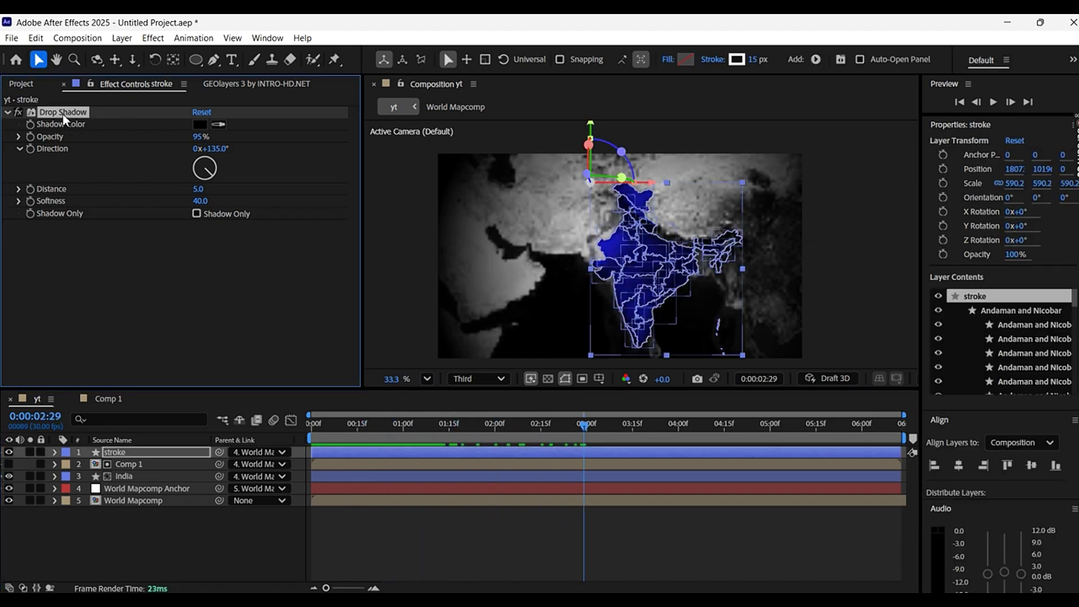
{"action": "left_click", "coordinate": [133, 450]}
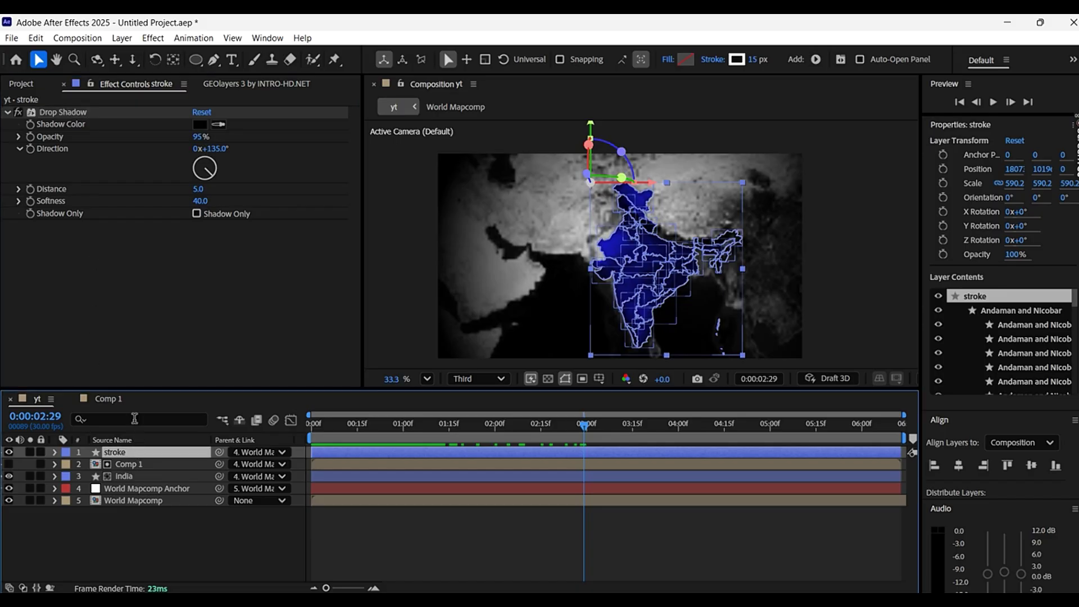
{"action": "left_click", "coordinate": [276, 354]}
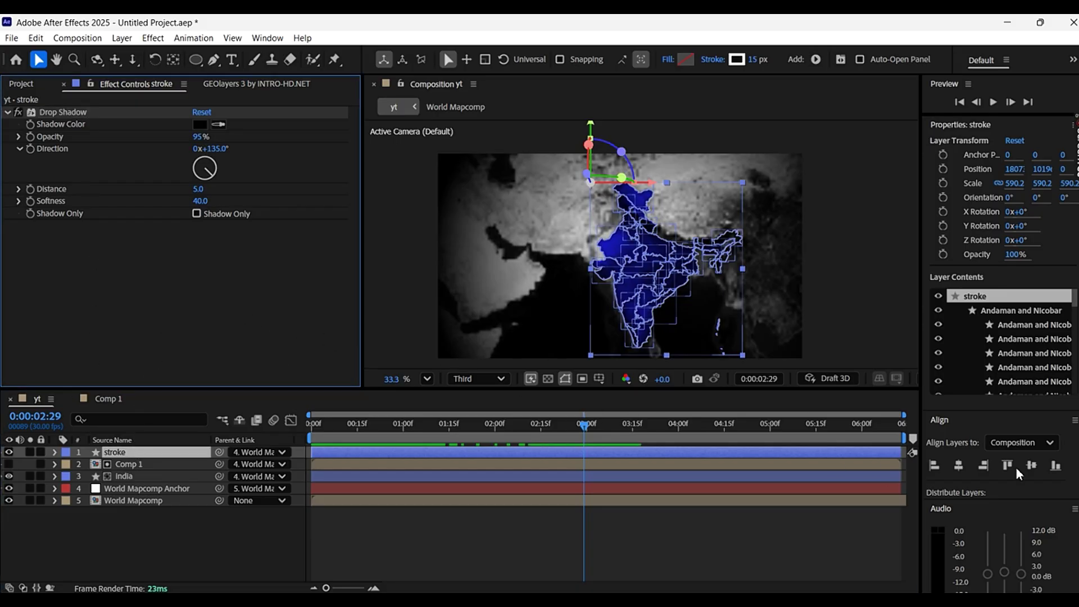
Add a second Drop Shadow to the stroke layer with 100% opacity and a softness of 60.
{"action": "key", "text": "ctrl+5"}
{"action": "left_click_drag", "start_coordinate": [989, 548], "coordinate": [170, 308]}
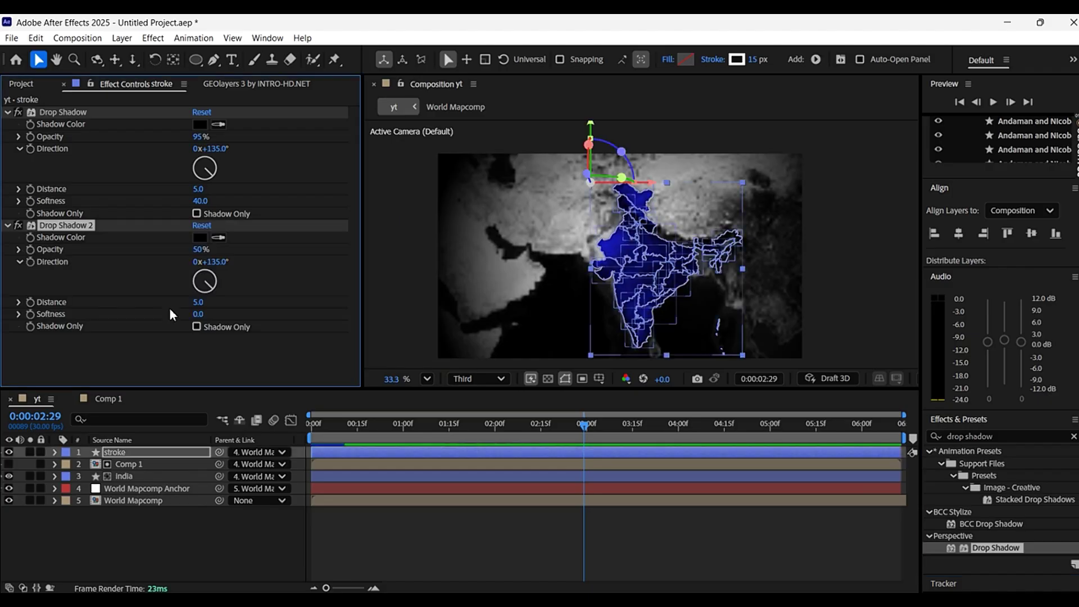
{"action": "left_click_drag", "start_coordinate": [201, 249], "coordinate": [221, 250]}
{"action": "left_click", "coordinate": [210, 308]}
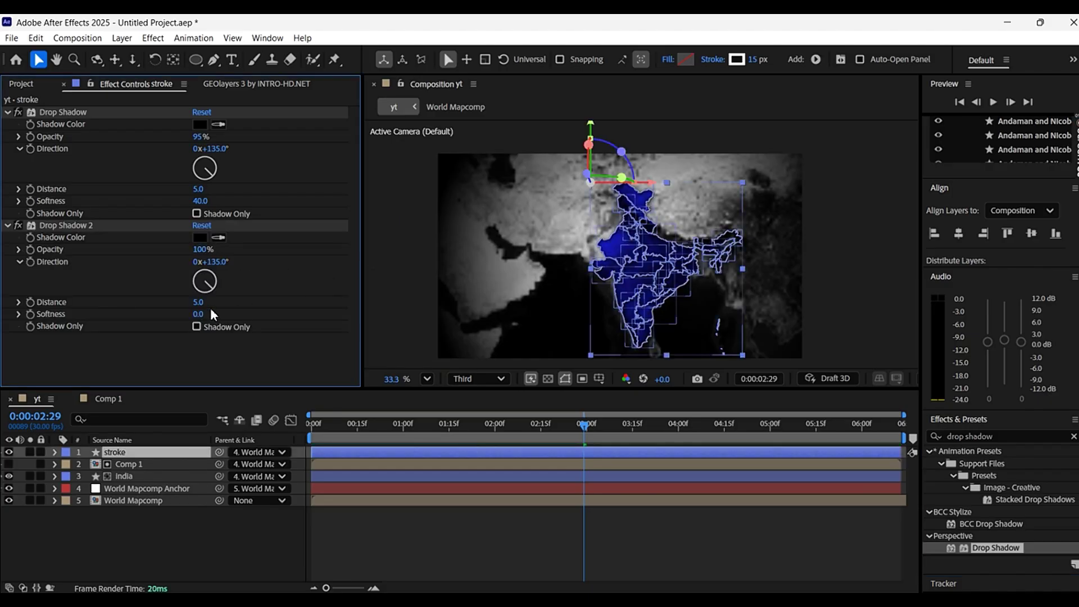
{"action": "left_click", "coordinate": [209, 313]}
{"action": "type", "text": "60"}
{"action": "key", "text": "Return"}
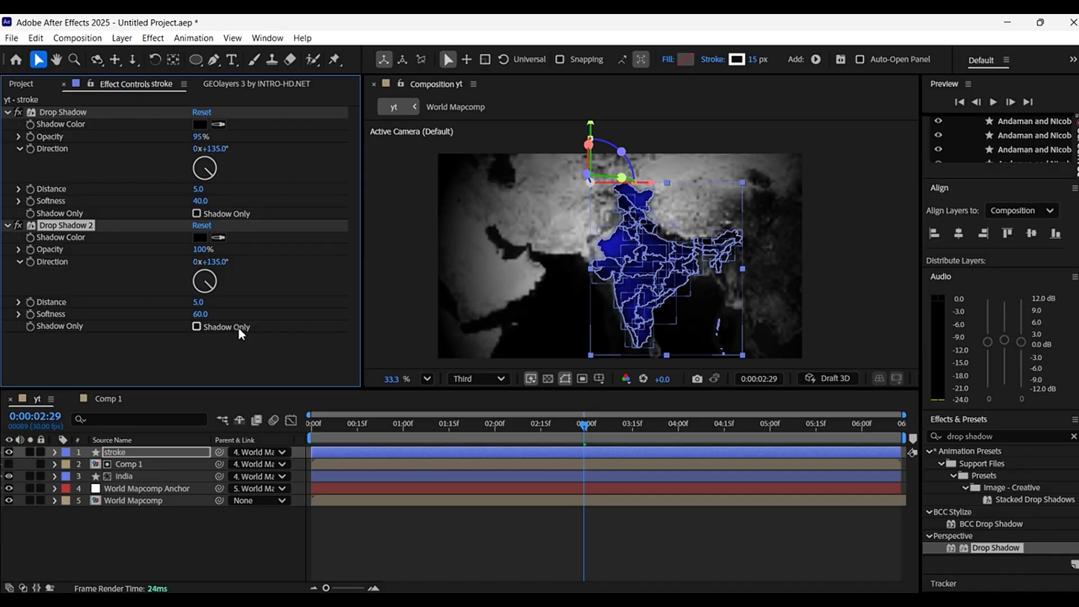
{"action": "left_click", "coordinate": [158, 365]}
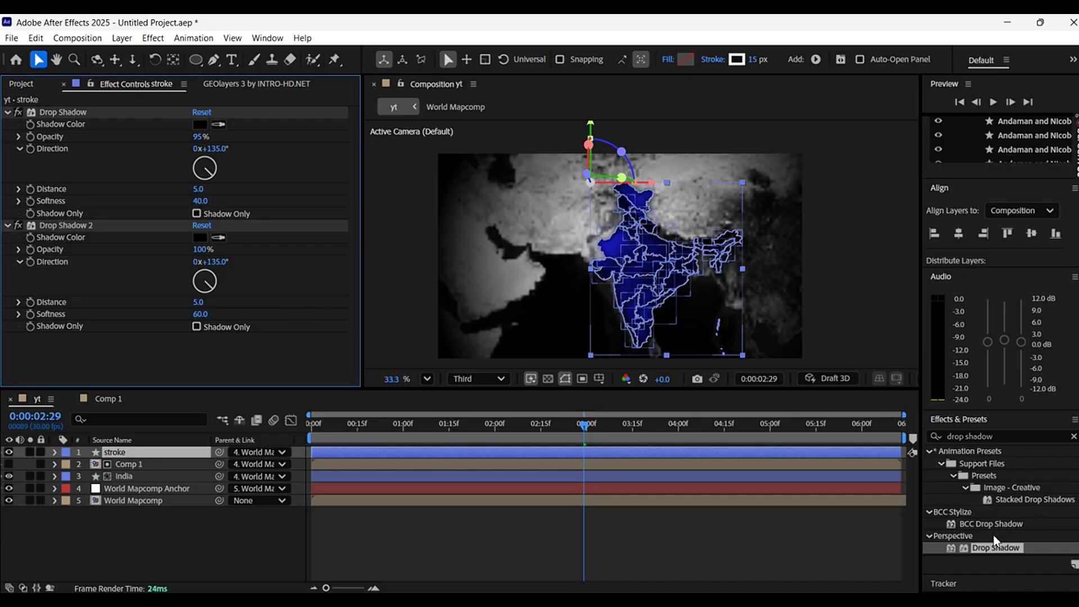
Find the Deep Glow effect and apply it to the stroke layer.
{"action": "left_click", "coordinate": [1074, 443]}
{"action": "type", "text": "d"}
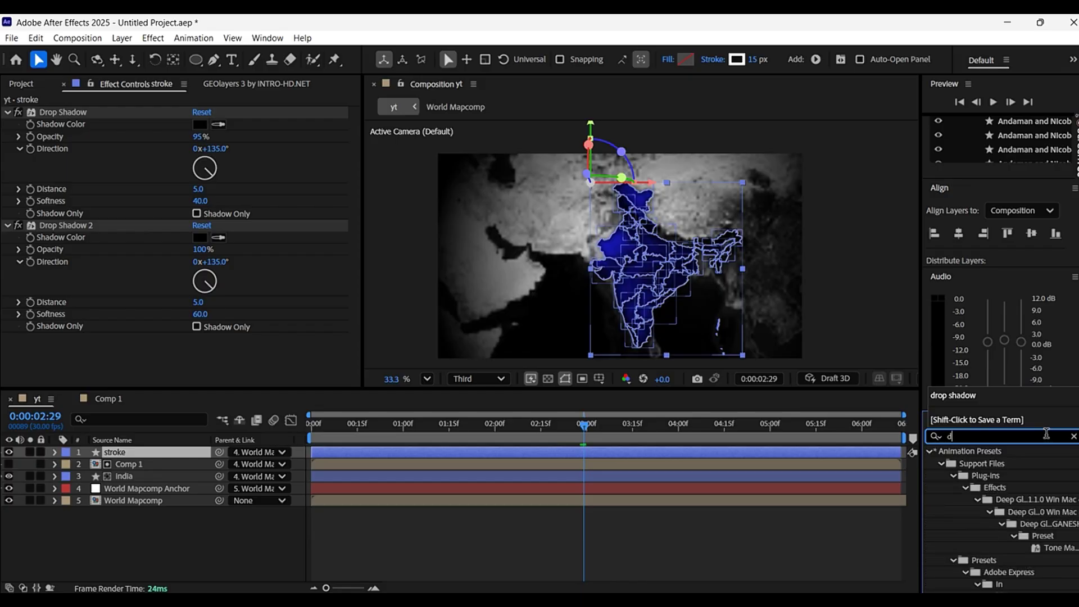
{"action": "type", "text": "eep glow"}
{"action": "mouse_move", "coordinate": [977, 536]}
{"action": "left_mouse_down"}
{"action": "mouse_move", "coordinate": [800, 525]}
{"action": "mouse_move", "coordinate": [480, 454]}
{"action": "left_mouse_up"}
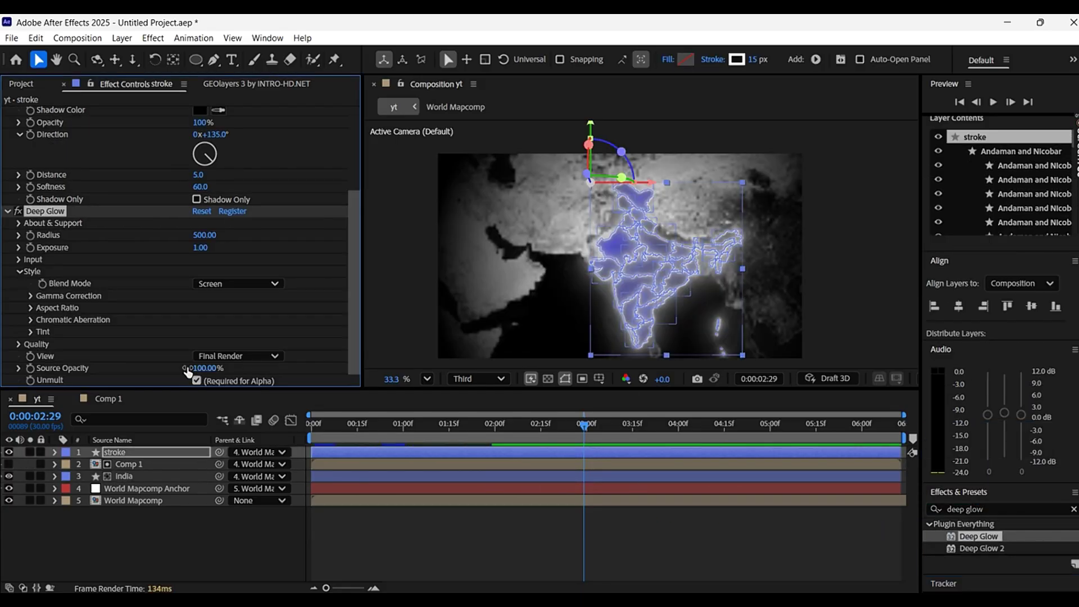
Set the Deep Glow radius to 300 and its exposure to 0.2.
{"action": "left_click", "coordinate": [205, 234]}
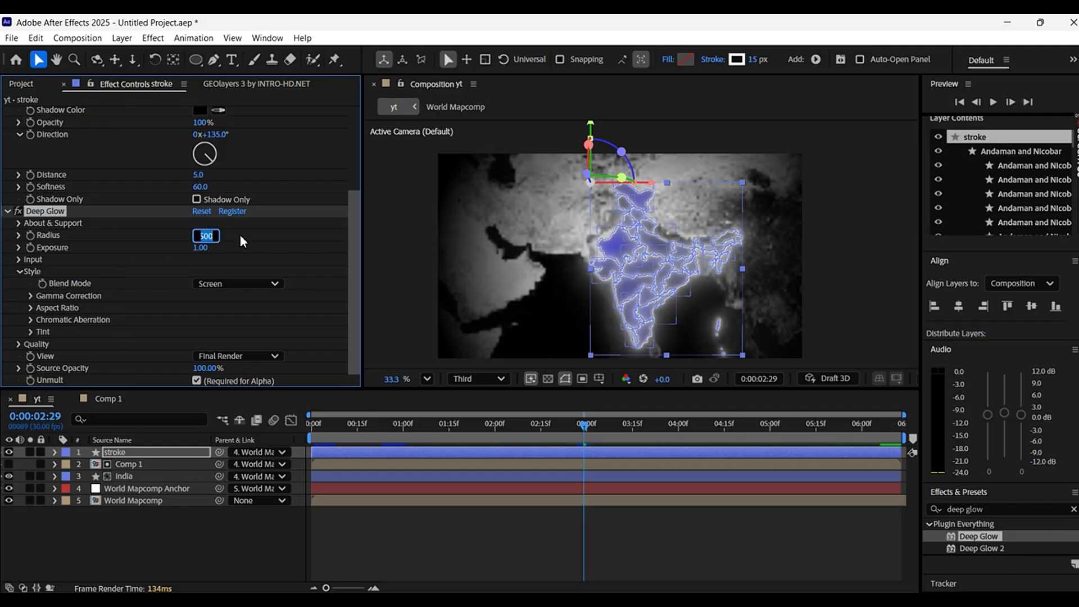
{"action": "type", "text": "300"}
{"action": "key", "text": "Tab"}
{"action": "type", "text": "0"}
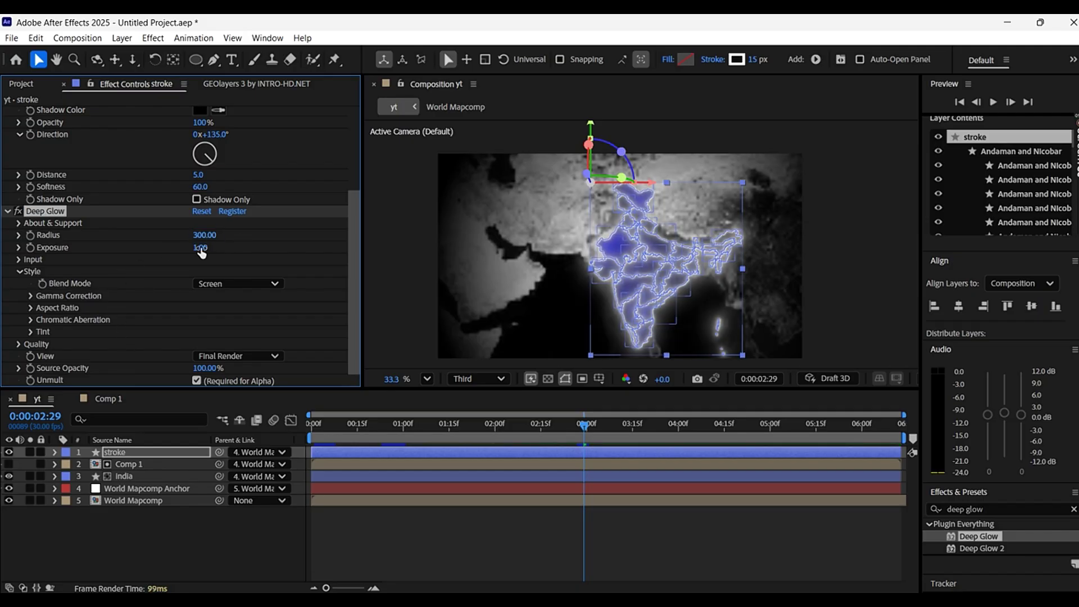
{"action": "type", "text": ".2"}
{"action": "key", "text": "Return"}
{"action": "left_click", "coordinate": [390, 546]}
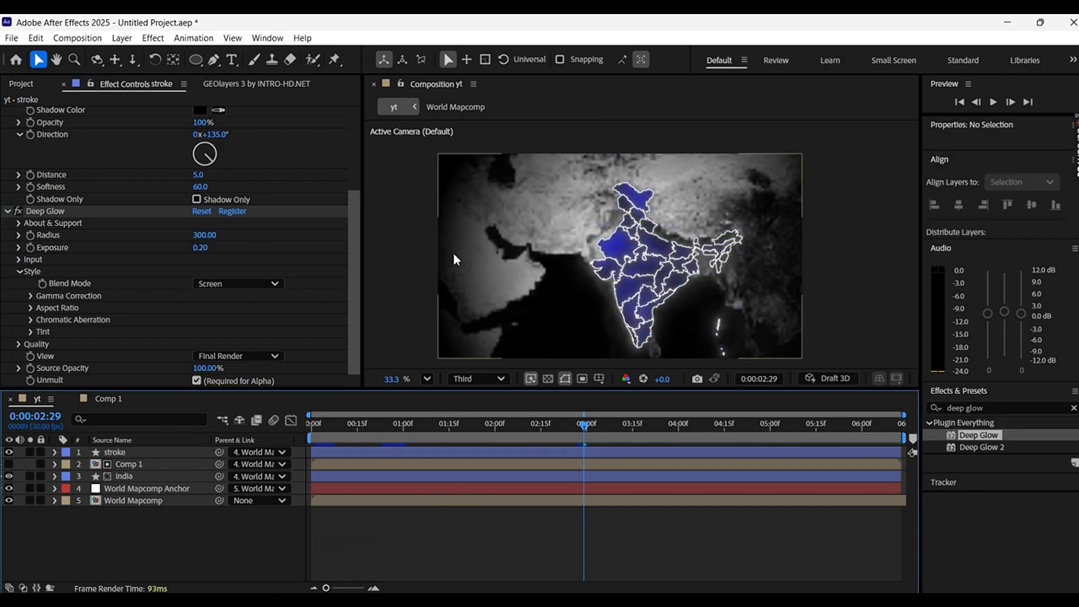
Bring the "ChatGPT Image Mar 27, 2026, 11_19_49 AM" PNG from File Explorer's Downloads folder into the yt composition as the top layer.
{"action": "left_click", "coordinate": [236, 84]}
{"action": "left_click", "coordinate": [26, 86]}
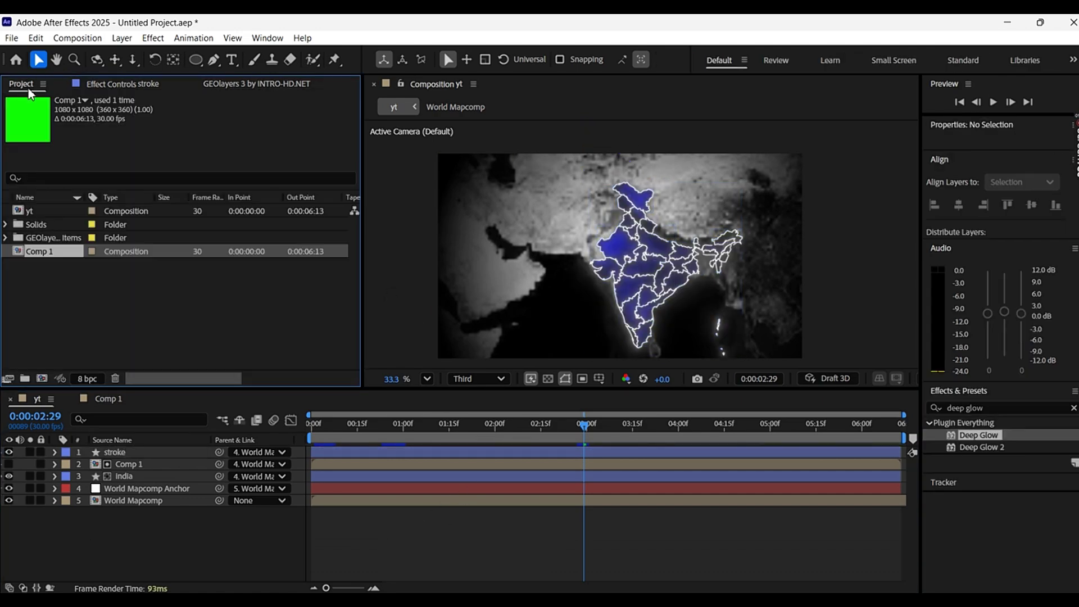
{"action": "left_click", "coordinate": [5, 225]}
{"action": "left_click", "coordinate": [6, 251]}
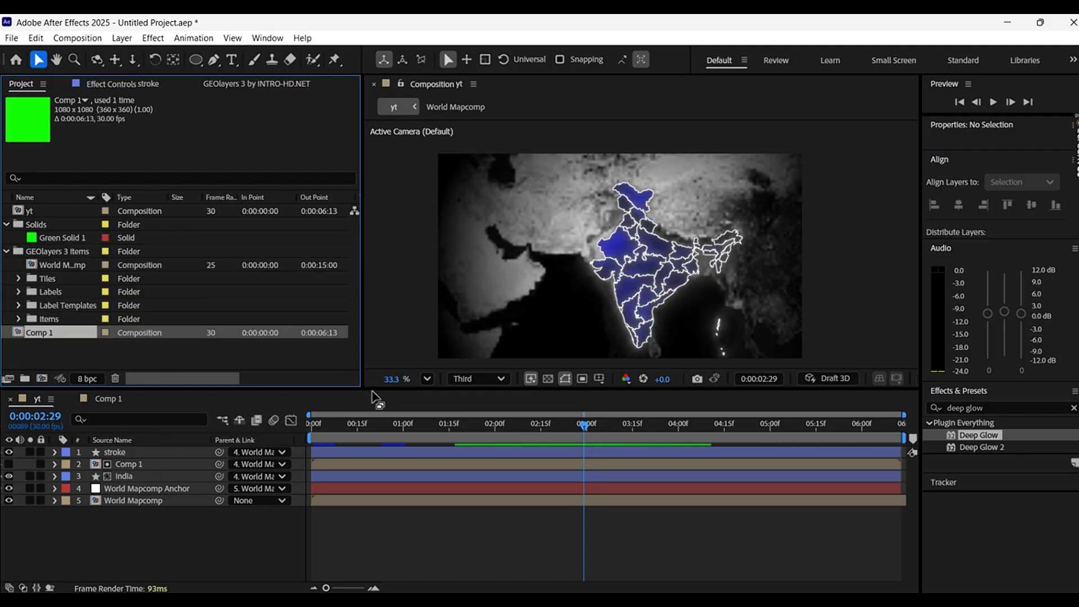
{"action": "key", "text": "super+e"}
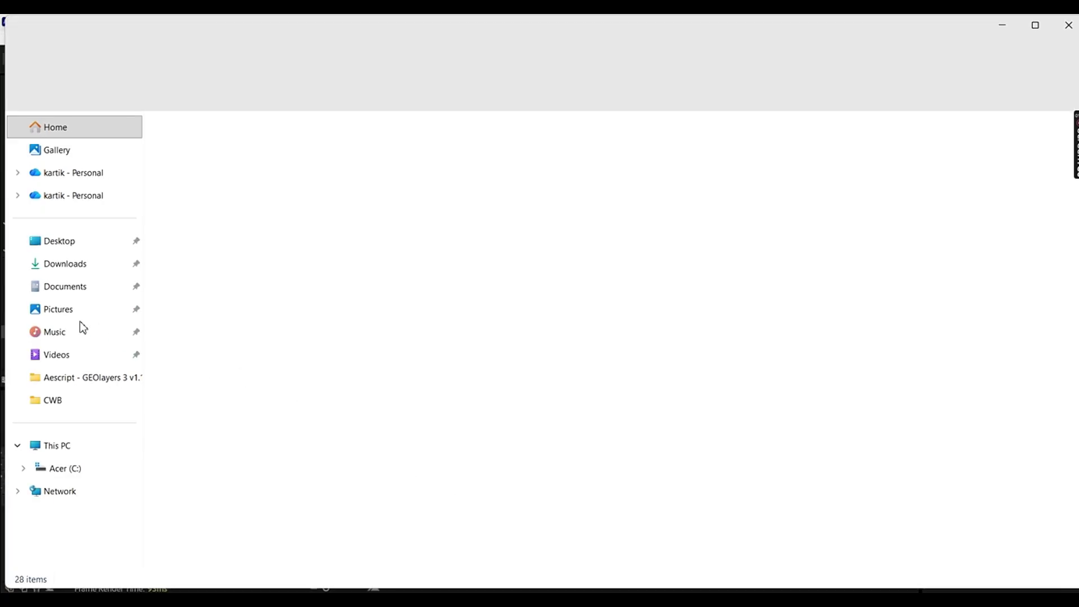
{"action": "left_click", "coordinate": [51, 264]}
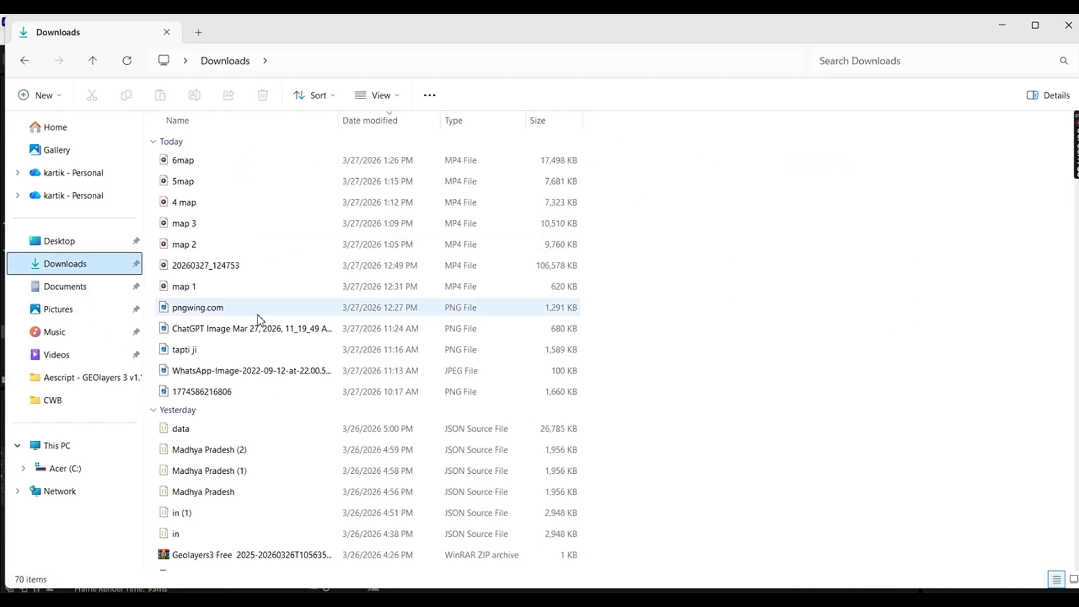
{"action": "left_click_drag", "start_coordinate": [430, 331], "coordinate": [244, 538]}
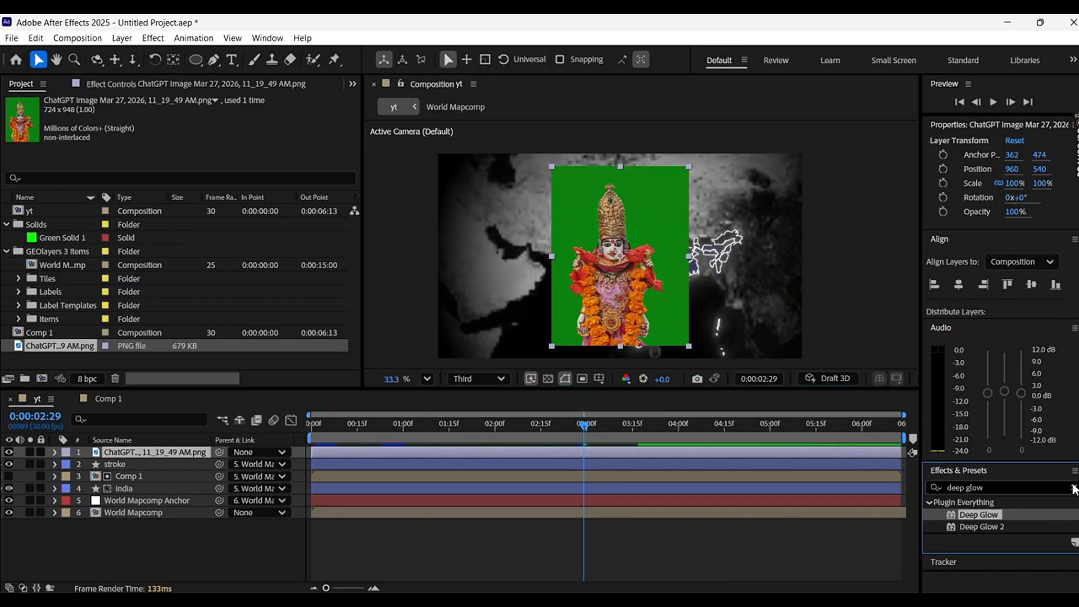
Apply Keylight (1.2) to the deity image layer and key out its green background by sampling it as the screen colour.
{"action": "left_click", "coordinate": [1073, 487]}
{"action": "type", "text": "keyli"}
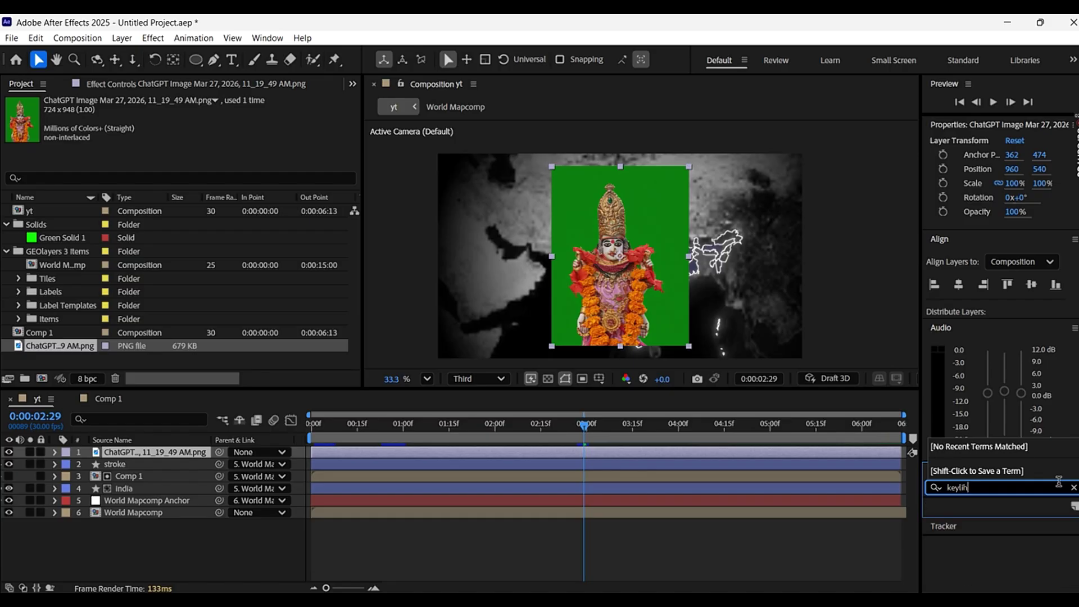
{"action": "left_click_drag", "start_coordinate": [982, 575], "coordinate": [753, 450]}
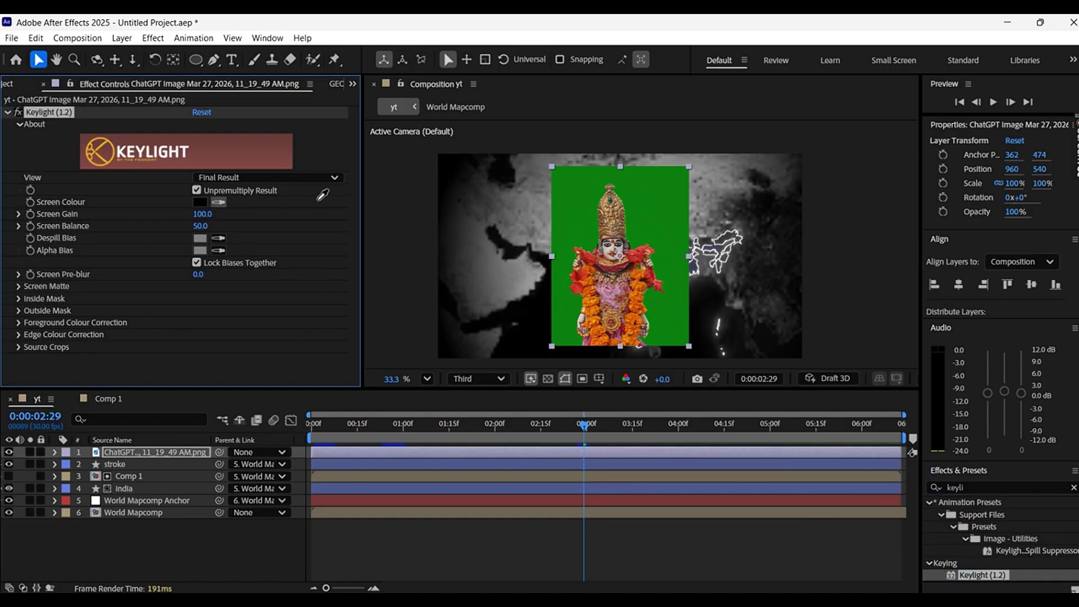
{"action": "left_click", "coordinate": [563, 201]}
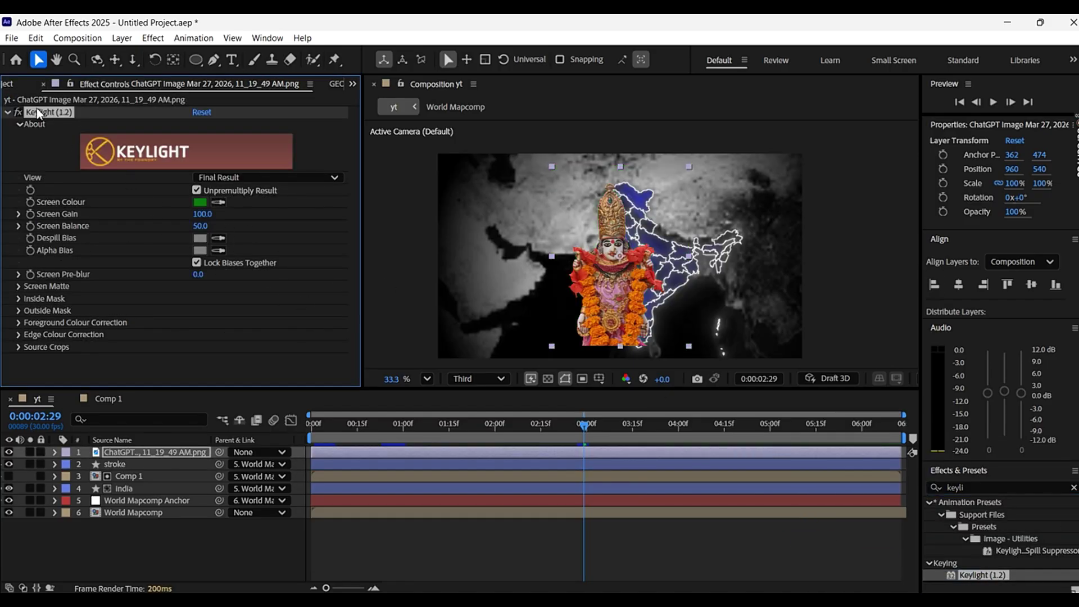
Scale the deity image layer to 84% and move it over India to about position 1122, 588.
{"action": "left_click", "coordinate": [17, 84]}
{"action": "left_click", "coordinate": [114, 453]}
{"action": "key", "text": "s"}
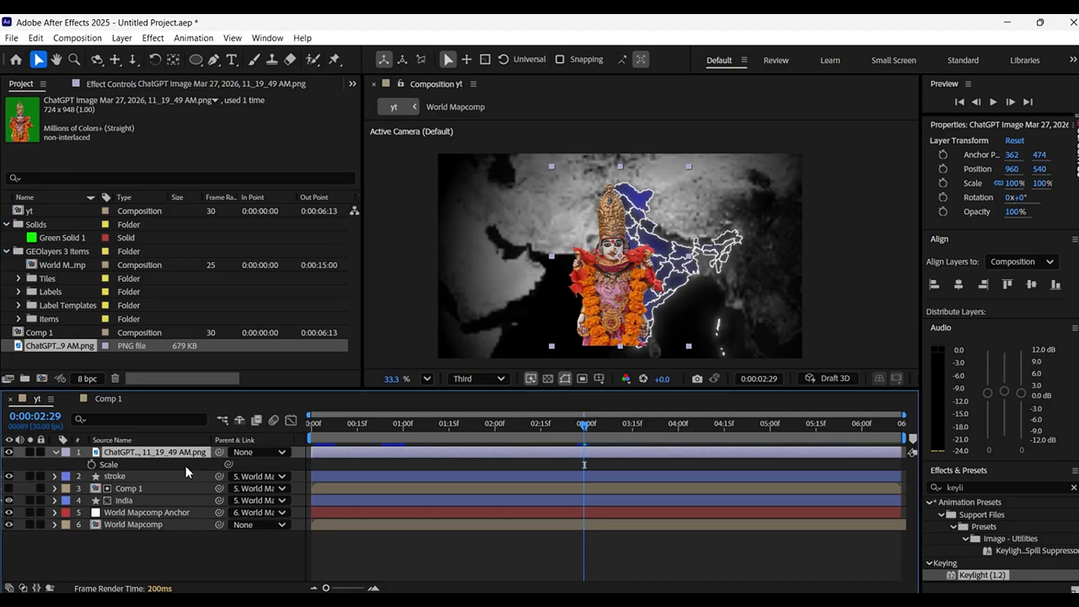
{"action": "key", "text": "F4"}
{"action": "left_click_drag", "start_coordinate": [235, 465], "coordinate": [206, 464]}
{"action": "left_click_drag", "start_coordinate": [635, 285], "coordinate": [663, 299]}
{"action": "mouse_move", "coordinate": [243, 465]}
{"action": "left_mouse_down"}
{"action": "mouse_move", "coordinate": [259, 475]}
{"action": "mouse_move", "coordinate": [223, 466]}
{"action": "left_mouse_up"}
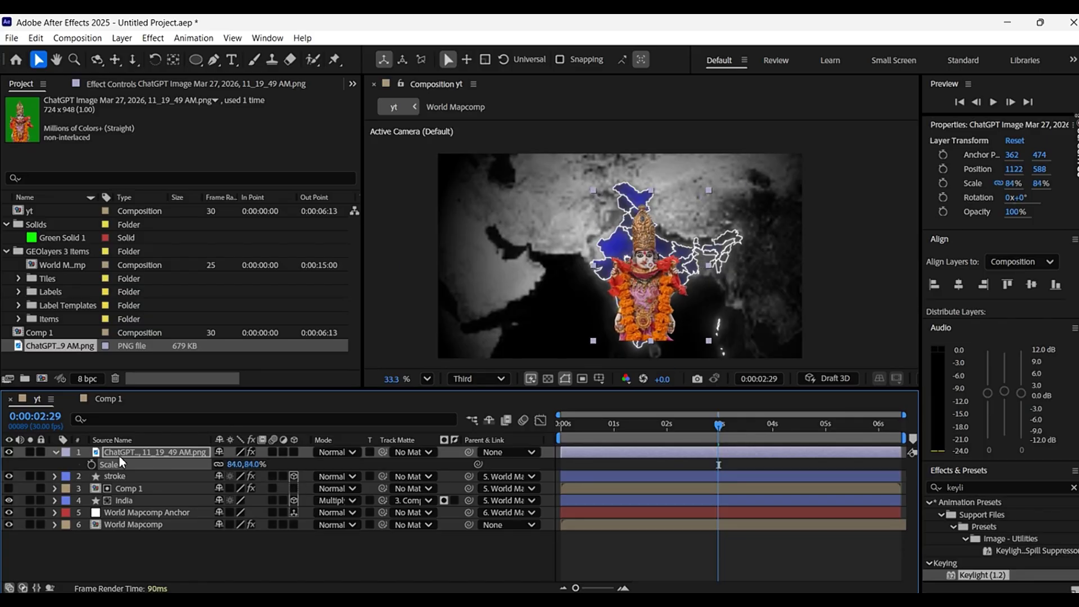
Try the World Mapcomp Anchor and India layers as track mattes for the deity image, preview, and remove the matte.
{"action": "left_click", "coordinate": [55, 451]}
{"action": "left_click_drag", "start_coordinate": [383, 452], "coordinate": [172, 499]}
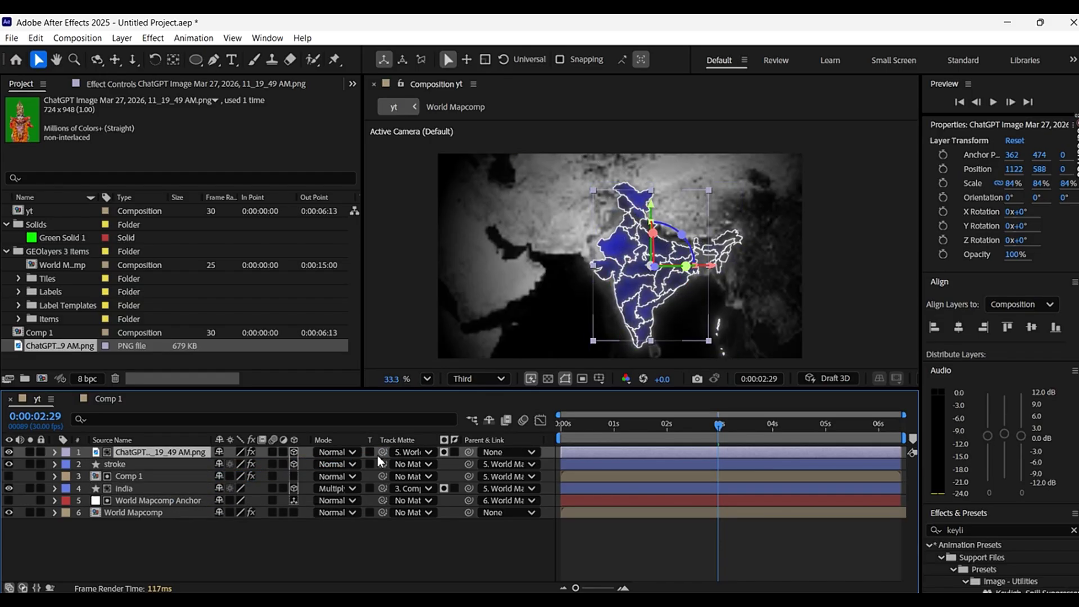
{"action": "left_click_drag", "start_coordinate": [382, 452], "coordinate": [190, 489]}
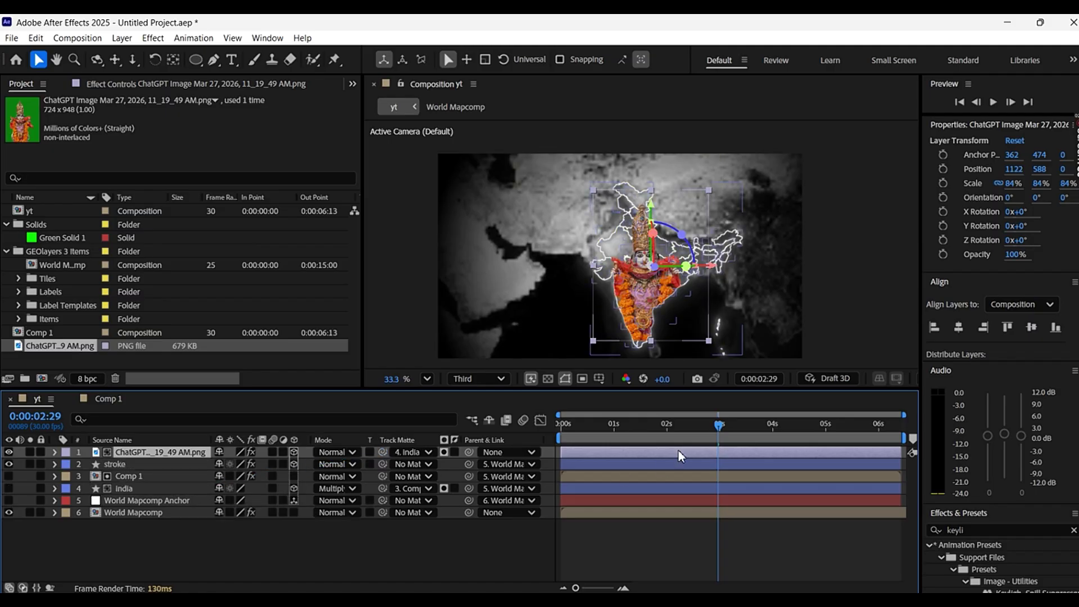
{"action": "key", "text": "space"}
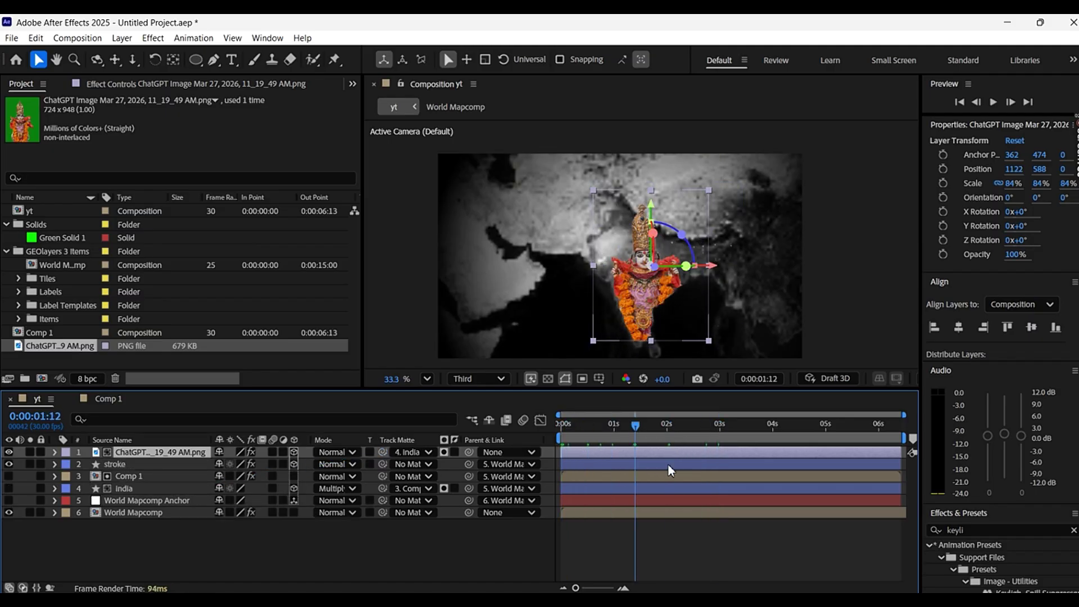
{"action": "left_click", "coordinate": [414, 452]}
{"action": "left_click", "coordinate": [423, 466]}
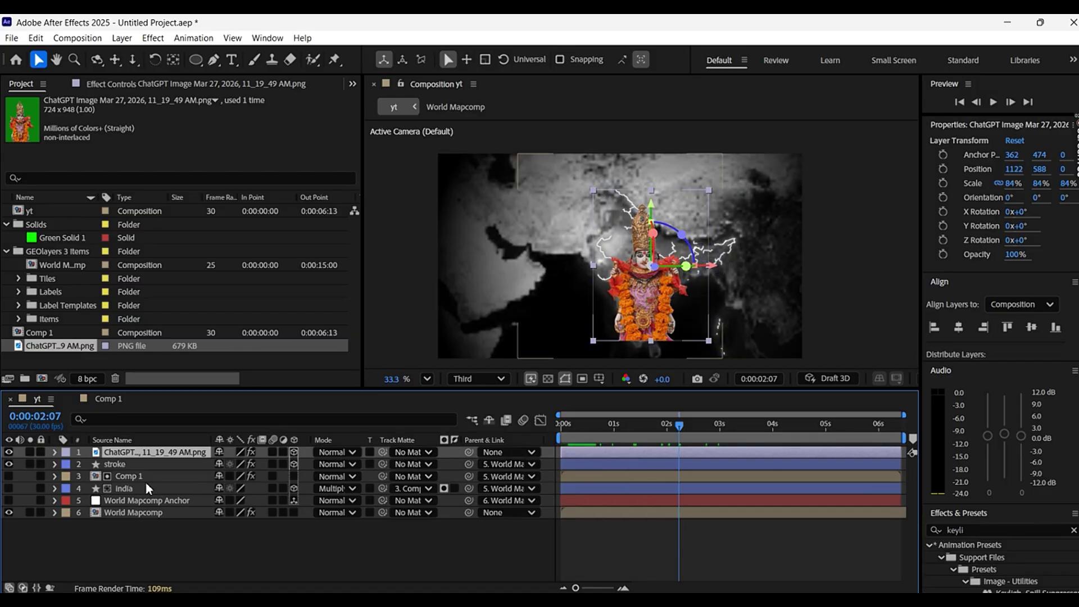
Duplicate the India layer and make the original India and World Mapcomp Anchor layers visible, keeping Comp 1 and the duplicate hidden.
{"action": "left_click", "coordinate": [141, 488]}
{"action": "key", "text": "ctrl+d"}
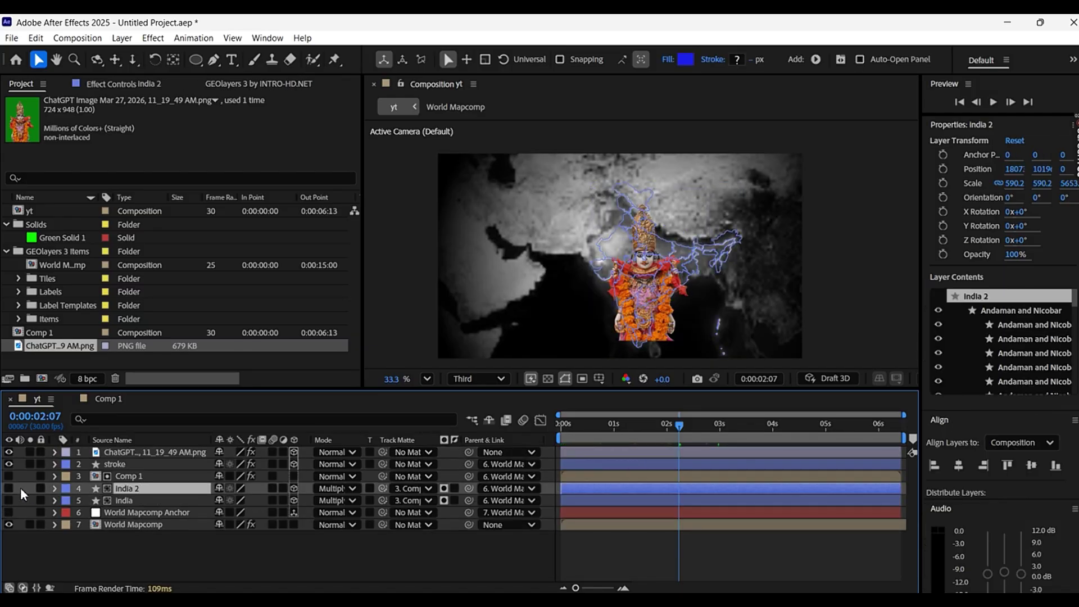
{"action": "left_click", "coordinate": [127, 500]}
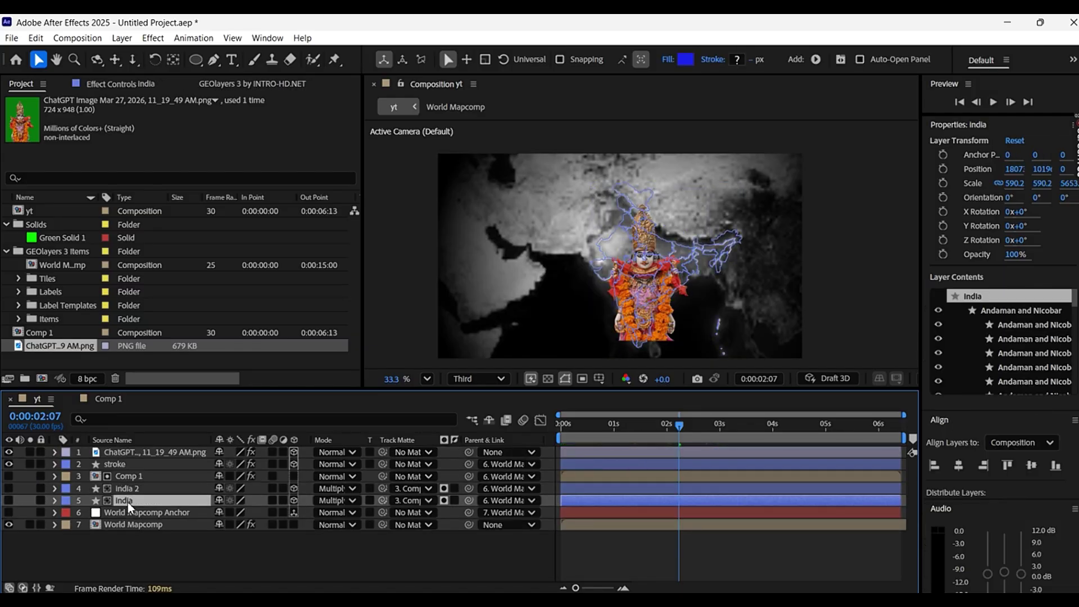
{"action": "left_click", "coordinate": [9, 500]}
{"action": "left_click", "coordinate": [9, 512]}
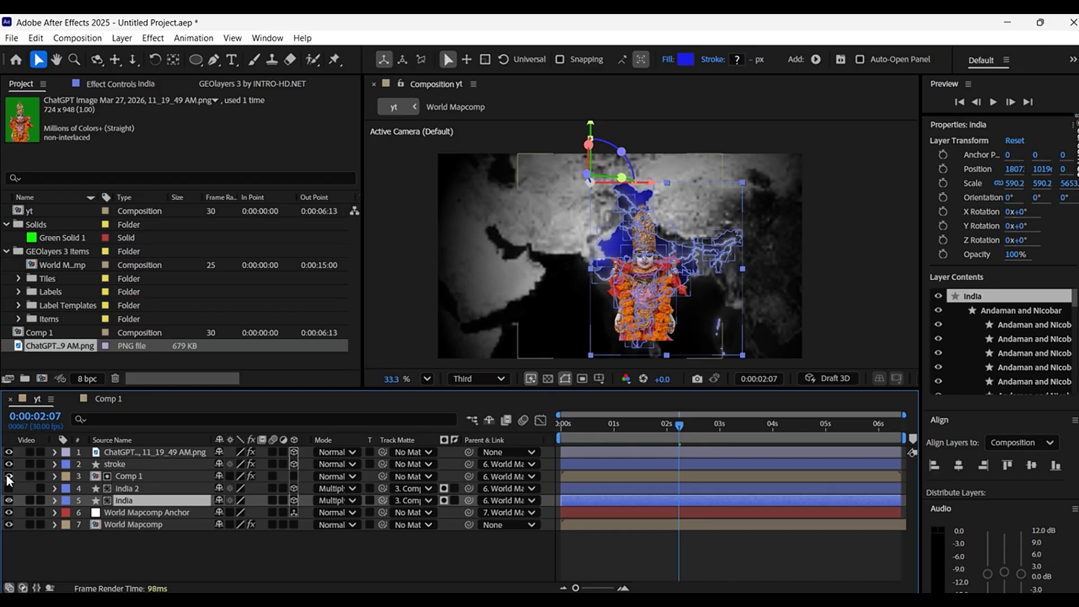
{"action": "left_click", "coordinate": [9, 488]}
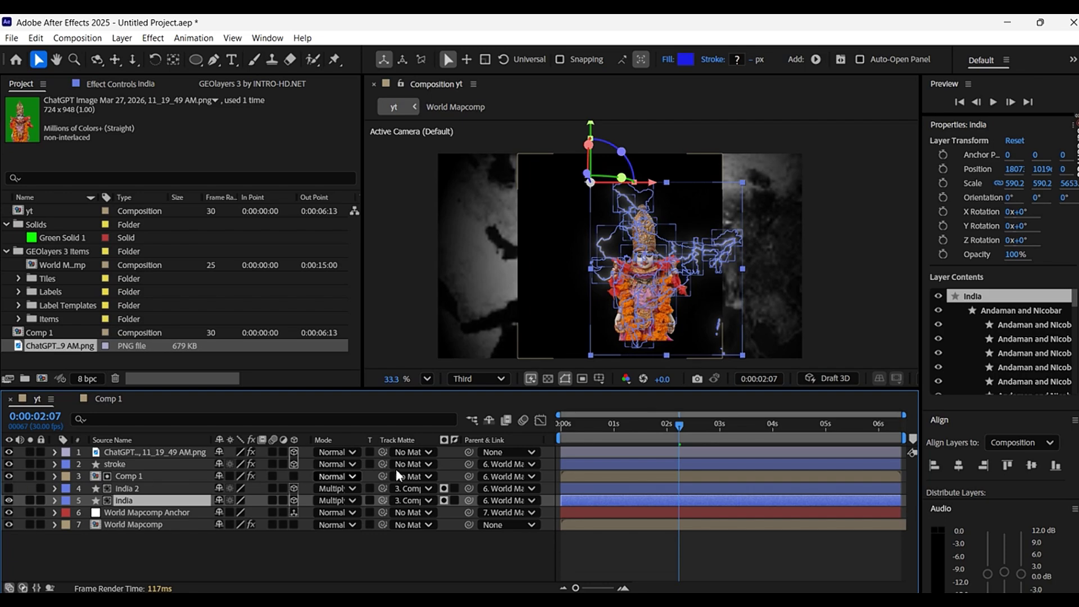
At 0:00:00:29, assign the India 2 layer as the deity image layer's track matte.
{"action": "left_click_drag", "start_coordinate": [629, 437], "coordinate": [634, 469]}
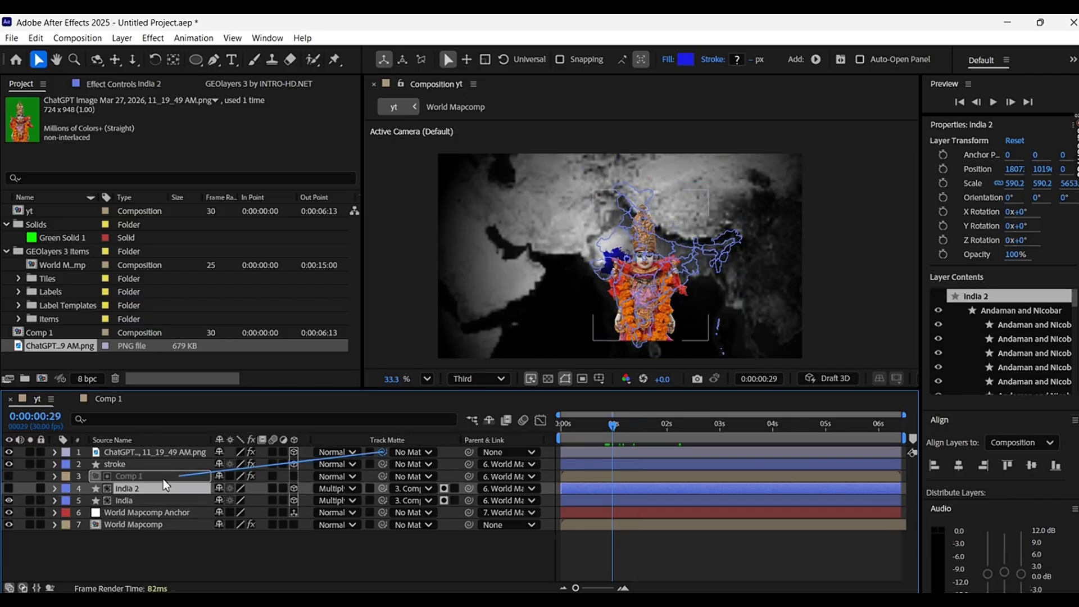
{"action": "left_click_drag", "start_coordinate": [163, 478], "coordinate": [123, 490]}
{"action": "left_click", "coordinate": [586, 558]}
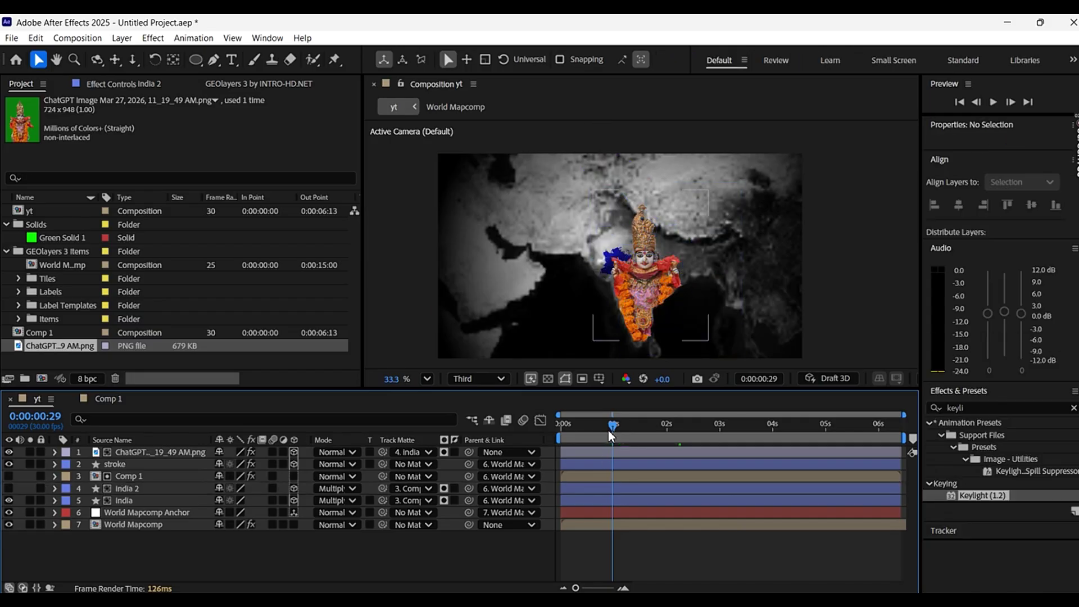
Play the yt composition from the start to about two seconds to check the matted deity image.
{"action": "left_click_drag", "start_coordinate": [608, 435], "coordinate": [519, 446]}
{"action": "key", "text": "space"}
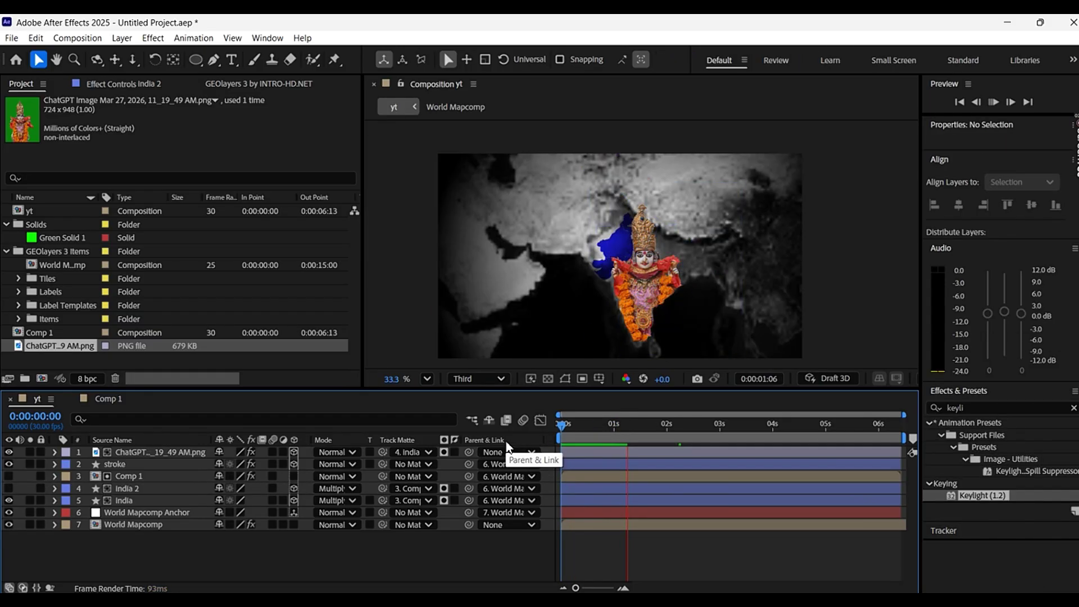
{"action": "key", "text": "space"}
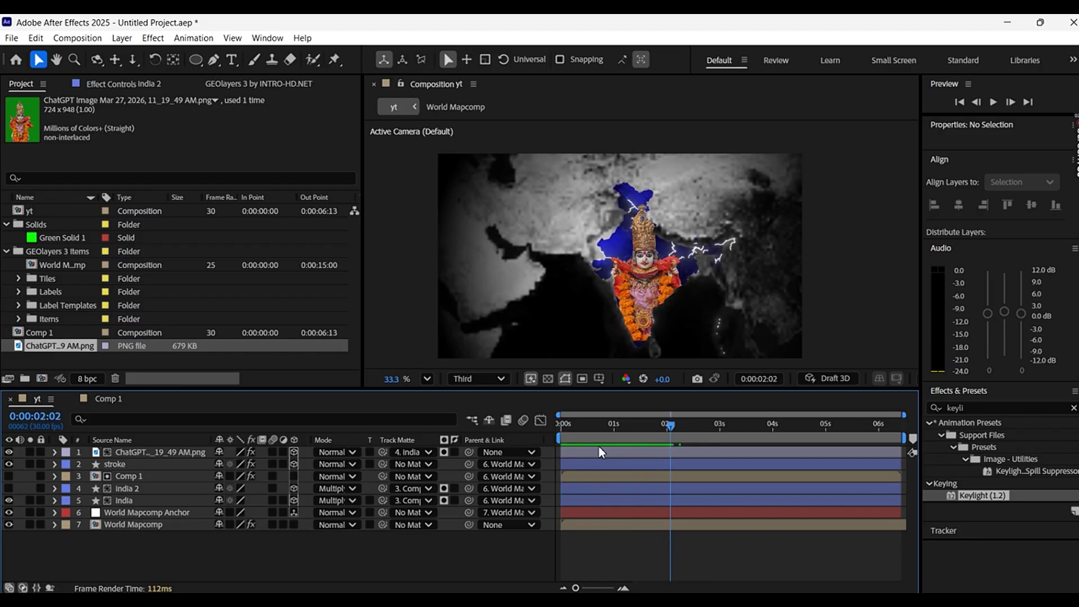
Scale the matted deity image layer to 95% and move it to about position 1143, 585.
{"action": "left_click", "coordinate": [599, 447]}
{"action": "key", "text": "s"}
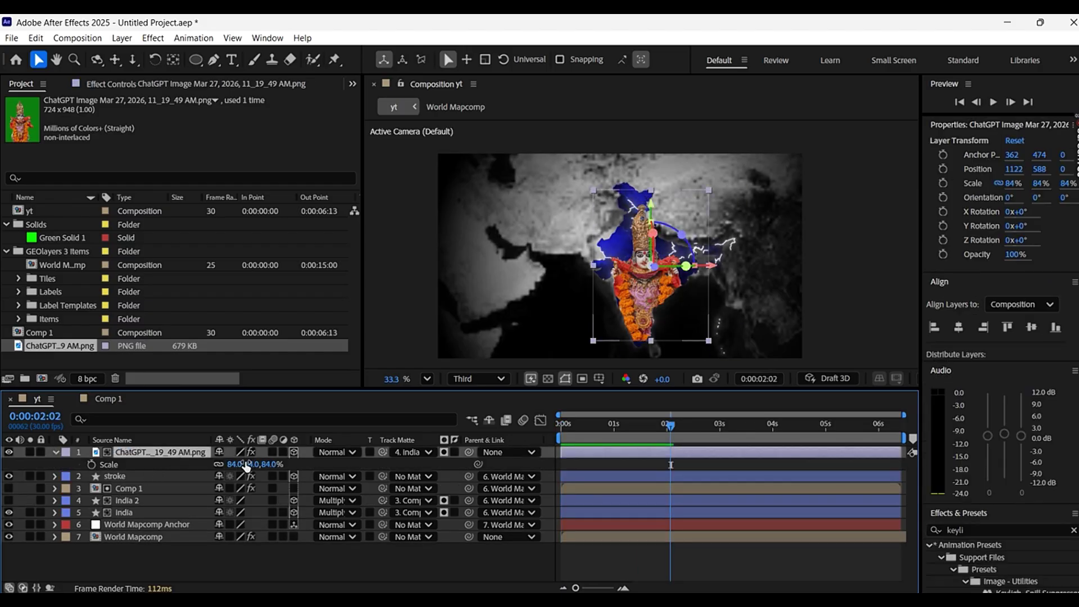
{"action": "left_click_drag", "start_coordinate": [246, 466], "coordinate": [252, 467]}
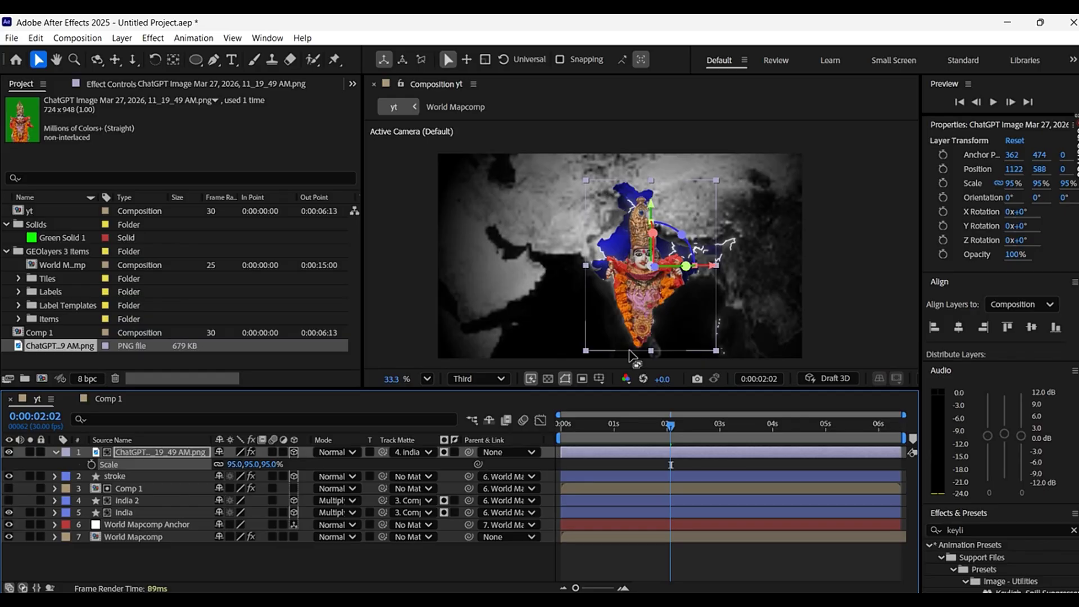
{"action": "left_click_drag", "start_coordinate": [637, 294], "coordinate": [640, 294]}
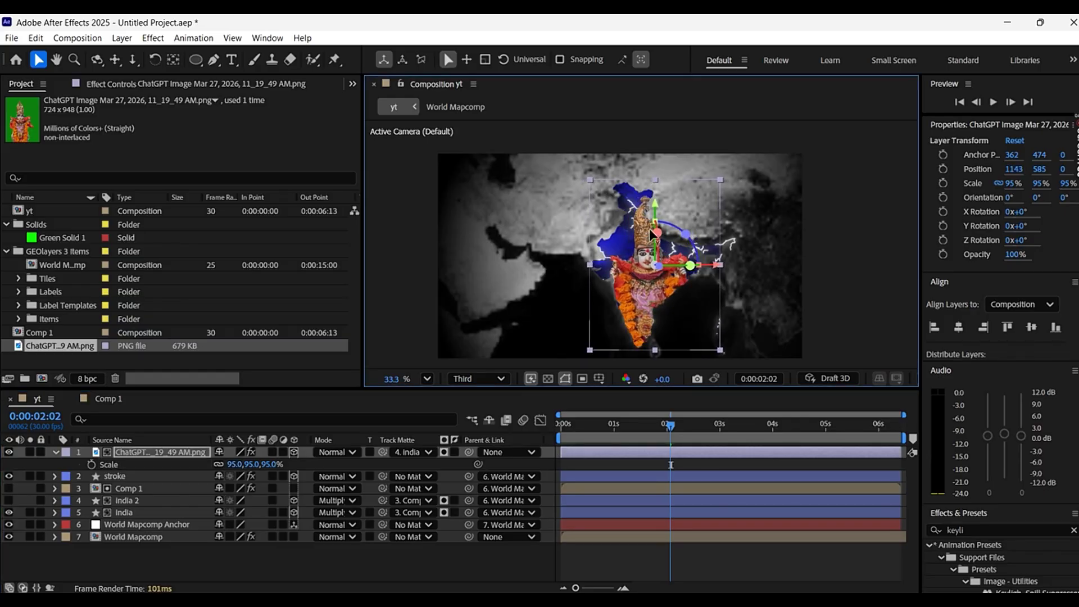
{"action": "key", "text": "F2"}
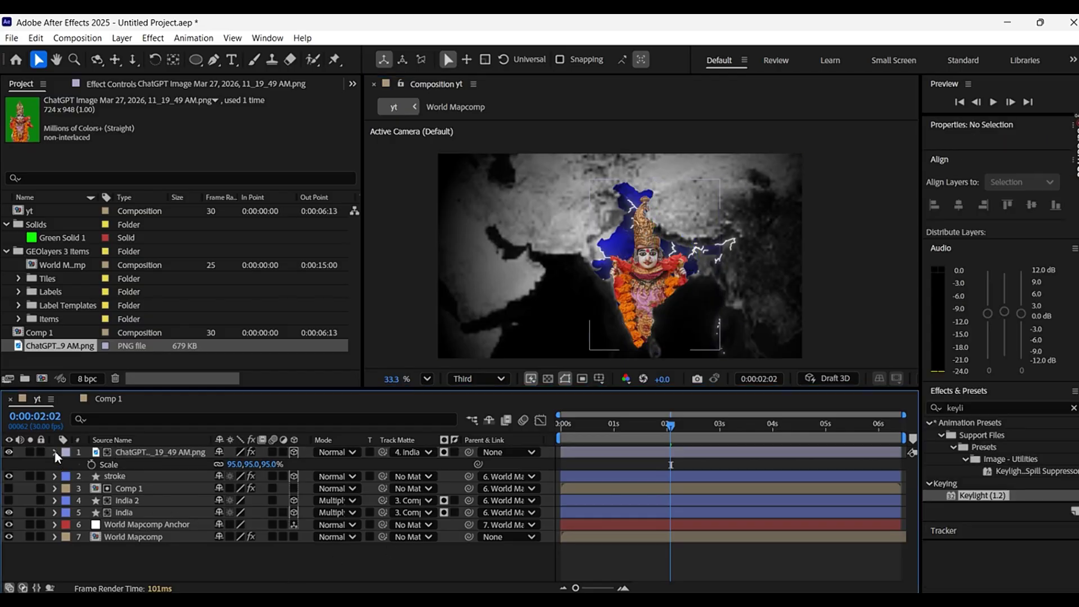
{"action": "left_click", "coordinate": [52, 452]}
Activate the Ellipse tool with no layer selected and set the shape stroke to None.
{"action": "left_click", "coordinate": [113, 451]}
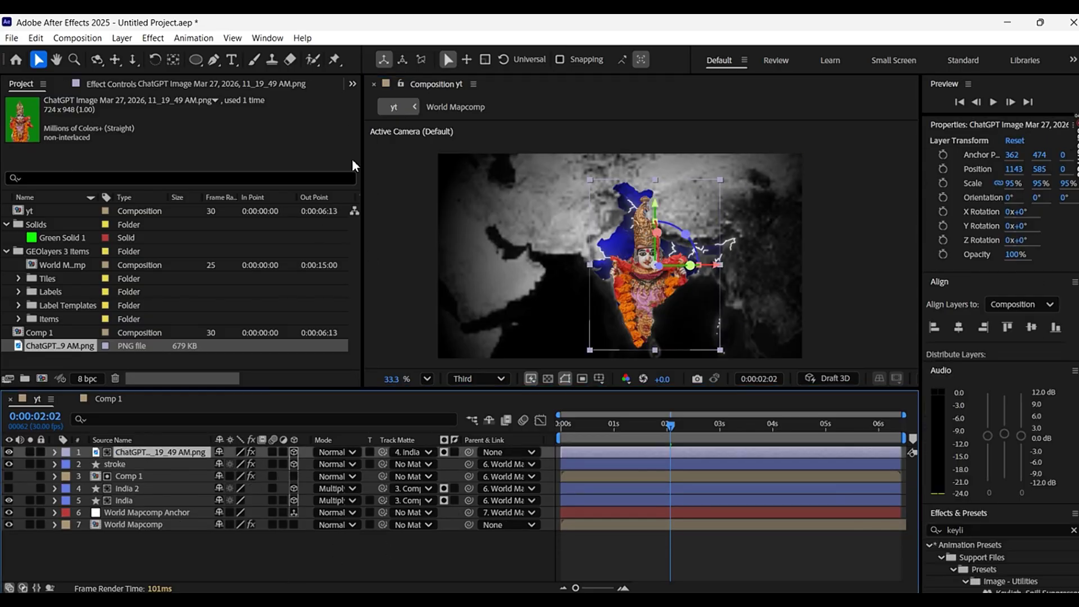
{"action": "left_click", "coordinate": [196, 60]}
{"action": "key", "text": "F2"}
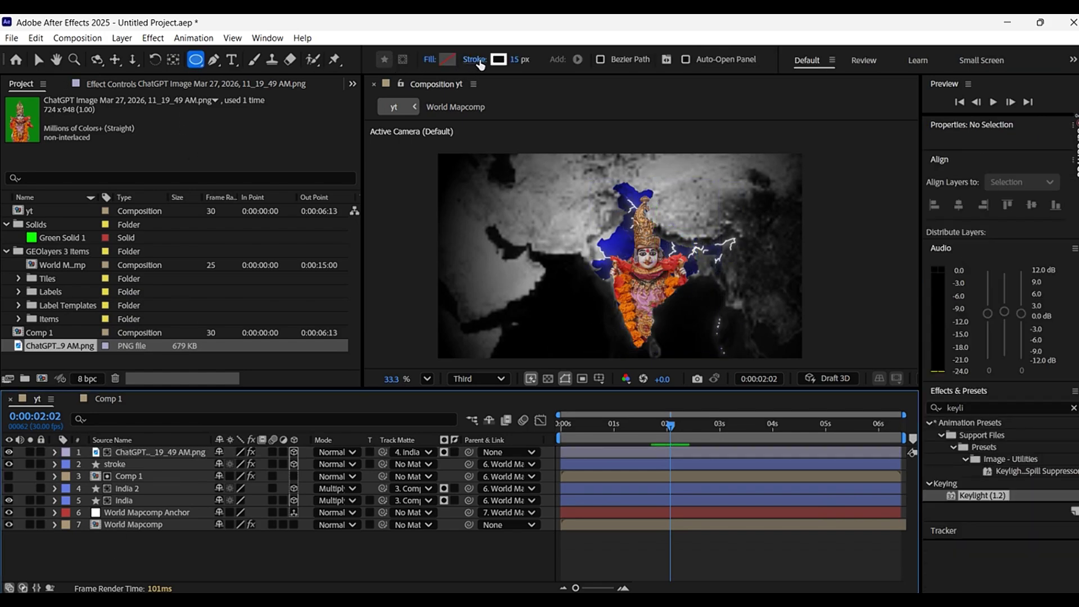
{"action": "left_click", "coordinate": [479, 60]}
{"action": "left_click", "coordinate": [560, 349]}
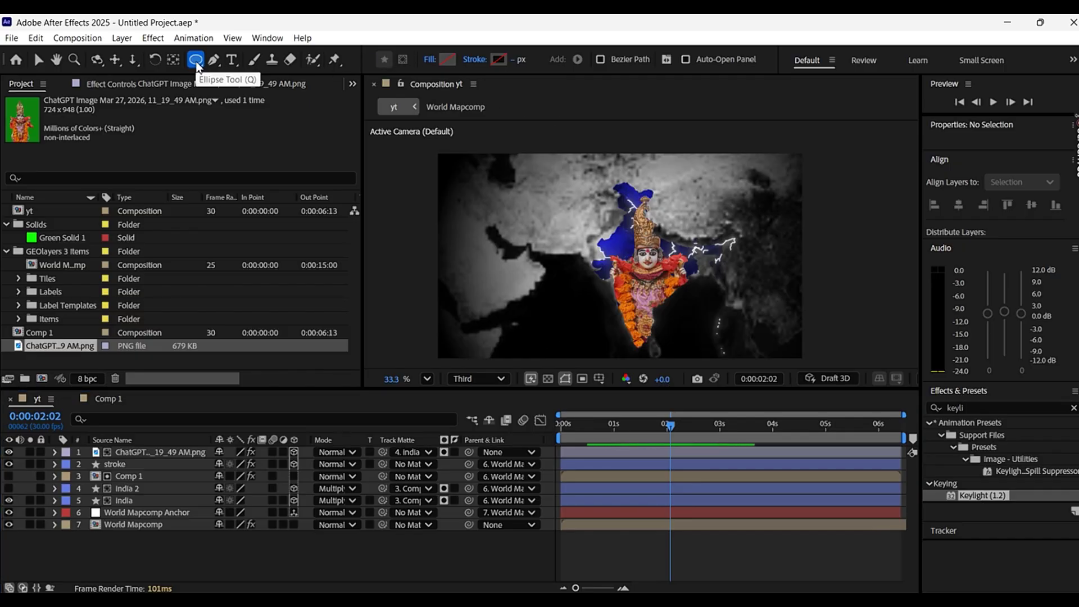
With the Rectangle tool, add a rectangle about 4193 by 3006 to the India 2 layer over the deity's head and shoulders.
{"action": "key", "text": "q"}
{"action": "key", "text": "q"}
{"action": "key", "text": "q"}
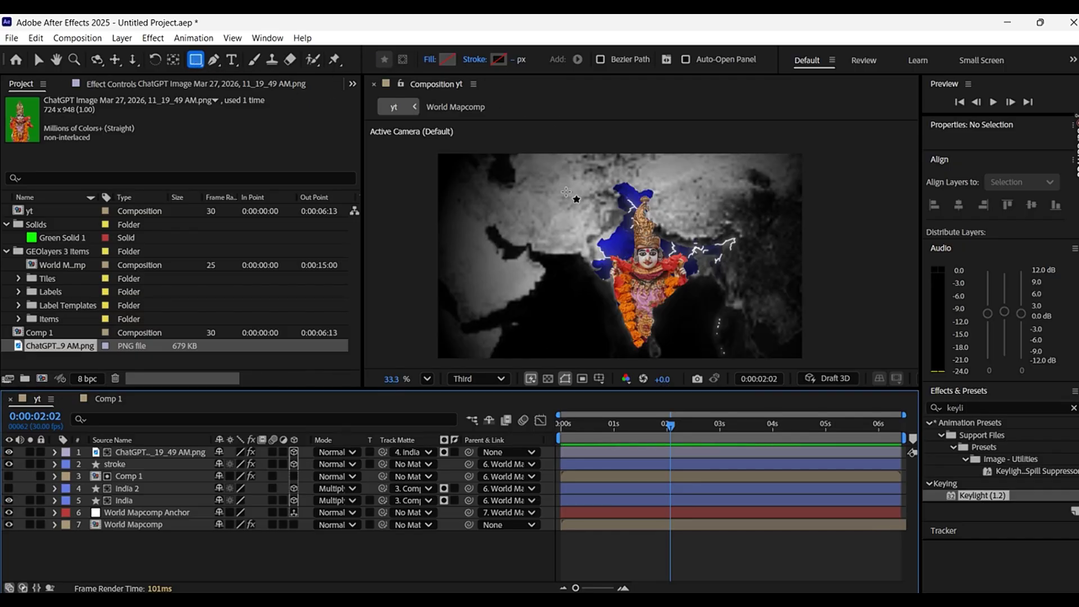
{"action": "left_click", "coordinate": [143, 499]}
{"action": "key", "text": "ctrl+Up"}
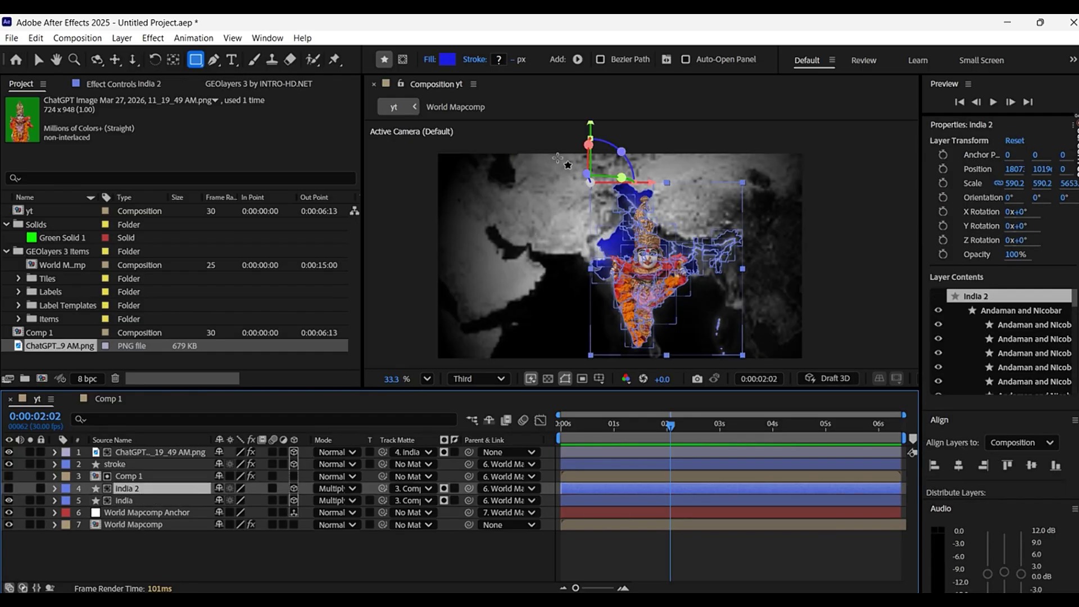
{"action": "left_click_drag", "start_coordinate": [574, 175], "coordinate": [552, 355]}
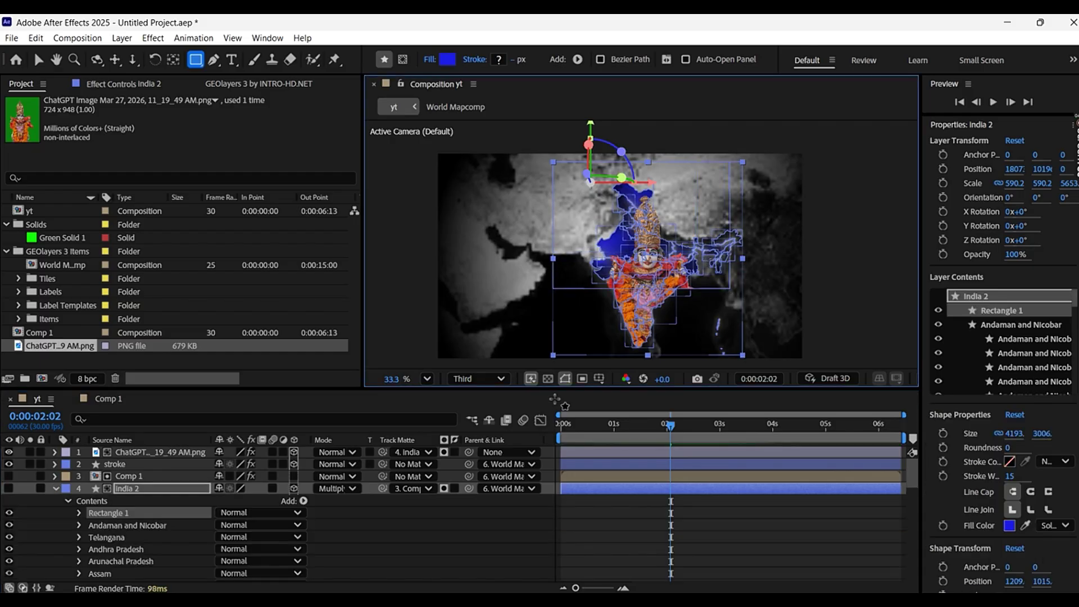
{"action": "key", "text": "ctrl+shift+a"}
{"action": "left_click", "coordinate": [55, 488]}
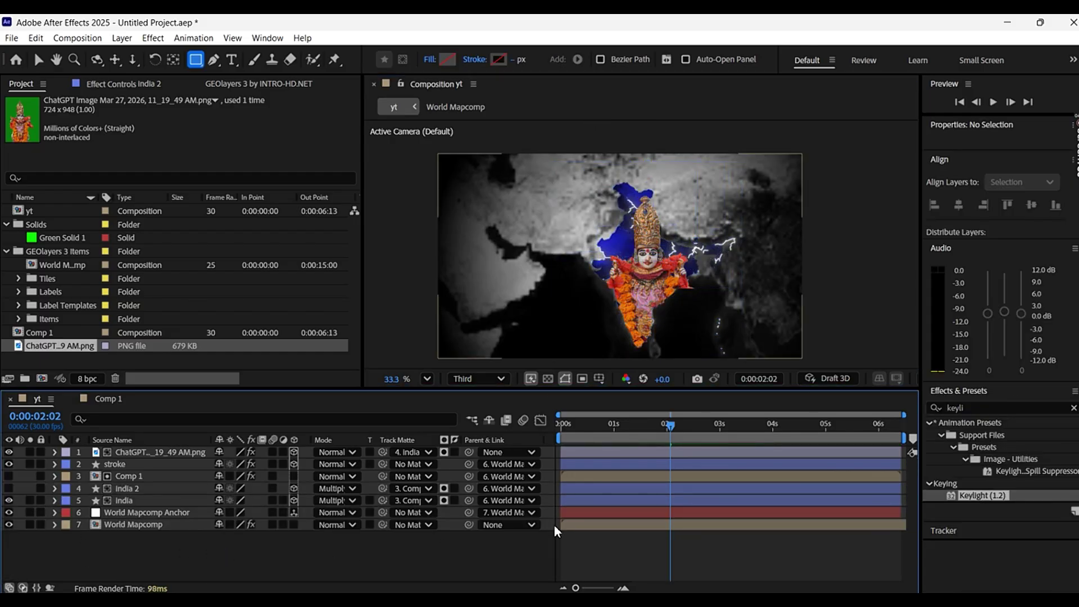
At 0:00:03:24, try Deep Glow on the deity image layer with radius 200 and exposure 0.2.
{"action": "left_click_drag", "start_coordinate": [667, 431], "coordinate": [538, 457]}
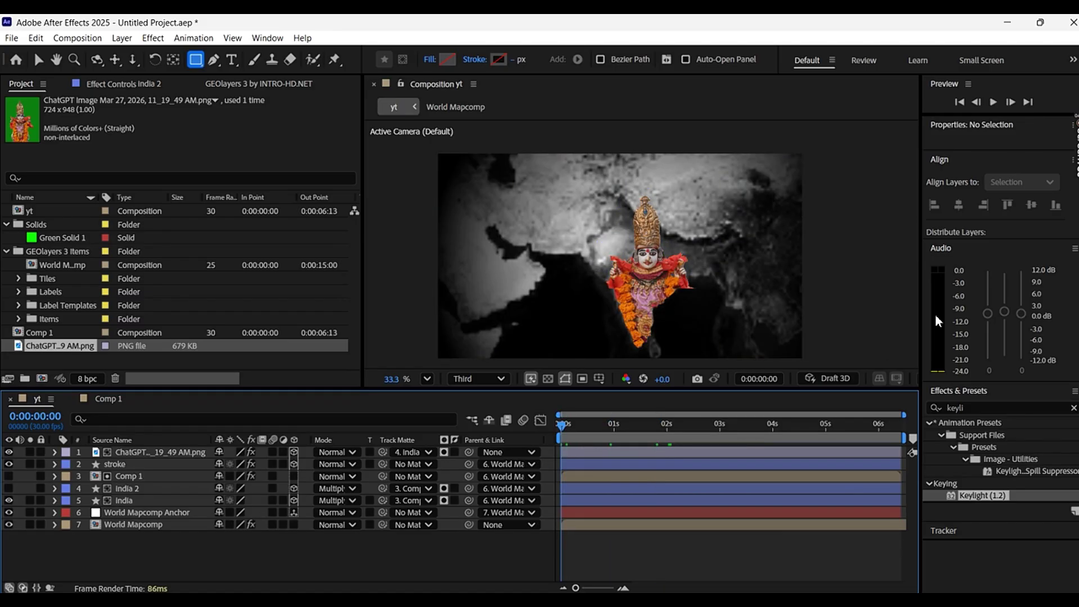
{"action": "left_click_drag", "start_coordinate": [570, 428], "coordinate": [771, 484]}
{"action": "double_click", "coordinate": [956, 408]}
{"action": "key", "text": "BackSpace"}
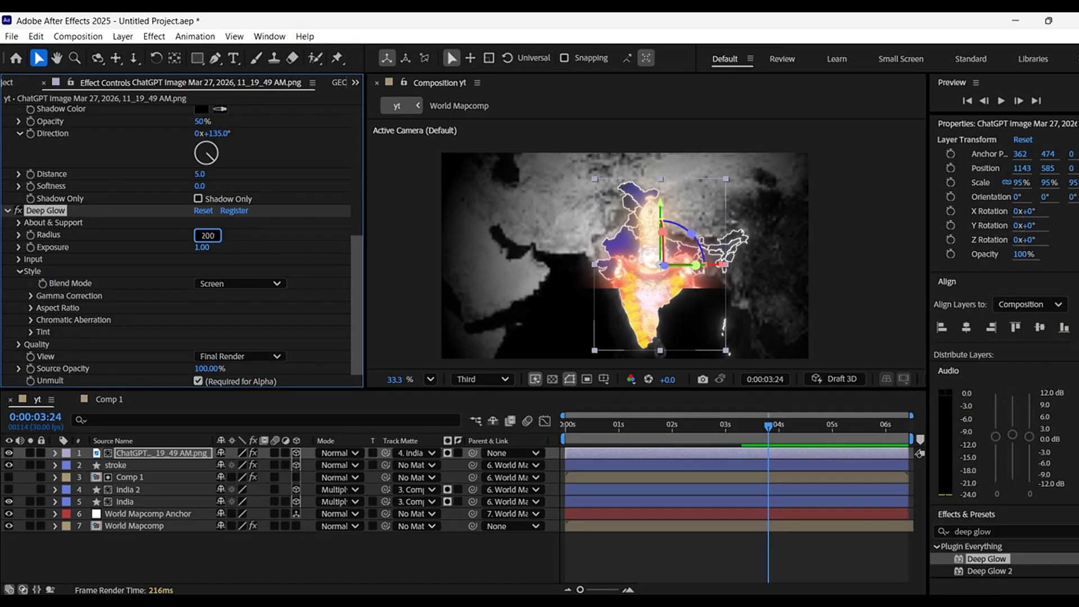
{"action": "key", "text": "Return"}
{"action": "left_click", "coordinate": [201, 247]}
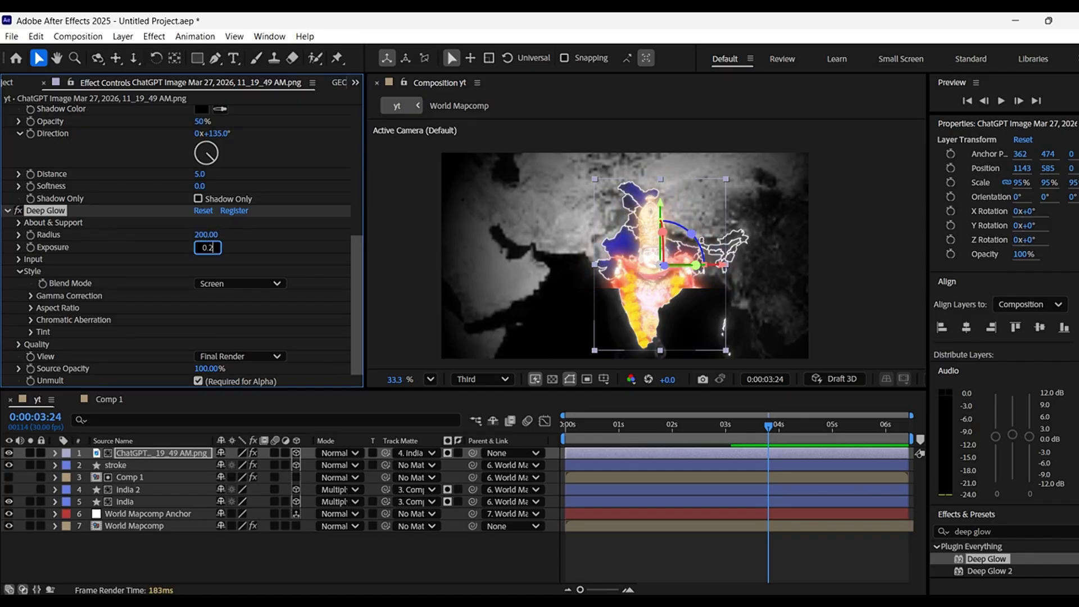
{"action": "type", "text": "0.20"}
{"action": "key", "text": "Return"}
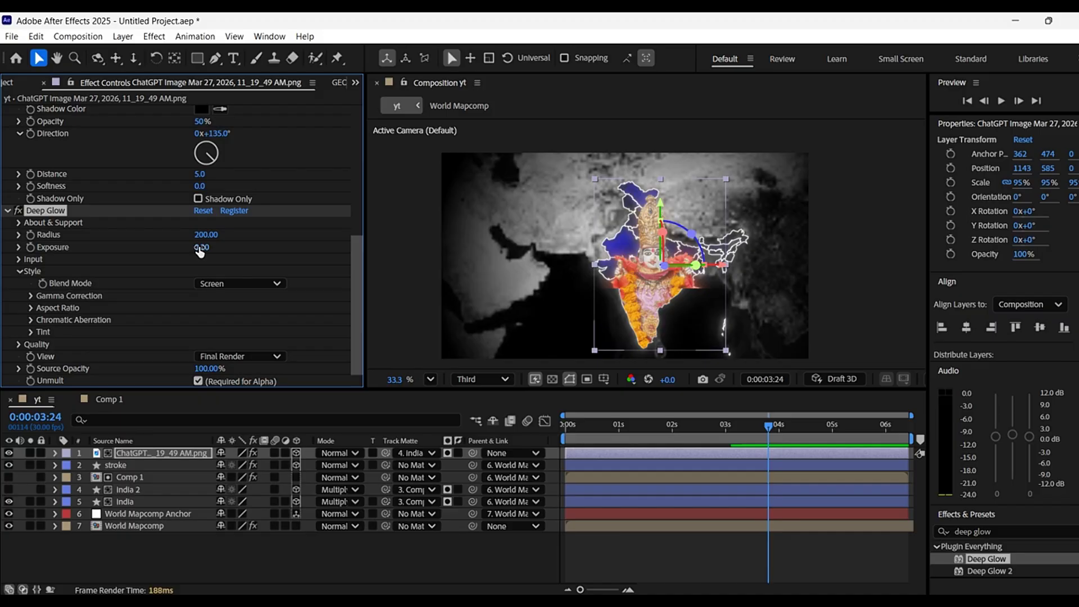
Remove the Drop Shadow and Deep Glow effects from the deity image layer.
{"action": "scroll", "coordinate": [63, 219], "scroll_direction": "up", "scroll_amount": 4}
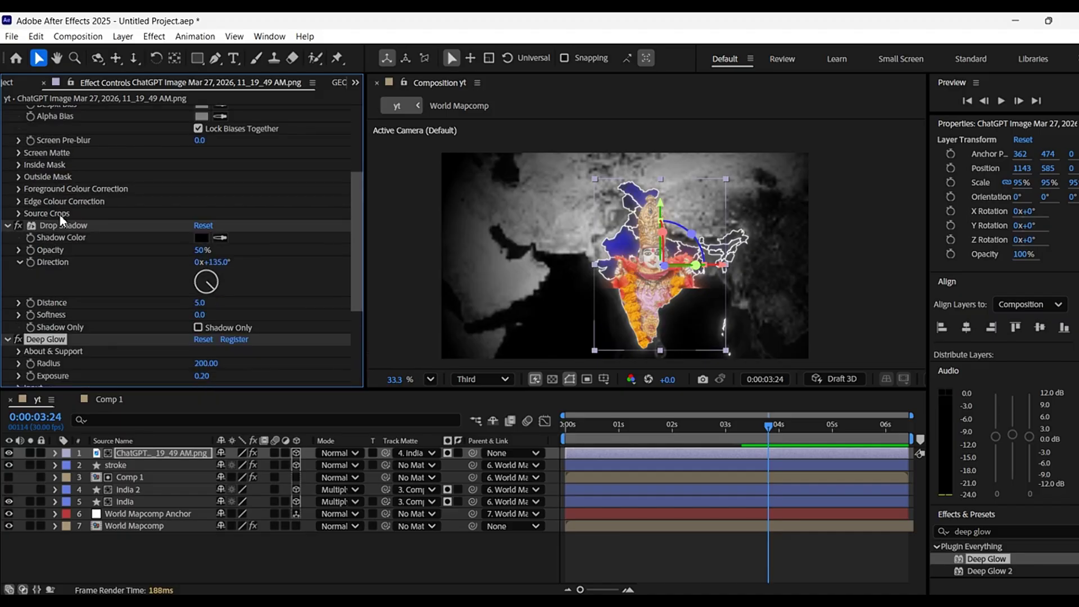
{"action": "left_click", "coordinate": [56, 225]}
{"action": "key", "text": "Delete"}
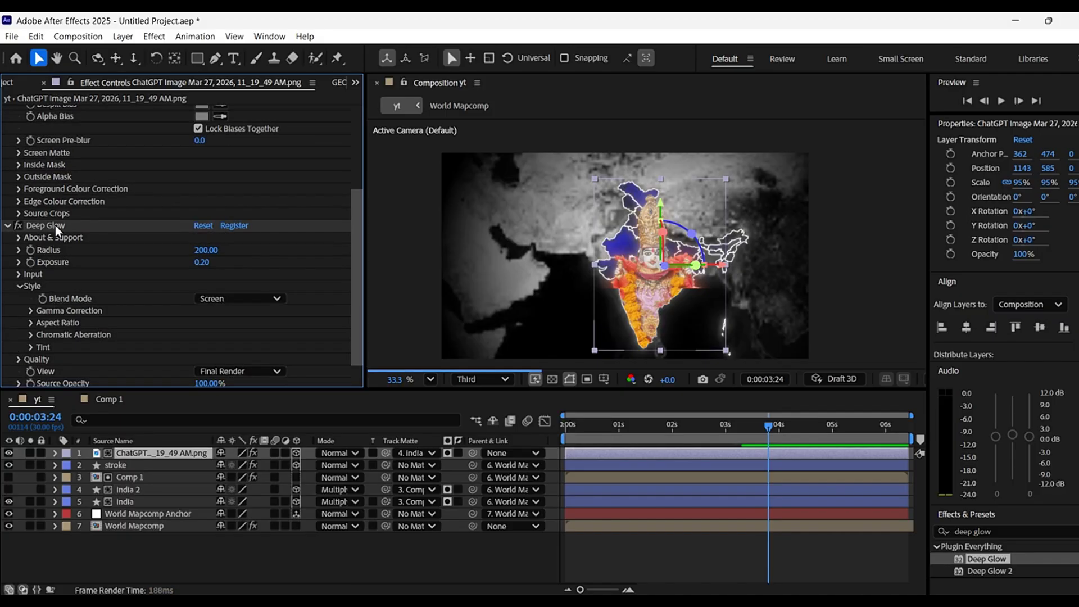
{"action": "key", "text": "Delete"}
Apply Drop Shadow to the deity image layer with opacity 100% and softness 50.
{"action": "left_click", "coordinate": [989, 531]}
{"action": "type", "text": "drop shado"}
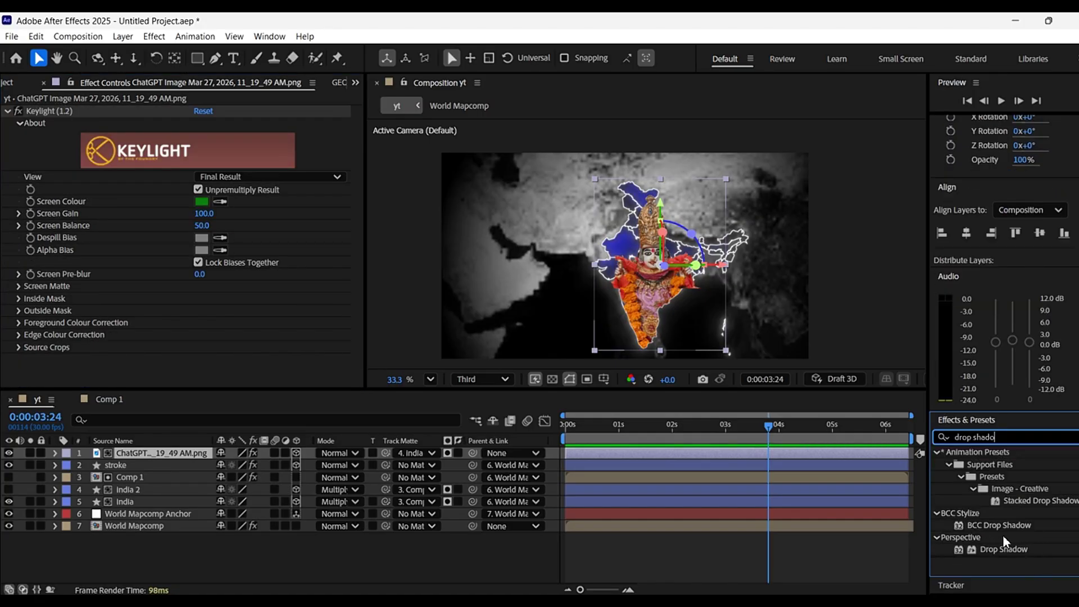
{"action": "mouse_move", "coordinate": [999, 549]}
{"action": "left_mouse_down"}
{"action": "mouse_move", "coordinate": [689, 467]}
{"action": "mouse_move", "coordinate": [690, 454]}
{"action": "left_mouse_up"}
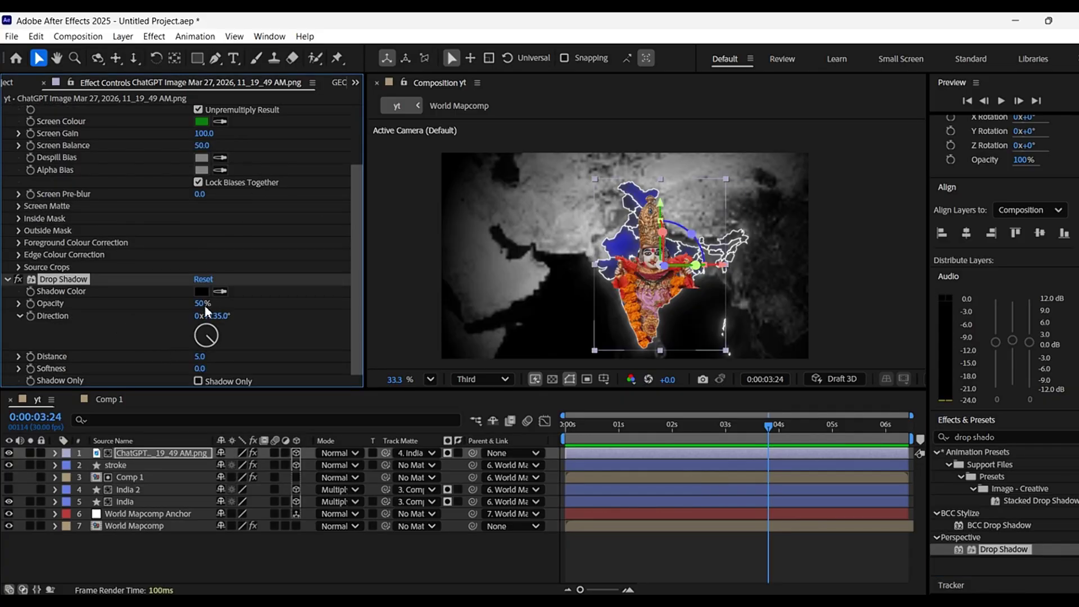
{"action": "left_click_drag", "start_coordinate": [286, 314], "coordinate": [317, 316]}
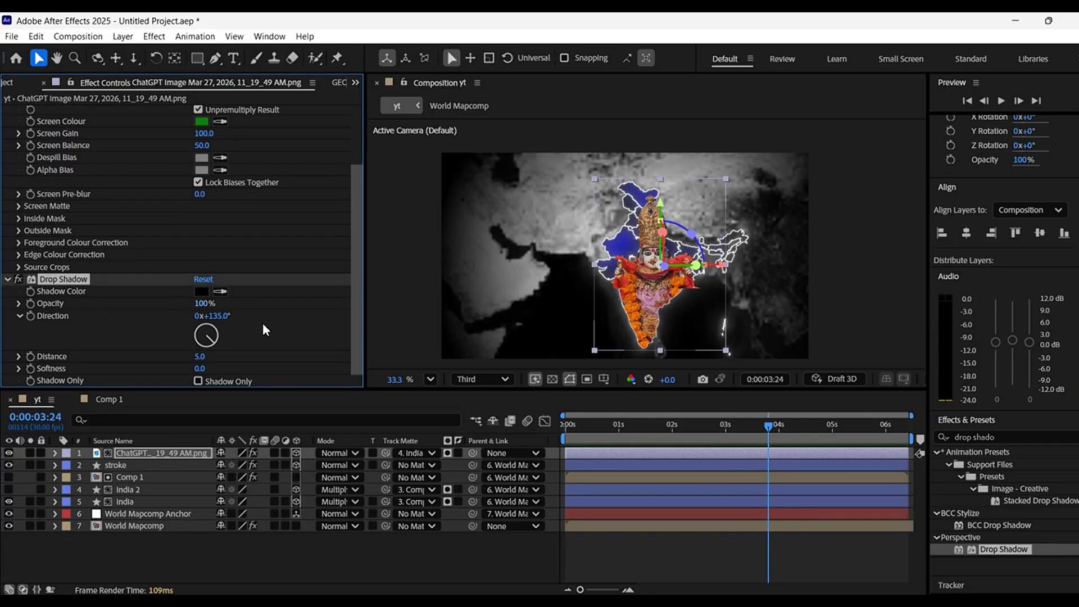
{"action": "left_click", "coordinate": [201, 368]}
{"action": "type", "text": "50"}
{"action": "key", "text": "Return"}
{"action": "left_click", "coordinate": [641, 545]}
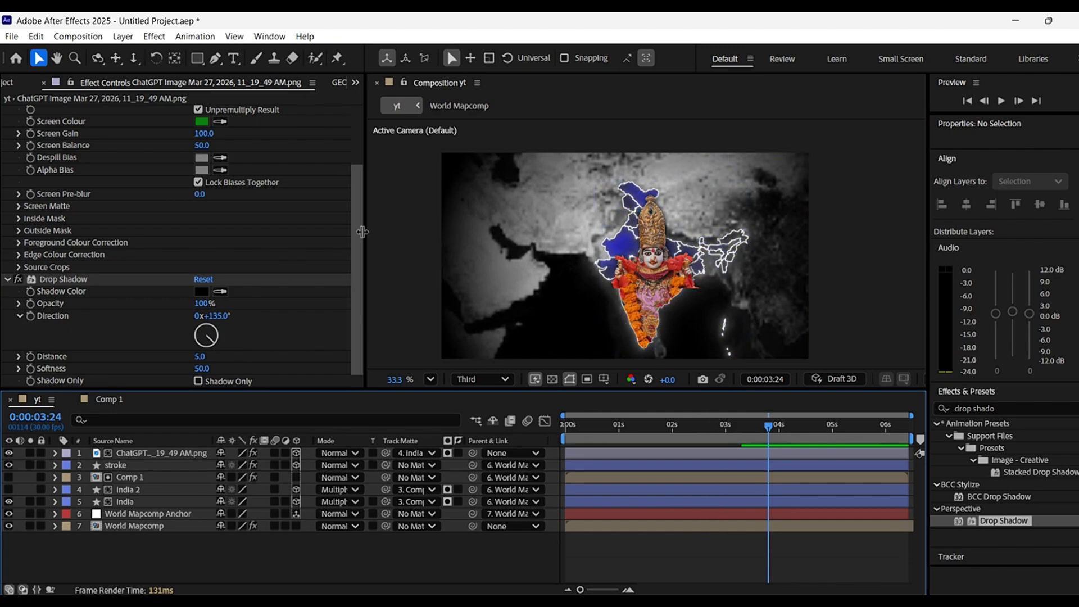
Add a Position keyframe to the deity image layer at 0:00:01:19, keeping it at 1143, 585.
{"action": "mouse_move", "coordinate": [685, 432]}
{"action": "left_mouse_down"}
{"action": "mouse_move", "coordinate": [531, 444]}
{"action": "mouse_move", "coordinate": [653, 462]}
{"action": "left_mouse_up"}
{"action": "left_click", "coordinate": [653, 467]}
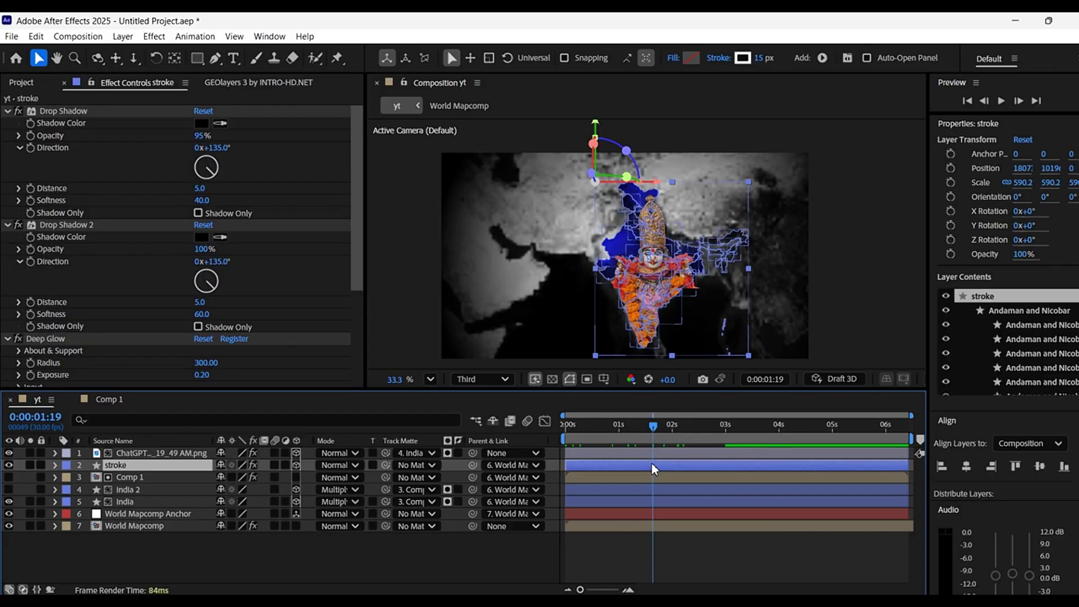
{"action": "key", "text": "p"}
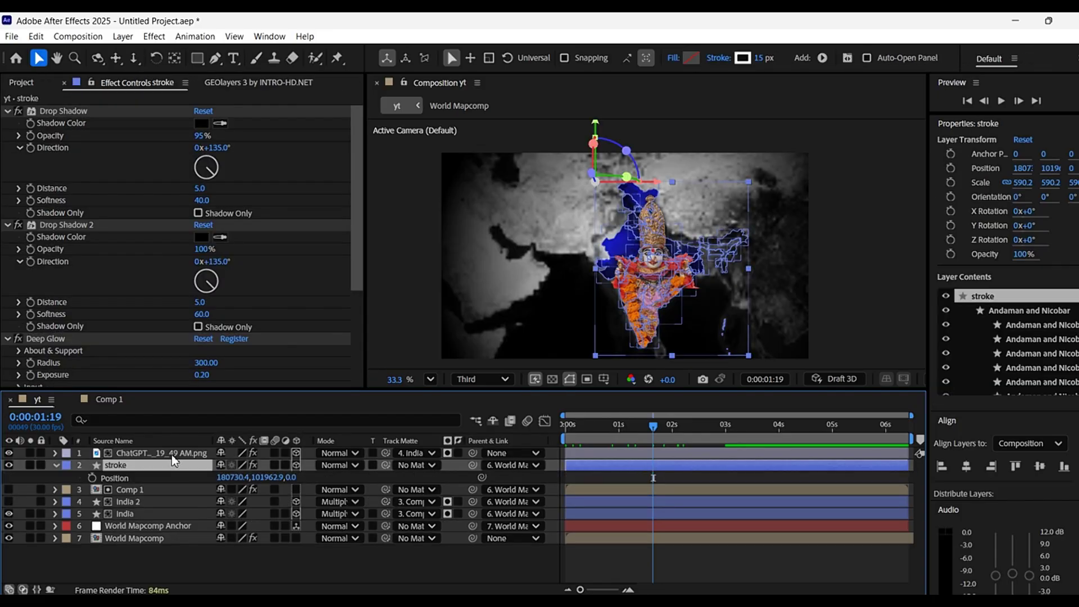
{"action": "left_click", "coordinate": [171, 454]}
{"action": "key", "text": "p"}
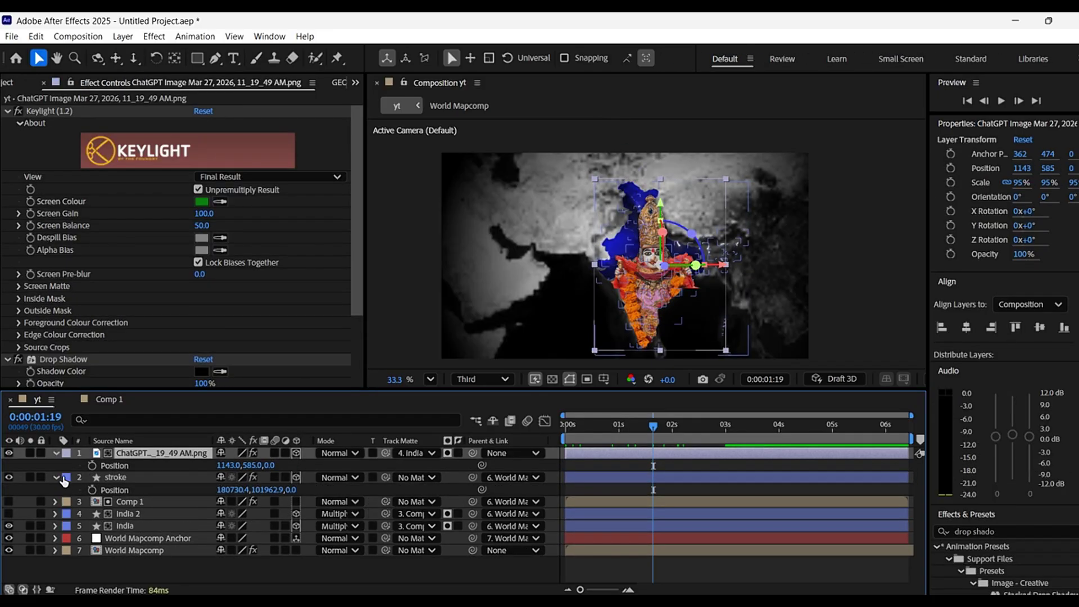
{"action": "left_click", "coordinate": [55, 477]}
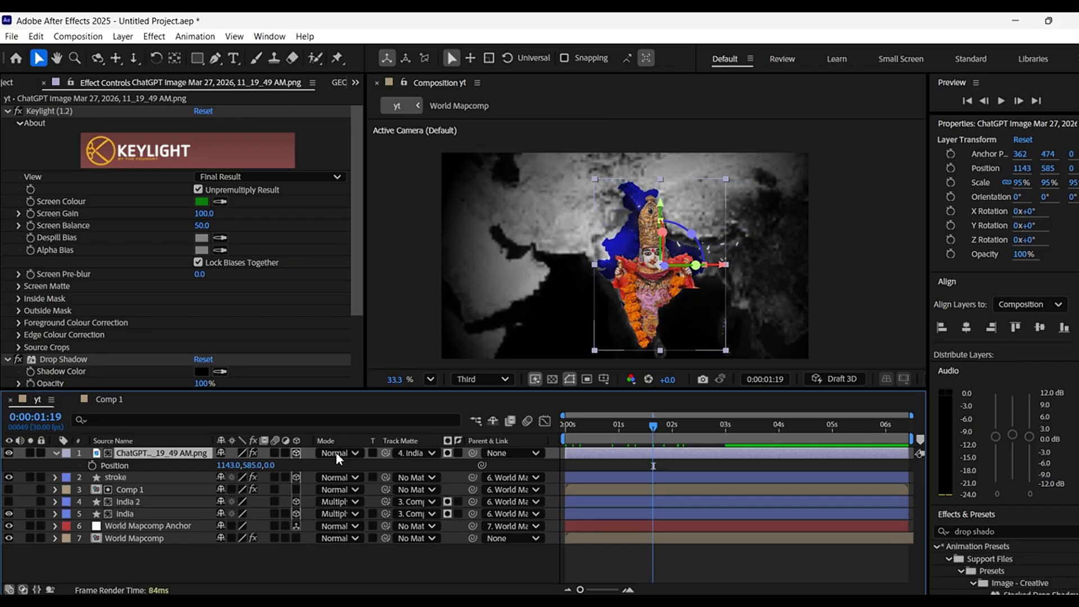
{"action": "left_click", "coordinate": [92, 466]}
At 0:00:00:00, key the deity image's Position at 1143, 1581 below the frame and preview the rise.
{"action": "left_click_drag", "start_coordinate": [650, 430], "coordinate": [525, 444]}
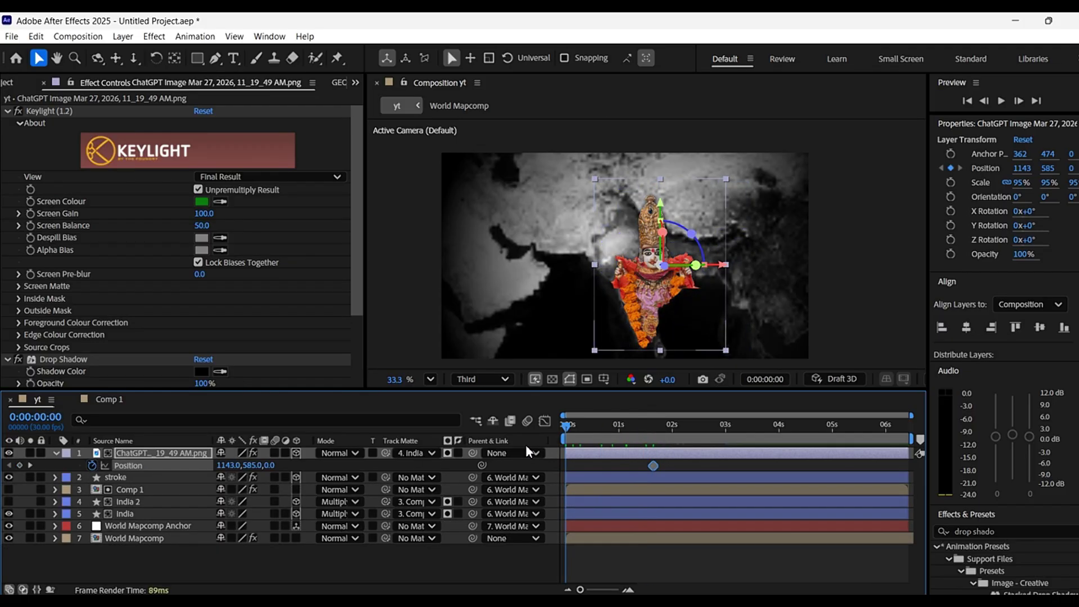
{"action": "left_click", "coordinate": [19, 465]}
{"action": "left_click_drag", "start_coordinate": [660, 283], "coordinate": [655, 465]}
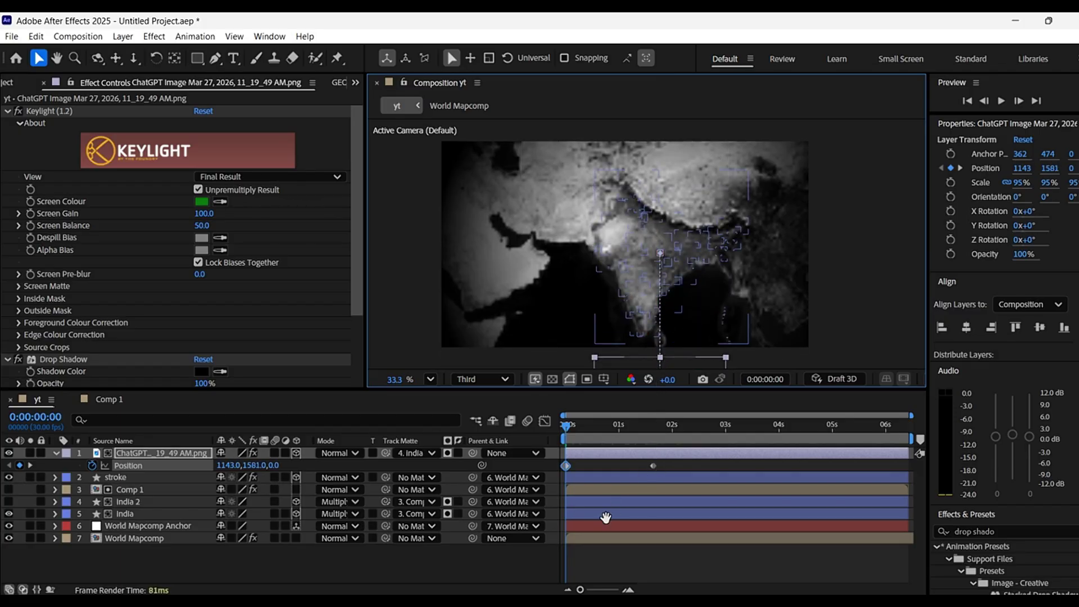
{"action": "left_click", "coordinate": [667, 460]}
{"action": "key", "text": "space"}
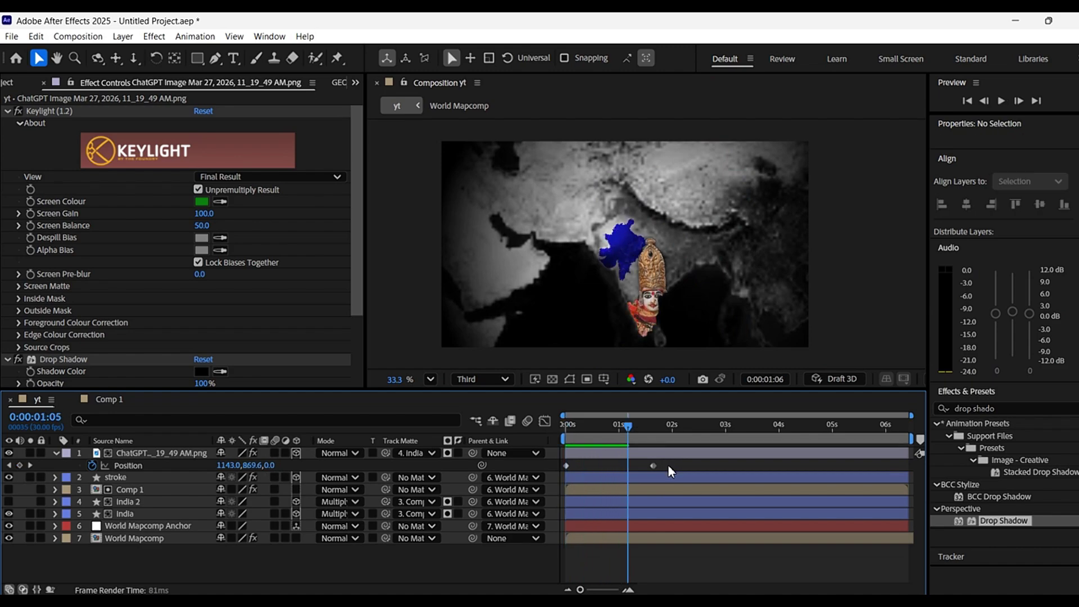
Ease both Position keyframes of the deity image, lengthen the first keyframe's ease in the speed graph, and preview the motion from the start.
{"action": "left_click_drag", "start_coordinate": [667, 464], "coordinate": [556, 470]}
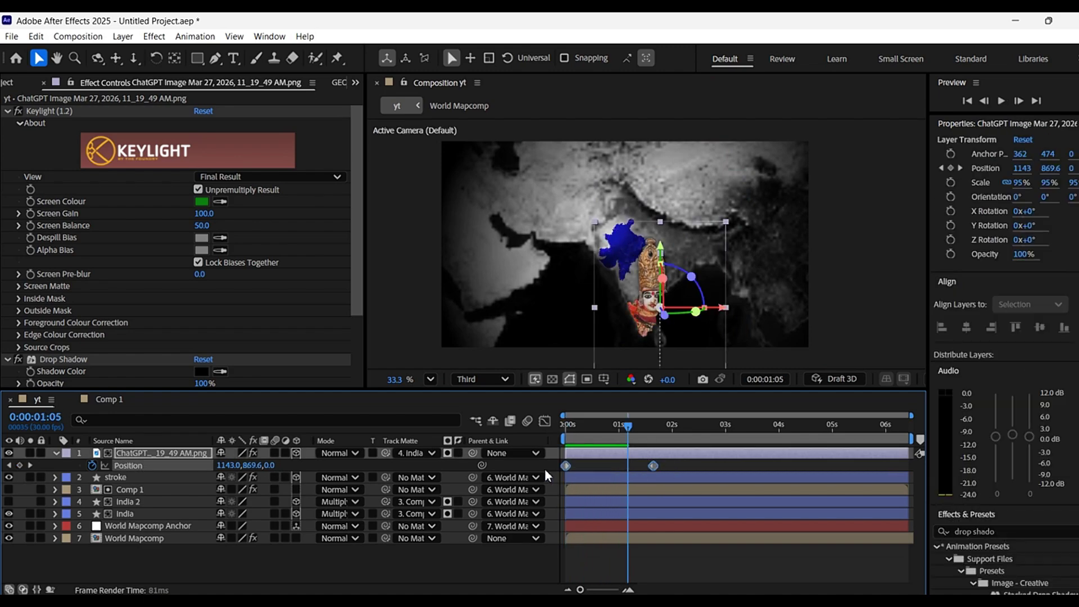
{"action": "left_click", "coordinate": [544, 421]}
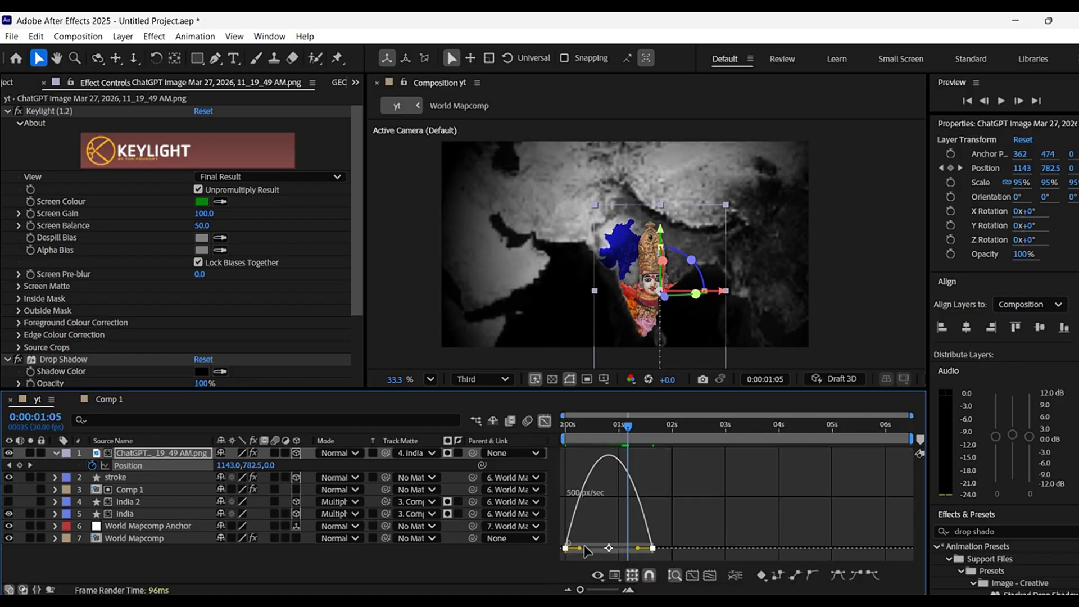
{"action": "left_click_drag", "start_coordinate": [581, 548], "coordinate": [608, 554]}
{"action": "left_click", "coordinate": [544, 421]}
{"action": "left_click", "coordinate": [628, 468]}
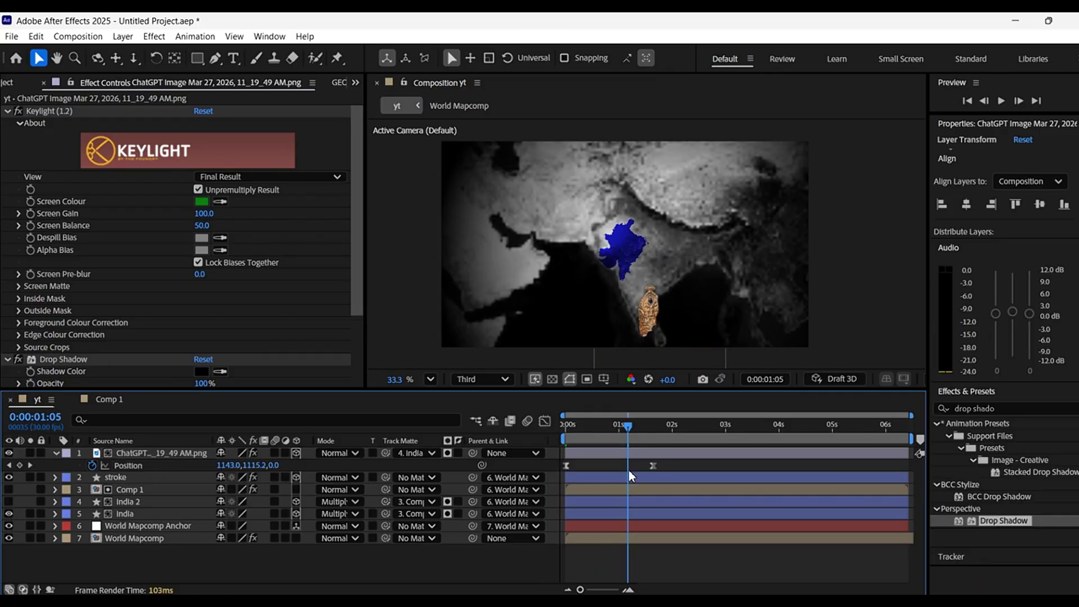
{"action": "left_click_drag", "start_coordinate": [625, 427], "coordinate": [558, 437]}
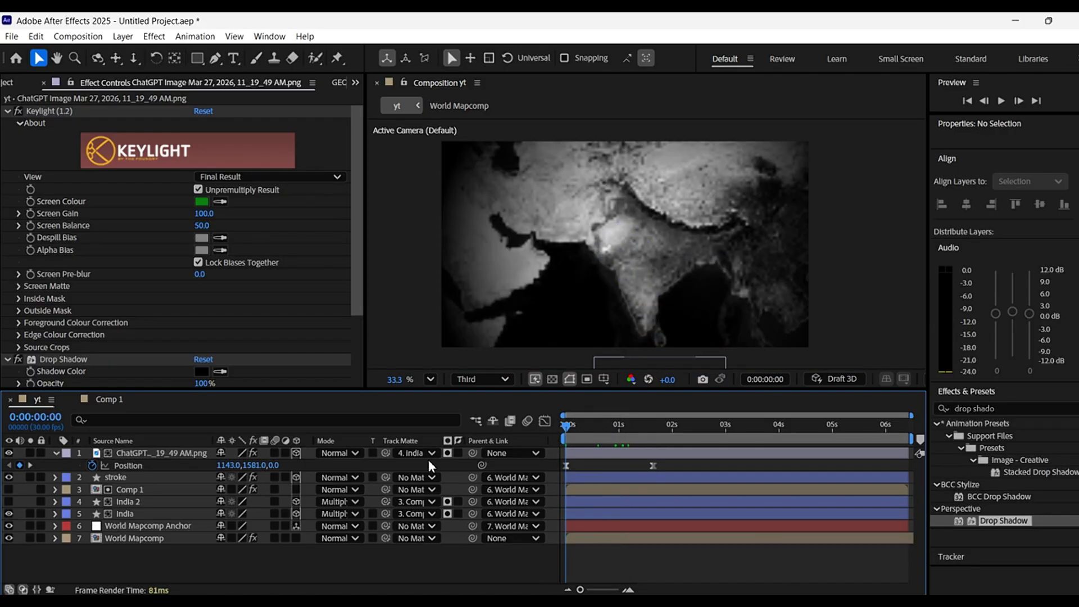
{"action": "key", "text": "space"}
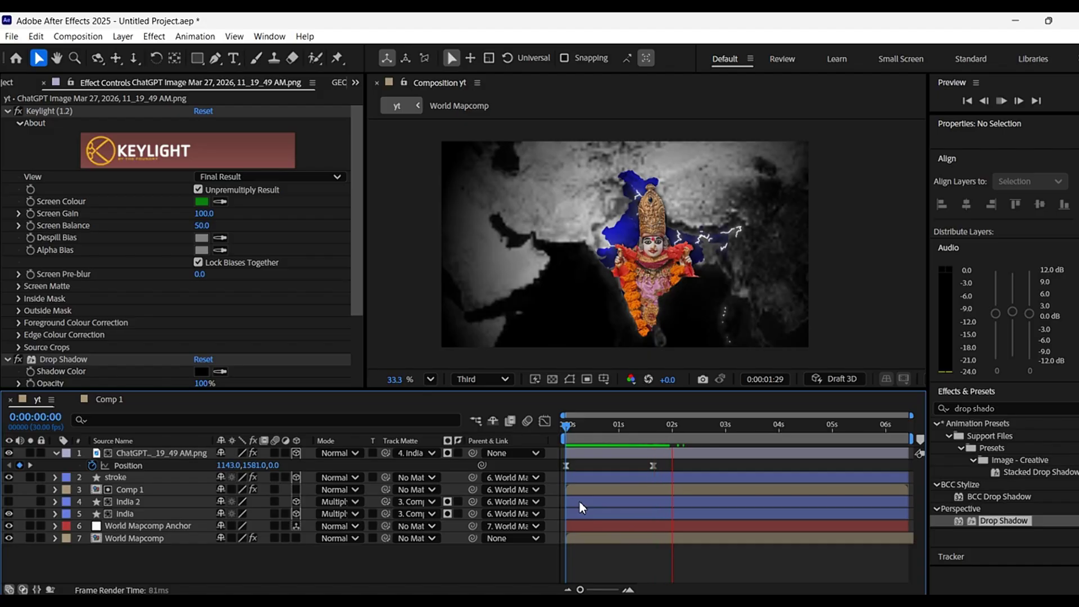
{"action": "key", "text": "space"}
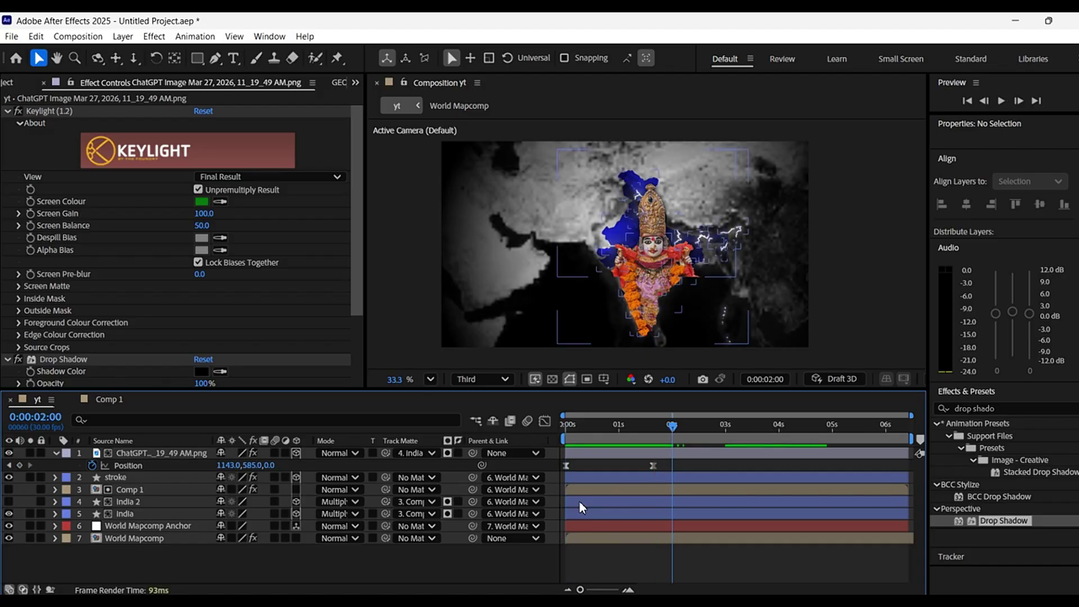
Set the Drop Shadow opacity on the deity image layer to 93%.
{"action": "left_click", "coordinate": [589, 423]}
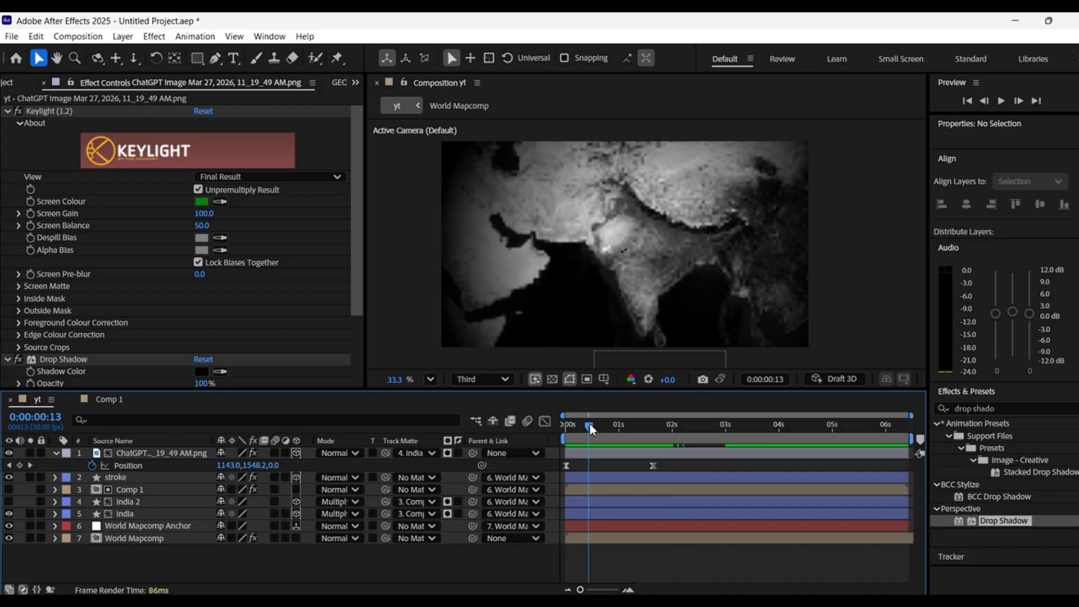
{"action": "left_click_drag", "start_coordinate": [589, 424], "coordinate": [572, 431]}
{"action": "left_click", "coordinate": [585, 453]}
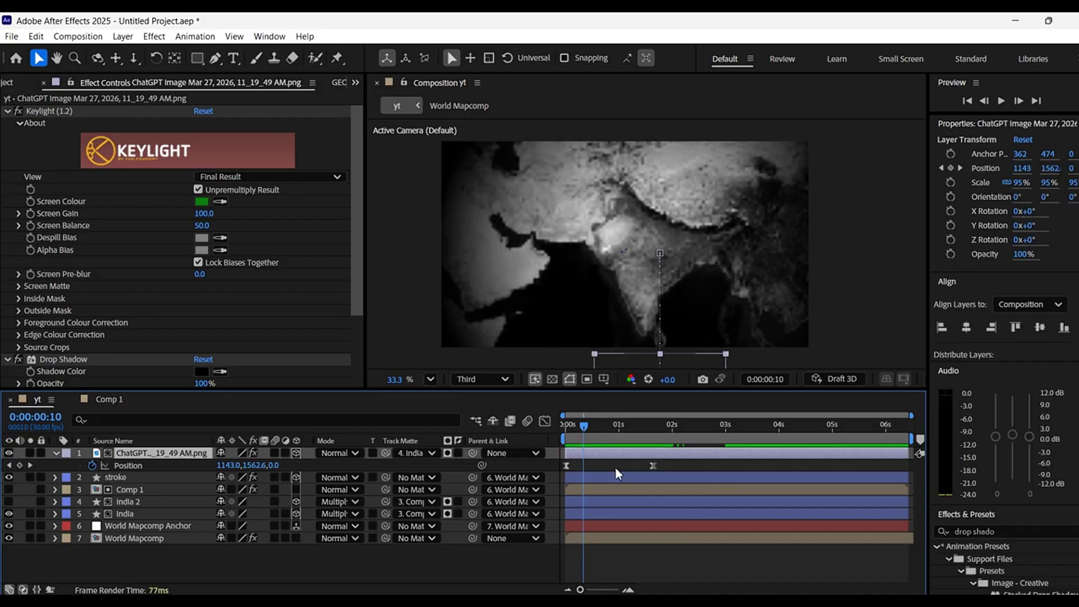
{"action": "left_click", "coordinate": [12, 84]}
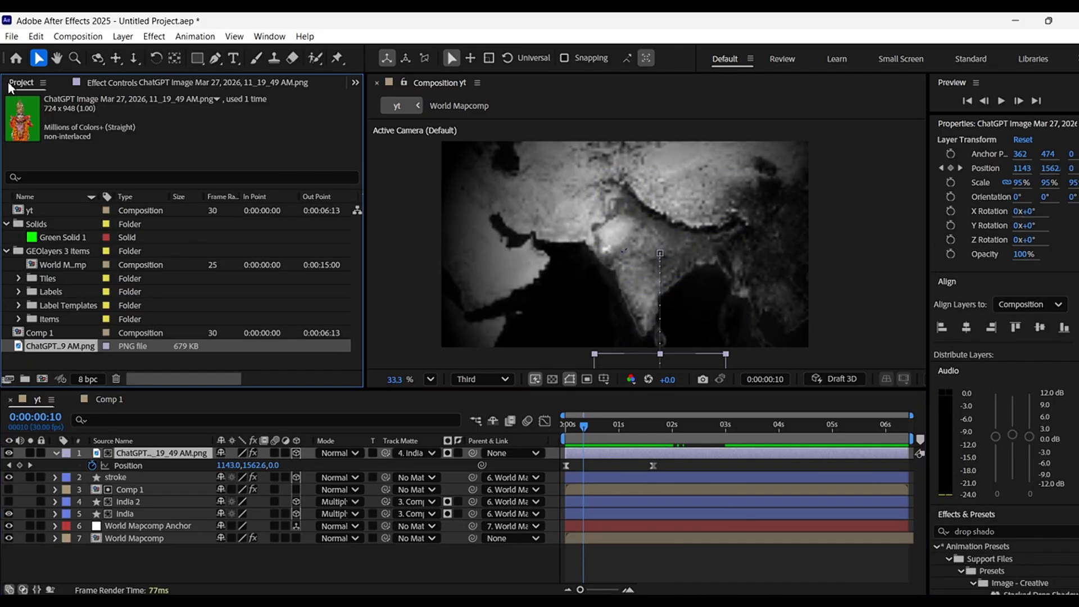
{"action": "left_click", "coordinate": [354, 84]}
{"action": "left_click", "coordinate": [399, 119]}
{"action": "scroll", "coordinate": [141, 321], "scroll_direction": "down", "scroll_amount": 1}
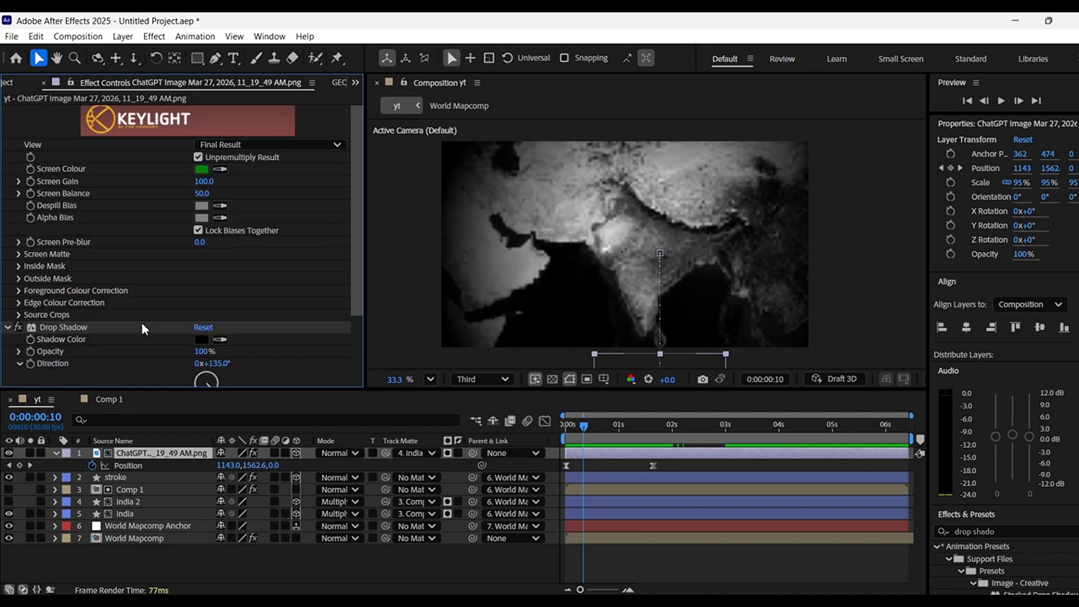
{"action": "scroll", "coordinate": [143, 324], "scroll_direction": "down", "scroll_amount": 2}
{"action": "left_click_drag", "start_coordinate": [202, 304], "coordinate": [198, 303]}
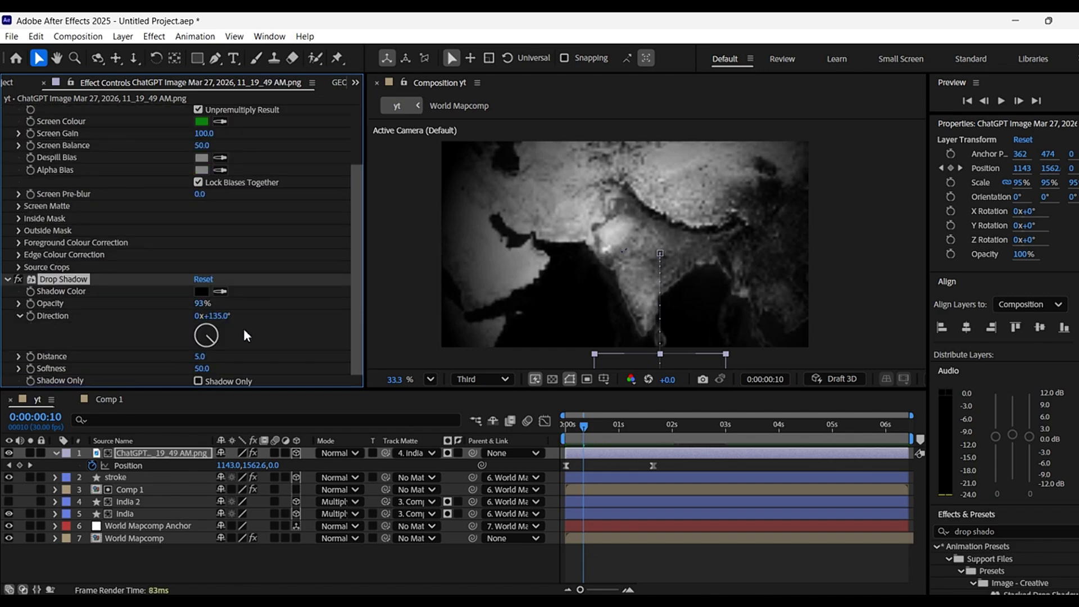
Preview the animation from 0:00:00:10 and review the deity's reveal over the map.
{"action": "key", "text": "space"}
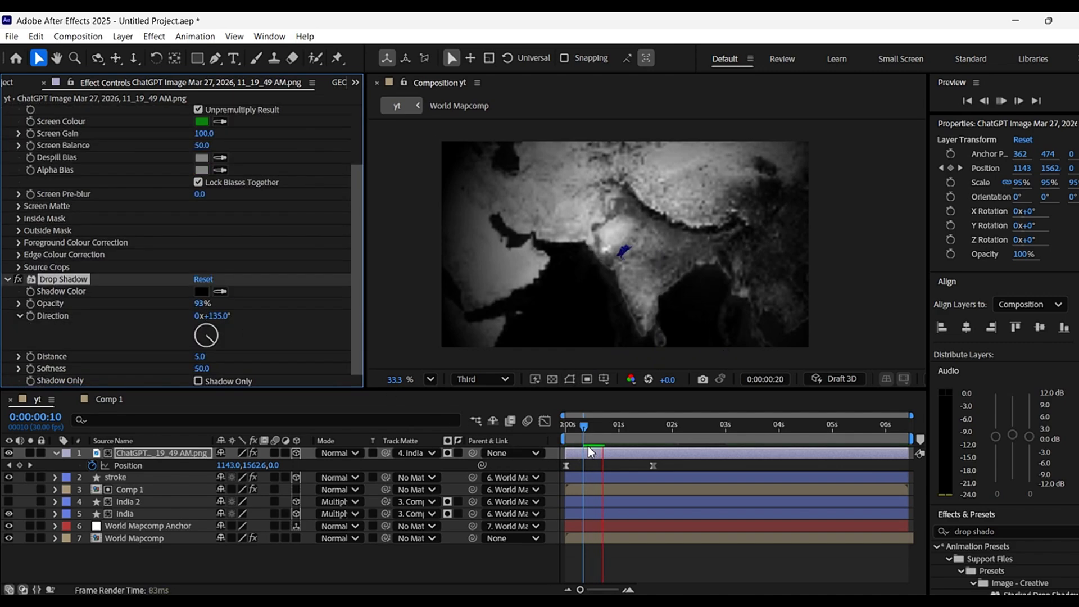
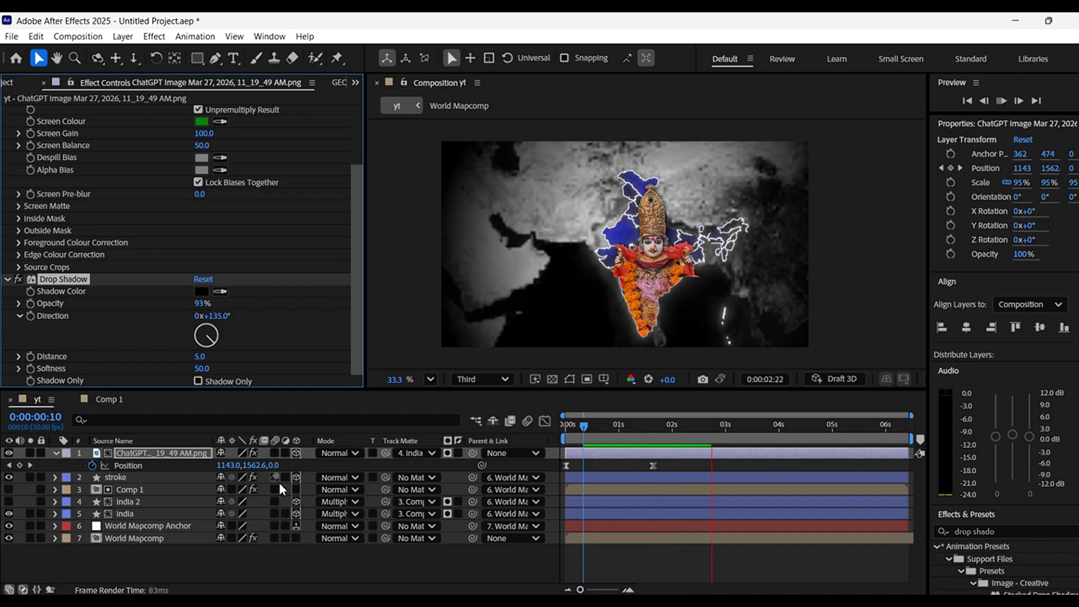
{"action": "left_click", "coordinate": [663, 423]}
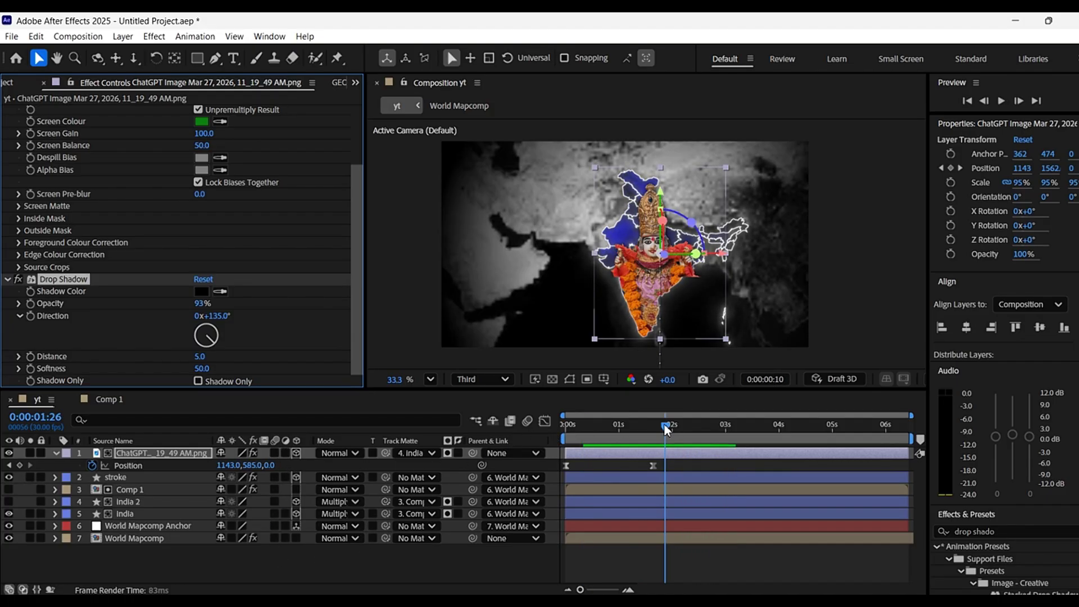
{"action": "left_click_drag", "start_coordinate": [663, 425], "coordinate": [595, 441]}
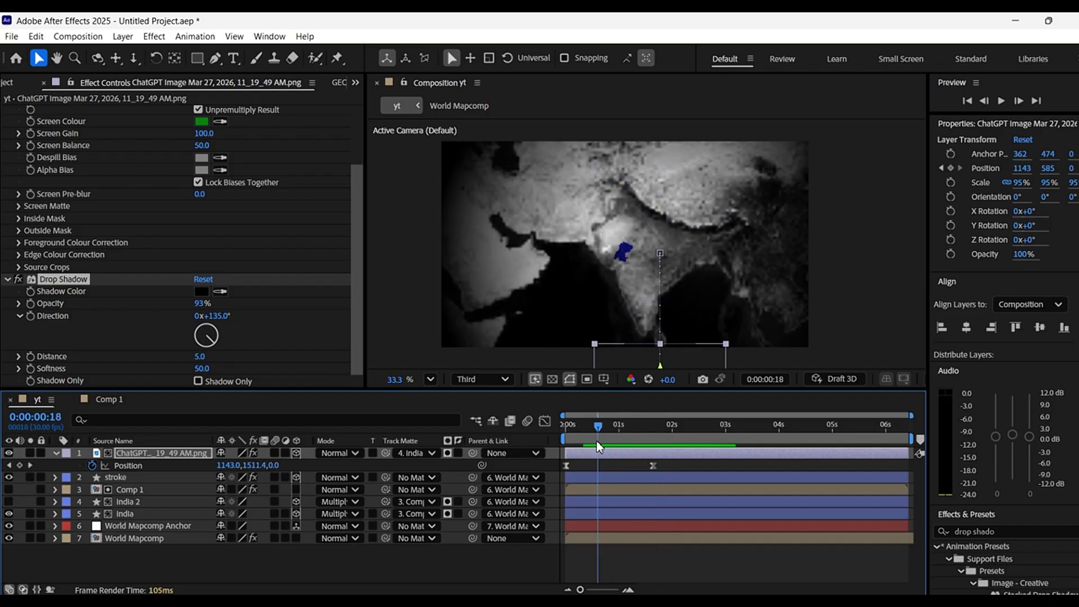
At 0:00:00:00, add a paragraph text layer reading "india" across the sea and southern India.
{"action": "left_click", "coordinate": [55, 454]}
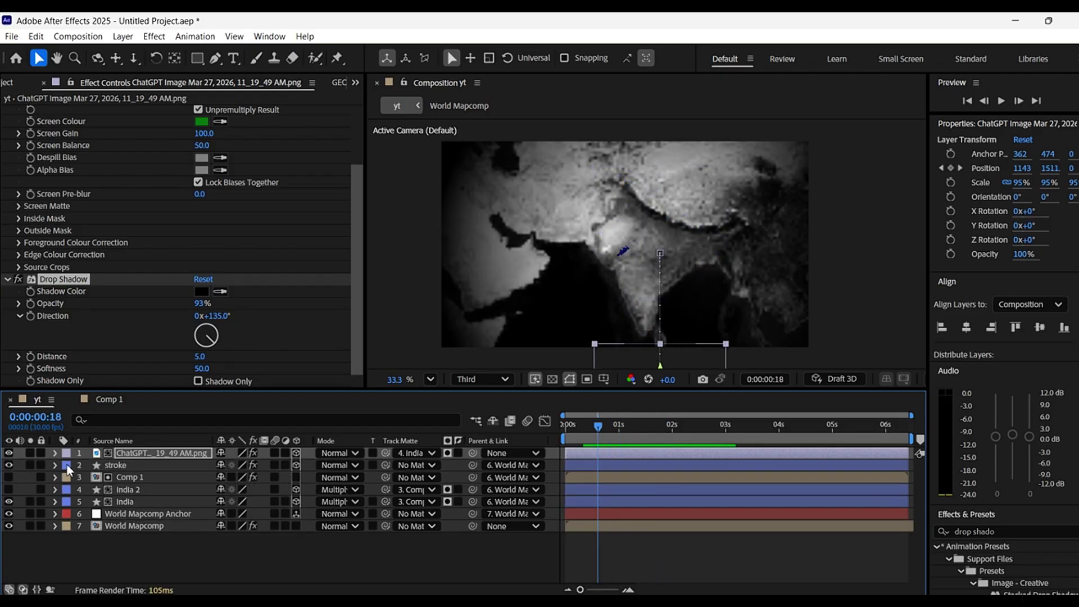
{"action": "left_click", "coordinate": [93, 557]}
{"action": "left_click_drag", "start_coordinate": [582, 427], "coordinate": [564, 426]}
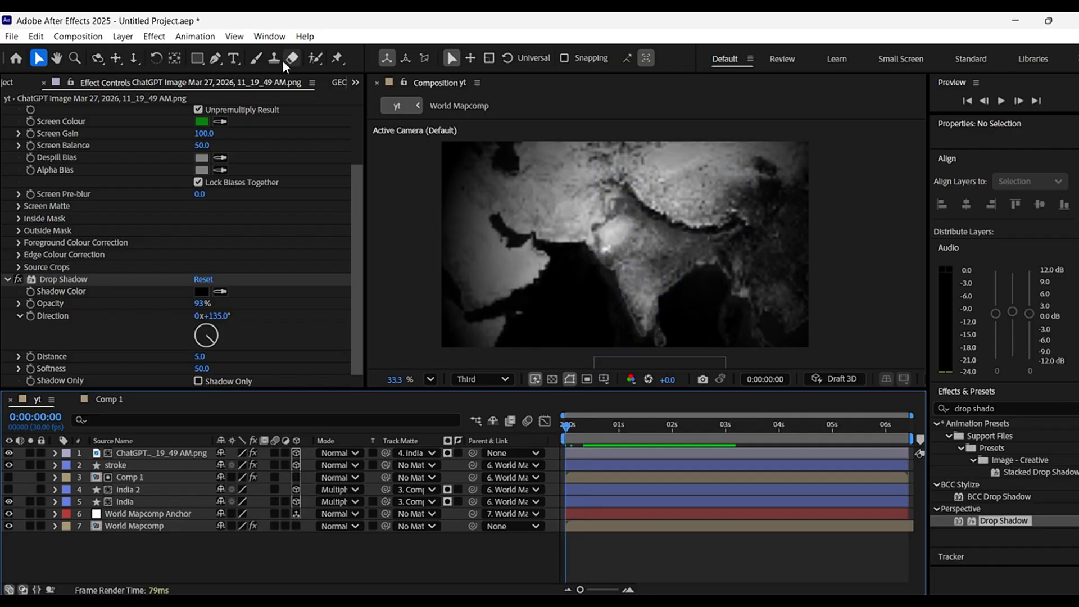
{"action": "key", "text": "ctrl+t"}
{"action": "left_click_drag", "start_coordinate": [487, 257], "coordinate": [663, 290]}
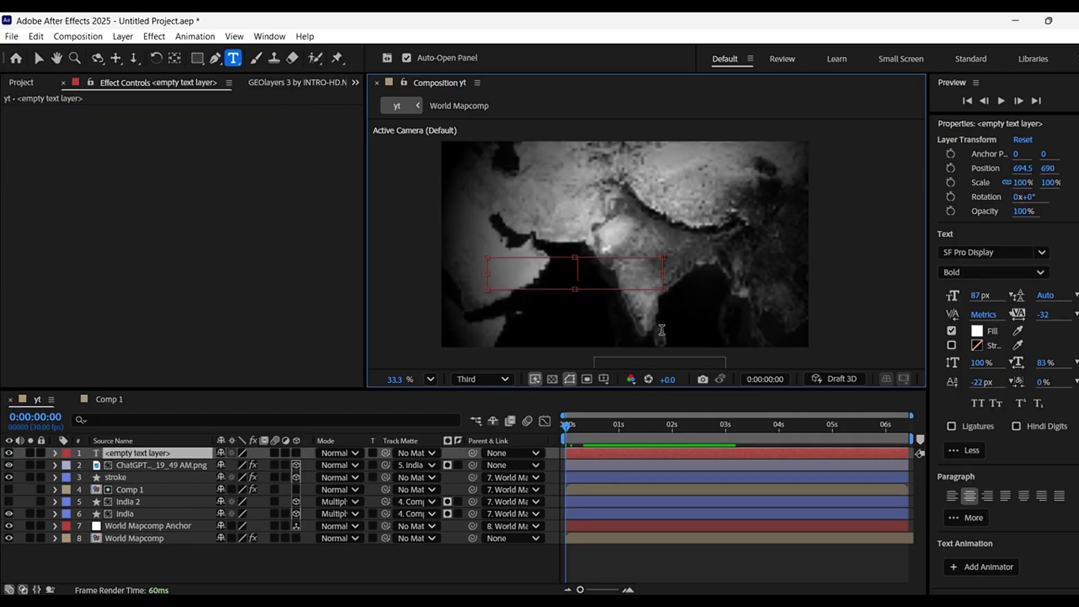
{"action": "type", "text": "dida"}
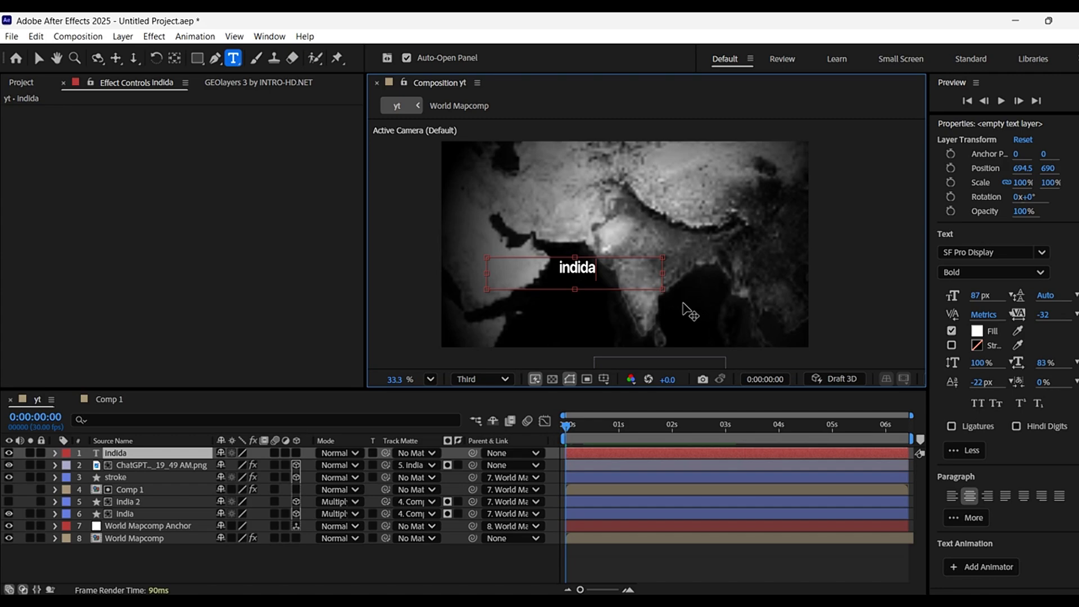
{"action": "key", "text": "BackSpace"}
{"action": "key", "text": "BackSpace"}
{"action": "type", "text": "a"}
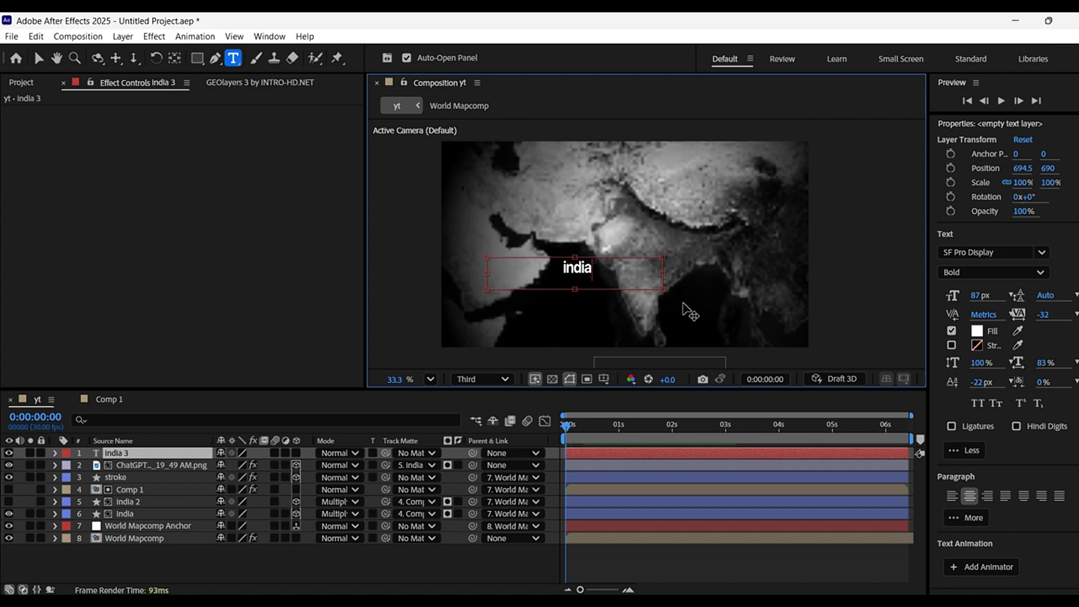
Set the "india" text to All Caps.
{"action": "double_click", "coordinate": [578, 273]}
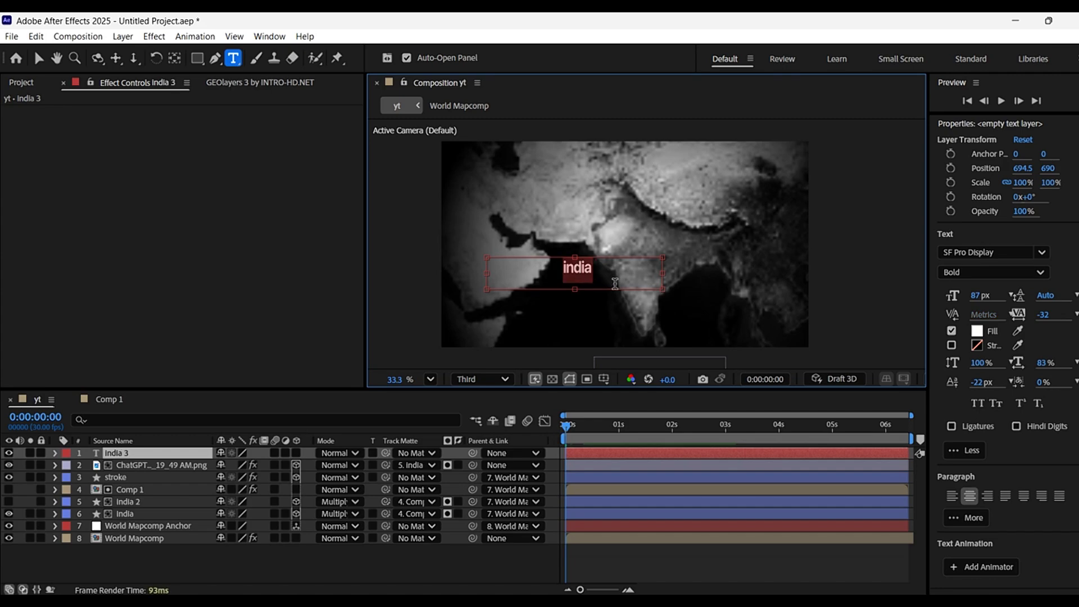
{"action": "left_click", "coordinate": [977, 403]}
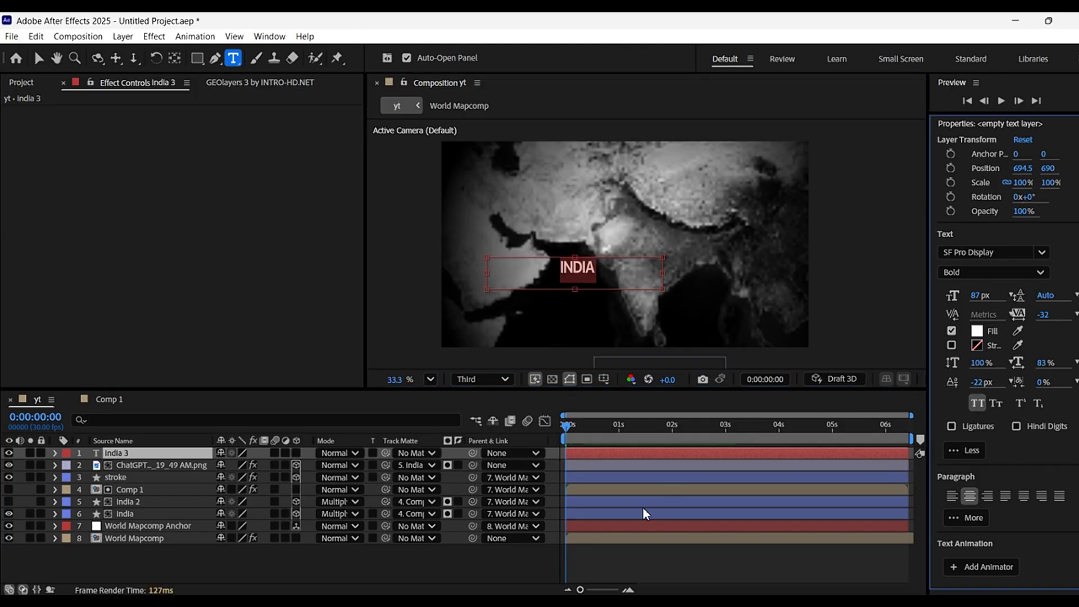
{"action": "left_click", "coordinate": [603, 561]}
{"action": "left_click", "coordinate": [607, 453]}
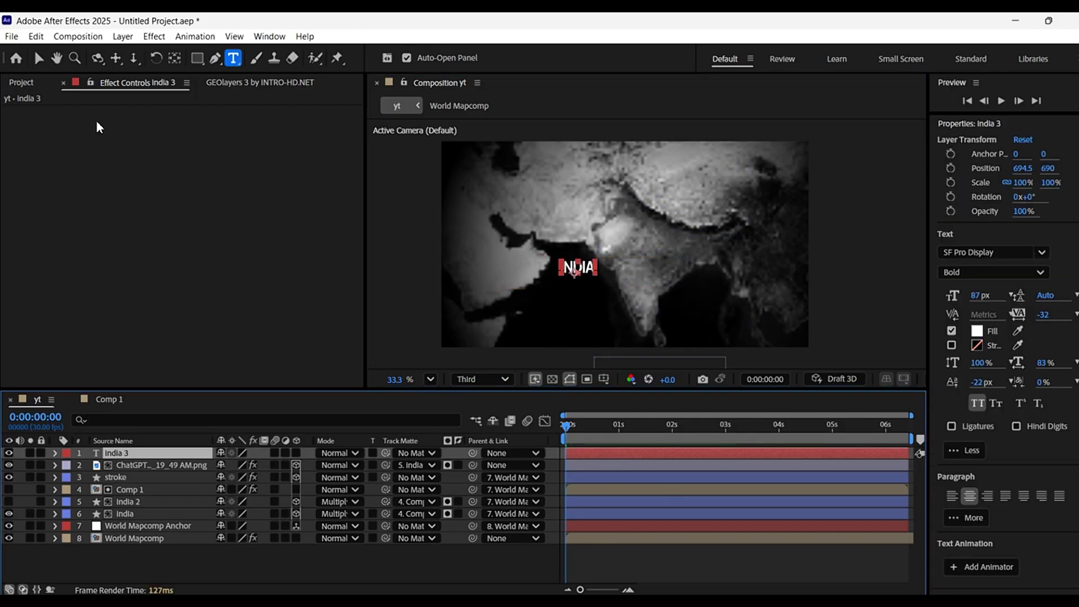
At 0:00:02:09, place the INDIA text at about 780.5, 832, just west of the deity's lower body.
{"action": "left_click", "coordinate": [36, 59]}
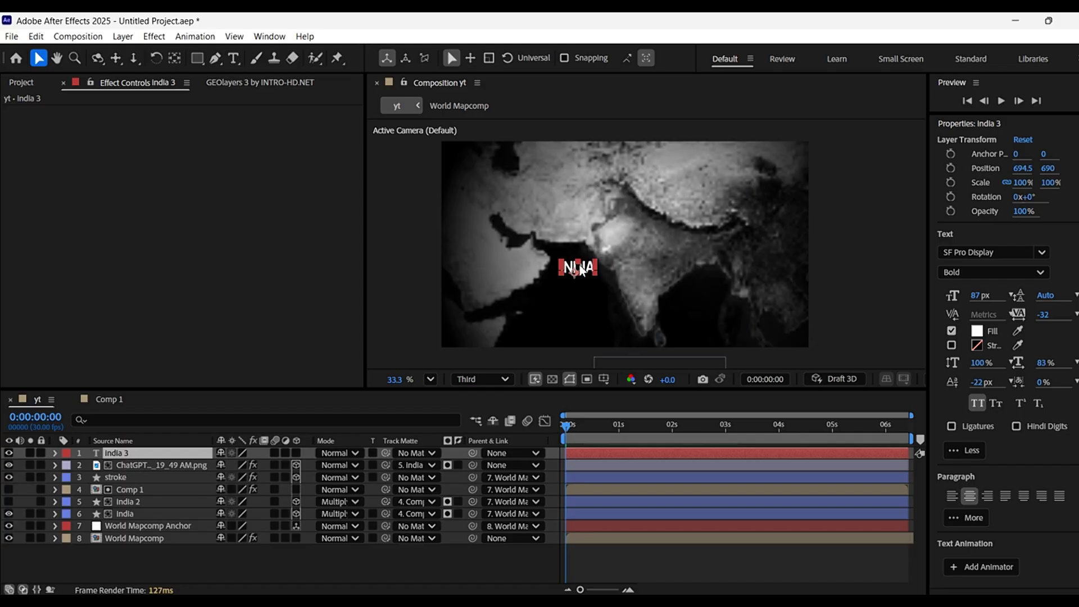
{"action": "scroll", "coordinate": [569, 286], "scroll_direction": "up", "scroll_amount": 1}
{"action": "left_click_drag", "start_coordinate": [575, 258], "coordinate": [652, 300]}
{"action": "left_click", "coordinate": [668, 426]}
{"action": "left_click_drag", "start_coordinate": [669, 427], "coordinate": [688, 428]}
{"action": "left_click_drag", "start_coordinate": [641, 307], "coordinate": [583, 304]}
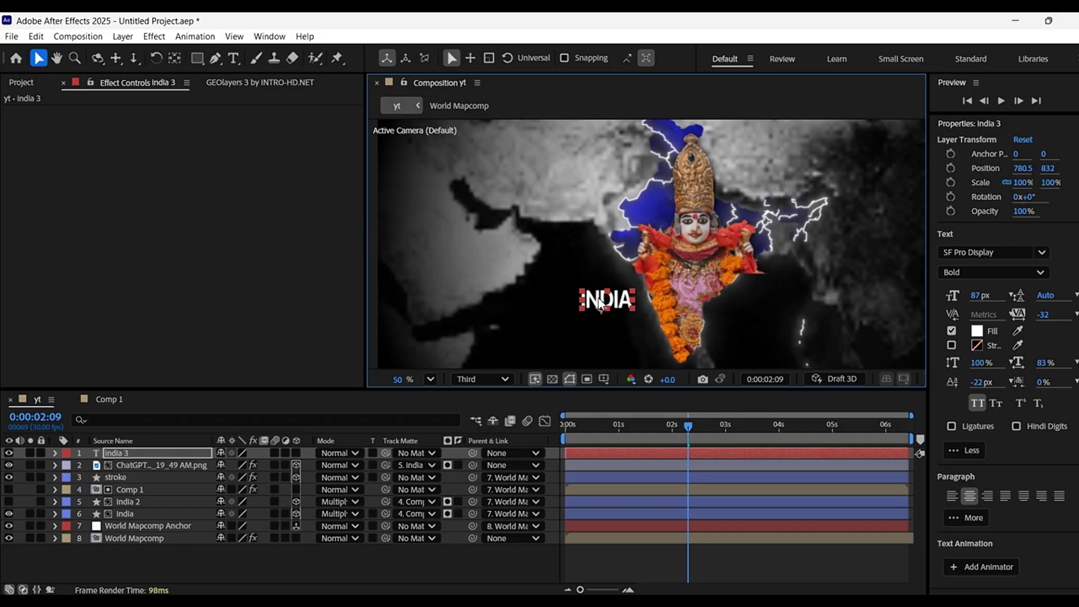
Set the INDIA text's font size to 89 px and deselect the layer.
{"action": "double_click", "coordinate": [600, 303]}
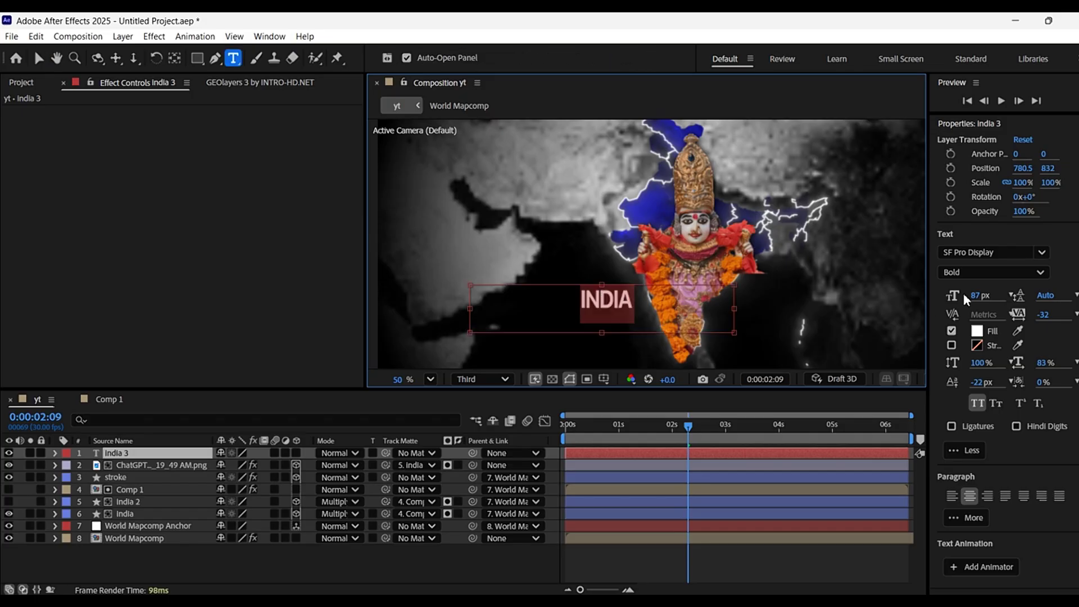
{"action": "left_click_drag", "start_coordinate": [976, 296], "coordinate": [974, 296]}
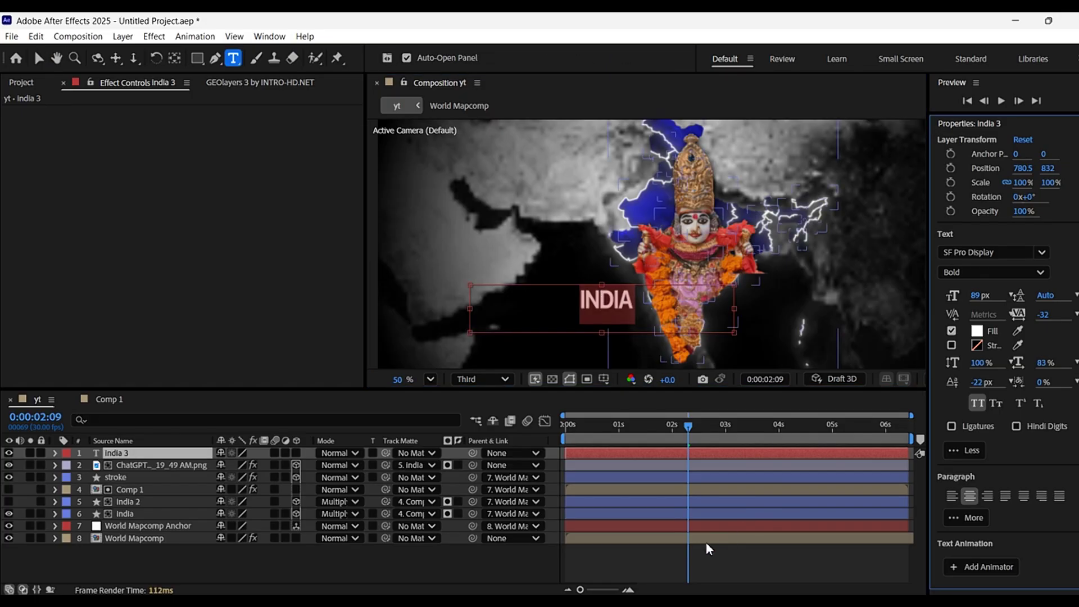
{"action": "key", "text": "ctrl+shift+a"}
Run the Presetify.jsxbin script and move its Text Preset Panel clear of the composition view.
{"action": "left_click", "coordinate": [11, 36]}
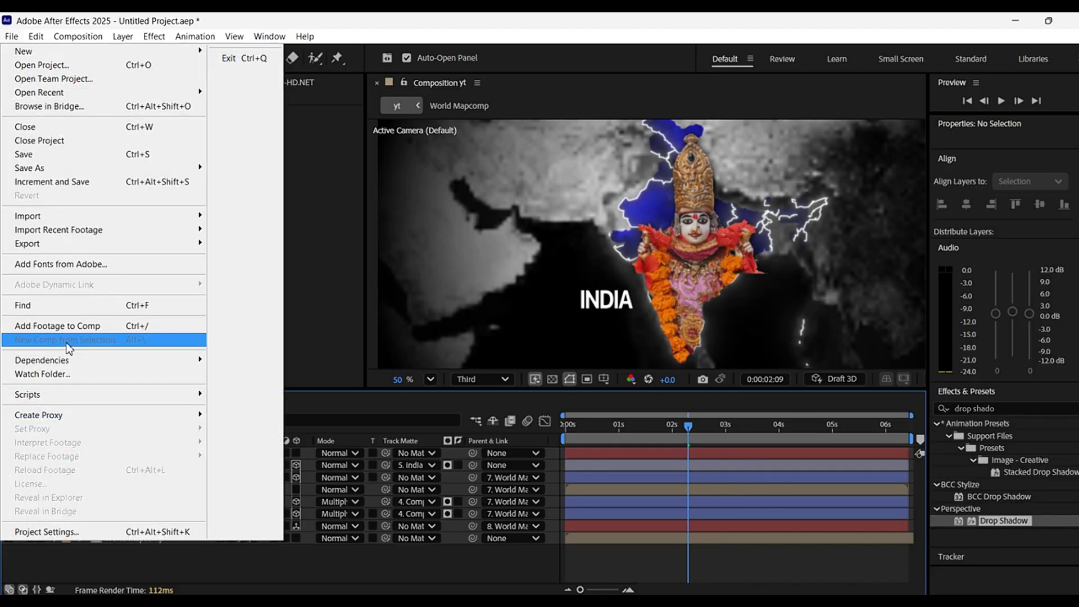
{"action": "mouse_move", "coordinate": [51, 400]}
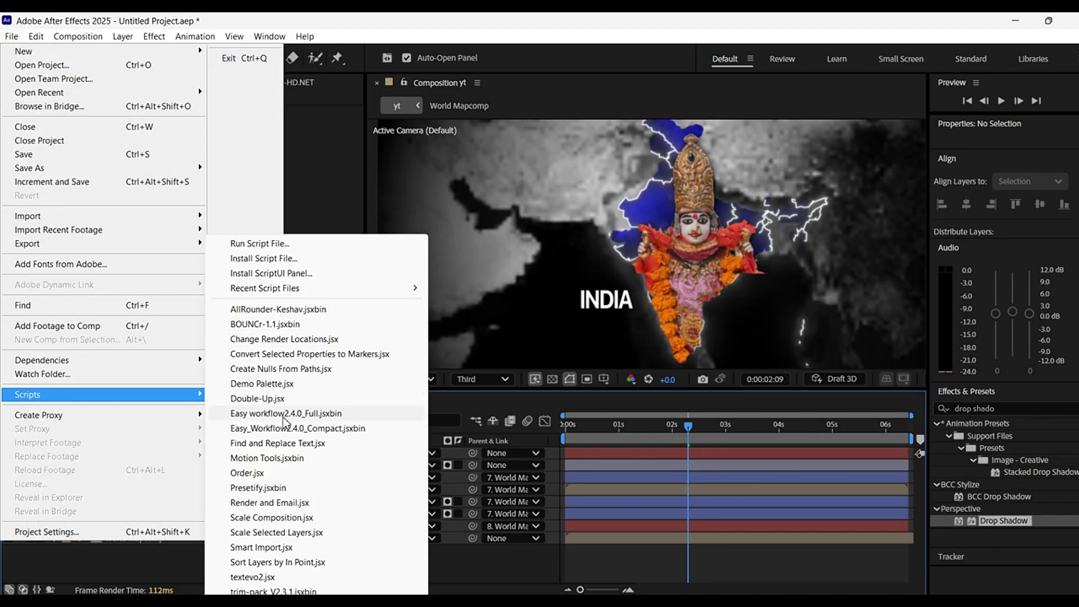
{"action": "left_click", "coordinate": [253, 487]}
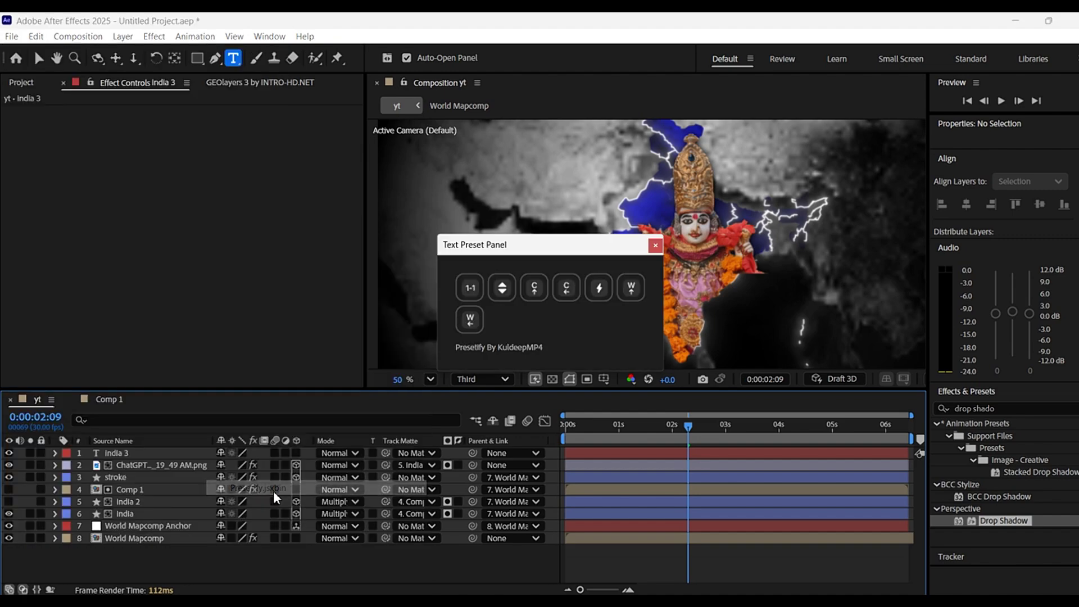
{"action": "left_click_drag", "start_coordinate": [570, 248], "coordinate": [1060, 27]}
Apply the Presetify preset with the up-down arrows to the INDIA text layer and deselect it.
{"action": "left_click", "coordinate": [1054, 66]}
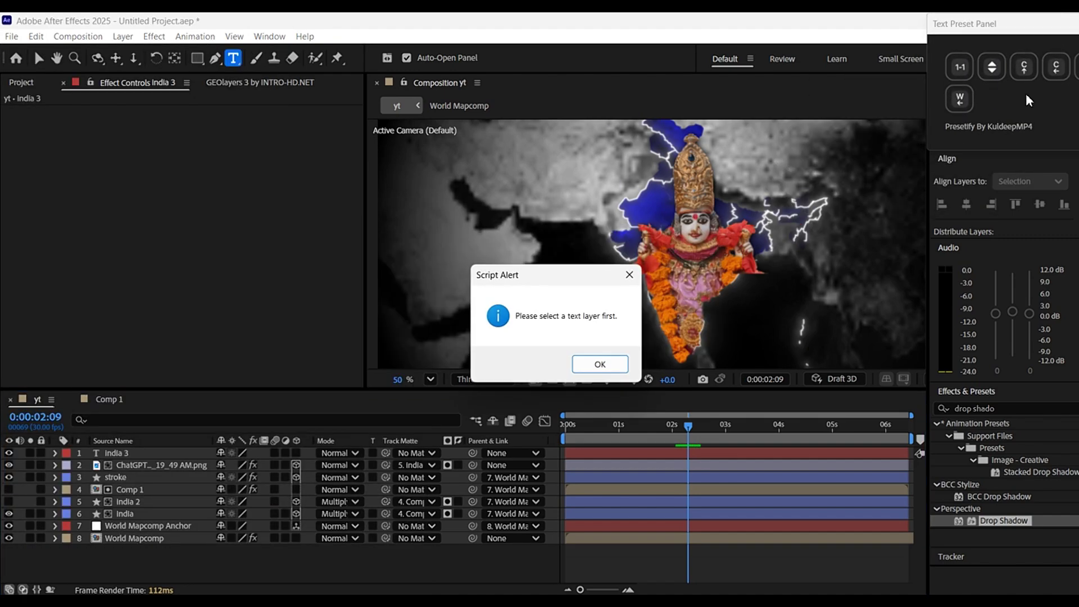
{"action": "left_click", "coordinate": [599, 364]}
{"action": "left_click", "coordinate": [615, 453]}
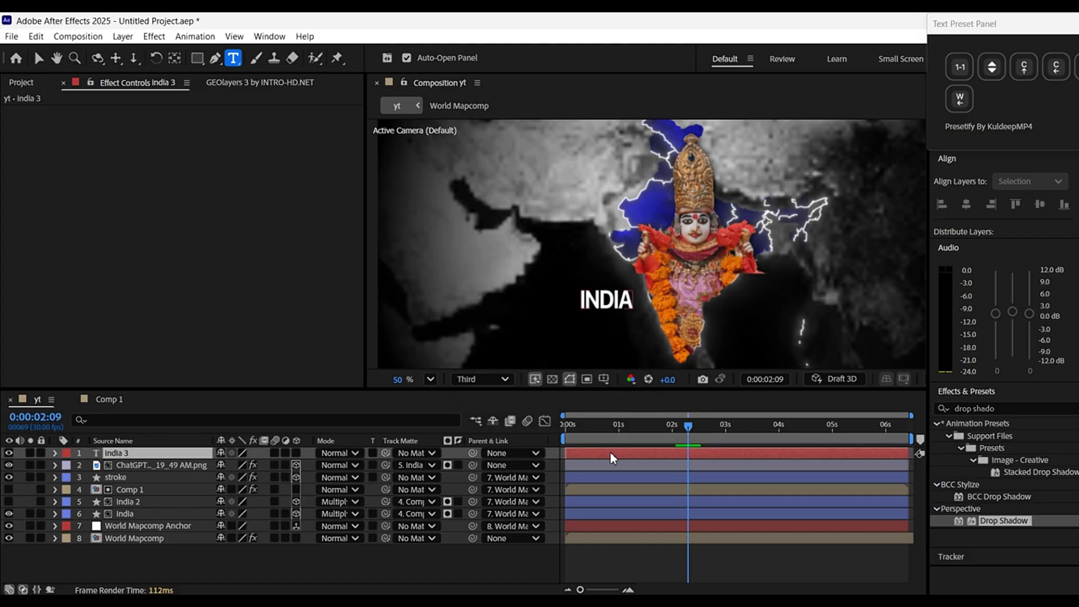
{"action": "left_click", "coordinate": [992, 67]}
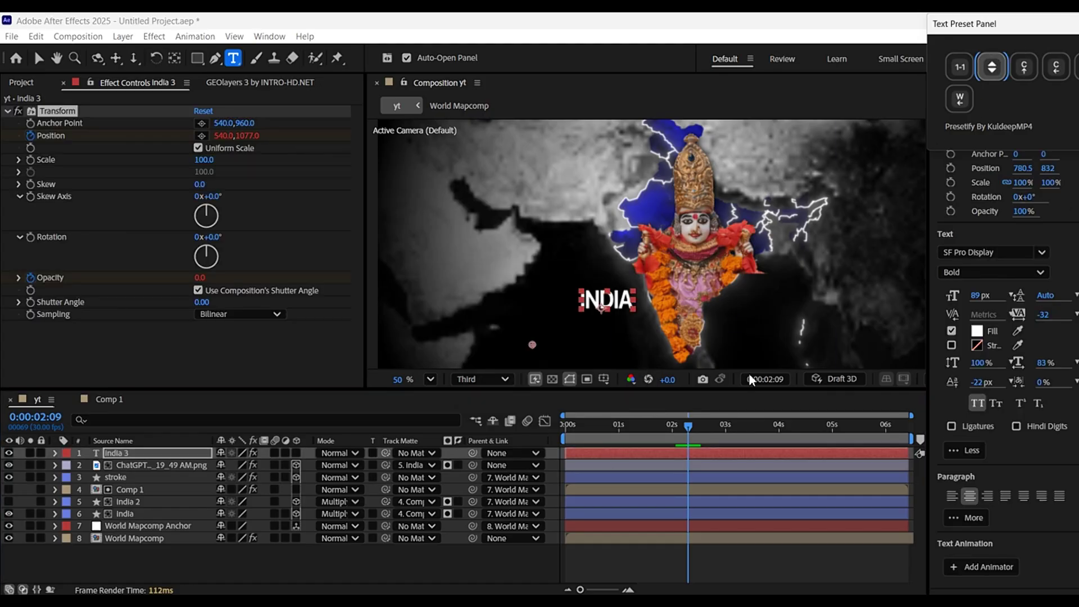
{"action": "left_click", "coordinate": [619, 560]}
{"action": "key", "text": "v"}
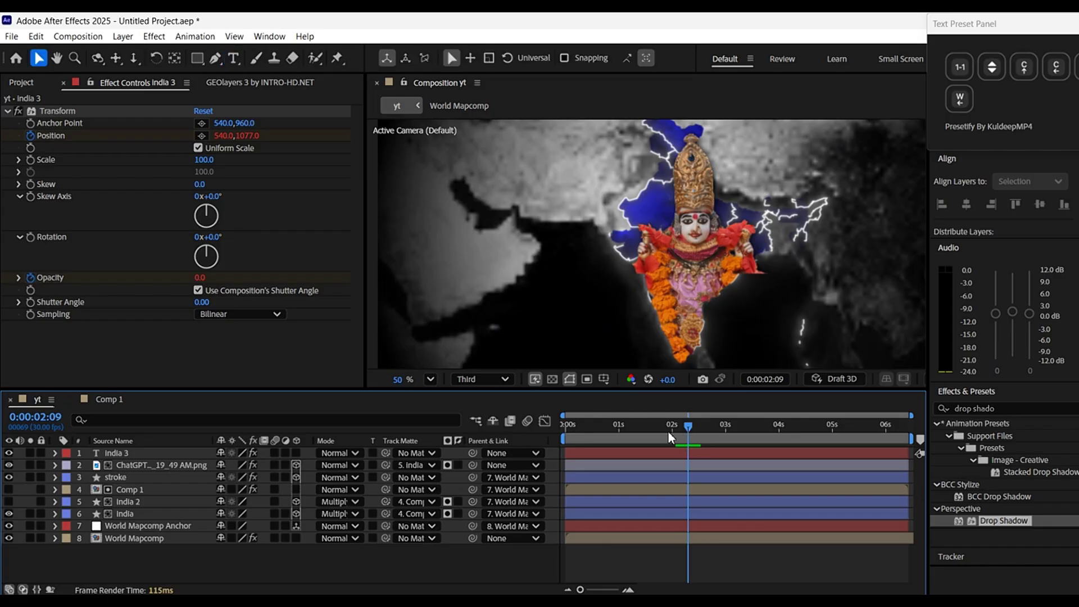
Preview the animation from 0:00:00:00 and close the Text Preset Panel.
{"action": "left_click_drag", "start_coordinate": [671, 438], "coordinate": [549, 493]}
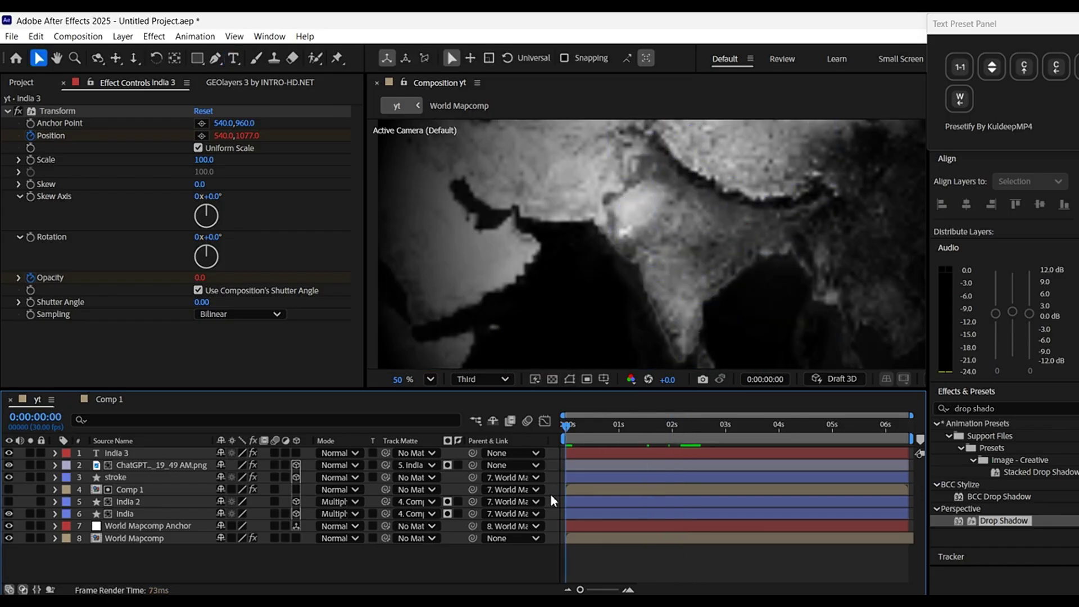
{"action": "key", "text": "space"}
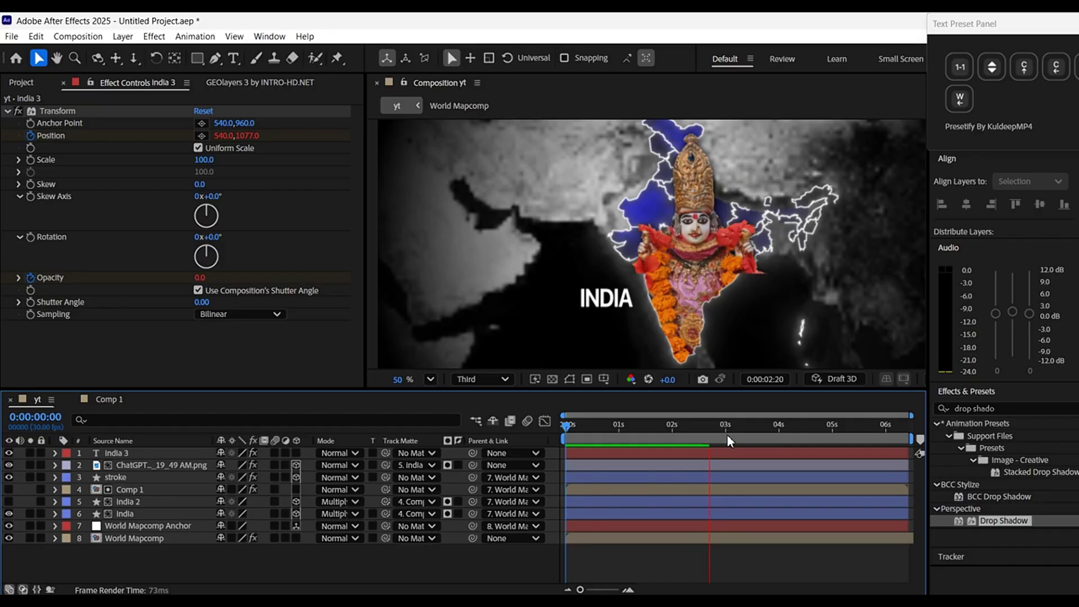
{"action": "left_click_drag", "start_coordinate": [1066, 34], "coordinate": [1028, 31]}
{"action": "left_click", "coordinate": [1076, 24]}
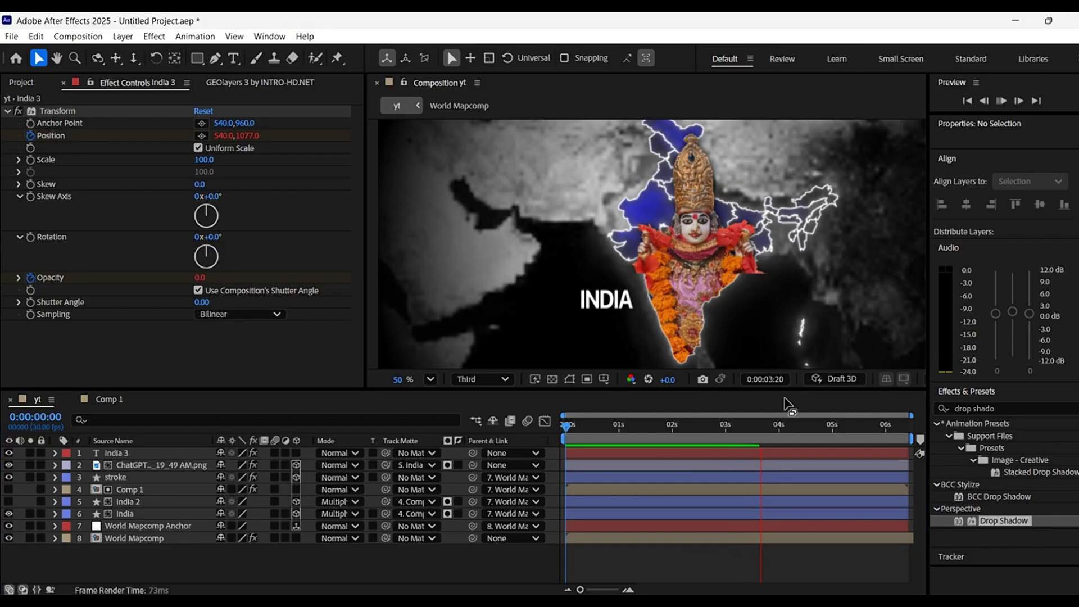
Replay the animation from the start to examine how the INDIA text enters.
{"action": "left_click_drag", "start_coordinate": [664, 430], "coordinate": [552, 445]}
{"action": "key", "text": "space"}
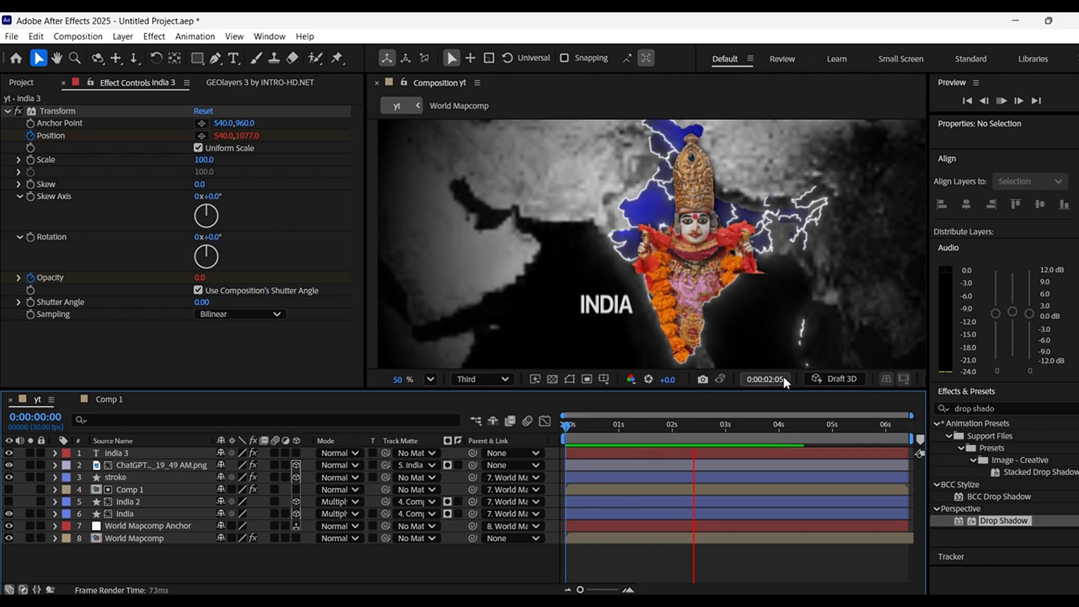
{"action": "key", "text": "space"}
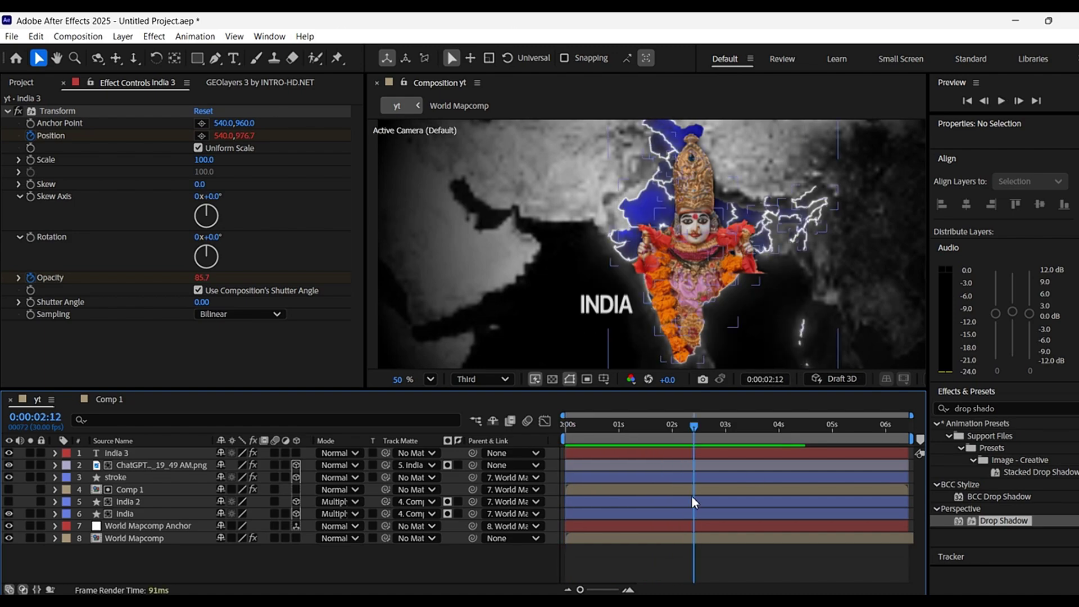
{"action": "mouse_move", "coordinate": [687, 420]}
{"action": "left_mouse_down"}
{"action": "mouse_move", "coordinate": [697, 426]}
{"action": "mouse_move", "coordinate": [678, 425]}
{"action": "left_mouse_up"}
{"action": "key", "text": "Home"}
{"action": "key", "text": "space"}
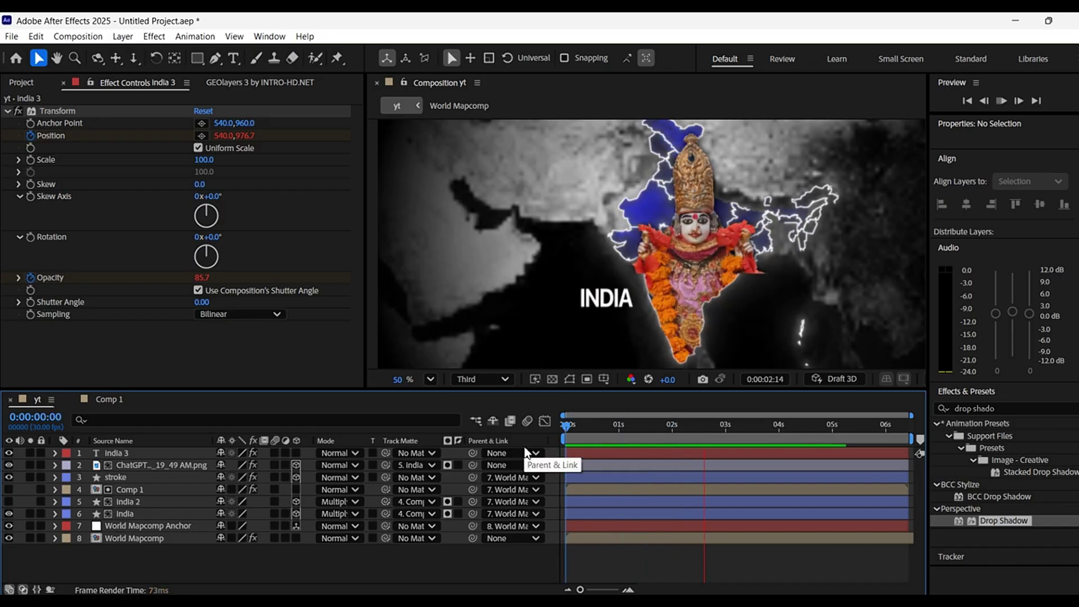
{"action": "key", "text": "space"}
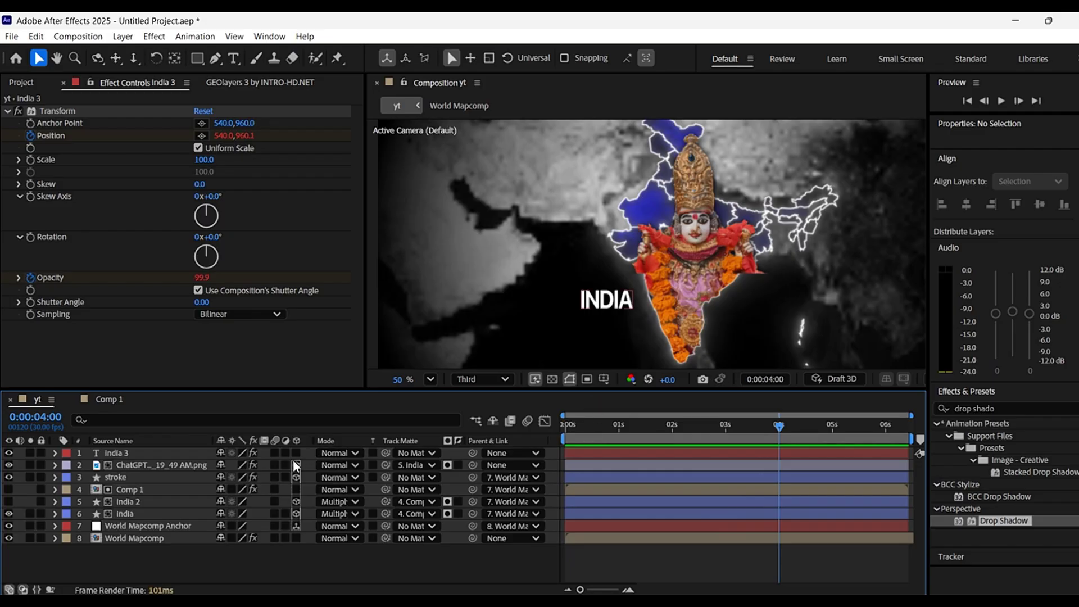
Apply Deep Glow to the INDIA text layer with radius 482 and exposure 0.20, and deselect the layer.
{"action": "left_click", "coordinate": [162, 454]}
{"action": "key", "text": "ctrl+5"}
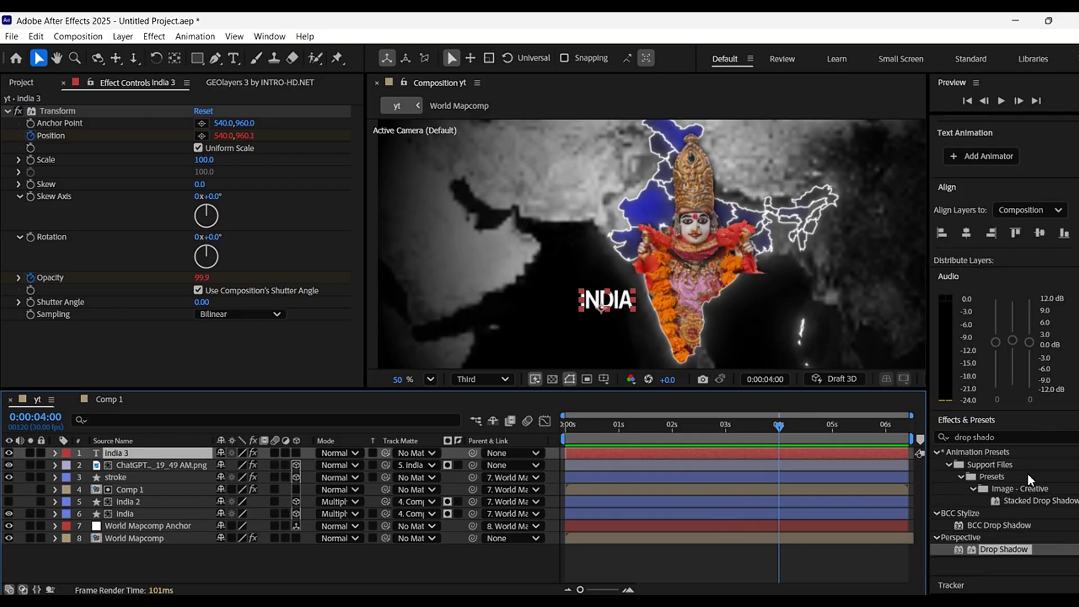
{"action": "left_click", "coordinate": [1025, 433]}
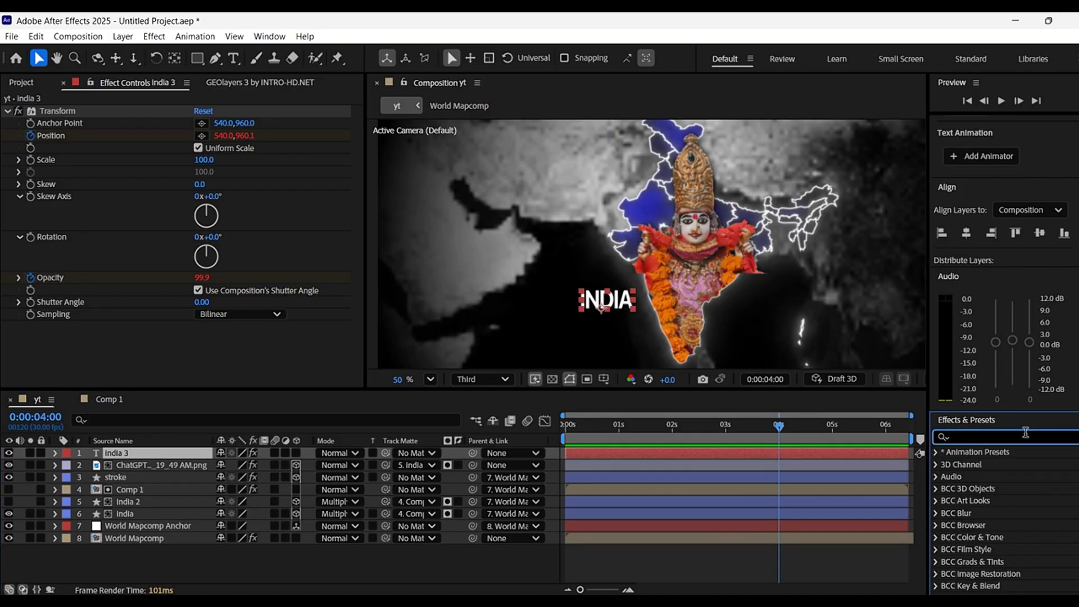
{"action": "type", "text": "deep"}
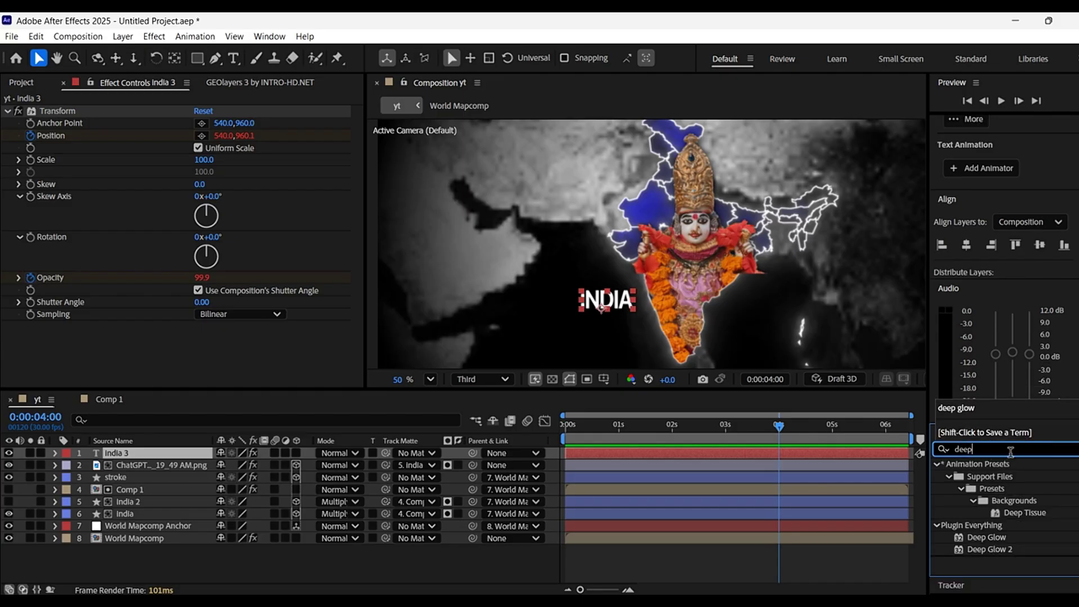
{"action": "left_click_drag", "start_coordinate": [978, 540], "coordinate": [838, 453]}
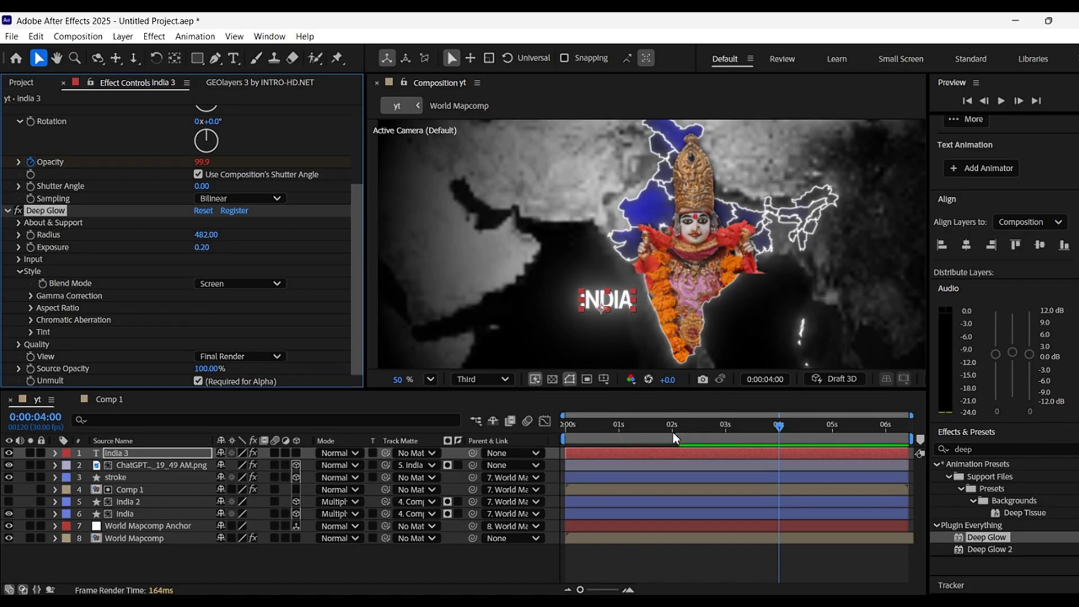
{"action": "left_click", "coordinate": [653, 558]}
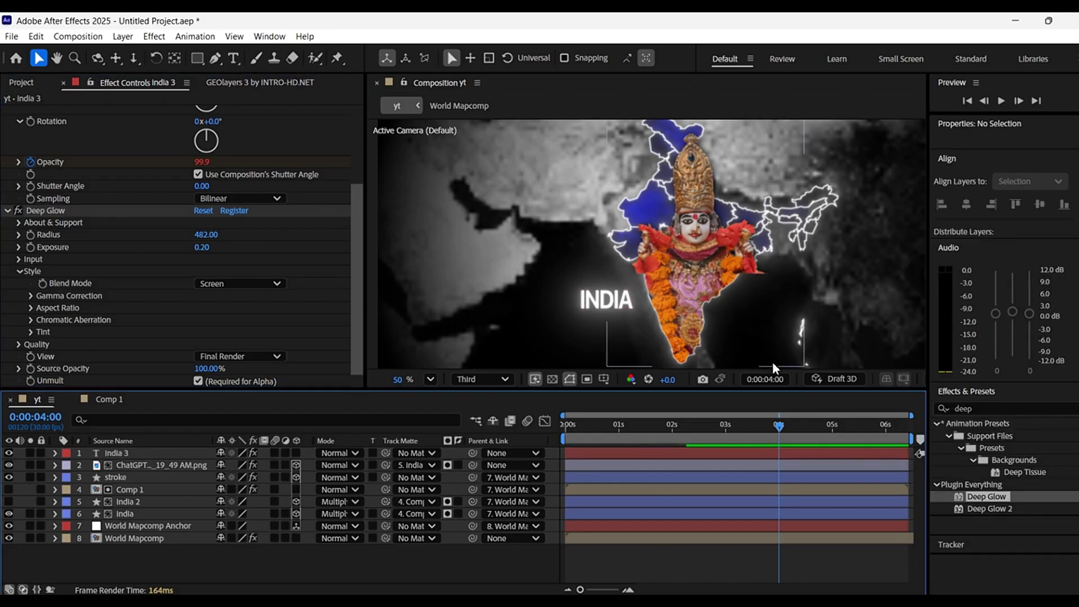
Move the stroke layer's two End keyframes earlier, to about 0:00:00:09 and 0:00:01:16.
{"action": "left_click_drag", "start_coordinate": [749, 430], "coordinate": [692, 463]}
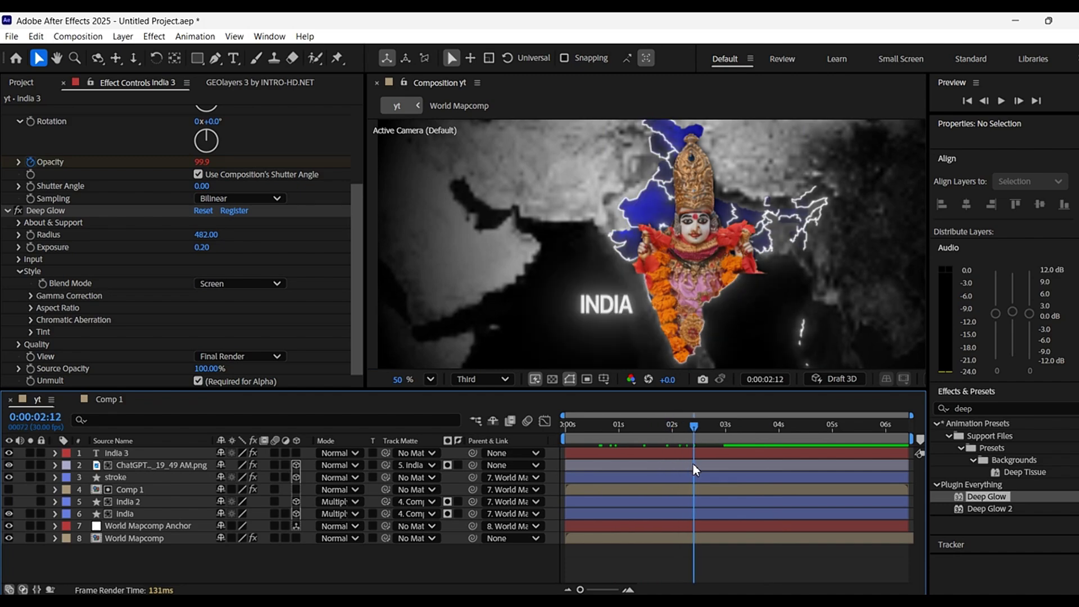
{"action": "left_click", "coordinate": [121, 477]}
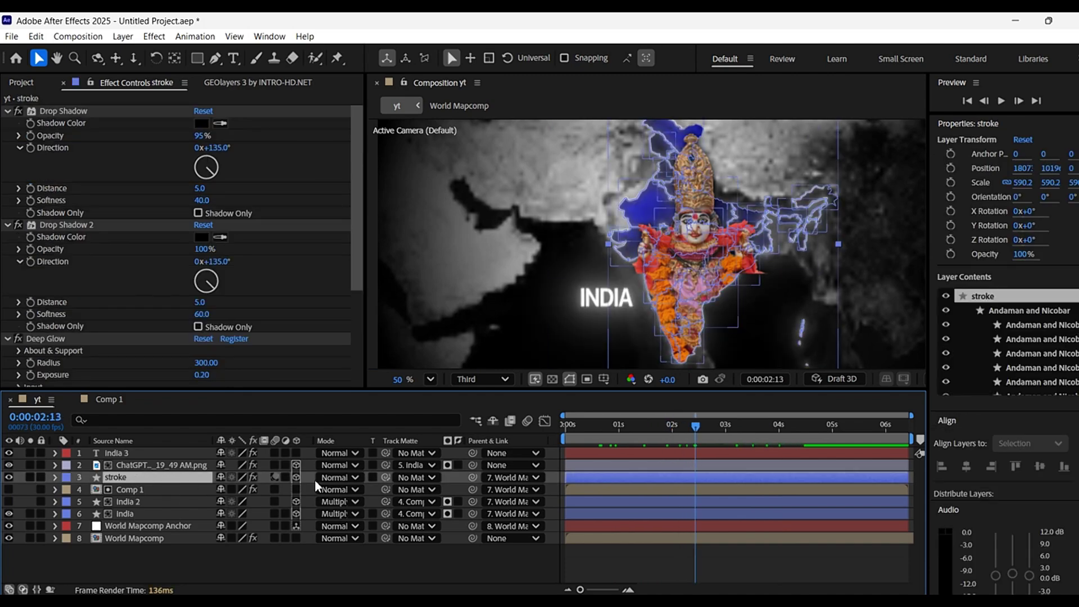
{"action": "key", "text": "u"}
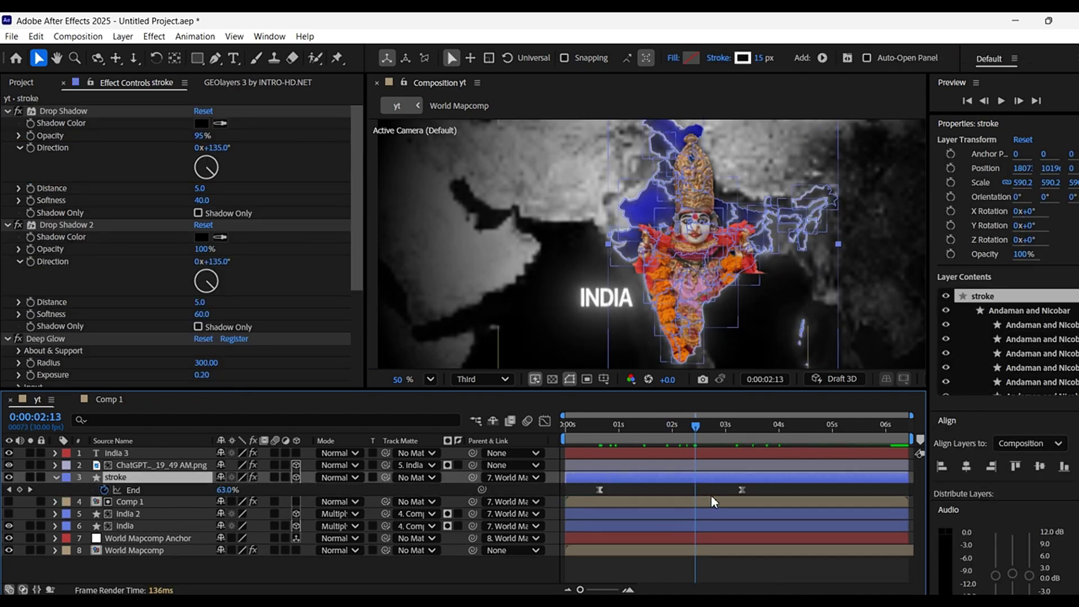
{"action": "left_click_drag", "start_coordinate": [740, 490], "coordinate": [672, 489]}
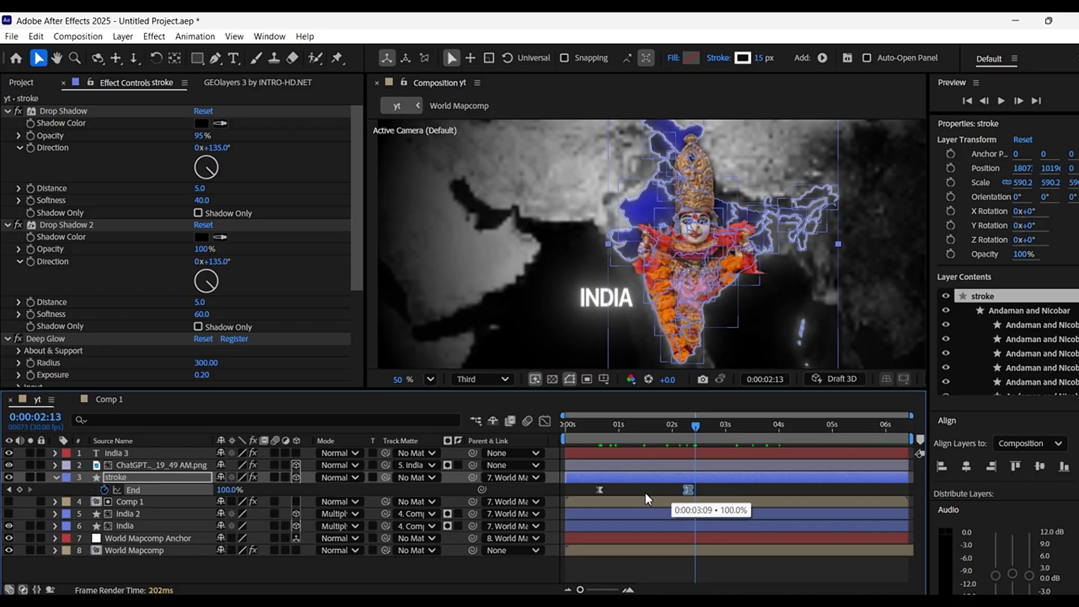
{"action": "left_click_drag", "start_coordinate": [599, 490], "coordinate": [581, 488]}
{"action": "left_click", "coordinate": [618, 430]}
{"action": "left_click", "coordinate": [612, 489]}
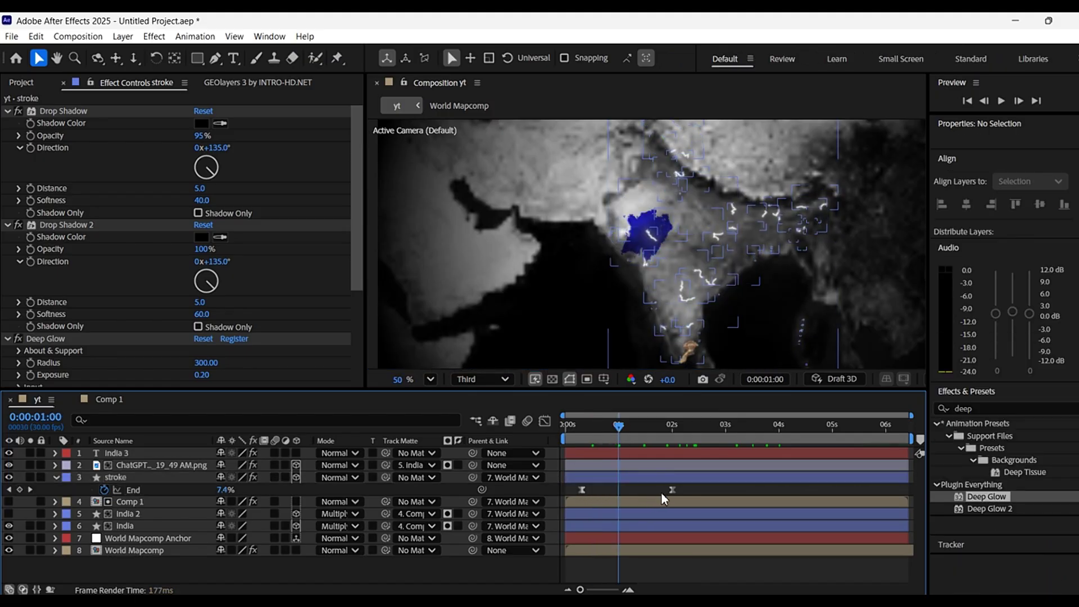
{"action": "left_click_drag", "start_coordinate": [672, 490], "coordinate": [647, 490]}
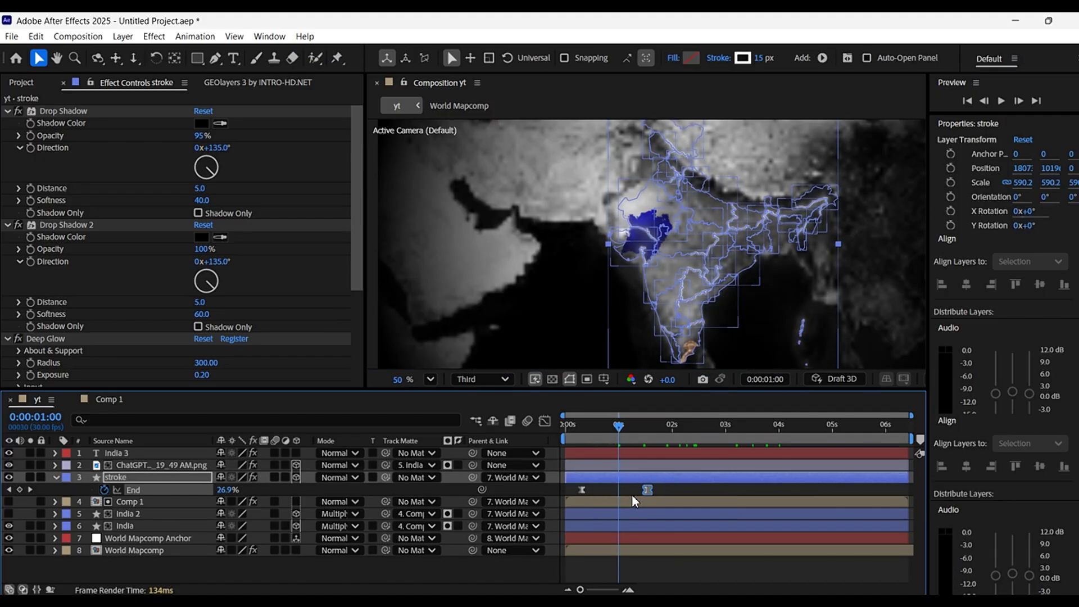
{"action": "left_click", "coordinate": [632, 498]}
Delay the India and India 2 shape layers together so both start at about 0:00:01:09.
{"action": "left_click_drag", "start_coordinate": [620, 427], "coordinate": [501, 484]}
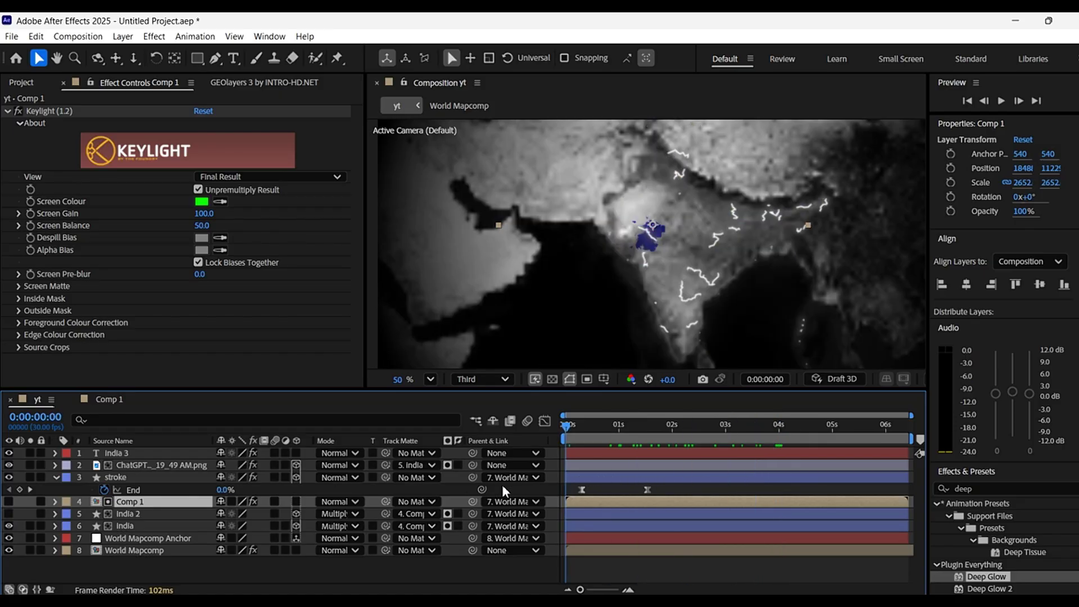
{"action": "left_click", "coordinate": [586, 570]}
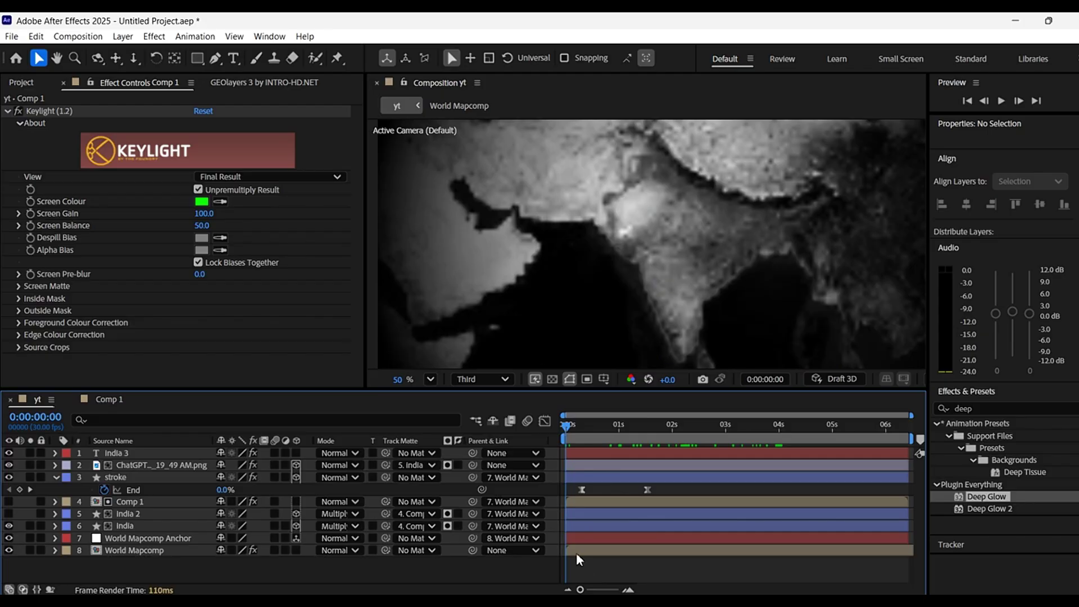
{"action": "left_click", "coordinate": [167, 528]}
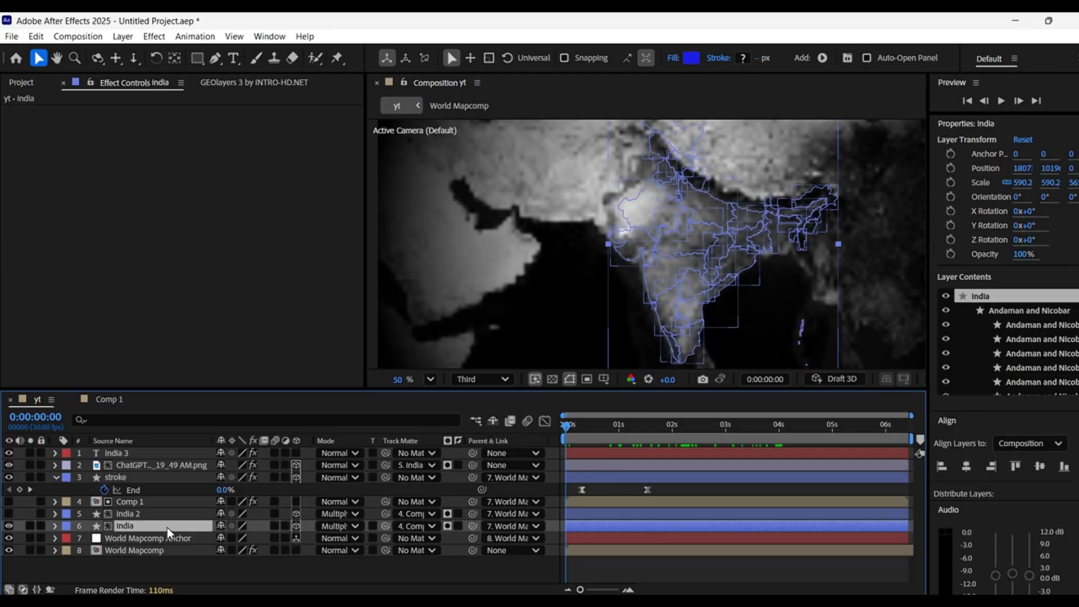
{"action": "left_click", "coordinate": [163, 514], "text": "ctrl"}
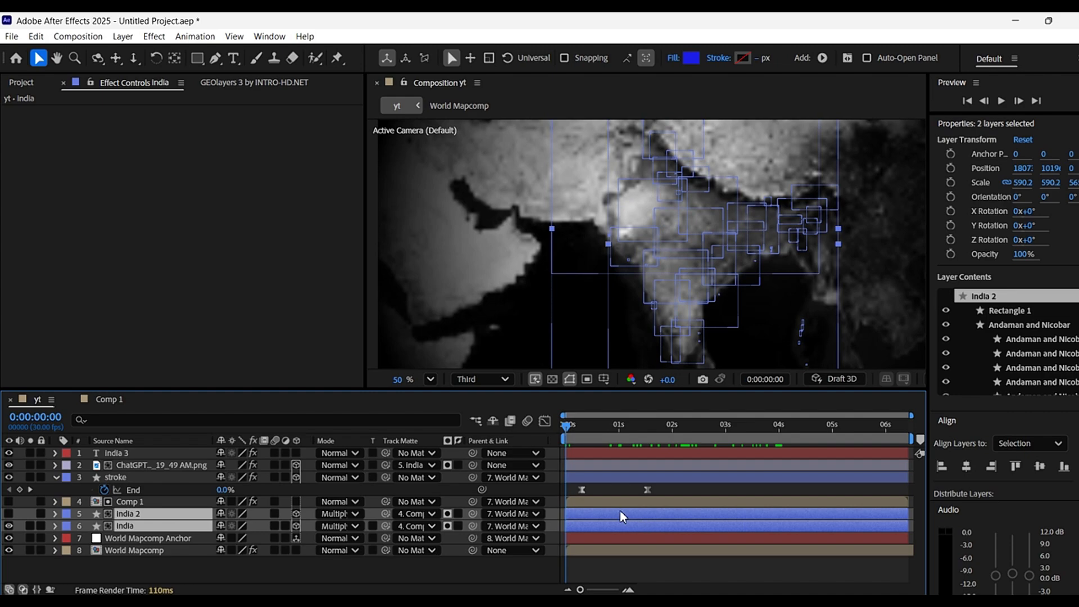
{"action": "left_click_drag", "start_coordinate": [619, 510], "coordinate": [682, 511]}
Delay the deity image and stroke layers together so both start at about 0:00:01:07, and preview the result.
{"action": "left_click", "coordinate": [155, 478]}
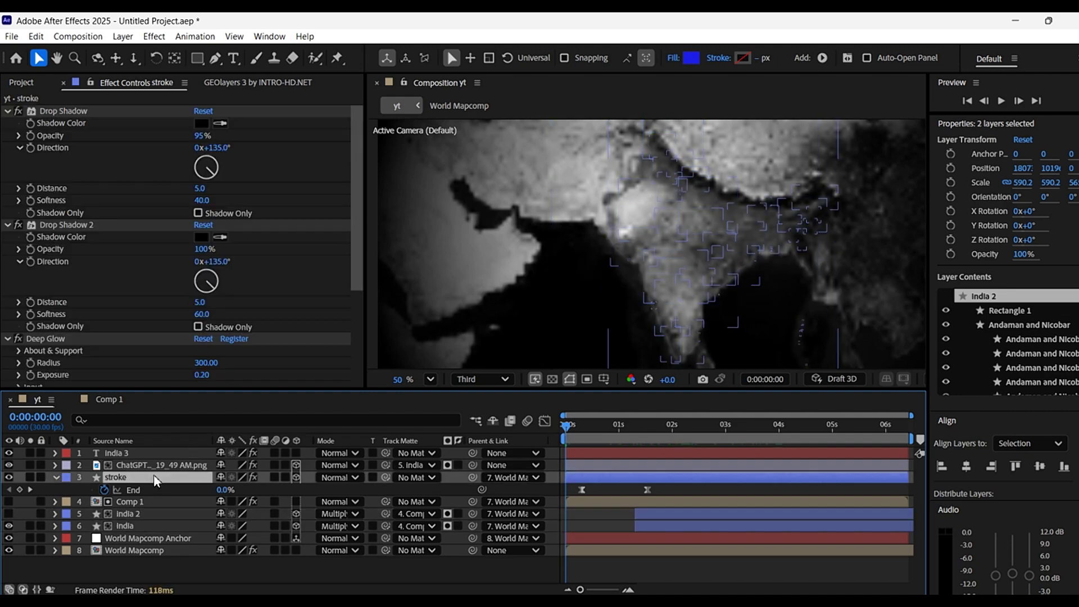
{"action": "left_click", "coordinate": [55, 466]}
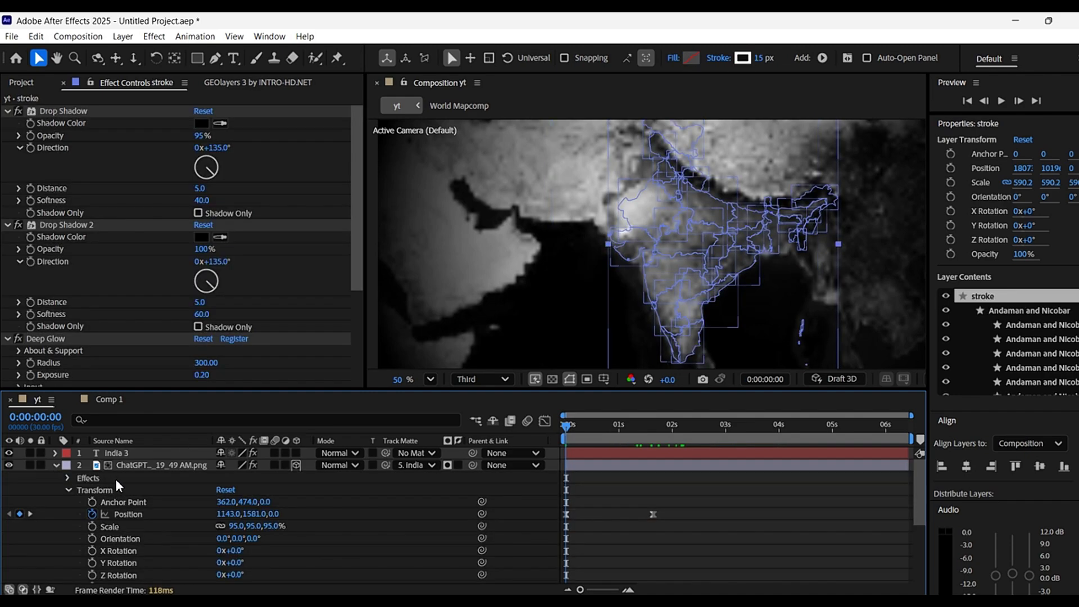
{"action": "left_click", "coordinate": [54, 465]}
{"action": "left_click", "coordinate": [138, 464]}
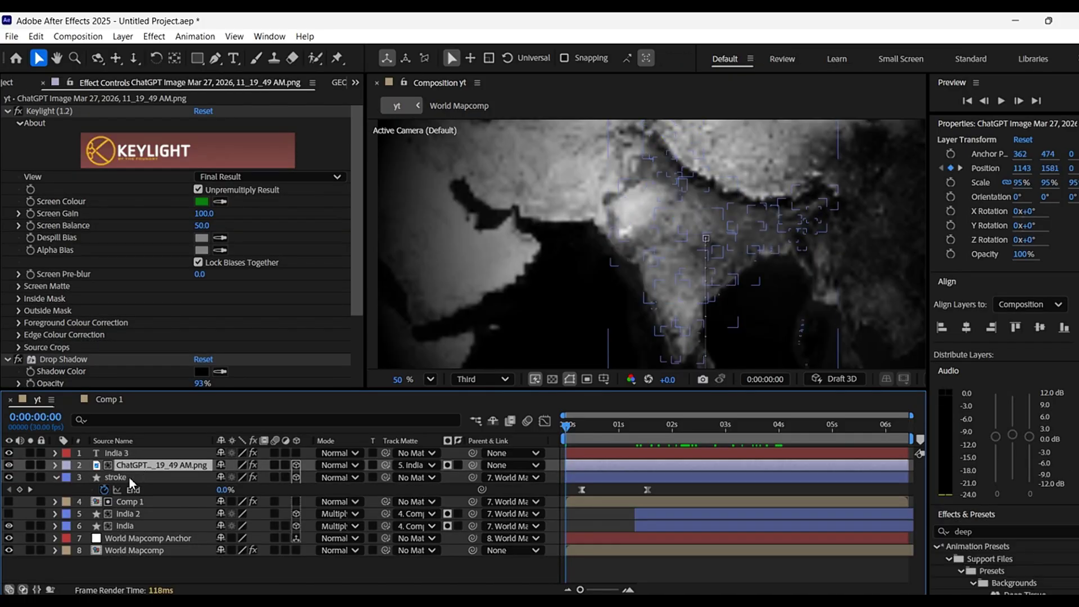
{"action": "left_click", "coordinate": [54, 476]}
{"action": "left_click", "coordinate": [117, 477]}
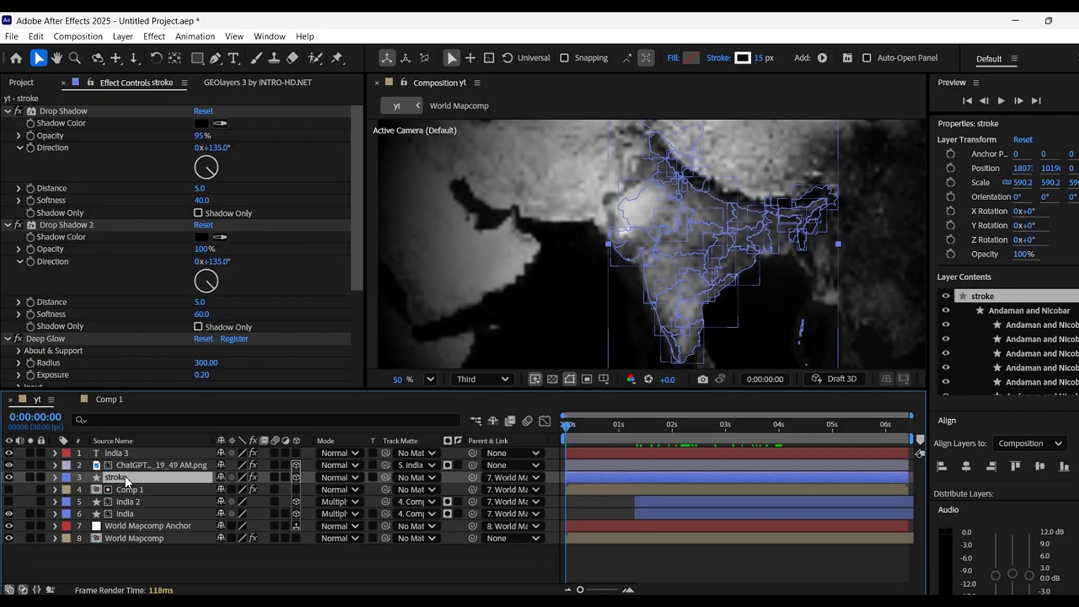
{"action": "left_click", "coordinate": [138, 465], "text": "shift"}
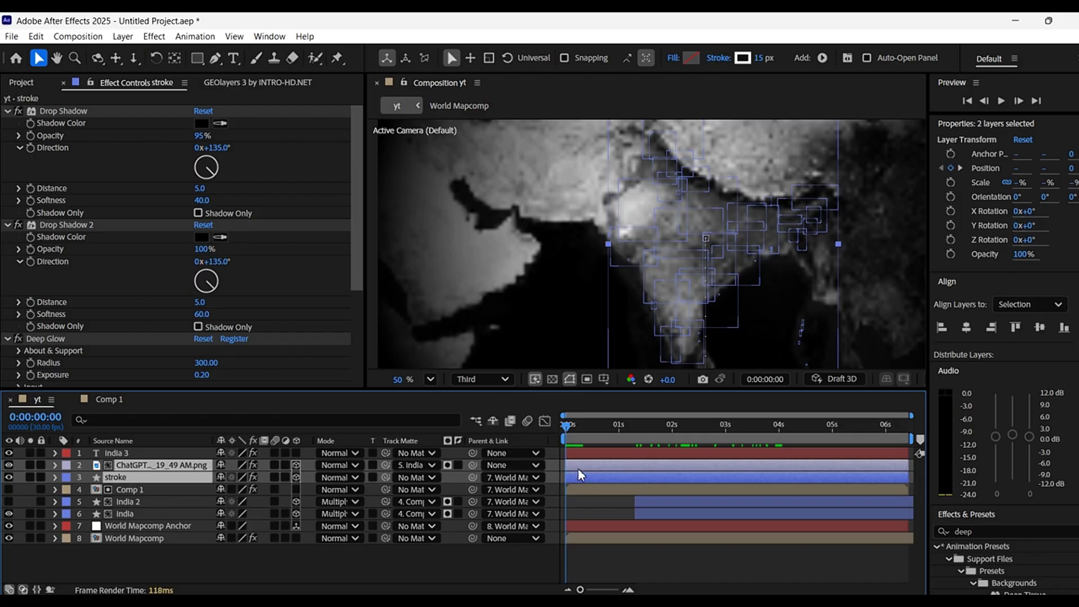
{"action": "left_click_drag", "start_coordinate": [578, 471], "coordinate": [645, 480]}
{"action": "key", "text": "space"}
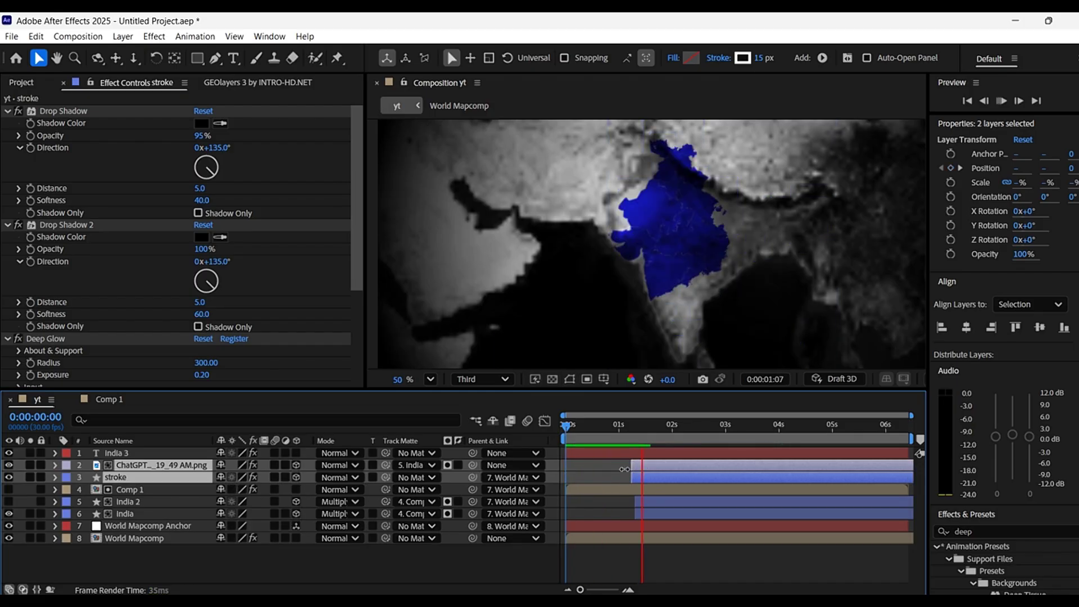
Move the stroke layer earlier so it starts at about 0:00:00:16, and preview the animation.
{"action": "key", "text": "space"}
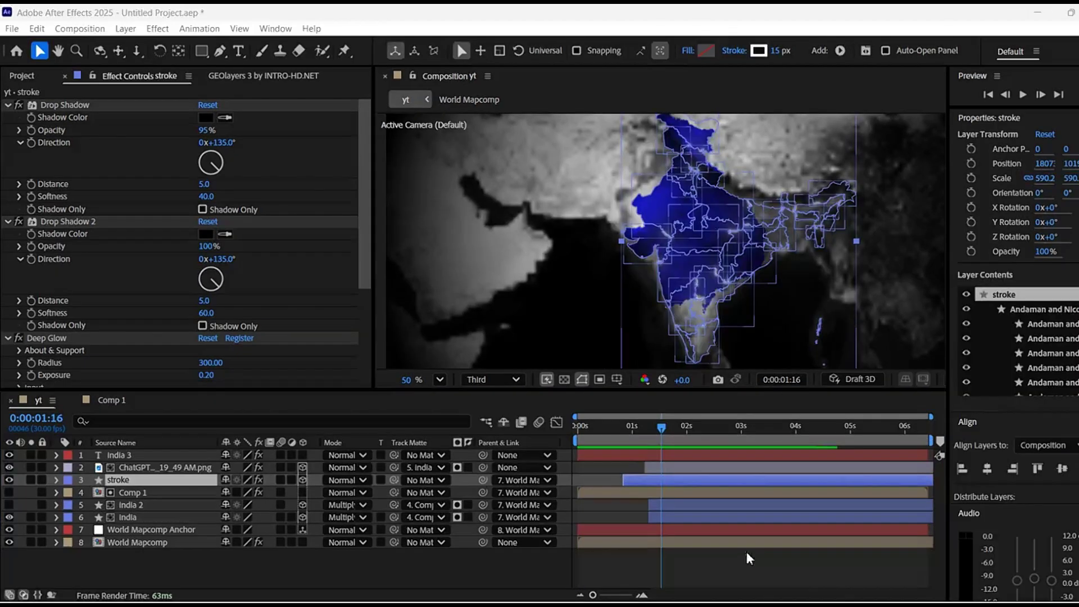
{"action": "left_click_drag", "start_coordinate": [639, 426], "coordinate": [666, 443]}
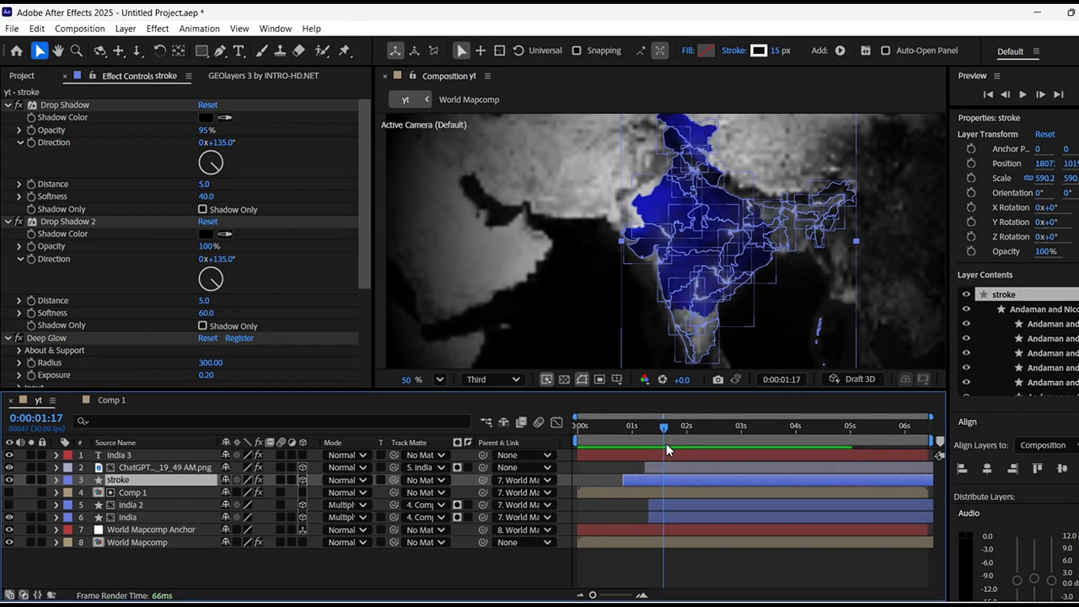
{"action": "left_click", "coordinate": [156, 507]}
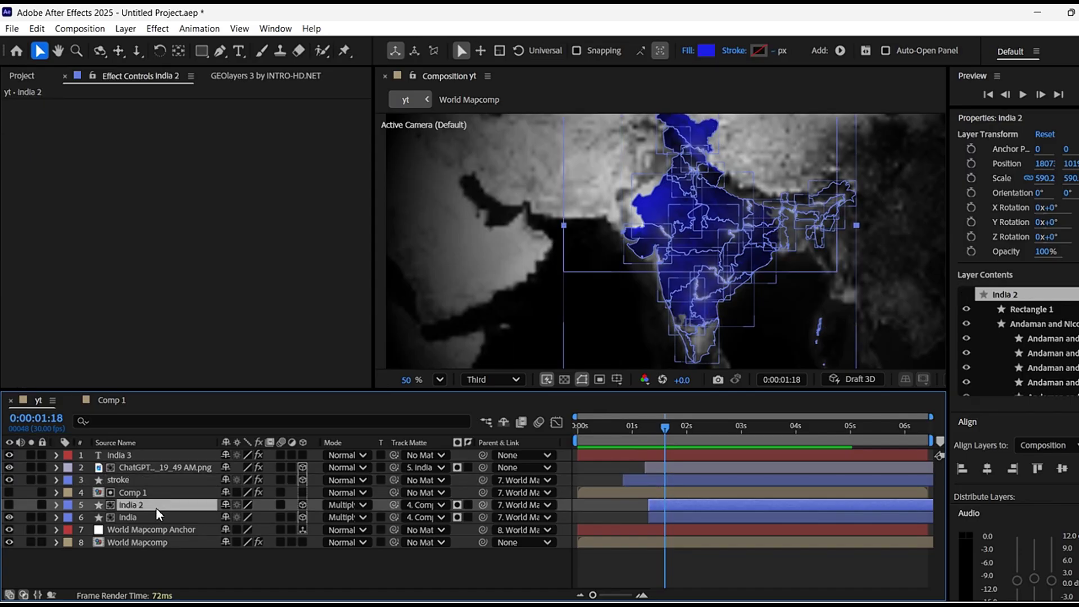
{"action": "left_click", "coordinate": [10, 481]}
{"action": "left_click", "coordinate": [9, 480]}
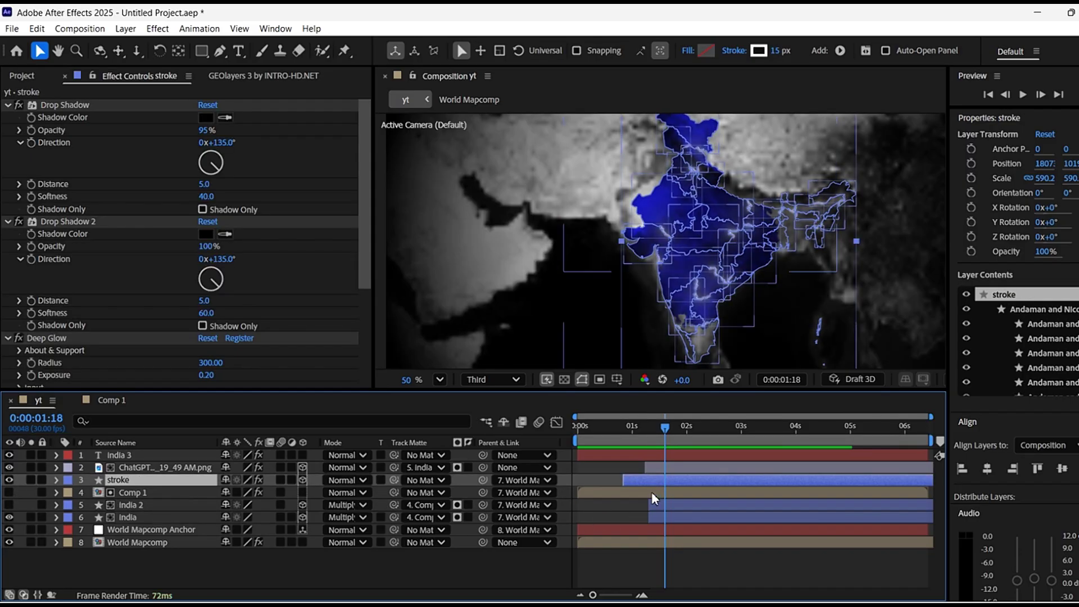
{"action": "left_click_drag", "start_coordinate": [647, 481], "coordinate": [630, 481]}
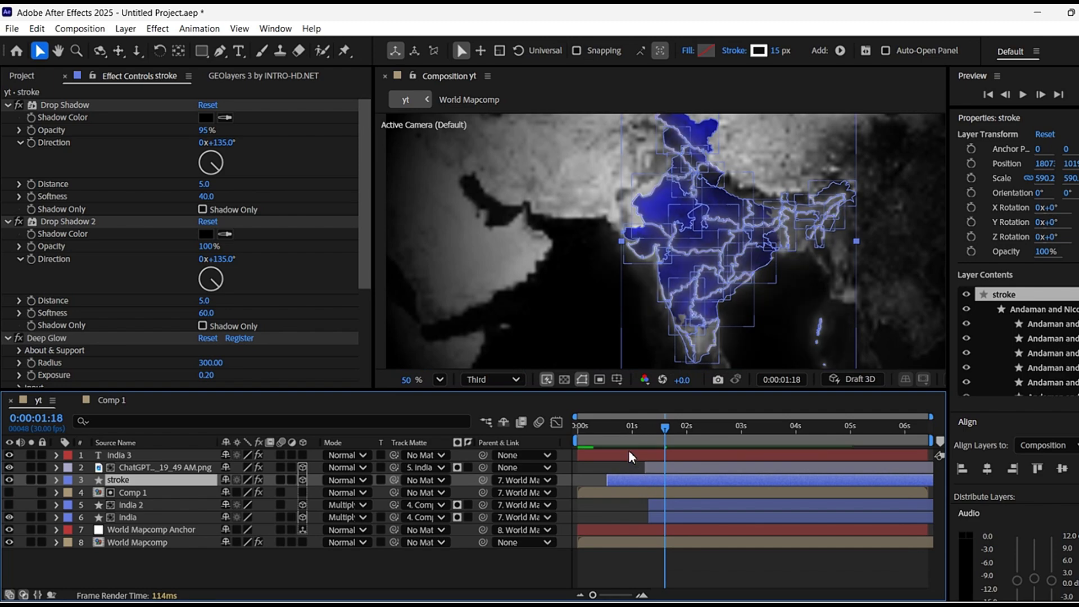
{"action": "left_click", "coordinate": [615, 426]}
{"action": "left_click_drag", "start_coordinate": [615, 429], "coordinate": [769, 484]}
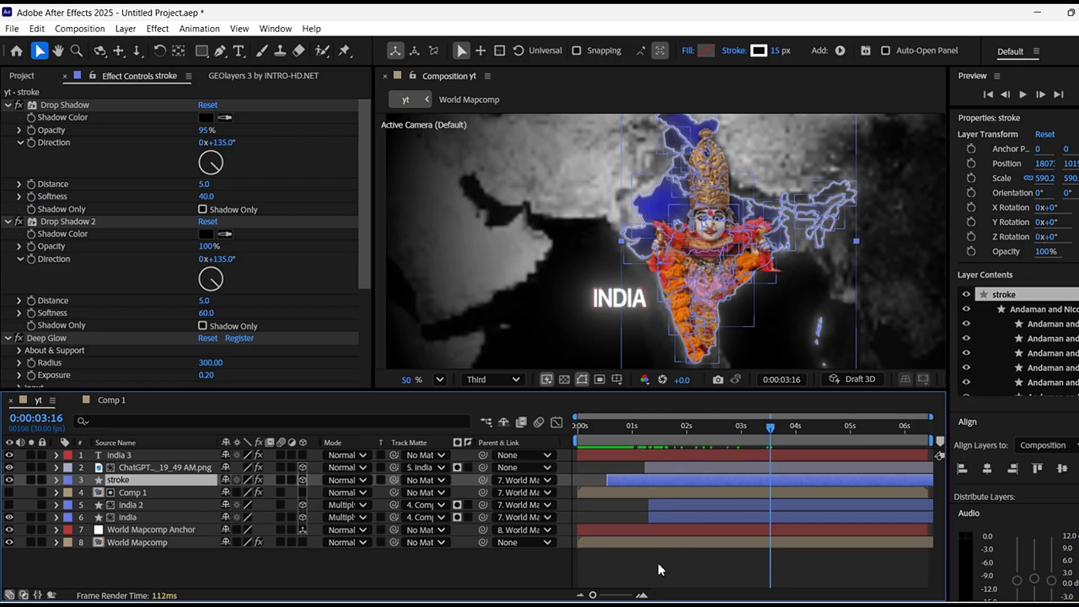
{"action": "left_click", "coordinate": [641, 568]}
{"action": "left_click", "coordinate": [607, 428]}
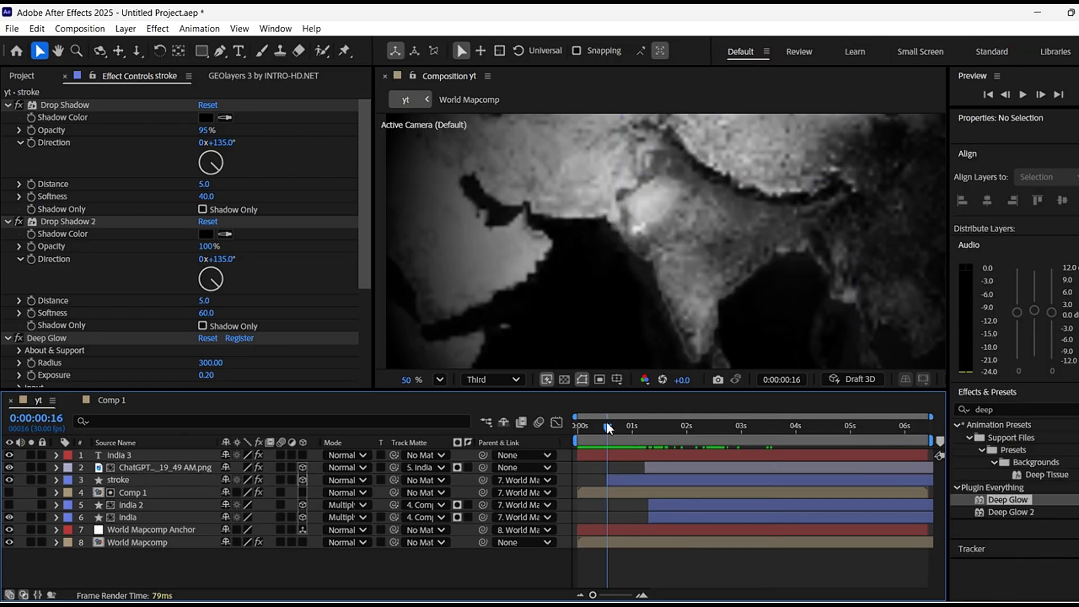
{"action": "key", "text": "space"}
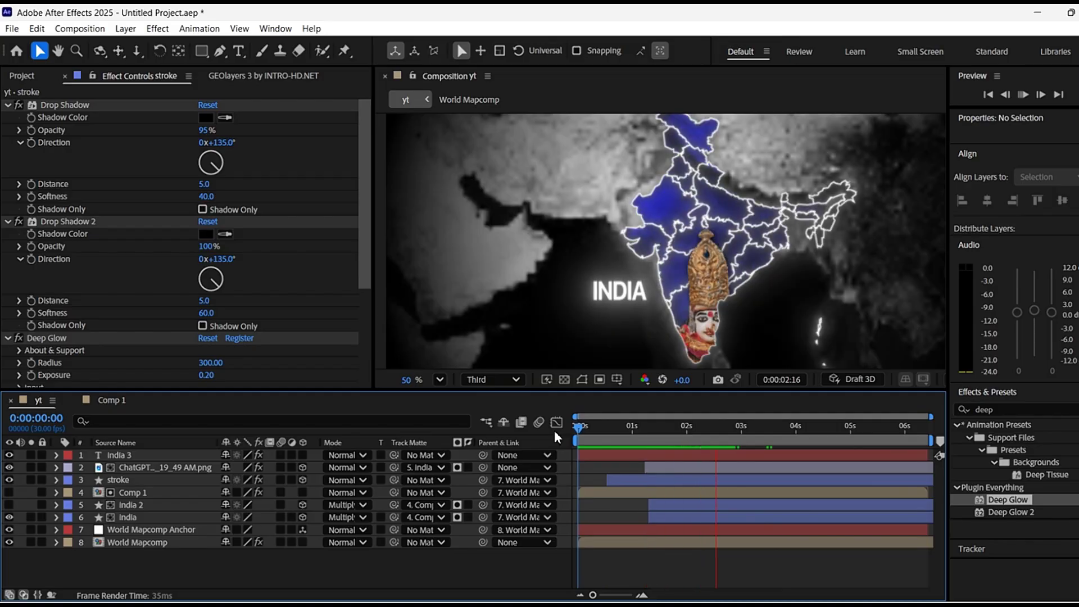
{"action": "key", "text": "space"}
Move the deity image layer with its Position keyframes earlier so it starts at about 0:00:00:15, and preview from the beginning.
{"action": "left_click", "coordinate": [162, 456]}
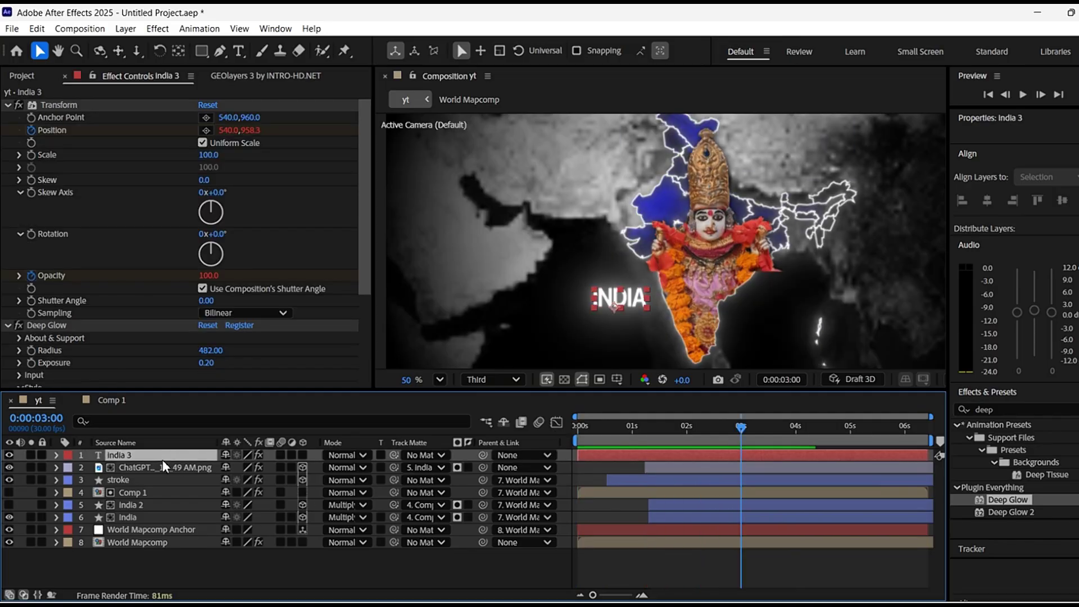
{"action": "left_click", "coordinate": [163, 464]}
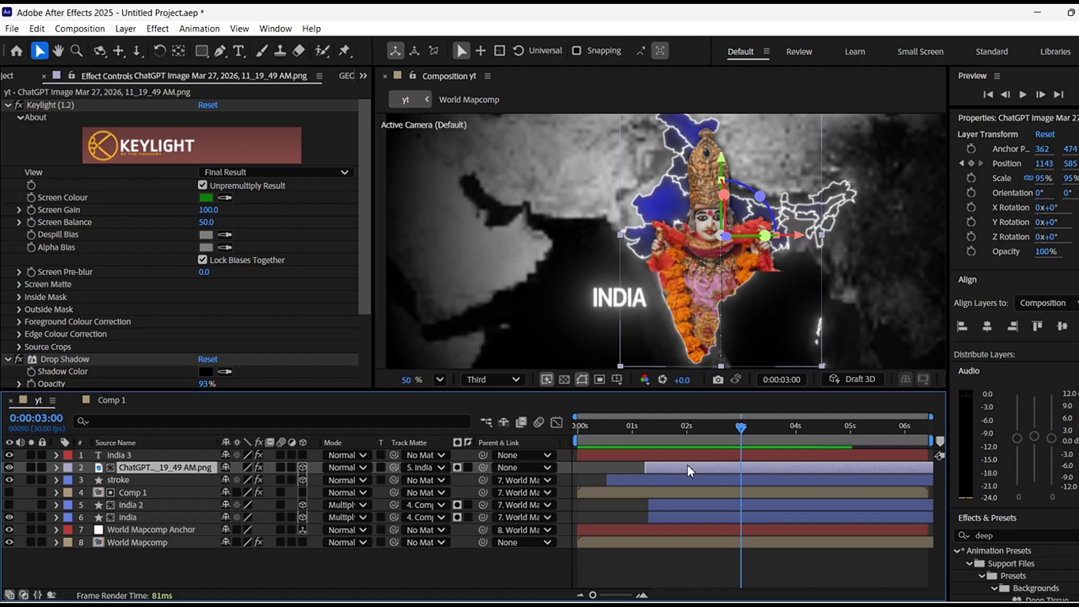
{"action": "key", "text": "p"}
{"action": "left_click_drag", "start_coordinate": [687, 464], "coordinate": [668, 470]}
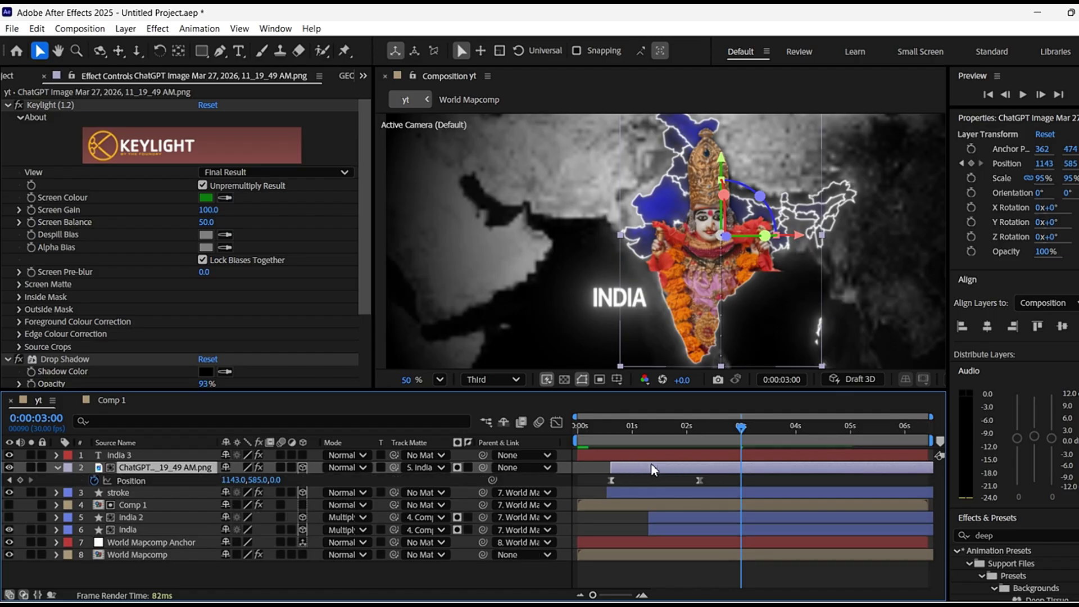
{"action": "left_click", "coordinate": [589, 429]}
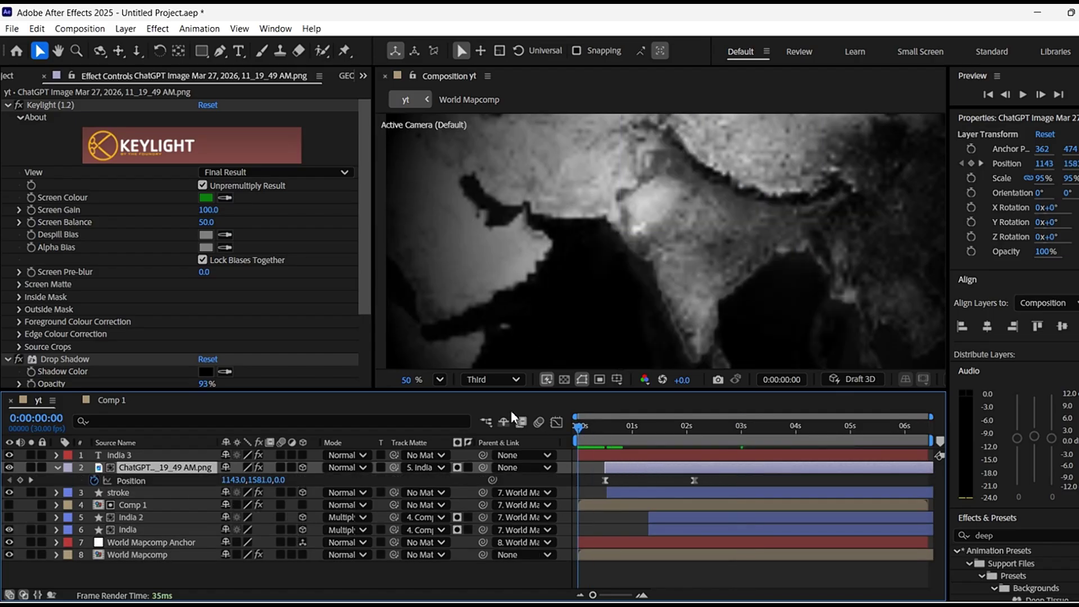
{"action": "key", "text": "space"}
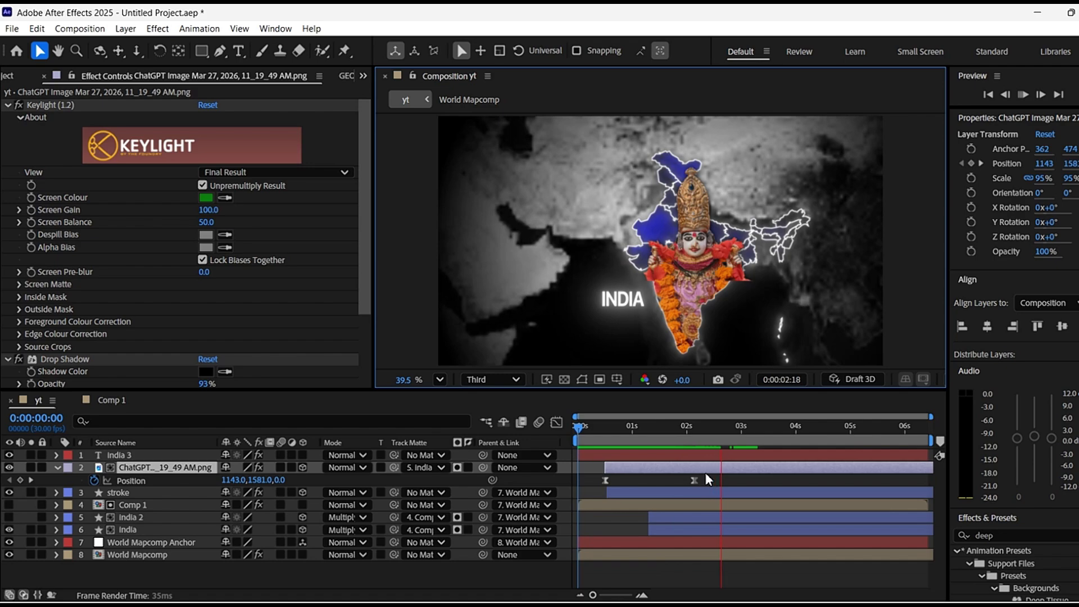
Shift the INDIA text layer about half a second earlier, preview the timing, and collapse the expanded layer properties.
{"action": "left_click", "coordinate": [707, 455]}
{"action": "key", "text": "u"}
{"action": "left_click_drag", "start_coordinate": [709, 458], "coordinate": [684, 464]}
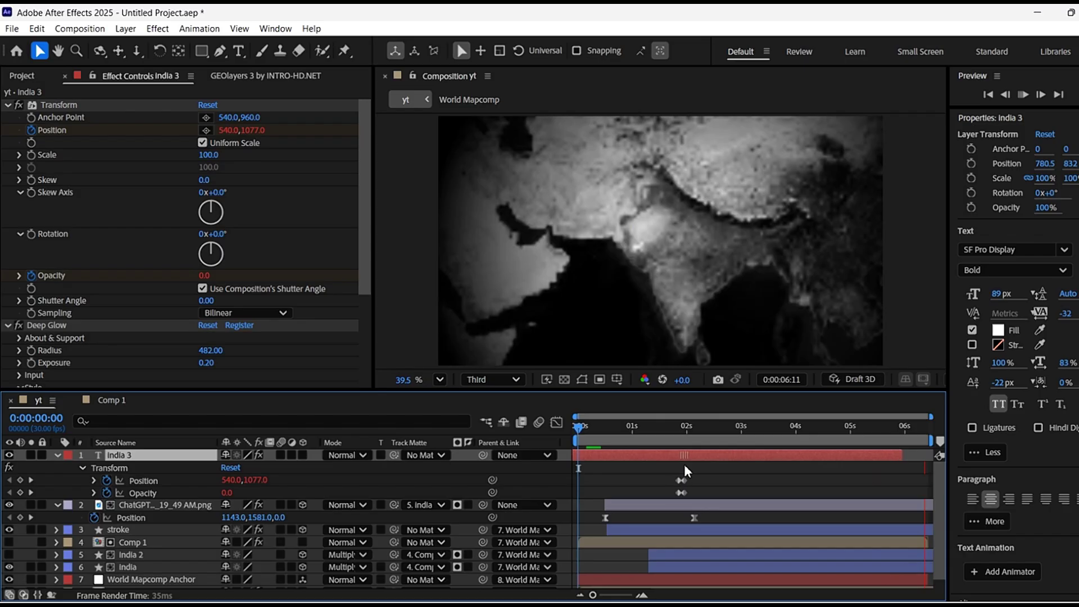
{"action": "left_click", "coordinate": [62, 456]}
{"action": "left_click", "coordinate": [58, 454]}
{"action": "left_click", "coordinate": [57, 469]}
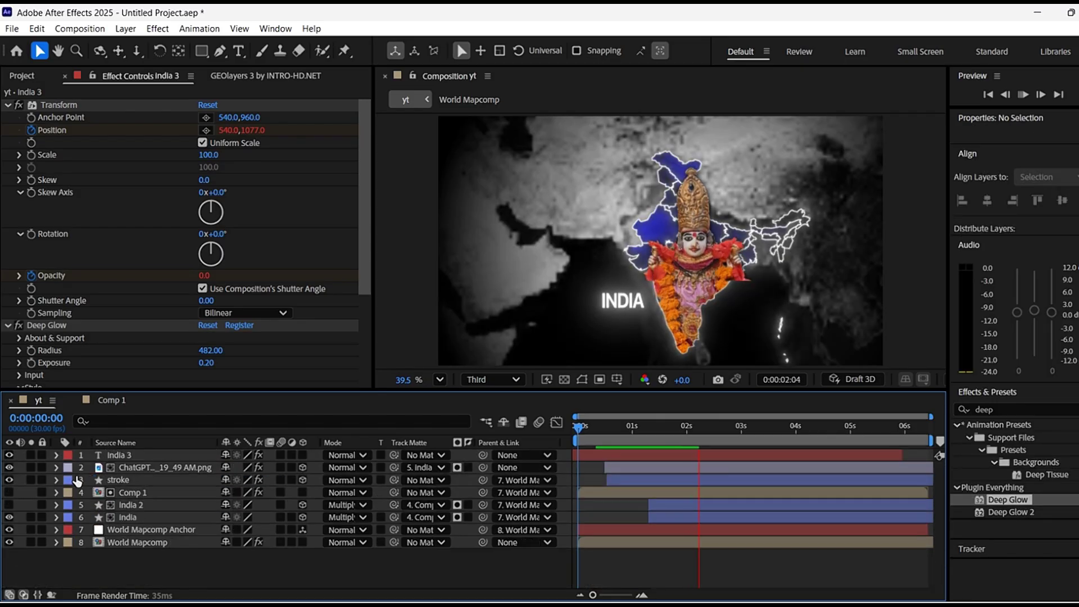
{"action": "key", "text": "space"}
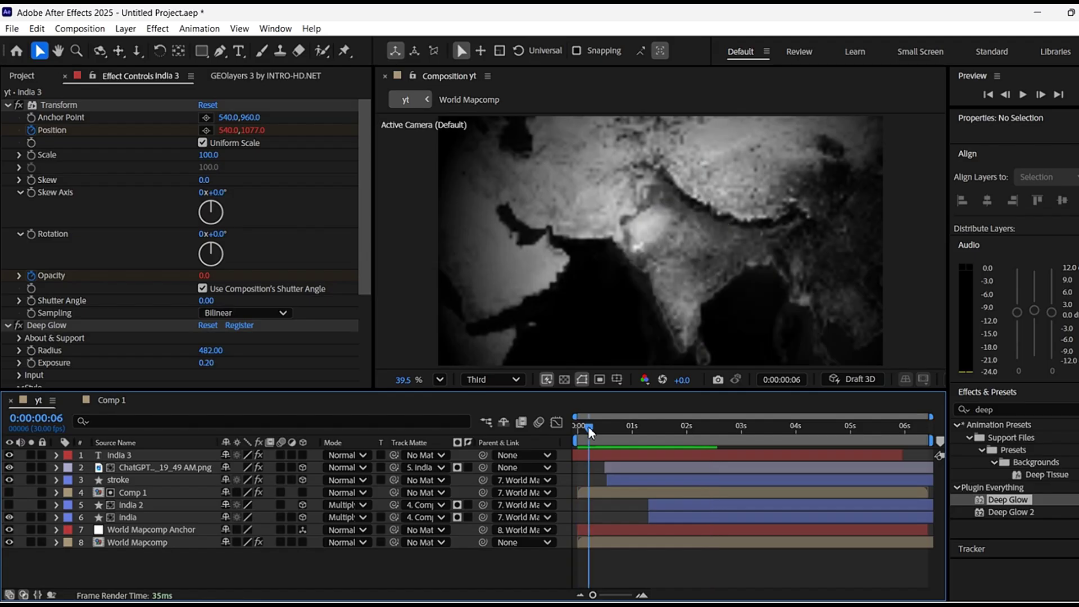
Enable keyframing at 0:00:00:00 for the World Mapcomp layer's Latitude, Longitude, Zoom, Bearing and Pitch.
{"action": "left_click", "coordinate": [268, 76]}
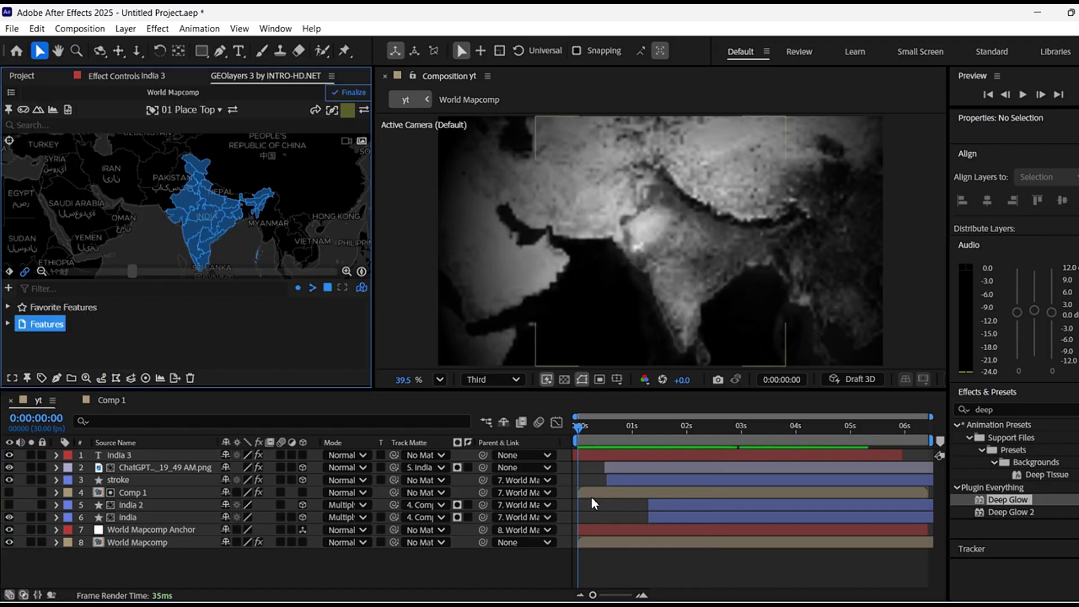
{"action": "left_click", "coordinate": [604, 542]}
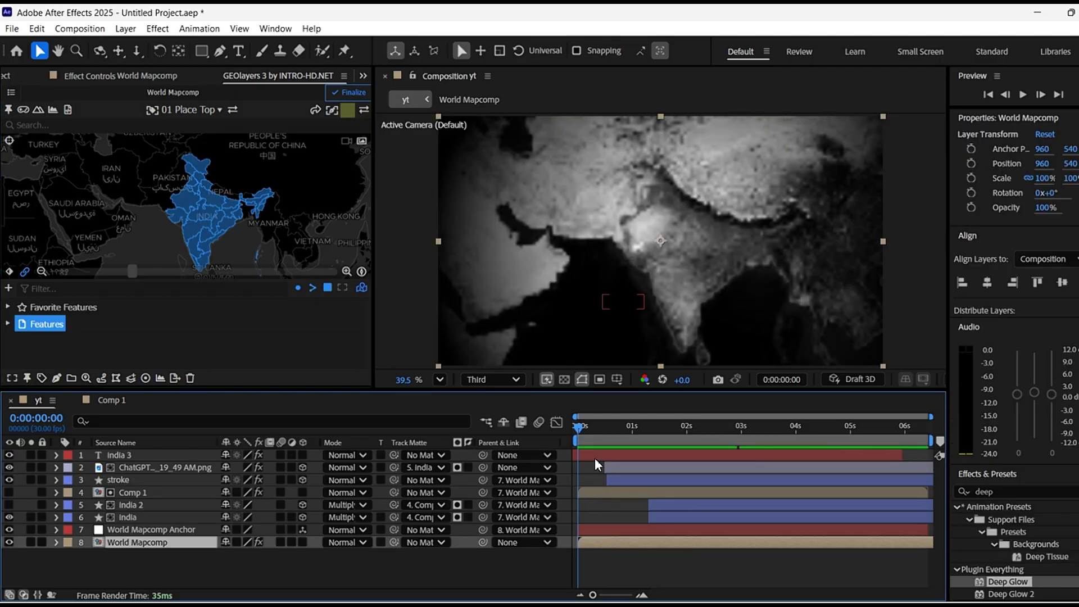
{"action": "left_click", "coordinate": [56, 542]}
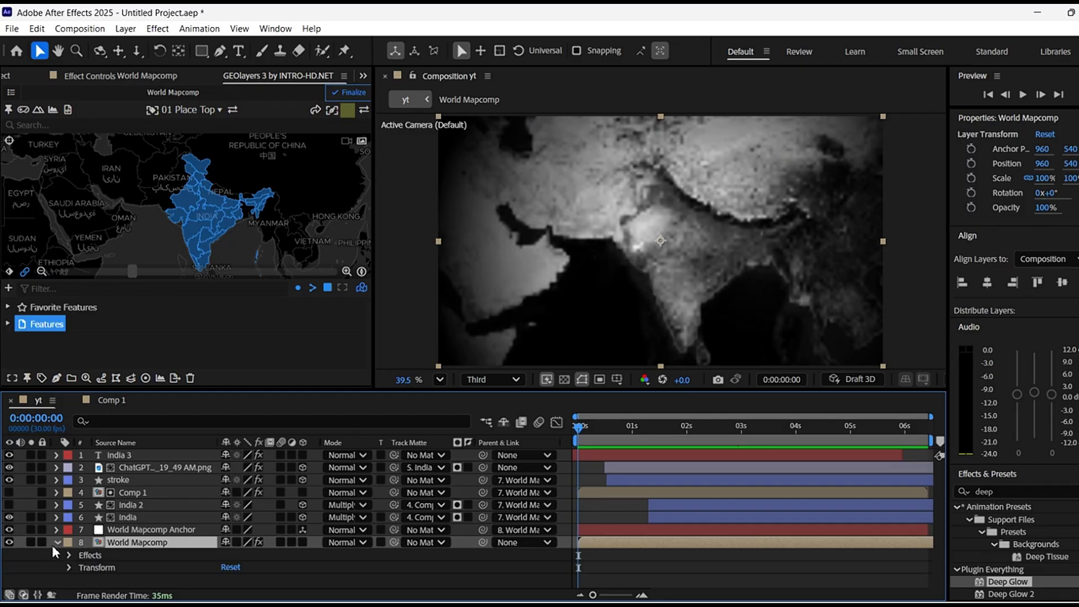
{"action": "left_click", "coordinate": [68, 554]}
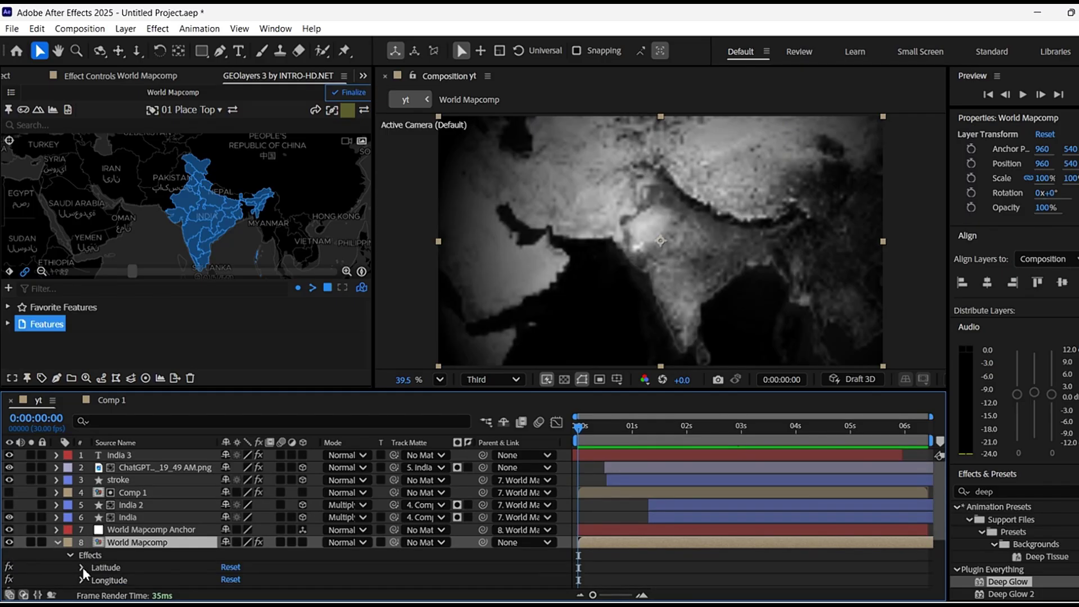
{"action": "scroll", "coordinate": [83, 568], "scroll_direction": "down", "scroll_amount": 3}
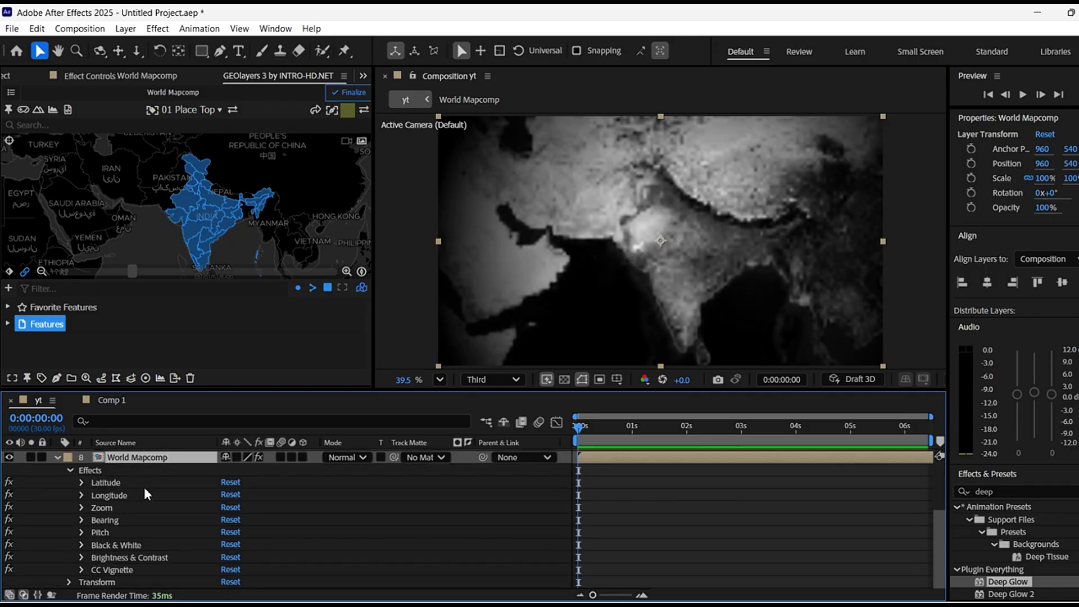
{"action": "left_click", "coordinate": [363, 76]}
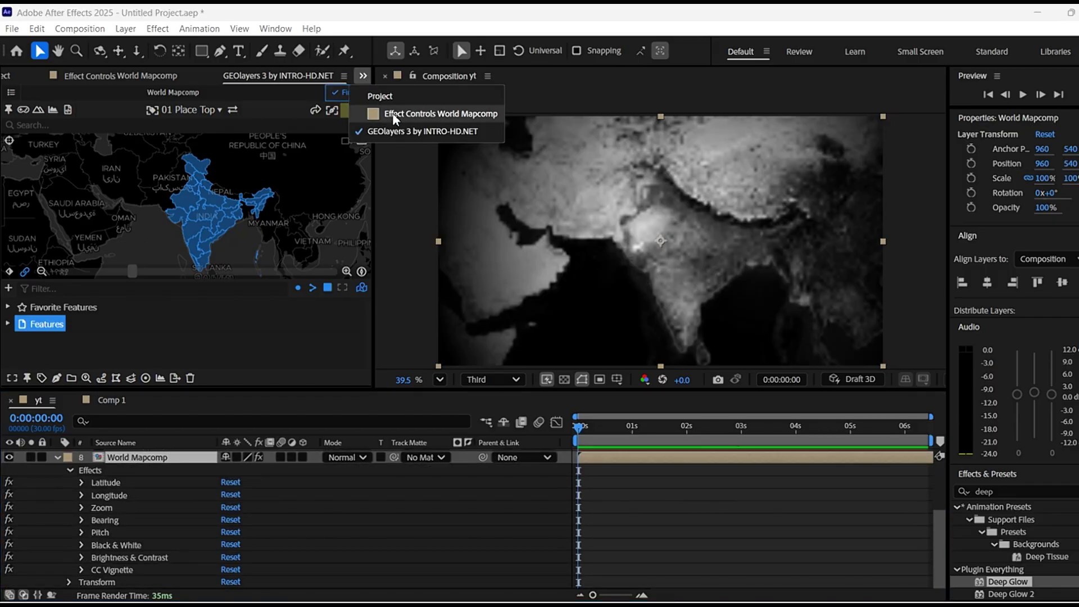
{"action": "left_click", "coordinate": [392, 114]}
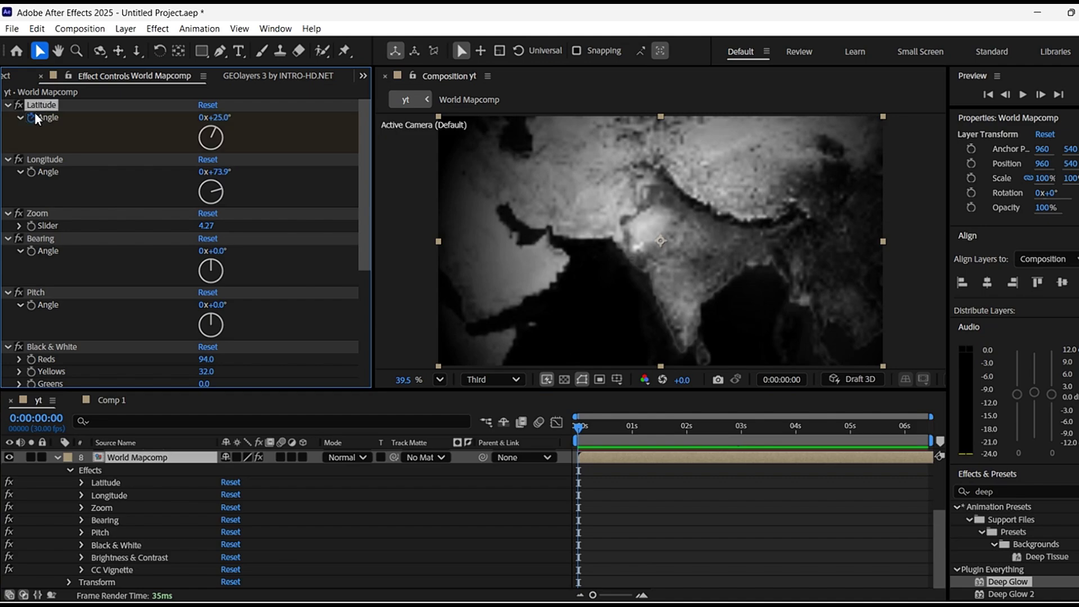
{"action": "left_click", "coordinate": [31, 171]}
{"action": "left_click", "coordinate": [31, 226]}
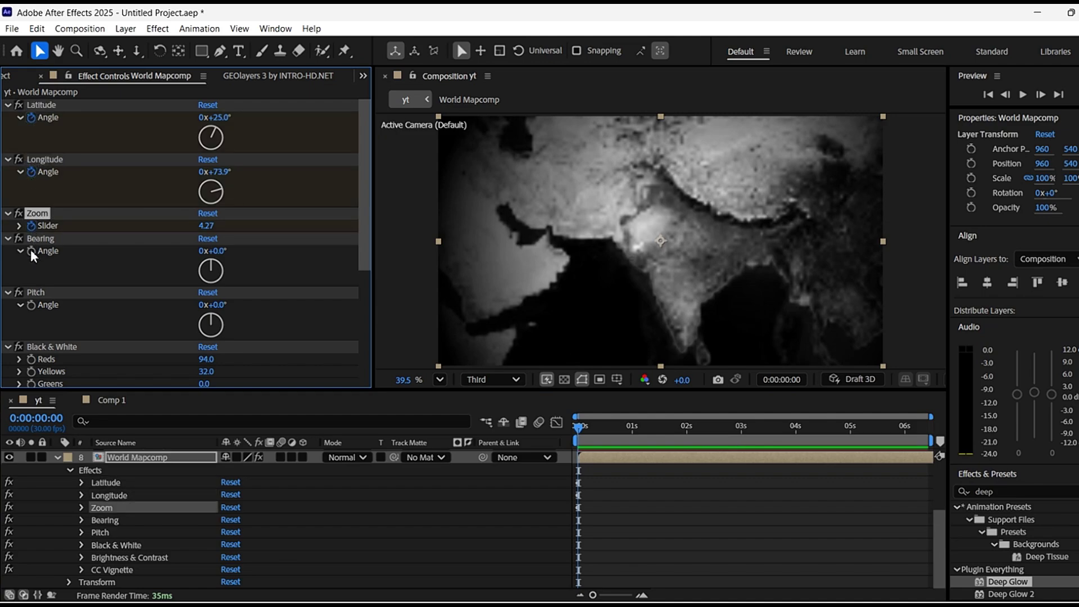
{"action": "left_click", "coordinate": [31, 250]}
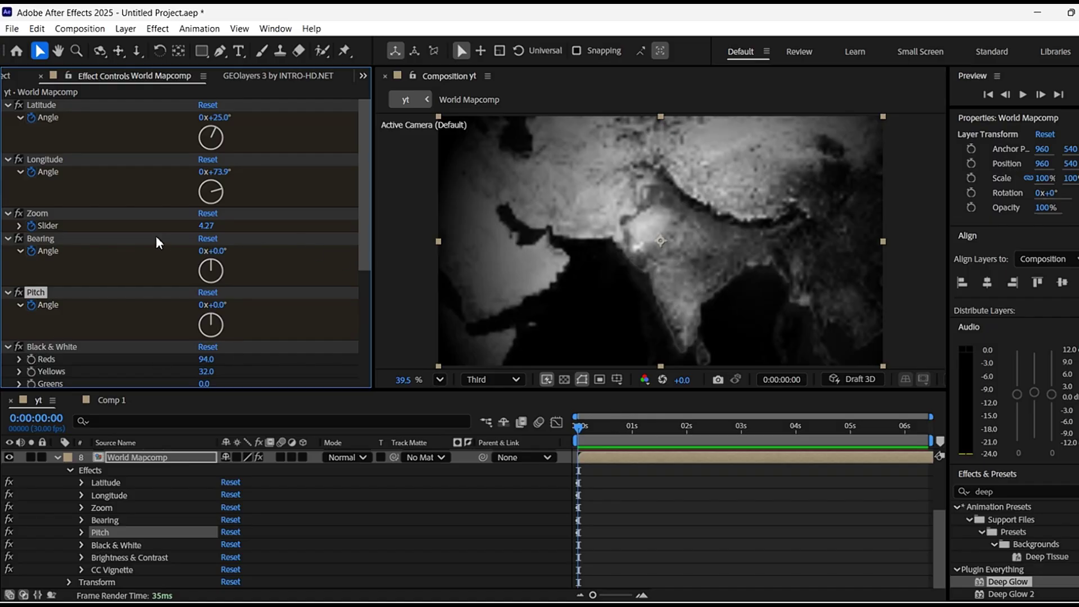
Animate the GEOlayers map from a wide view of Africa and Asia at 0:00:00:00 to a close view of India at 0:00:01:18.
{"action": "left_click", "coordinate": [266, 78]}
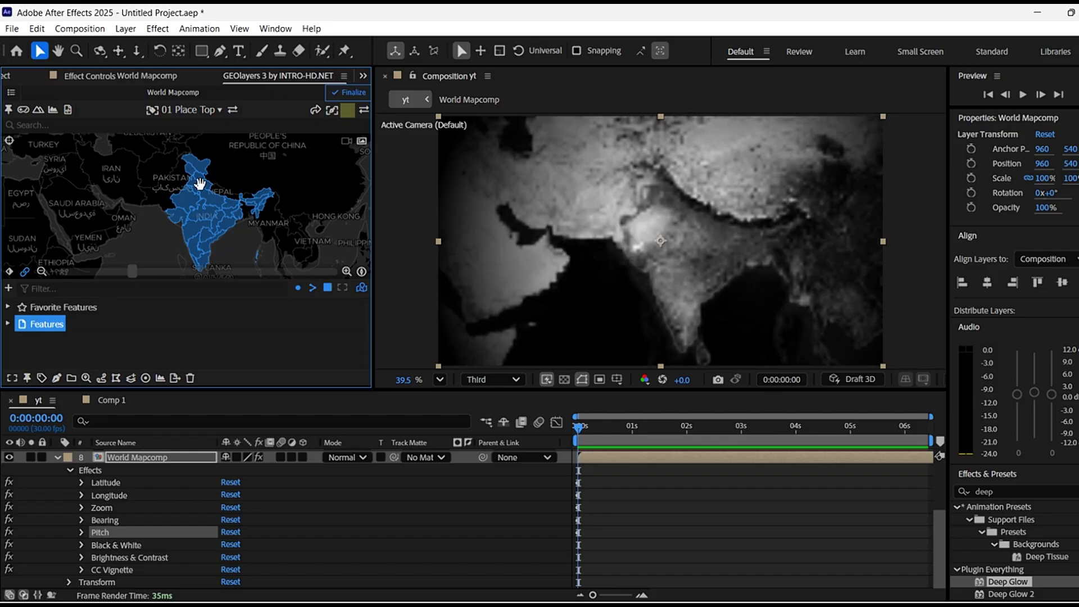
{"action": "scroll", "coordinate": [201, 204], "scroll_direction": "down", "scroll_amount": 5}
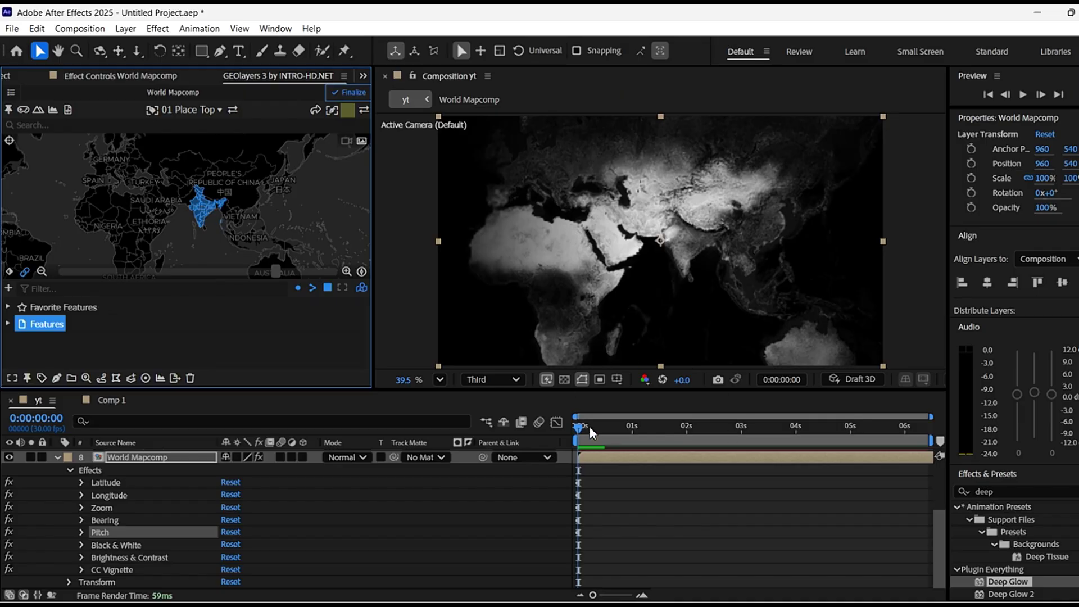
{"action": "left_click_drag", "start_coordinate": [590, 429], "coordinate": [666, 456]}
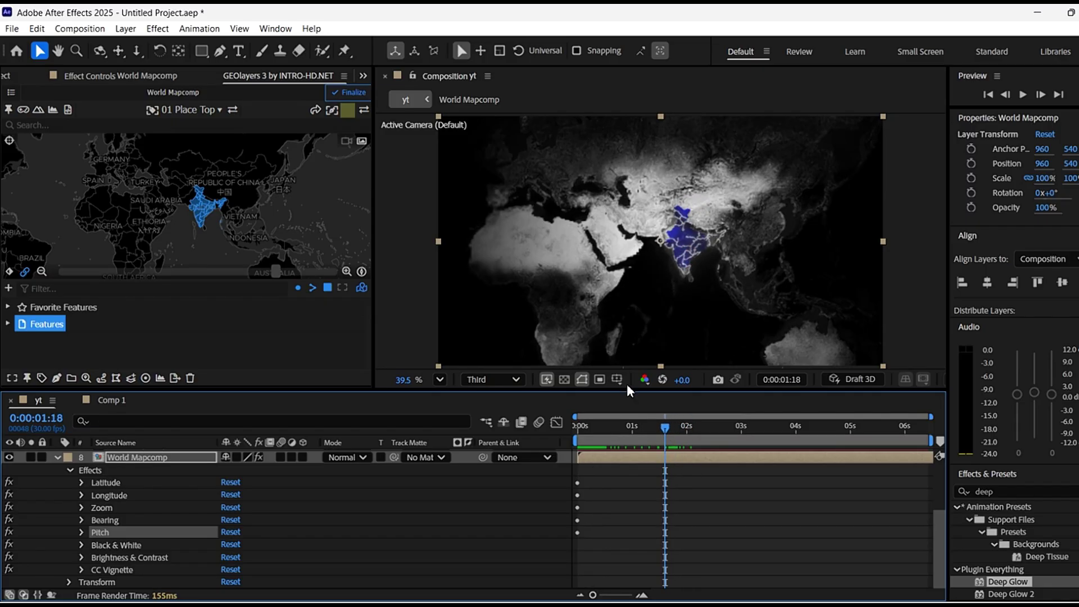
{"action": "scroll", "coordinate": [206, 209], "scroll_direction": "up", "scroll_amount": 1}
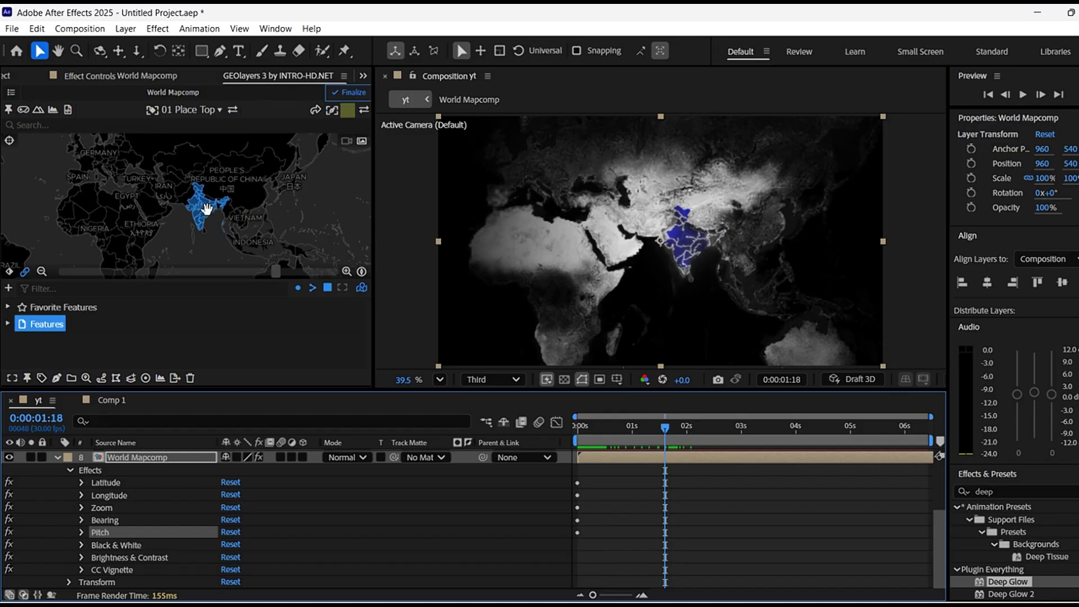
{"action": "scroll", "coordinate": [206, 207], "scroll_direction": "up", "scroll_amount": 2}
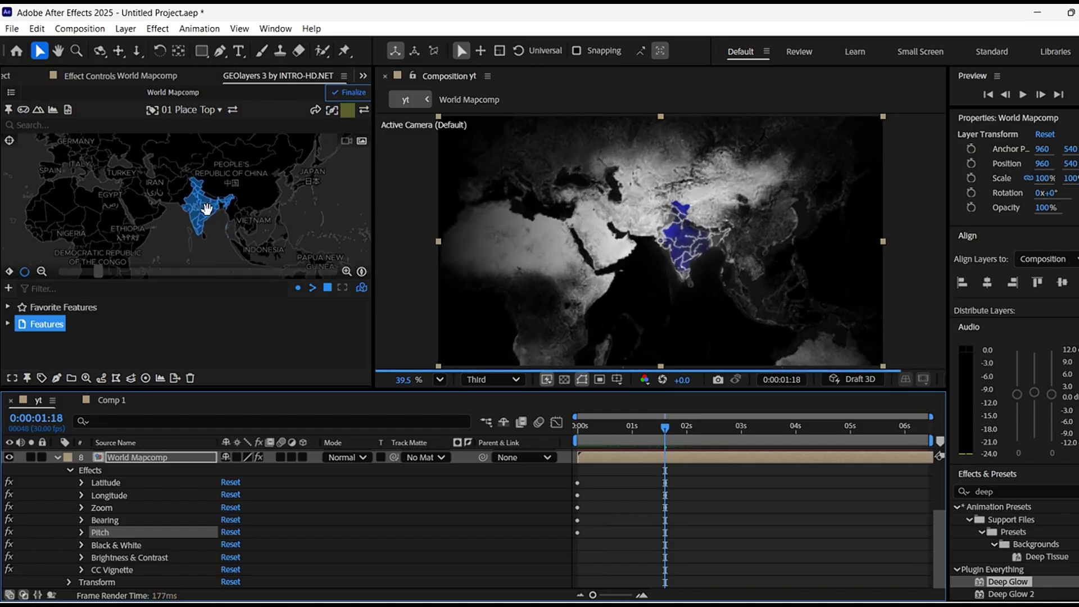
{"action": "scroll", "coordinate": [205, 207], "scroll_direction": "up", "scroll_amount": 2}
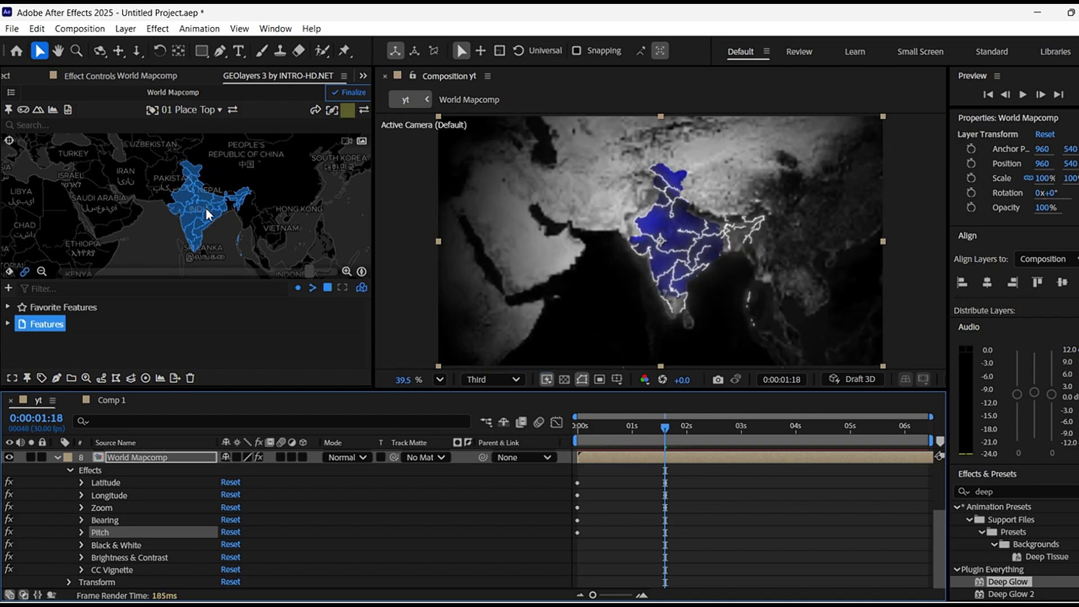
{"action": "scroll", "coordinate": [205, 208], "scroll_direction": "up", "scroll_amount": 2}
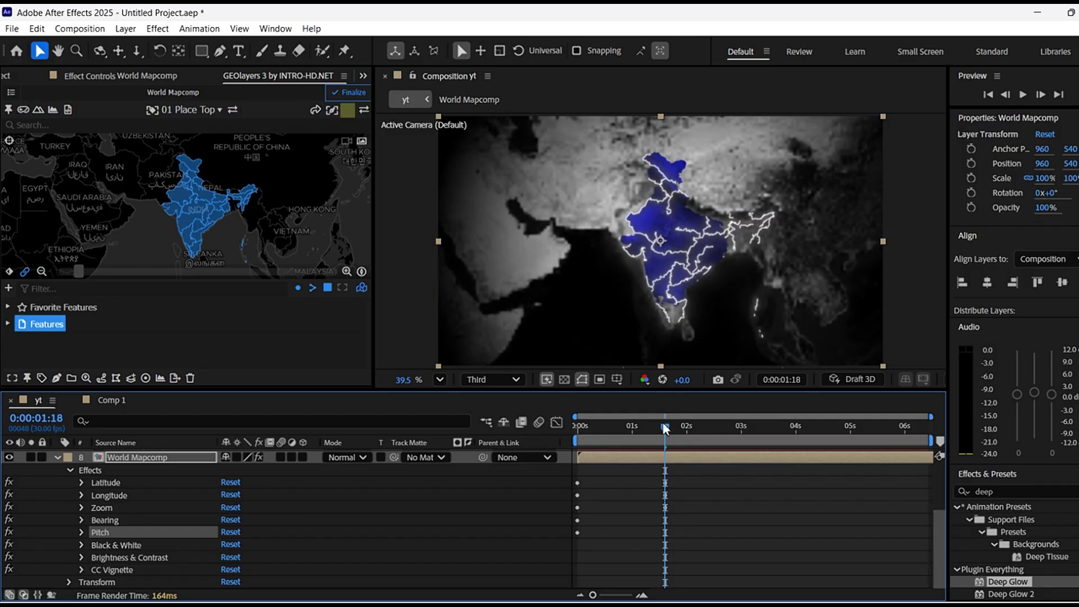
{"action": "left_click_drag", "start_coordinate": [664, 427], "coordinate": [719, 454]}
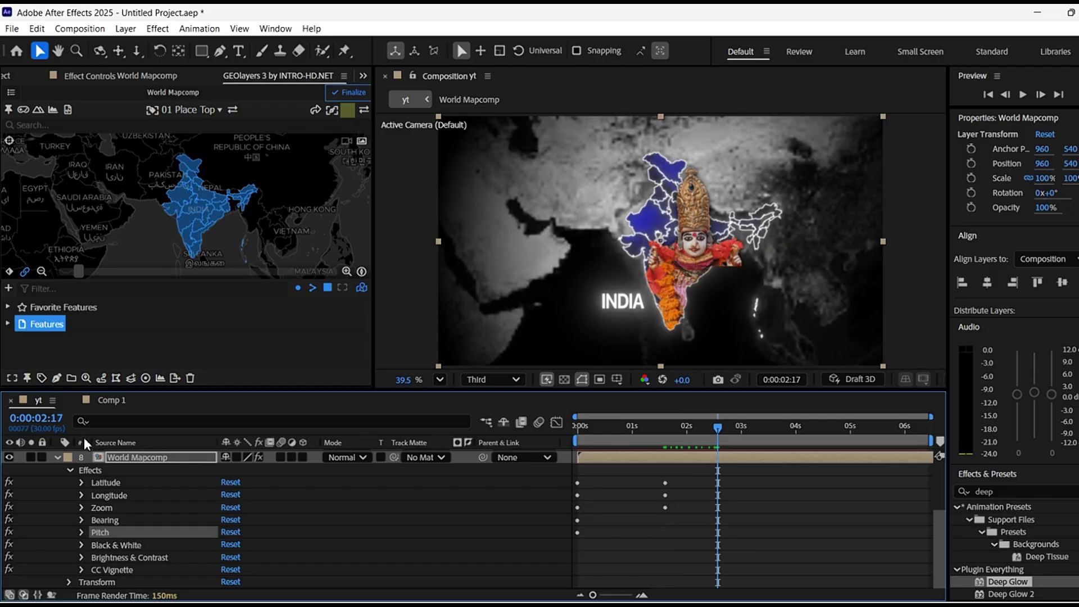
Collapse the World Mapcomp layer and delete the Rectangle 1 shape from the India 2 layer's contents.
{"action": "left_click", "coordinate": [61, 455]}
{"action": "left_click", "coordinate": [59, 456]}
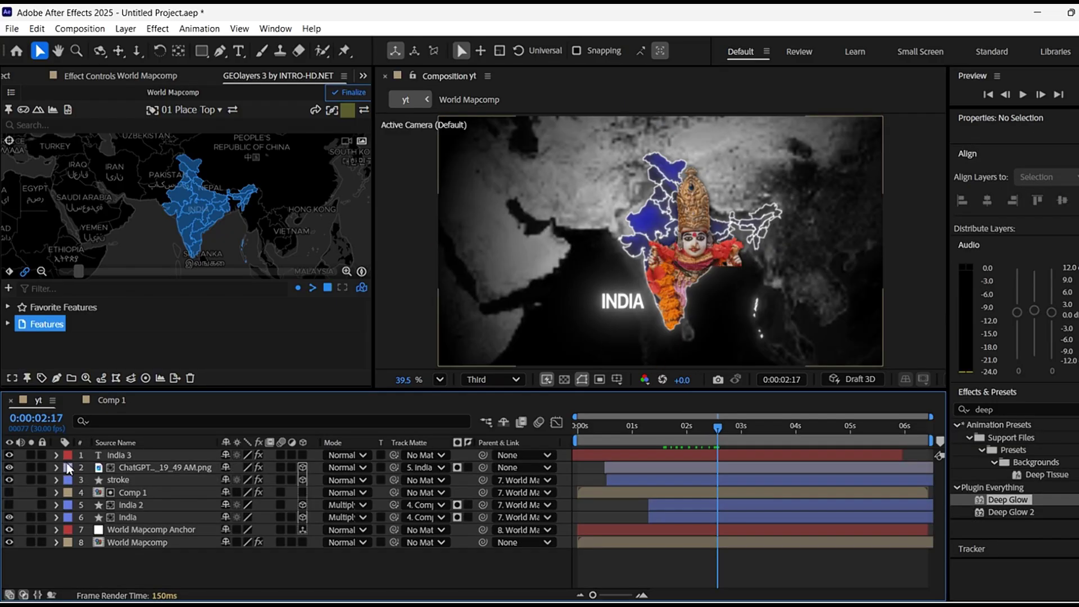
{"action": "left_click", "coordinate": [136, 506]}
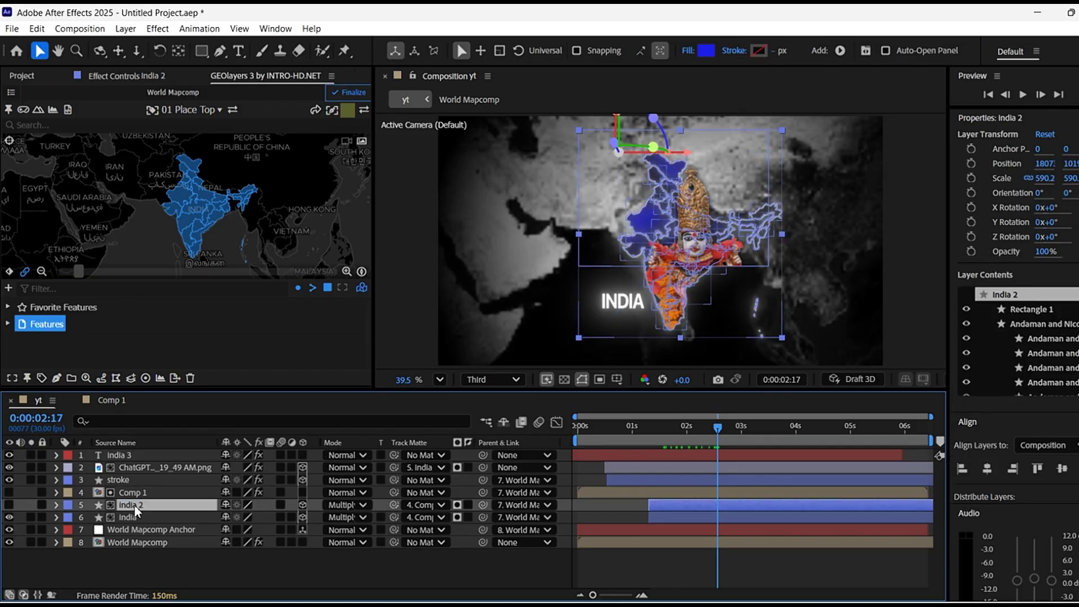
{"action": "left_click", "coordinate": [57, 504]}
{"action": "scroll", "coordinate": [99, 516], "scroll_direction": "down", "scroll_amount": 10}
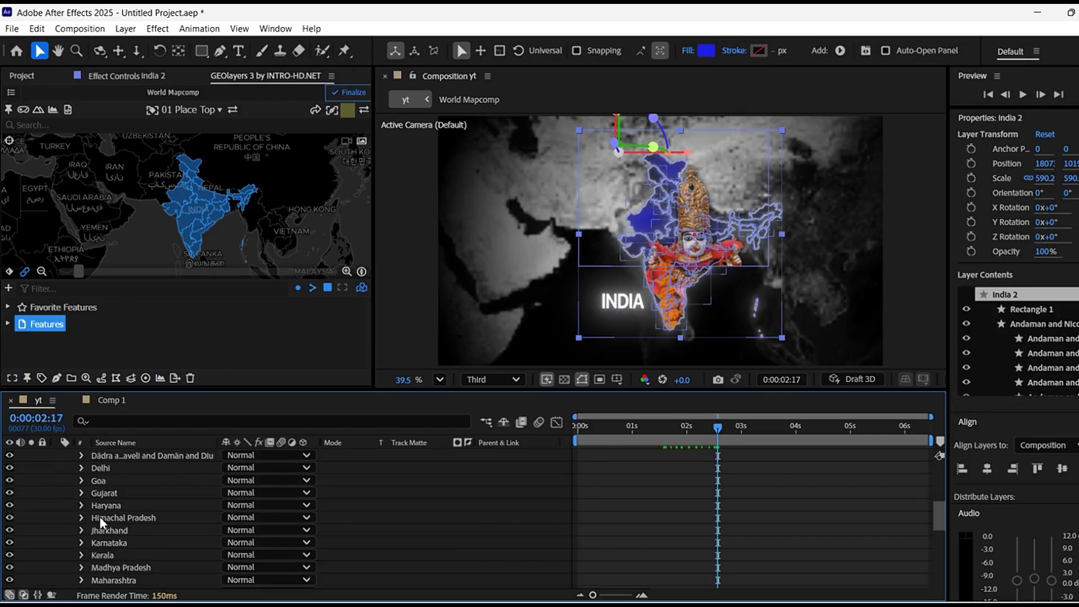
{"action": "scroll", "coordinate": [99, 516], "scroll_direction": "up", "scroll_amount": 8}
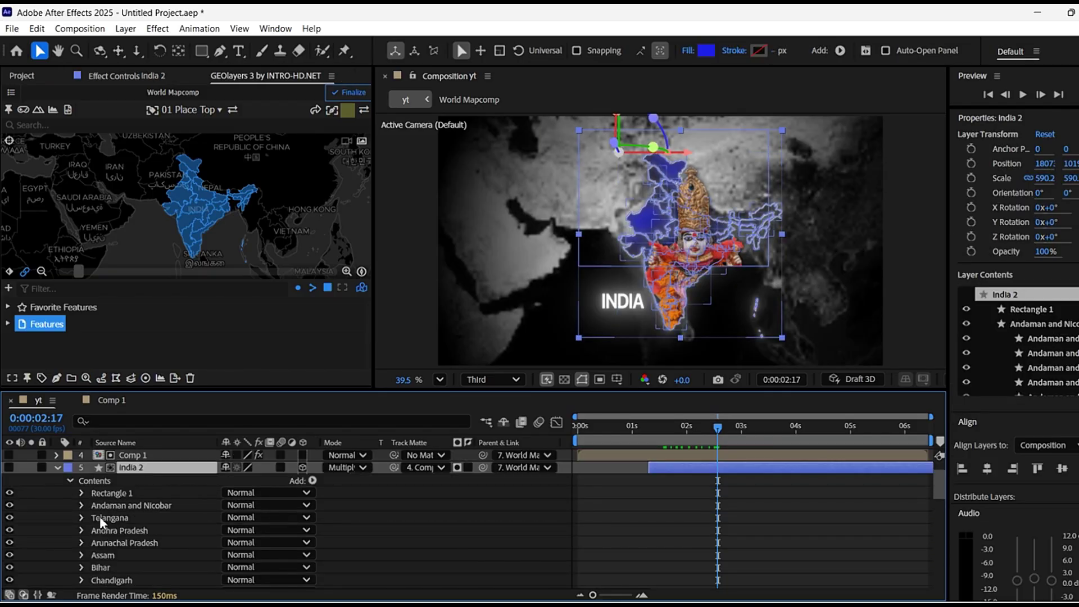
{"action": "left_click", "coordinate": [127, 493]}
{"action": "key", "text": "Delete"}
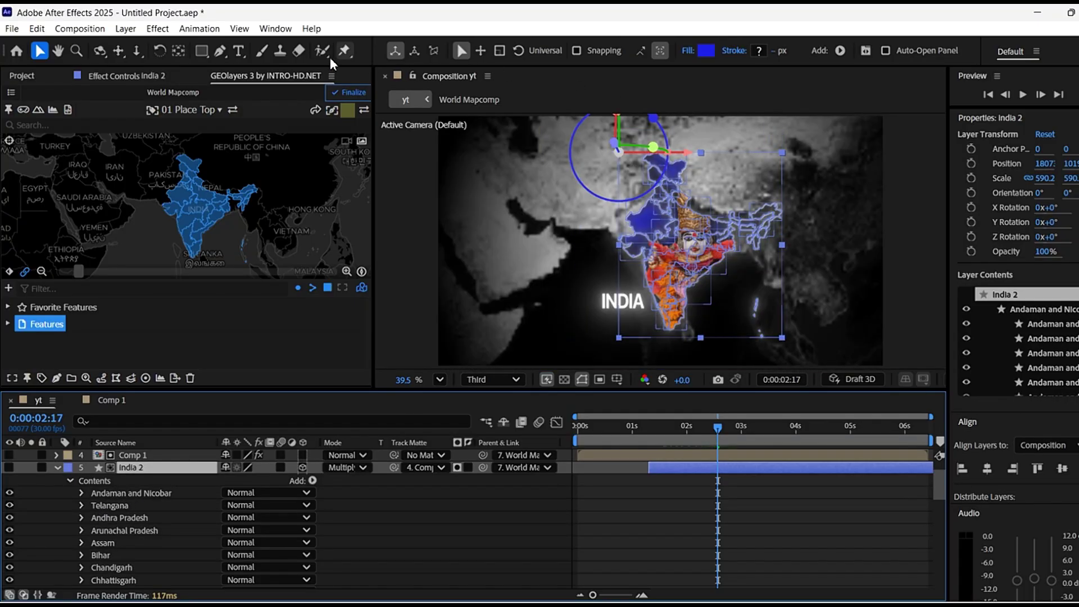
Draw a new rectangle in the India 2 matte layer covering northern India and the deity's crown, and collapse the layer.
{"action": "left_click", "coordinate": [201, 52]}
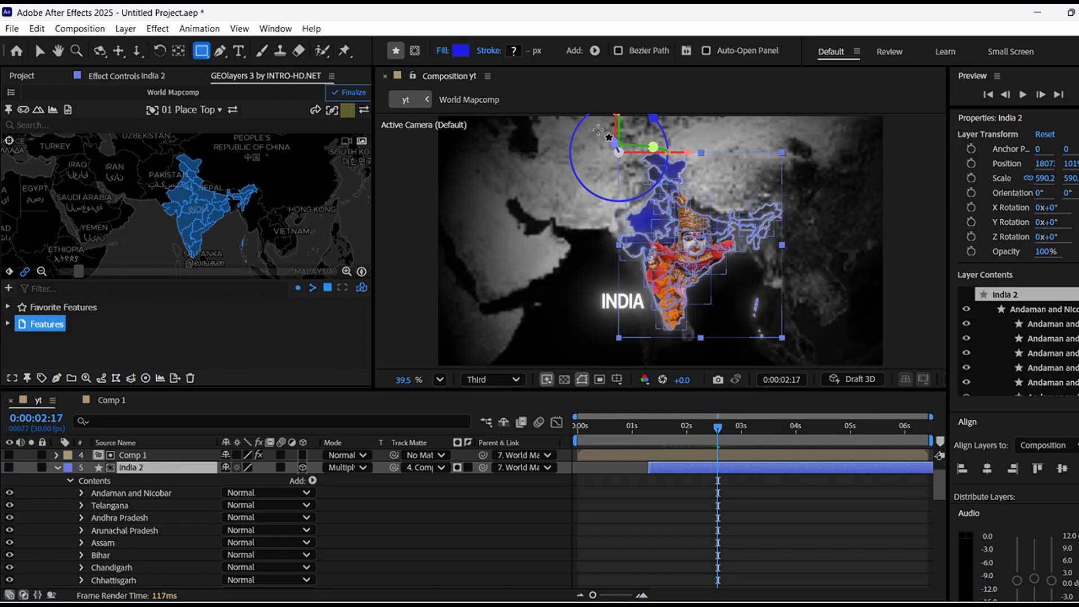
{"action": "left_click_drag", "start_coordinate": [640, 164], "coordinate": [596, 129]}
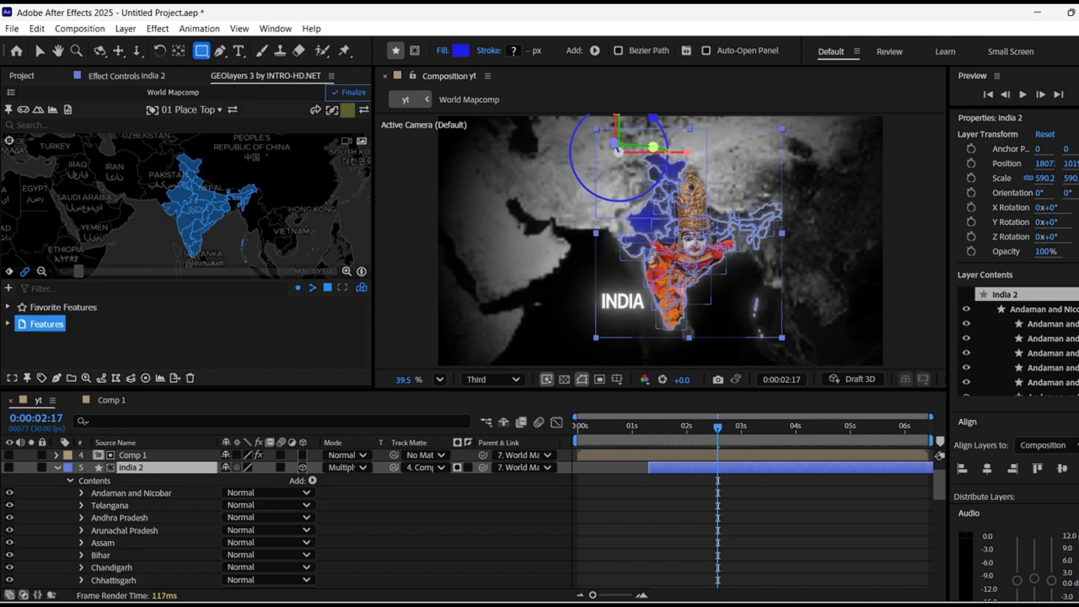
{"action": "left_click_drag", "start_coordinate": [596, 128], "coordinate": [597, 129]}
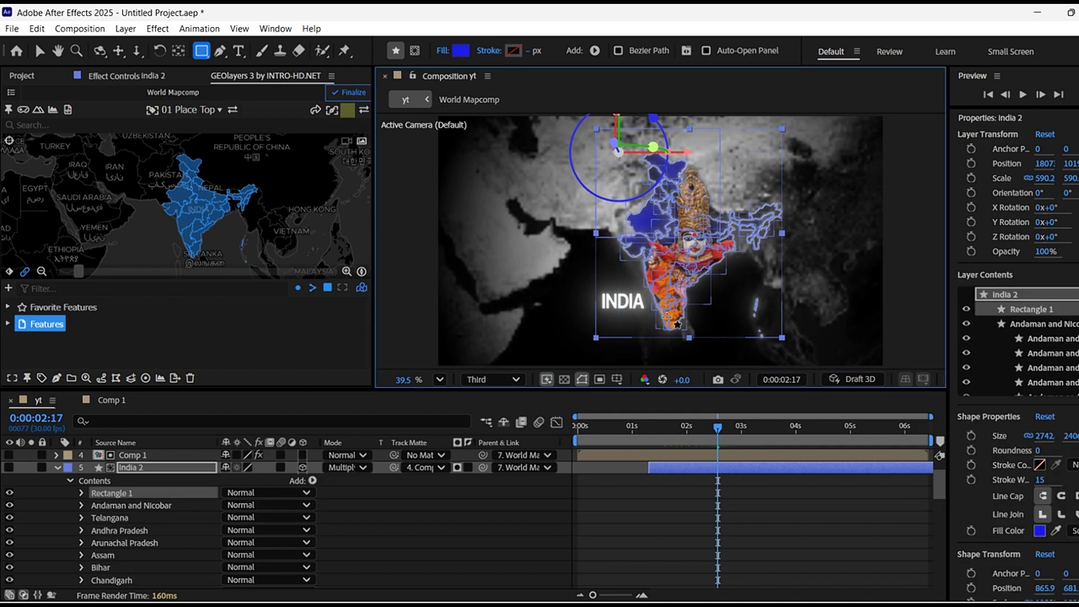
{"action": "left_click", "coordinate": [57, 466]}
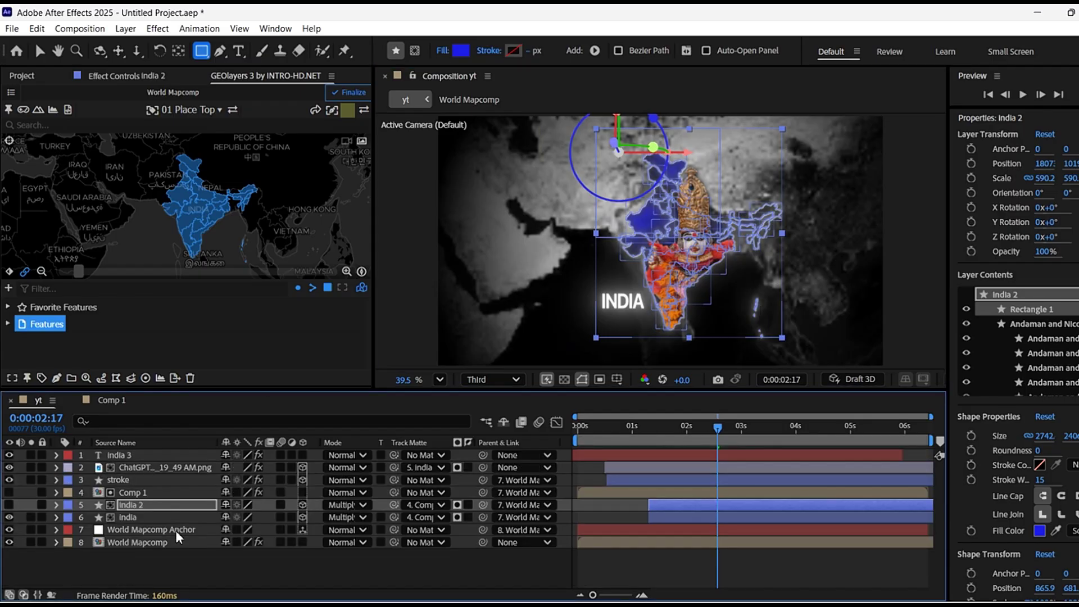
{"action": "left_click", "coordinate": [207, 573]}
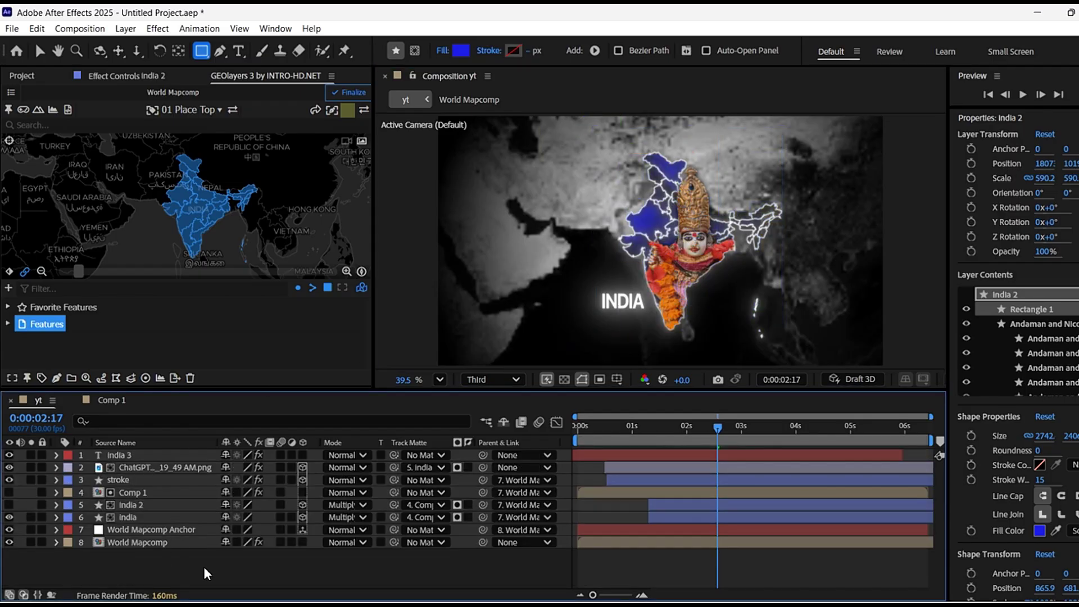
Return to 0:00:00:00 and preview the whole map animation with the deity image and INDIA title.
{"action": "left_click", "coordinate": [684, 436]}
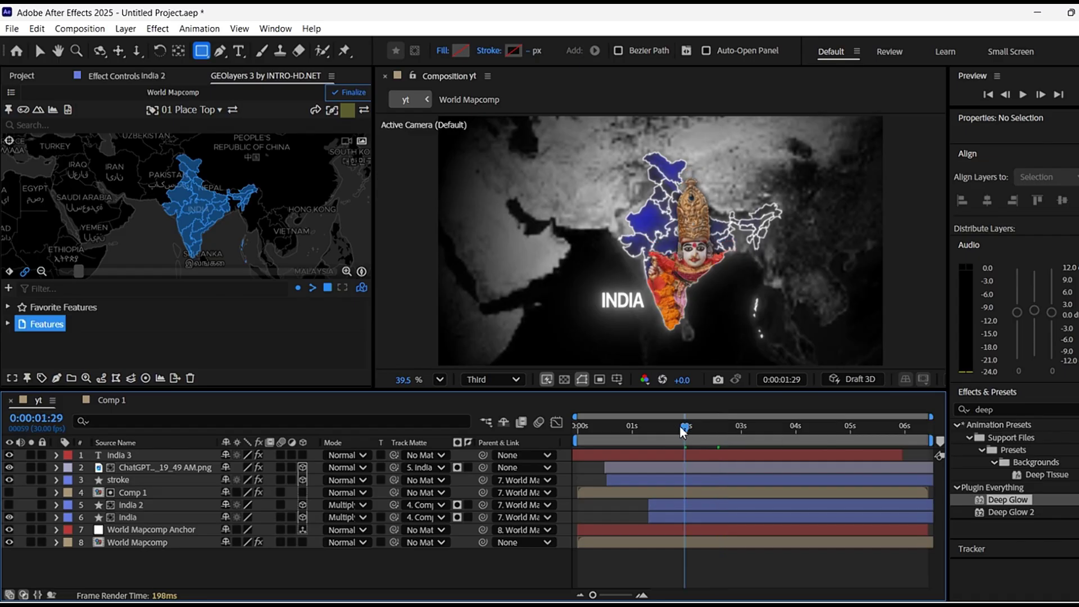
{"action": "left_click", "coordinate": [664, 432]}
{"action": "left_click_drag", "start_coordinate": [646, 435], "coordinate": [488, 459]}
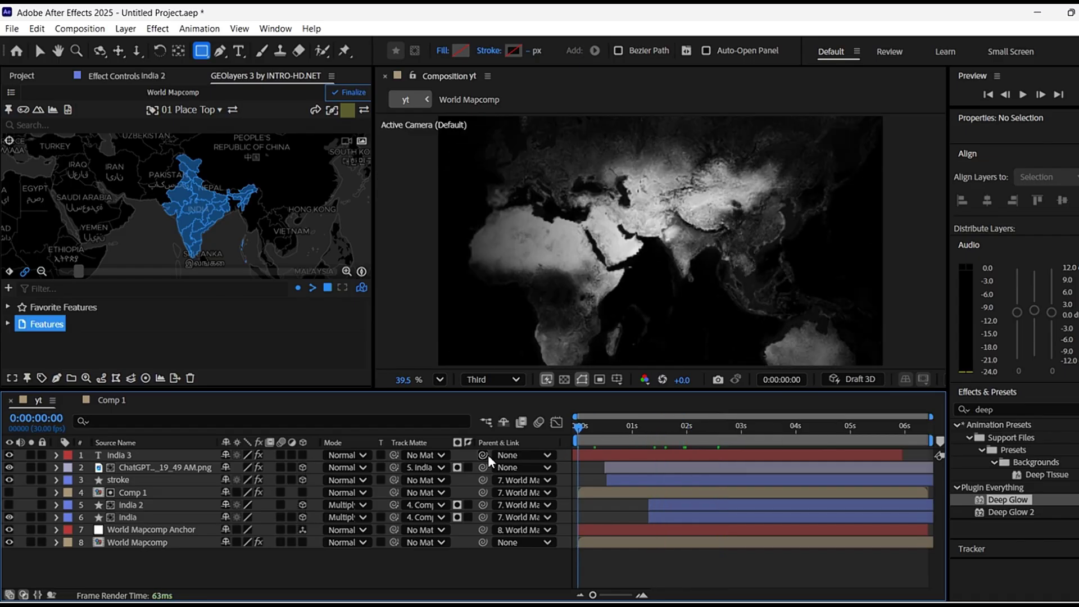
{"action": "key", "text": "space"}
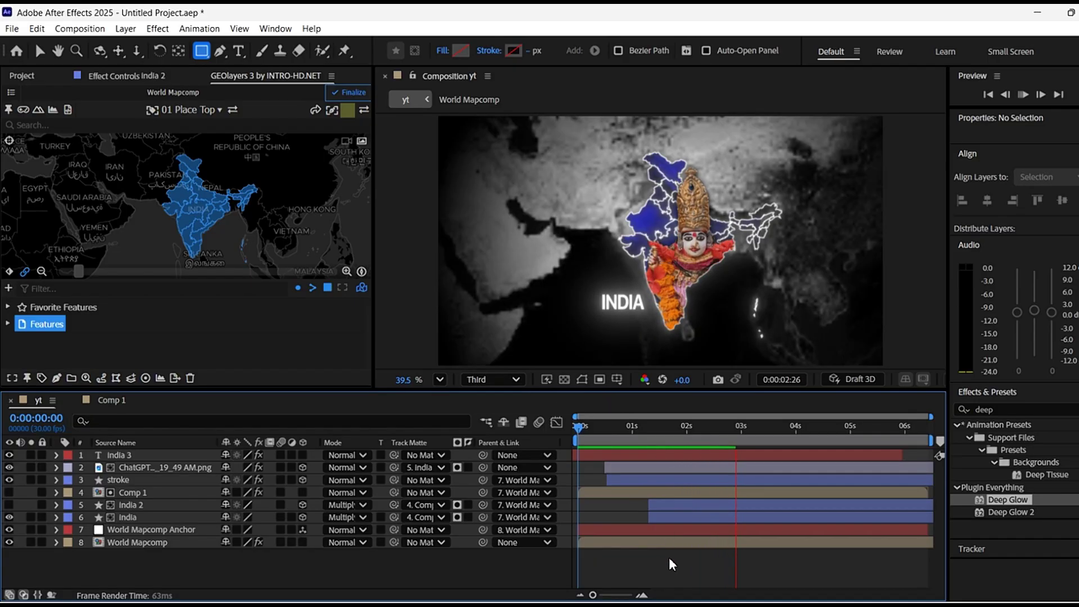
{"action": "key", "text": "space"}
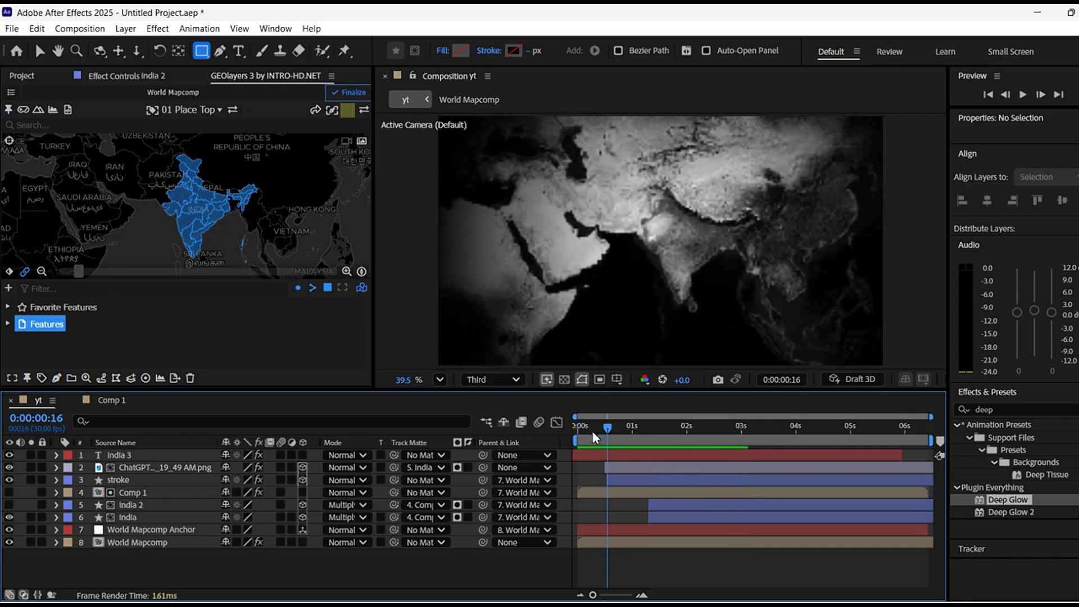
{"action": "key", "text": "space"}
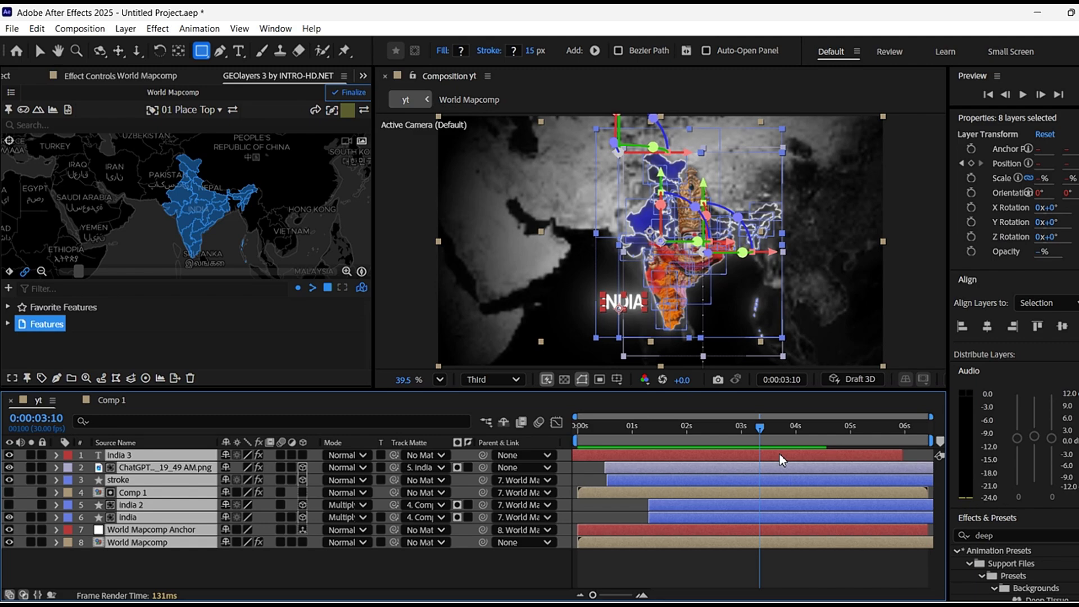
Trim the out points of all eight layers to 0:00:03:10 and preview the shortened animation.
{"action": "key", "text": "alt+]"}
{"action": "key", "text": "F2"}
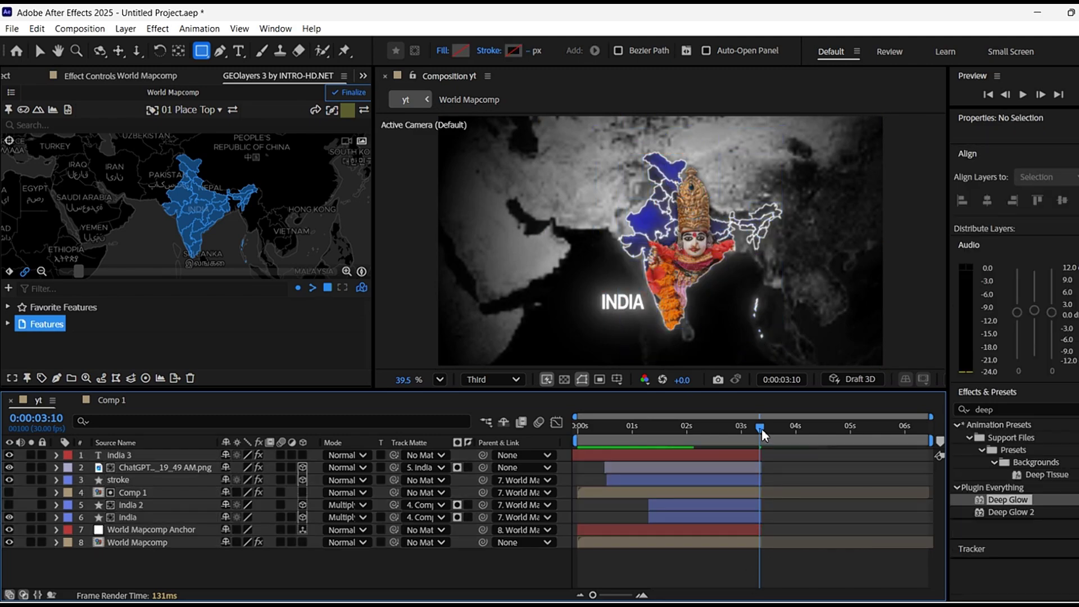
{"action": "key", "text": "space"}
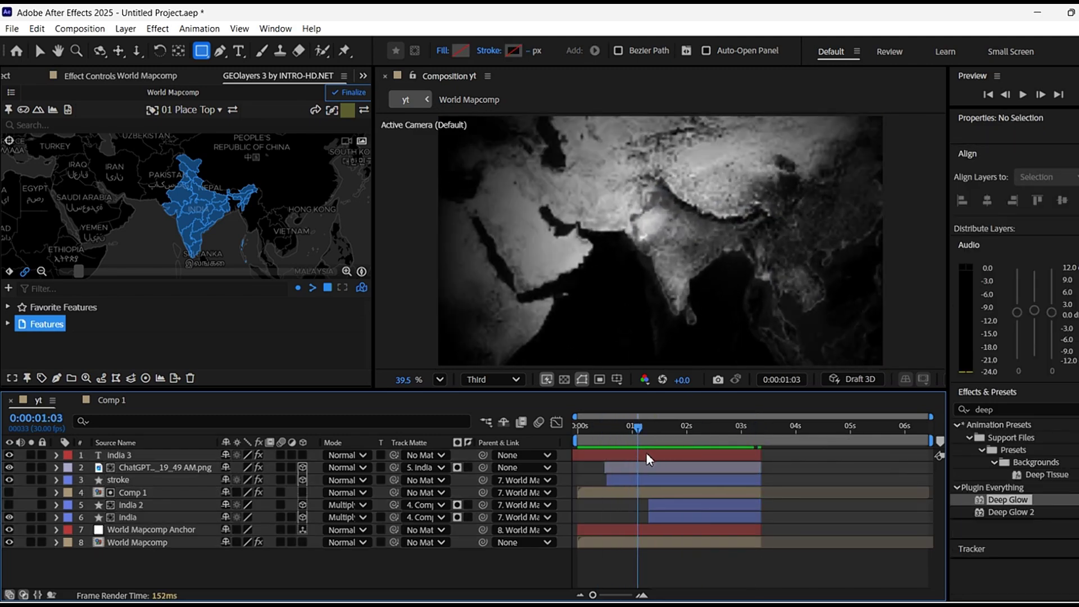
{"action": "key", "text": "space"}
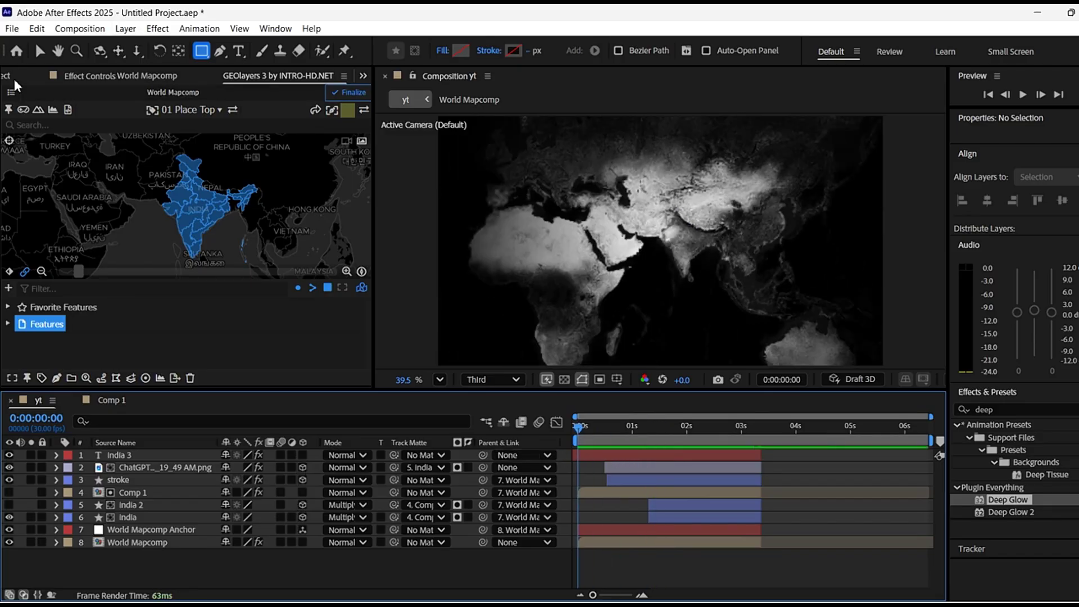
Collapse the project folders and import the pngwing.com cloud PNG from Downloads into the yt composition as the top layer.
{"action": "left_click", "coordinate": [14, 79]}
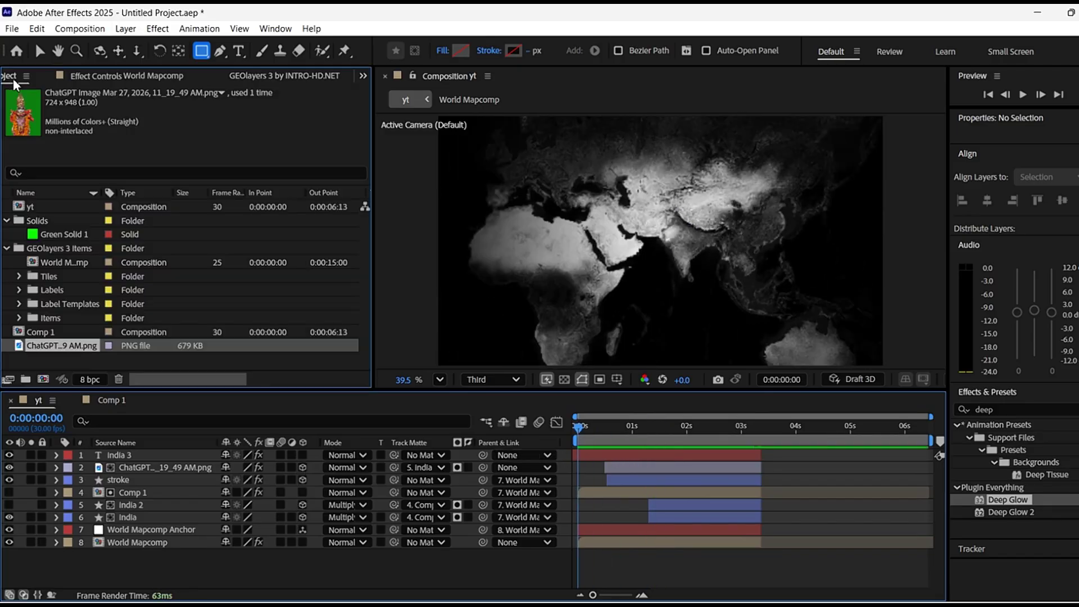
{"action": "left_click", "coordinate": [7, 221]}
{"action": "left_click", "coordinate": [6, 234]}
{"action": "left_click", "coordinate": [66, 279]}
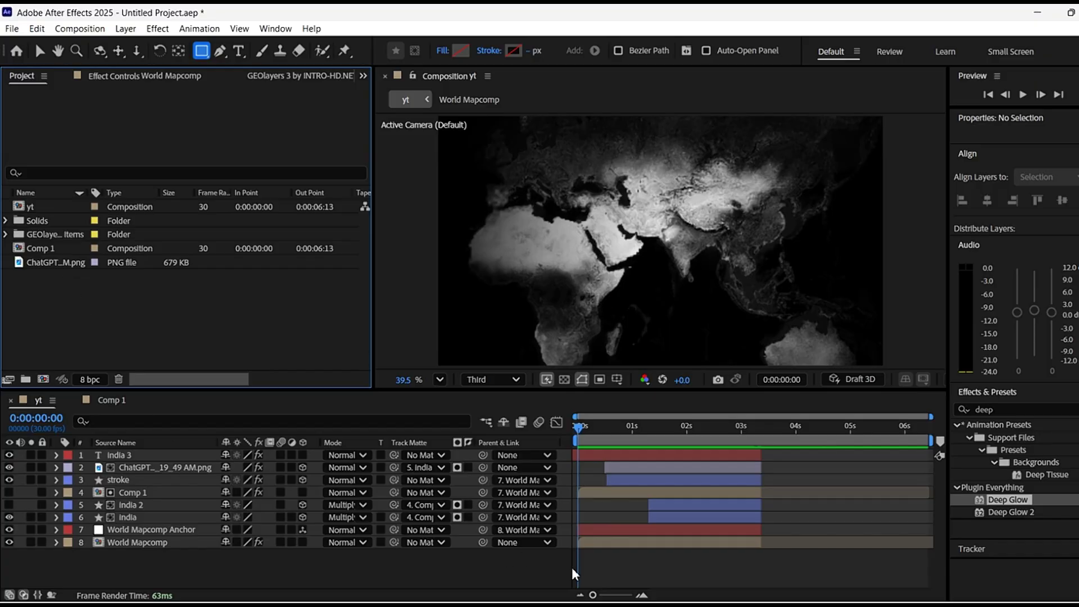
{"action": "key", "text": "alt+Tab"}
{"action": "scroll", "coordinate": [369, 281], "scroll_direction": "up", "scroll_amount": 1}
{"action": "left_click", "coordinate": [284, 389]}
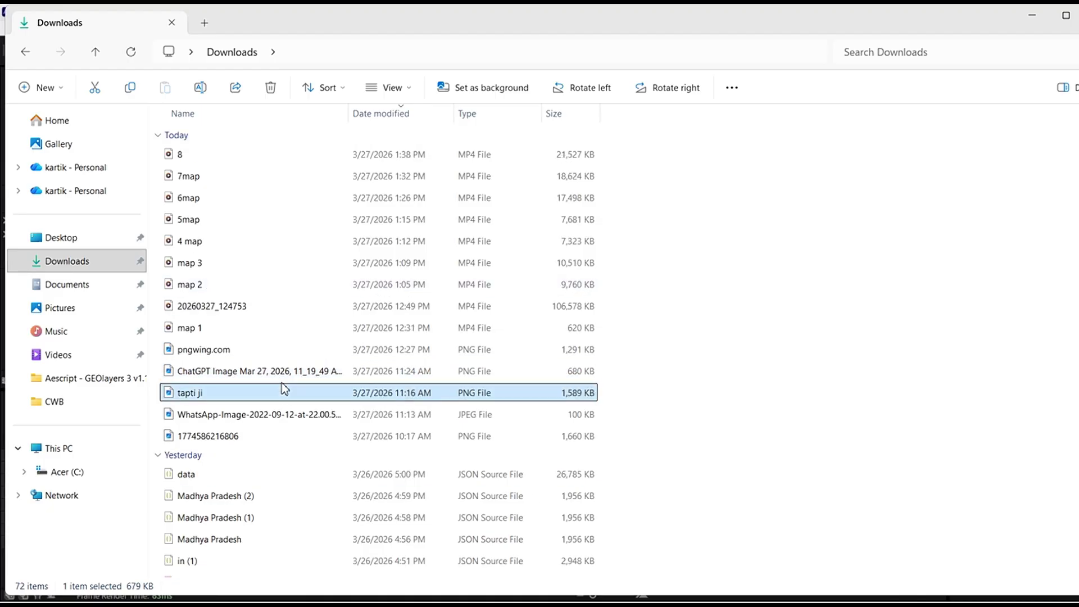
{"action": "left_click", "coordinate": [283, 350]}
{"action": "left_click_drag", "start_coordinate": [568, 352], "coordinate": [556, 303]}
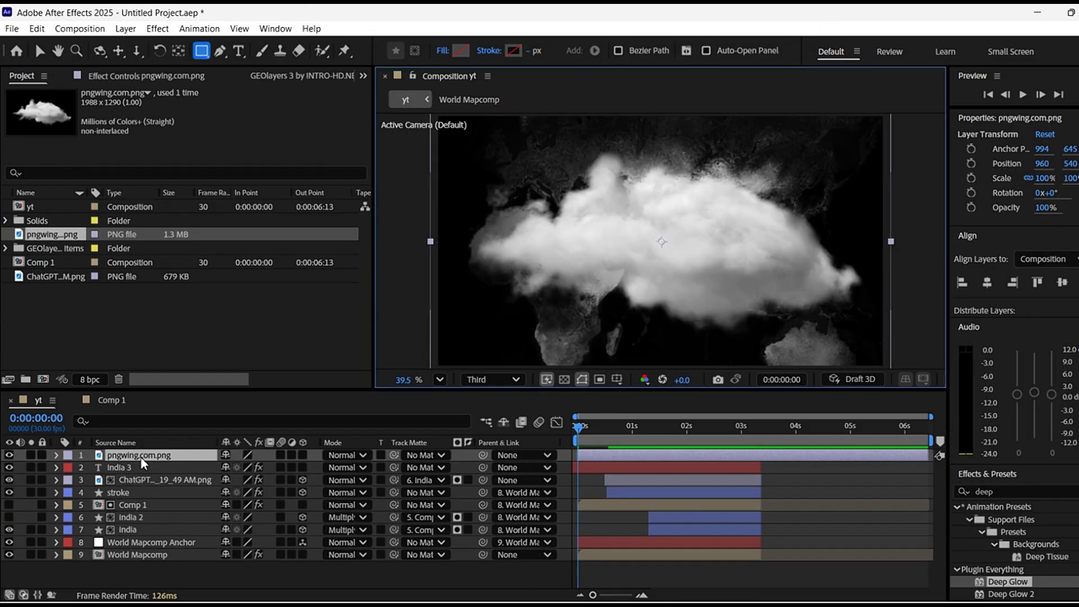
Duplicate the cloud layer and place the two clouds side by side over the western and eastern parts of the map.
{"action": "key", "text": "ctrl+d"}
{"action": "left_click", "coordinate": [147, 466]}
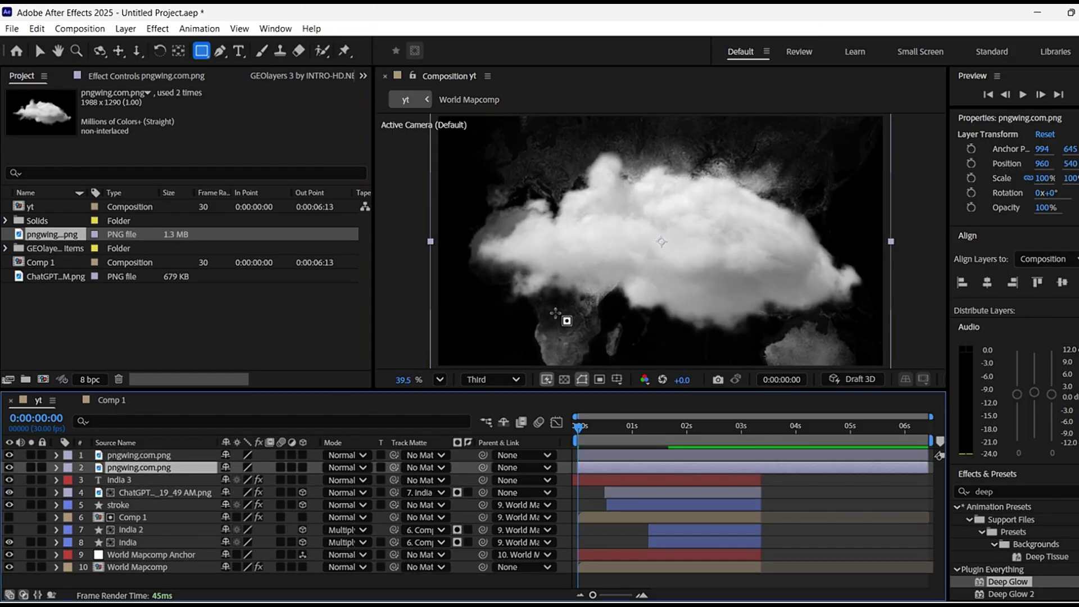
{"action": "left_click", "coordinate": [38, 51]}
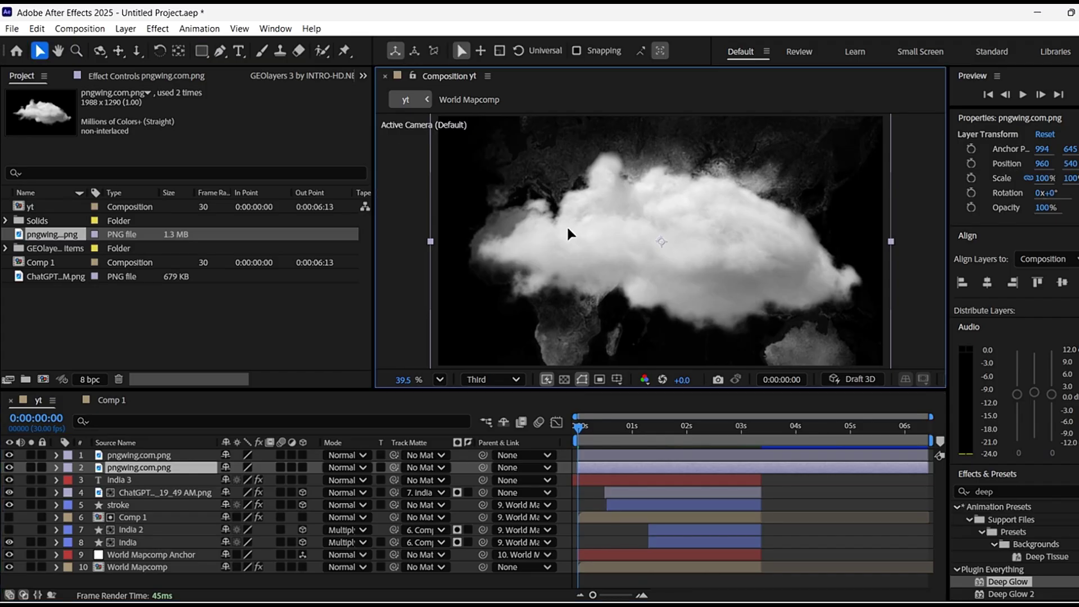
{"action": "left_click_drag", "start_coordinate": [568, 234], "coordinate": [311, 243]}
{"action": "left_click", "coordinate": [143, 456]}
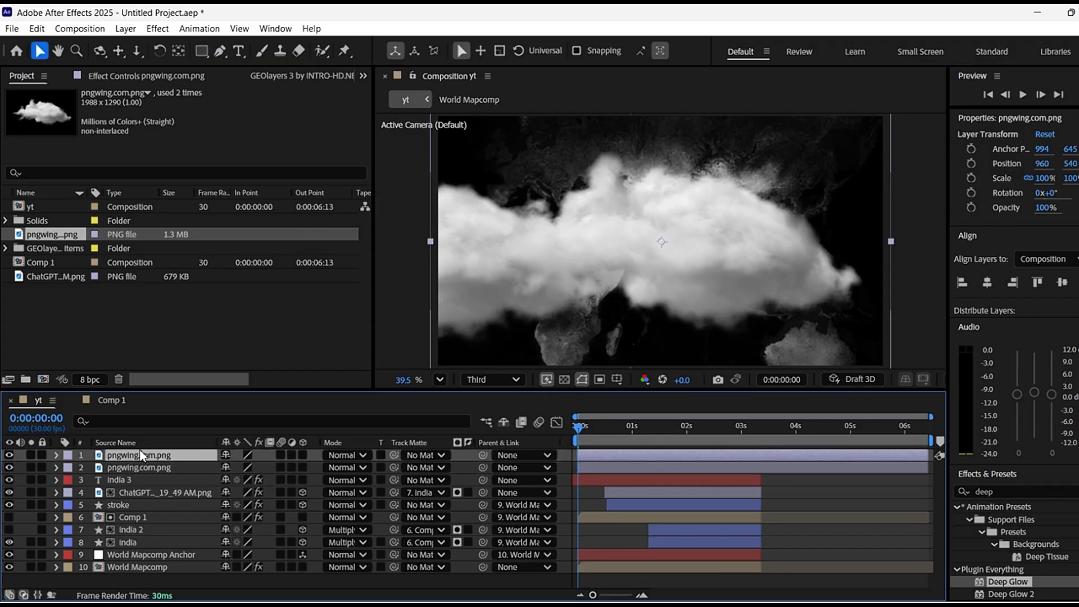
{"action": "left_click_drag", "start_coordinate": [718, 208], "coordinate": [848, 209]}
{"action": "left_click_drag", "start_coordinate": [507, 269], "coordinate": [625, 250]}
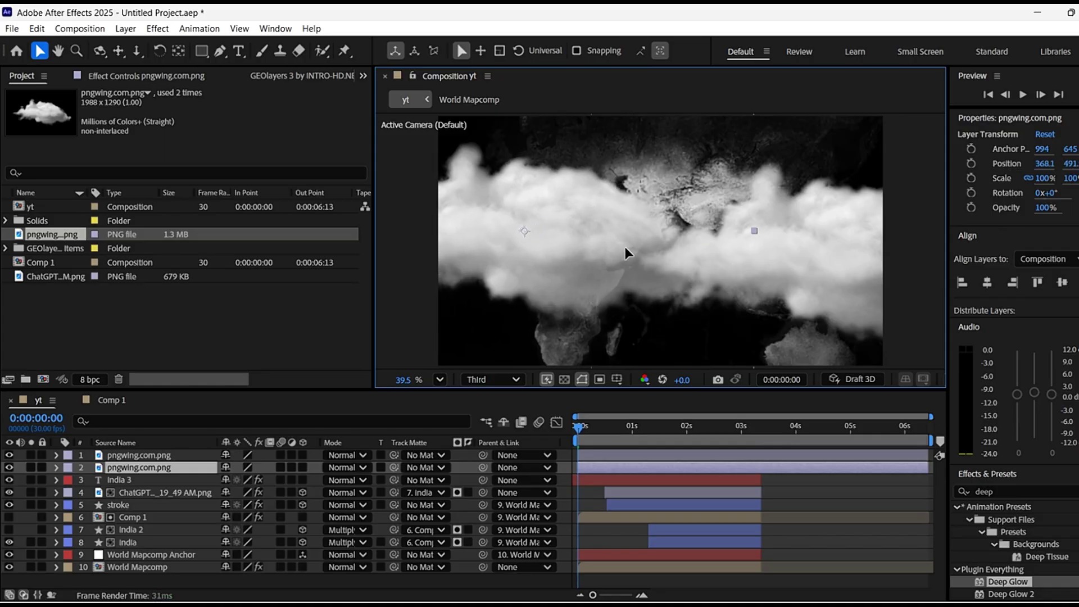
Scale both cloud layers up to 123% and collapse their Scale properties.
{"action": "left_click", "coordinate": [144, 456], "text": "shift"}
{"action": "key", "text": "s"}
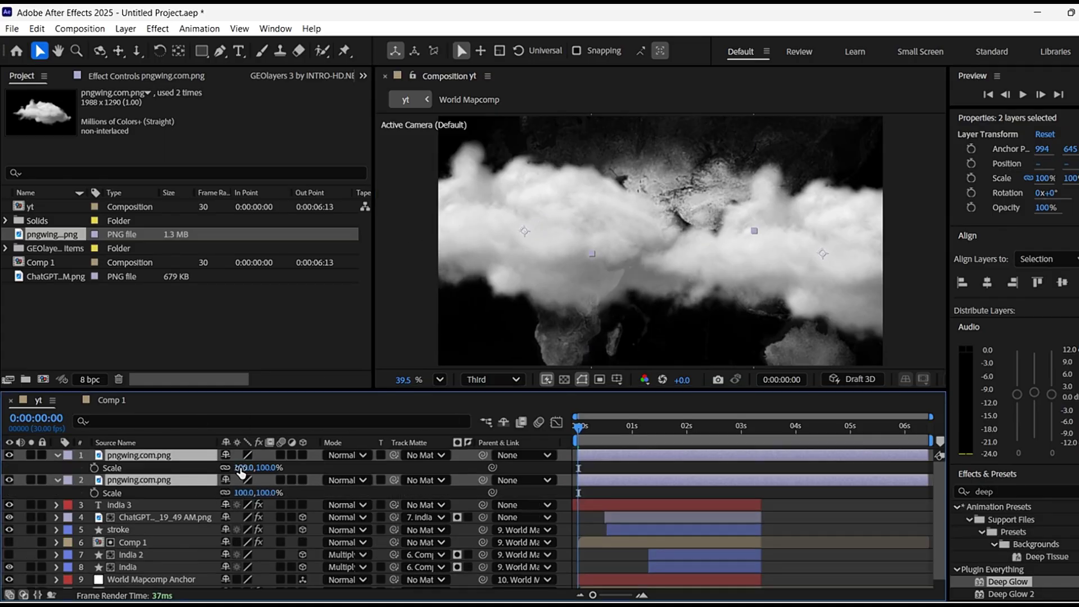
{"action": "left_click_drag", "start_coordinate": [242, 472], "coordinate": [254, 472]}
{"action": "key", "text": "s"}
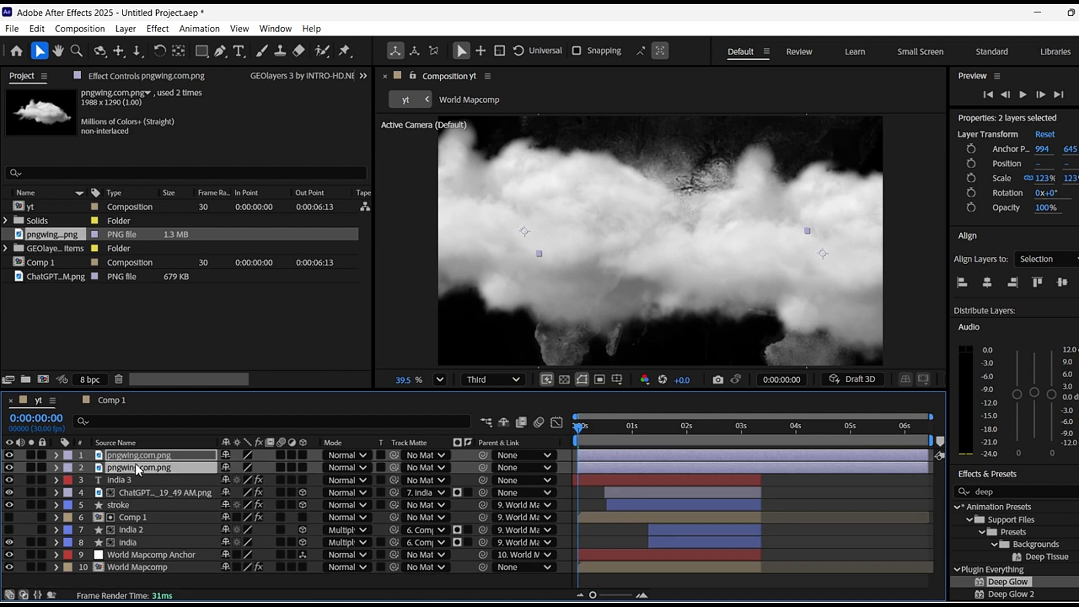
Offset the clouds diagonally, moving the western one down to about 244, 634 and the eastern one up to about 1797, 429.
{"action": "left_click", "coordinate": [562, 232]}
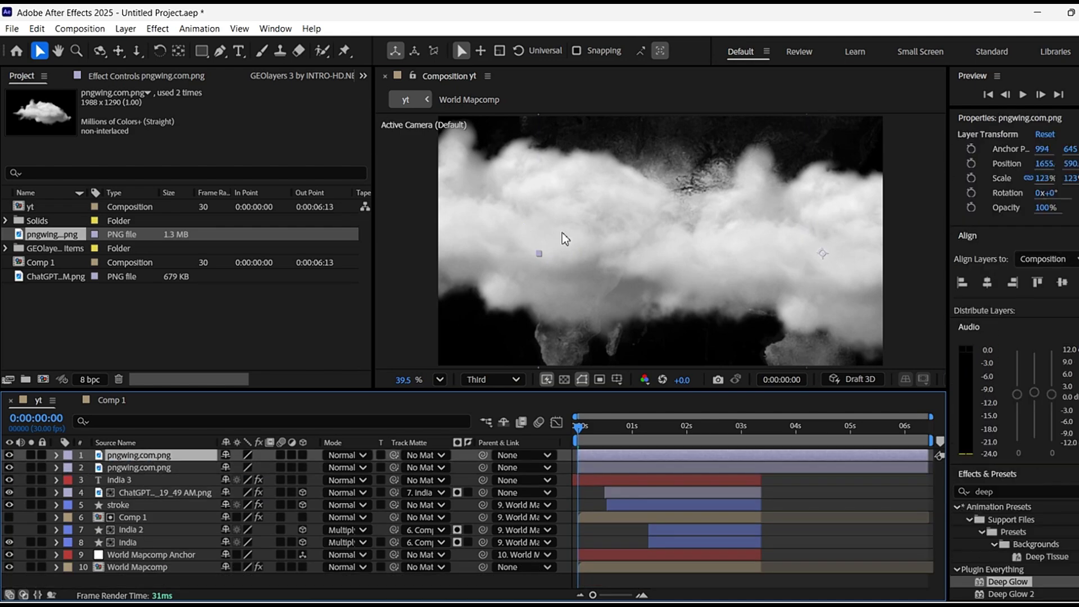
{"action": "mouse_move", "coordinate": [562, 233]}
{"action": "left_mouse_down"}
{"action": "mouse_move", "coordinate": [591, 254]}
{"action": "mouse_move", "coordinate": [552, 228]}
{"action": "mouse_move", "coordinate": [540, 280]}
{"action": "mouse_move", "coordinate": [568, 258]}
{"action": "mouse_move", "coordinate": [586, 260]}
{"action": "mouse_move", "coordinate": [516, 294]}
{"action": "left_mouse_up"}
{"action": "left_click", "coordinate": [159, 467]}
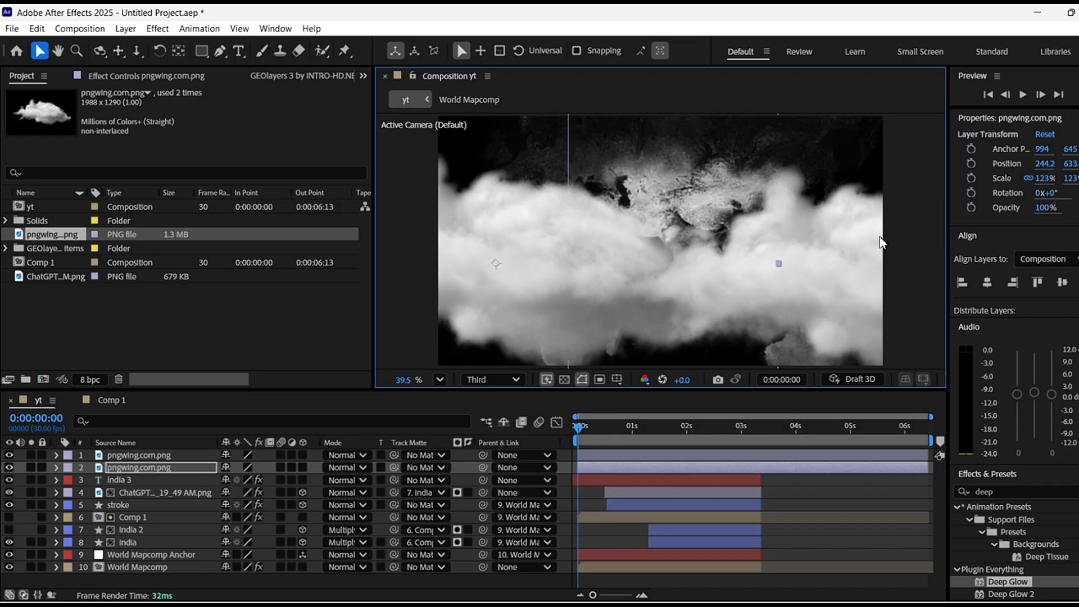
{"action": "left_click_drag", "start_coordinate": [880, 237], "coordinate": [872, 177]}
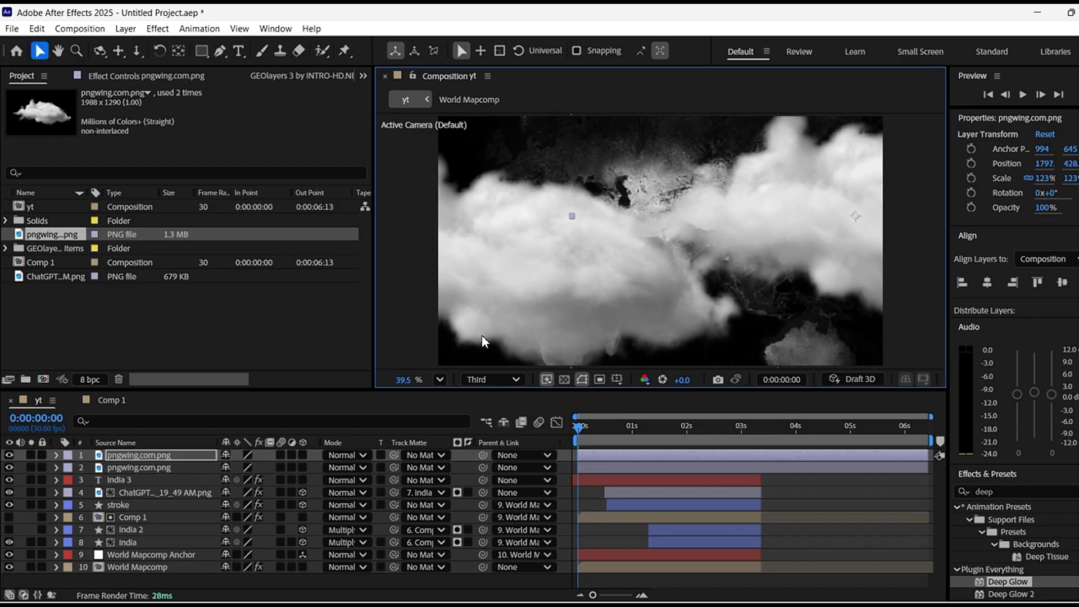
Show the Position property of both cloud layers and enable Position keyframing for them at 0:00:00:00.
{"action": "left_click", "coordinate": [143, 457]}
{"action": "key", "text": "p"}
{"action": "left_click", "coordinate": [150, 480]}
{"action": "key", "text": "p"}
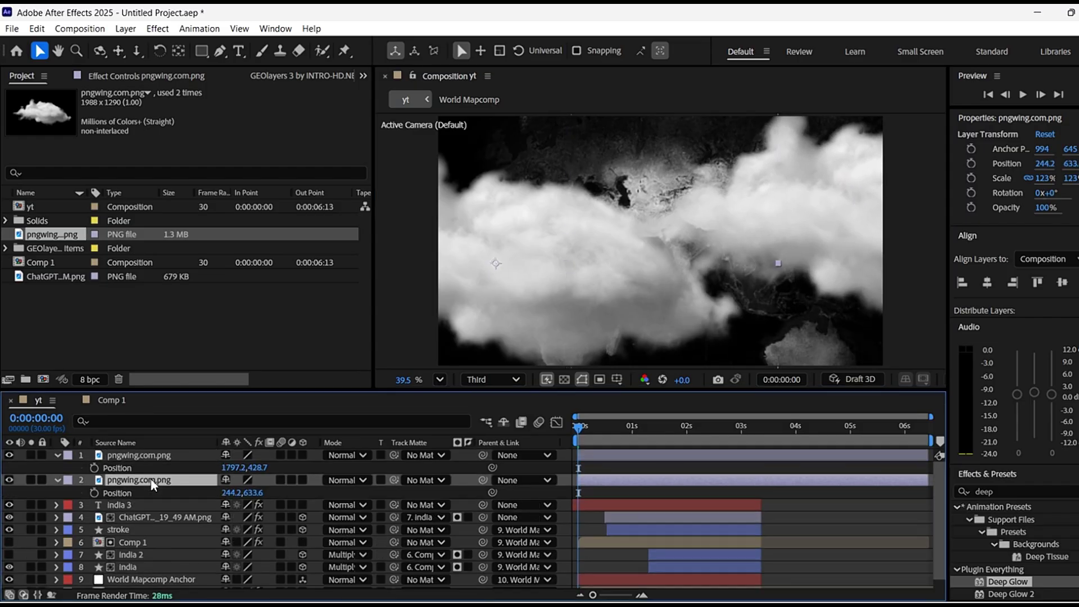
{"action": "left_click", "coordinate": [94, 467]}
{"action": "left_click", "coordinate": [94, 493]}
At 0:00:01:03, move the western cloud out past the frame's left edge to Position -1756.4, 633.6, and select the eastern cloud.
{"action": "left_click", "coordinate": [622, 427]}
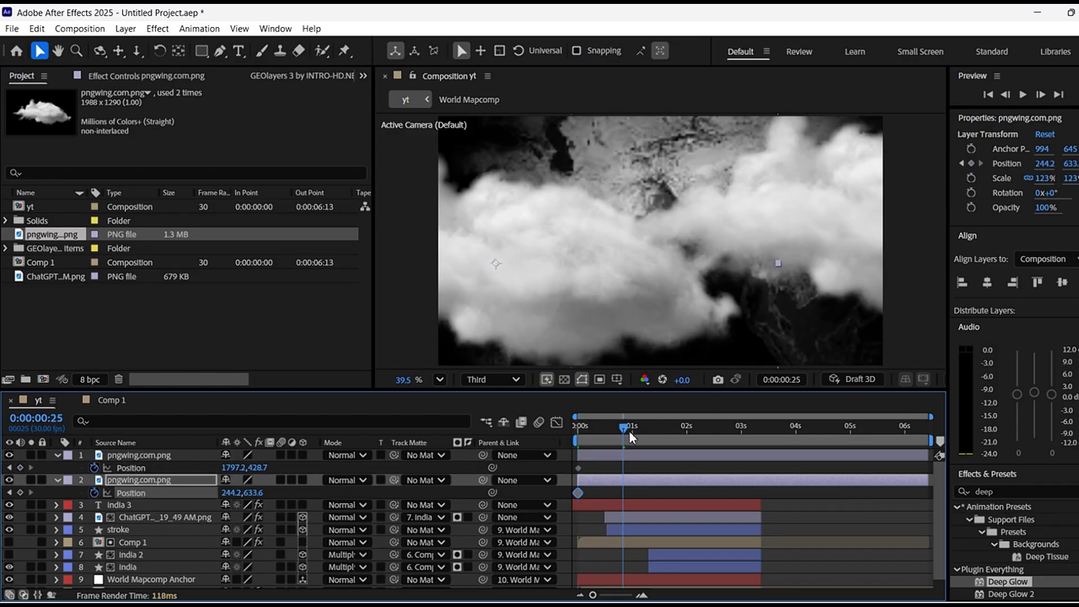
{"action": "left_click_drag", "start_coordinate": [629, 430], "coordinate": [639, 435]}
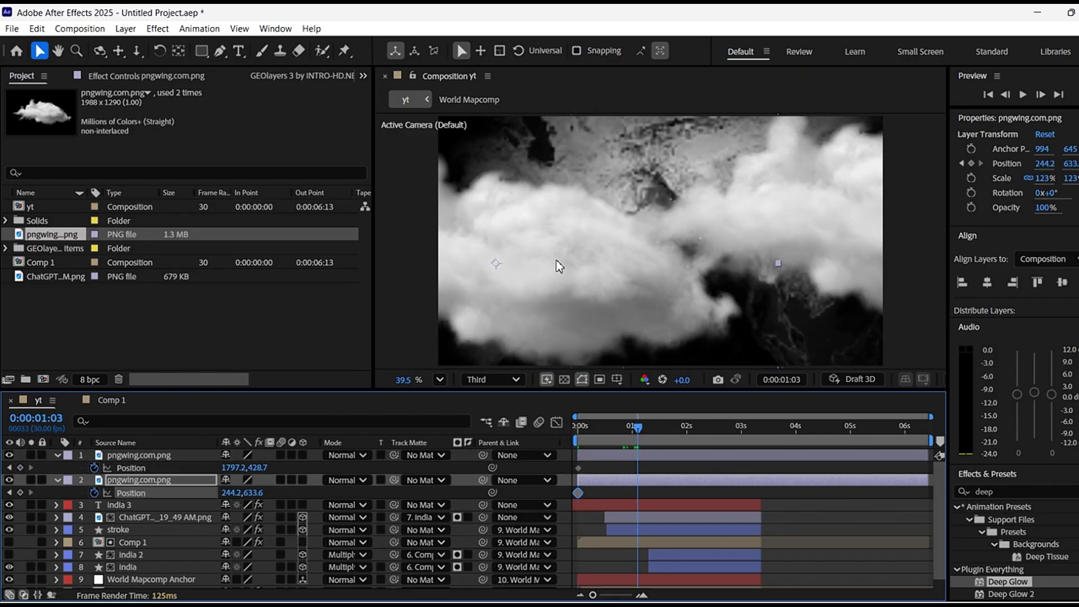
{"action": "left_click_drag", "start_coordinate": [544, 278], "coordinate": [169, 267]}
{"action": "left_click_drag", "start_coordinate": [58, 237], "coordinate": [34, 242]}
{"action": "left_click", "coordinate": [777, 231]}
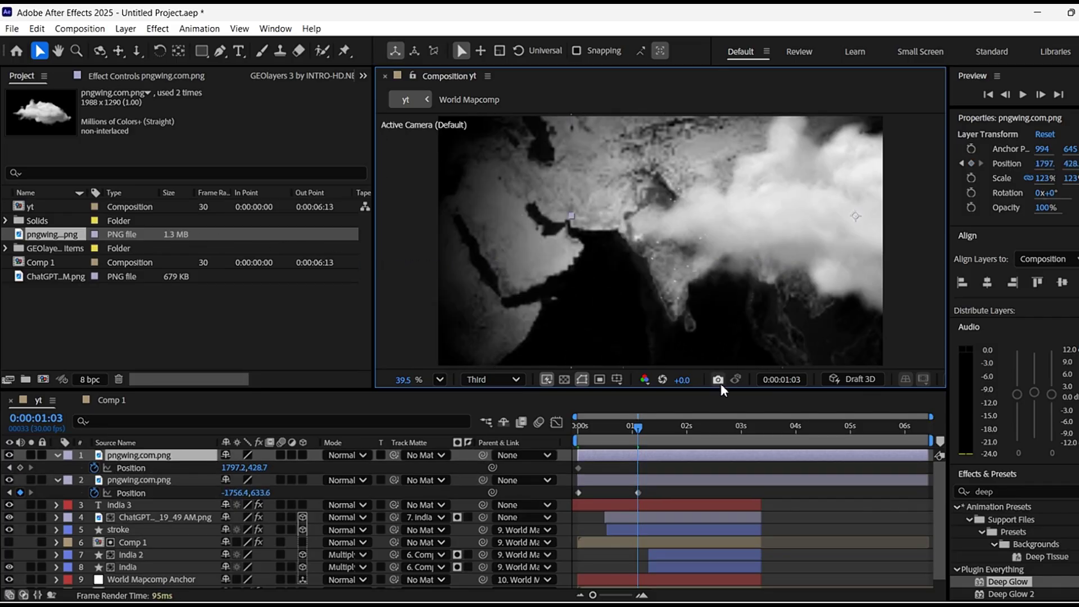
At 0:00:01:03, move the eastern cloud out past the frame's eastern edge to Position 2988.5, 428.7.
{"action": "left_click", "coordinate": [681, 456]}
{"action": "left_click", "coordinate": [808, 231]}
{"action": "left_click_drag", "start_coordinate": [814, 222], "coordinate": [921, 256]}
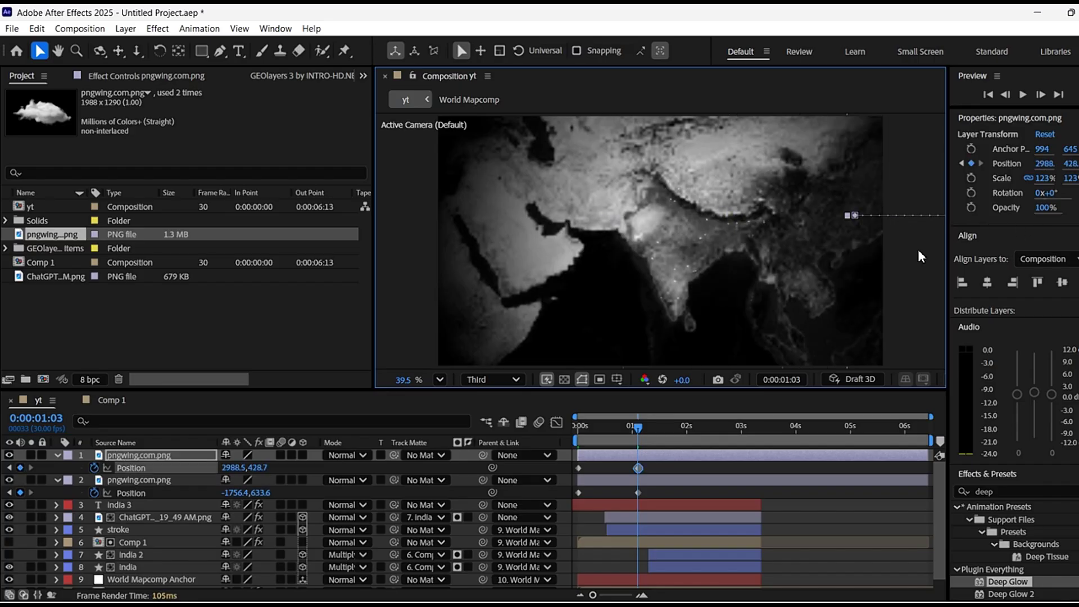
At 0:00:00:17, show the eastern cloud layer's Opacity property and enable keyframing for it at 100%.
{"action": "left_click", "coordinate": [609, 427]}
{"action": "key", "text": "y"}
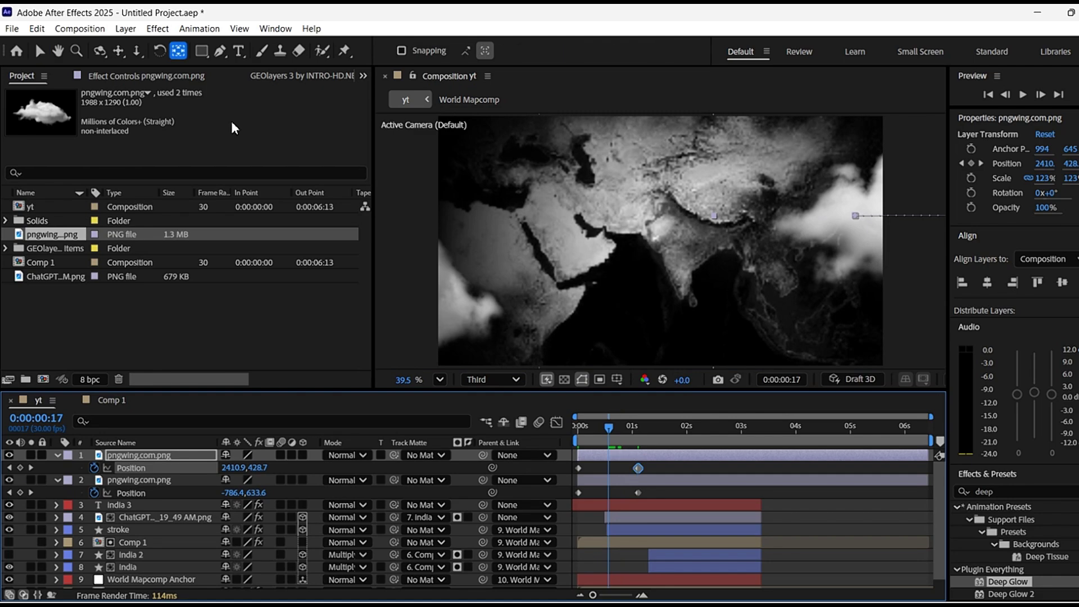
{"action": "left_click", "coordinate": [39, 50]}
{"action": "left_click", "coordinate": [630, 458]}
{"action": "key", "text": "y"}
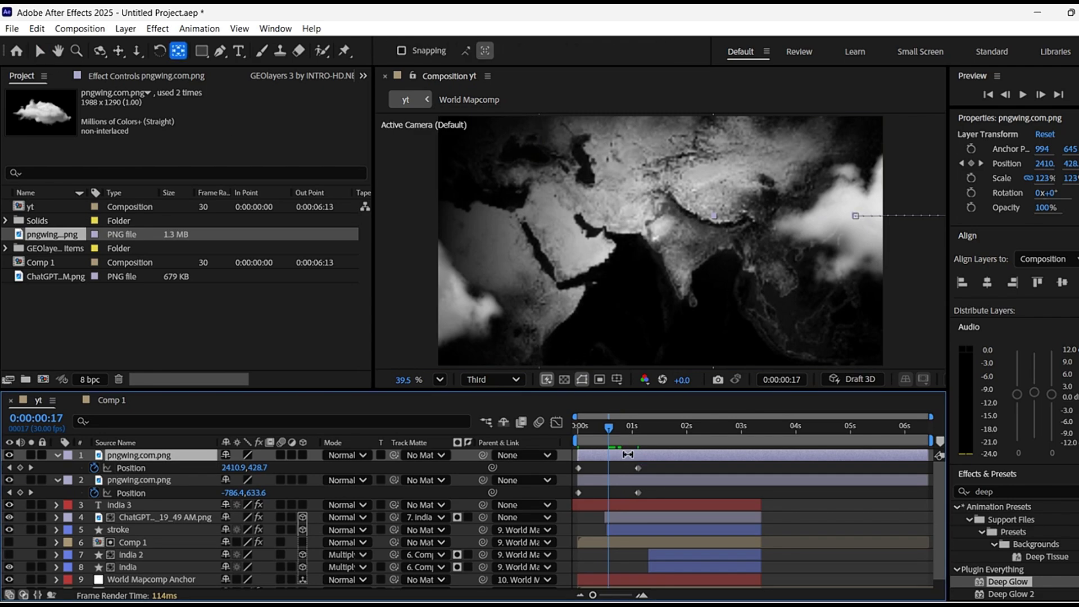
{"action": "key", "text": "t"}
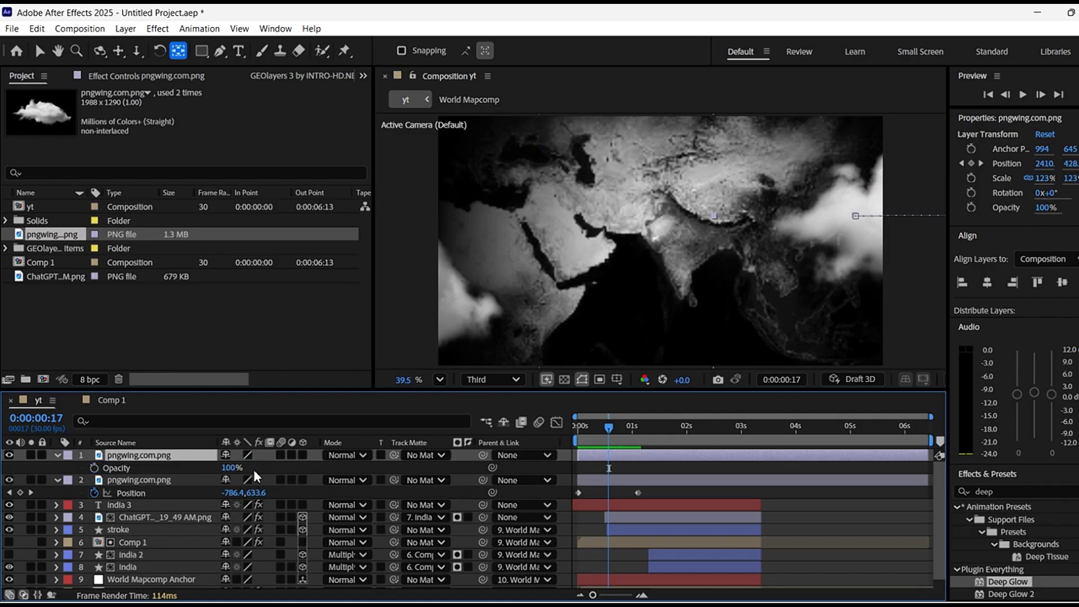
{"action": "left_click", "coordinate": [94, 467]}
Shift the eastern cloud's 100% Opacity keyframe earlier to about 0:00:00:07, and lower its Opacity to 45% at 0:00:00:17.
{"action": "left_click_drag", "start_coordinate": [609, 428], "coordinate": [628, 435]}
{"action": "left_click_drag", "start_coordinate": [608, 471], "coordinate": [594, 471]}
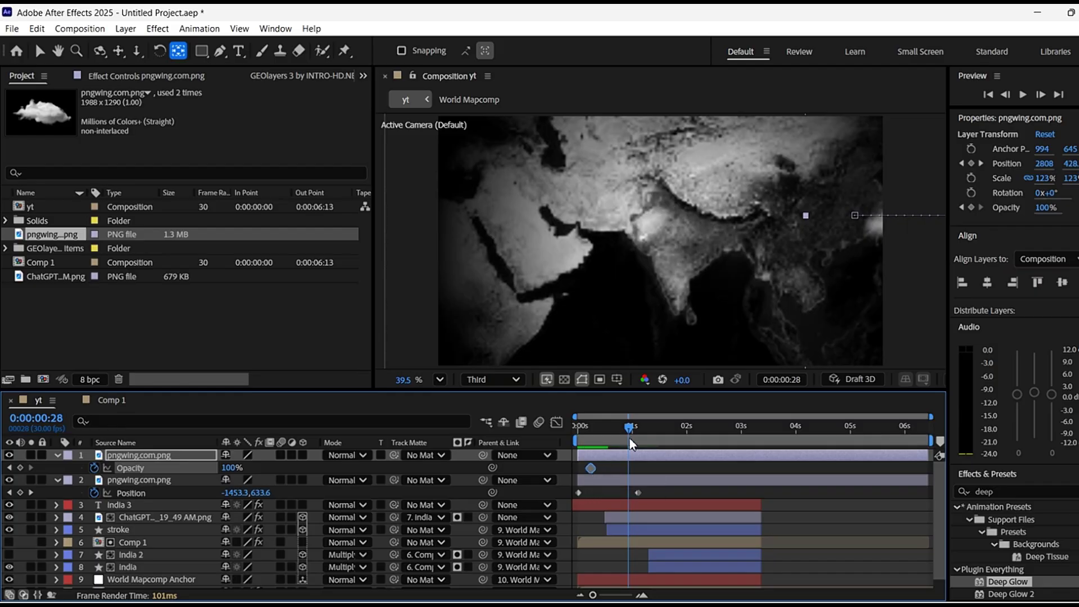
{"action": "left_click_drag", "start_coordinate": [629, 436], "coordinate": [612, 430]}
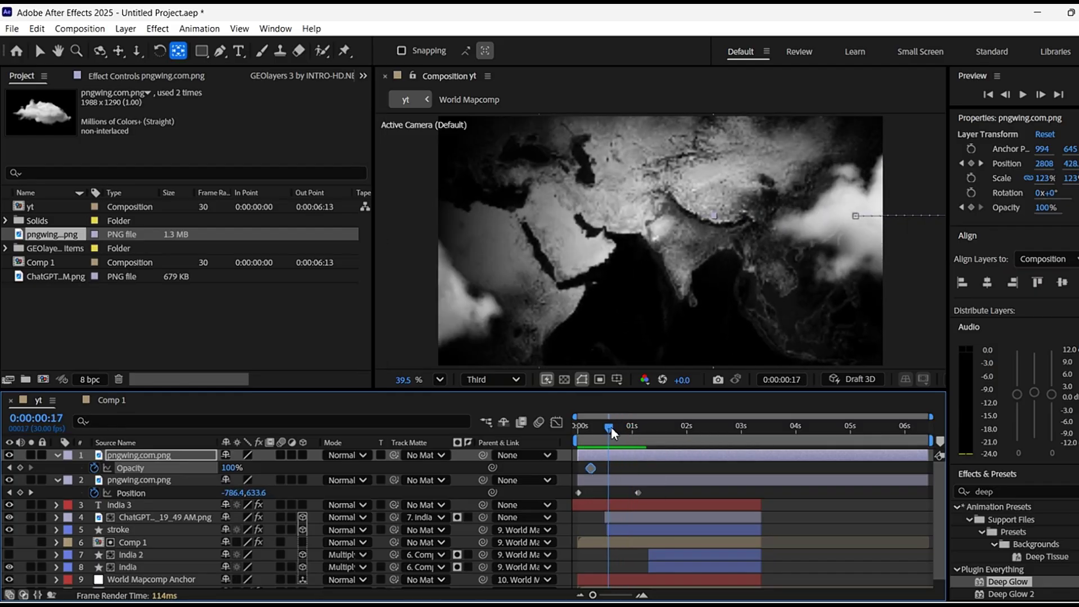
{"action": "left_click_drag", "start_coordinate": [225, 470], "coordinate": [256, 467]}
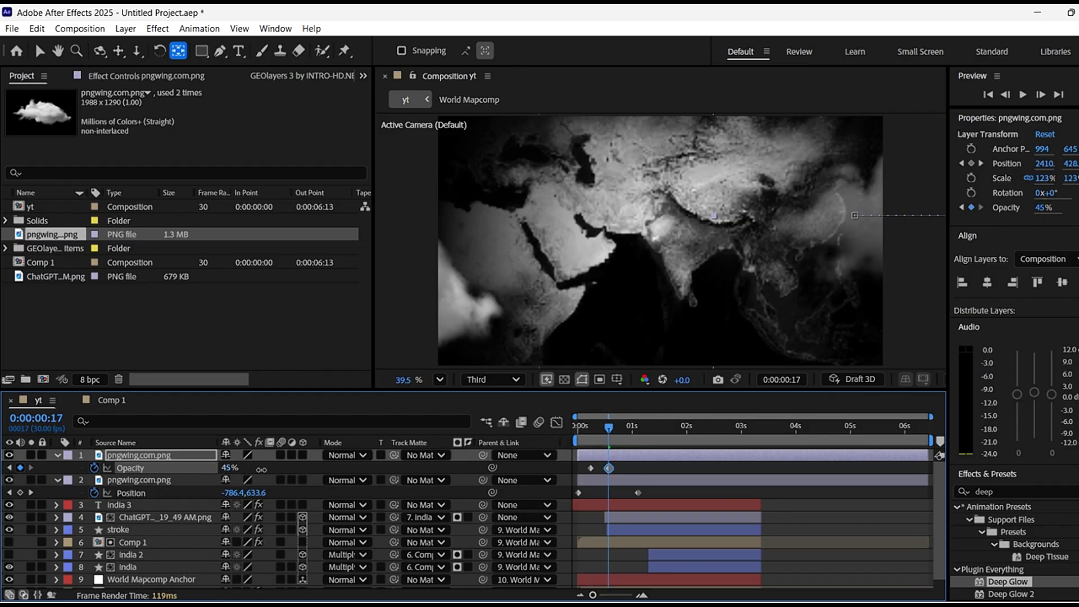